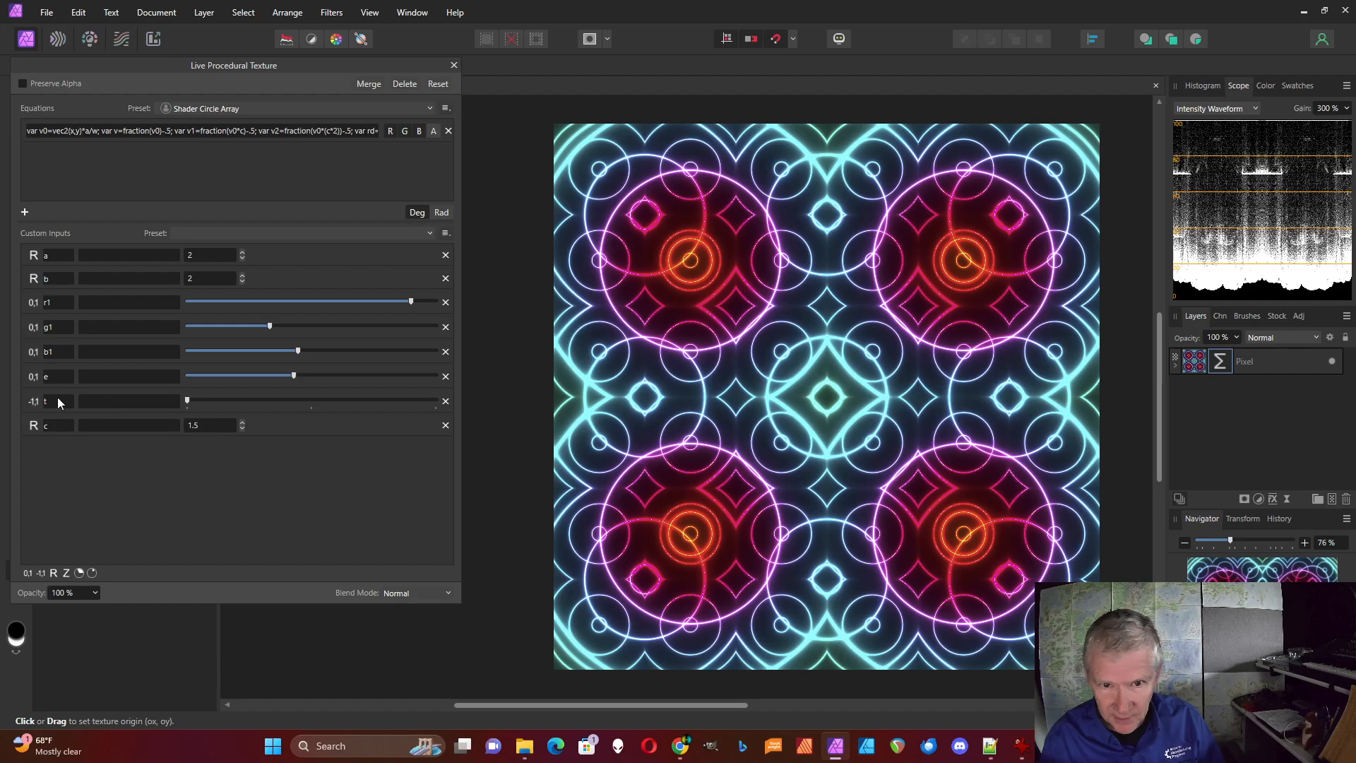
Sweep the t input across its range and leave it at its midpoint, trying b at 4 before restoring it to 2
{"action": "left_click_drag", "start_coordinate": [187, 401], "coordinate": [201, 402]}
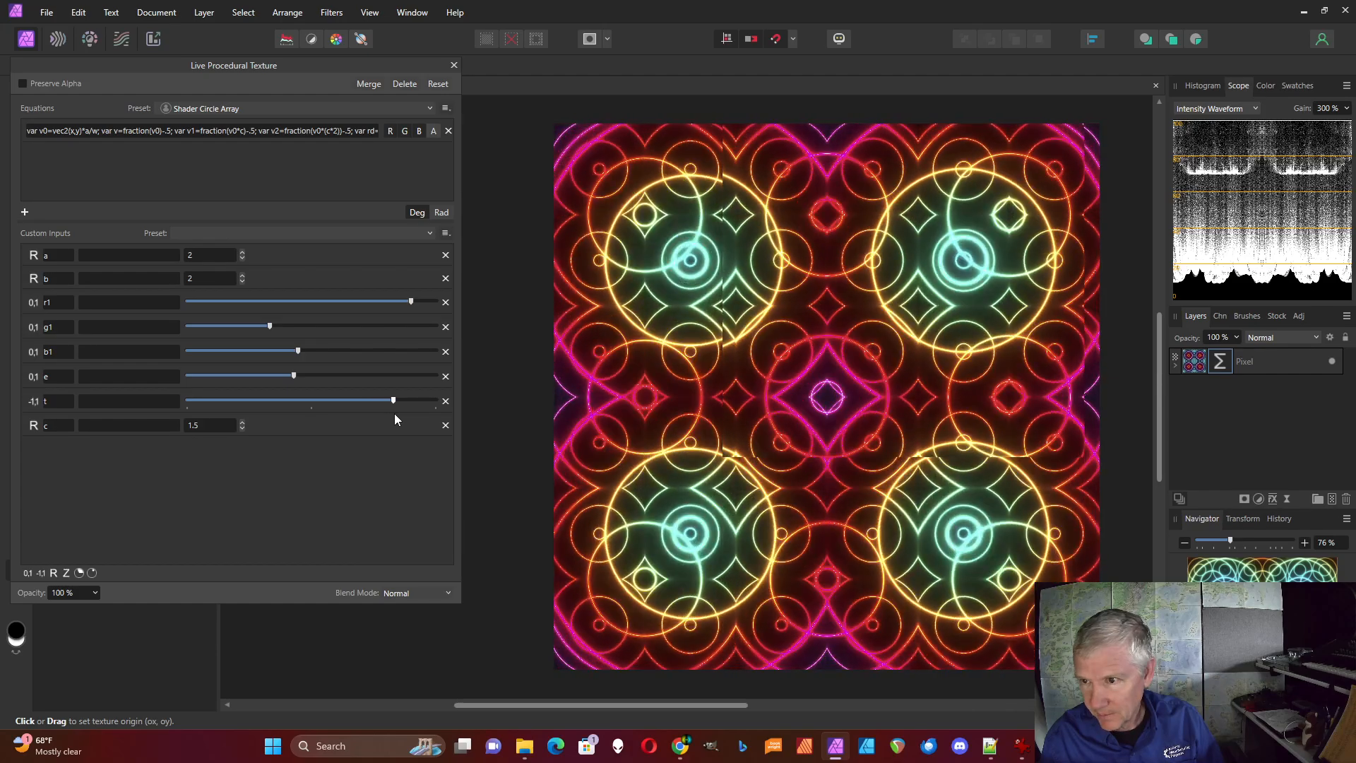
{"action": "left_click_drag", "start_coordinate": [416, 415], "coordinate": [438, 415]}
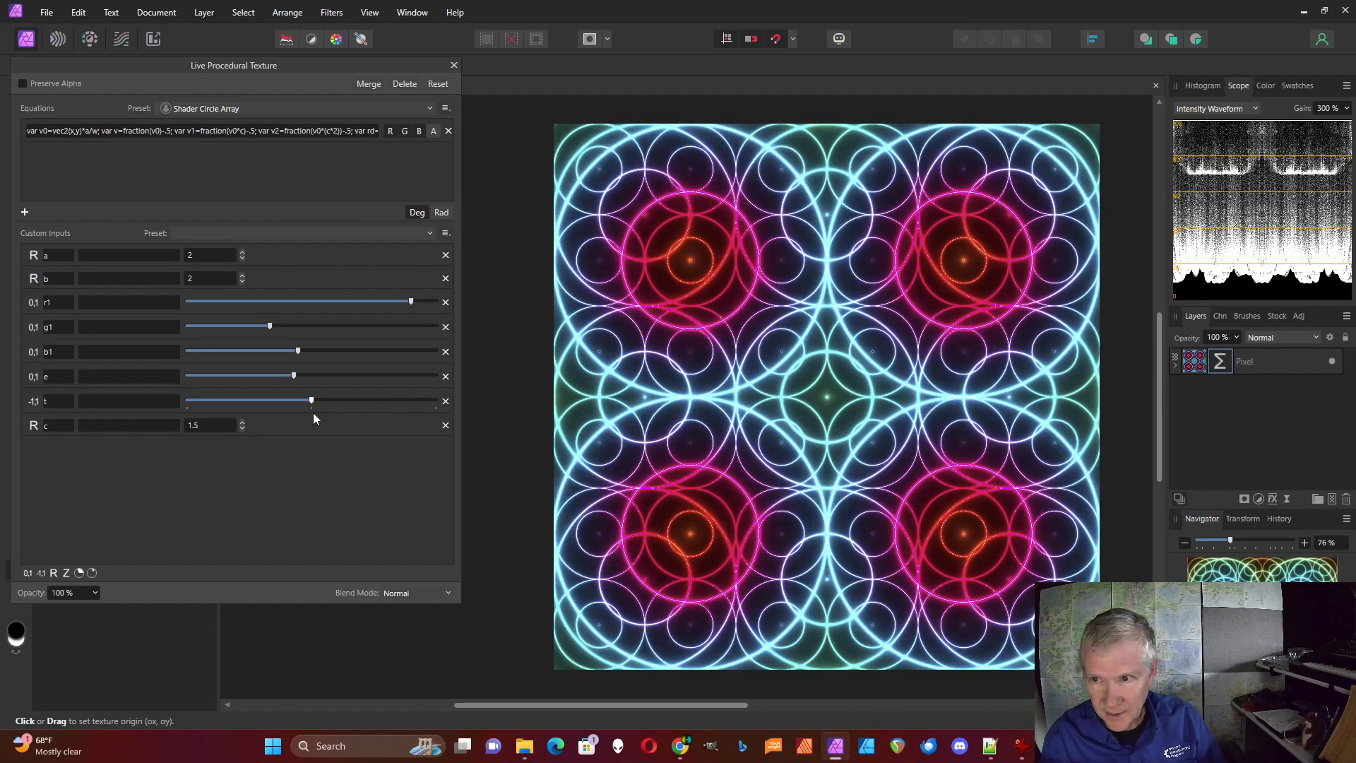
{"action": "left_click", "coordinate": [243, 275]}
{"action": "left_click", "coordinate": [242, 275]}
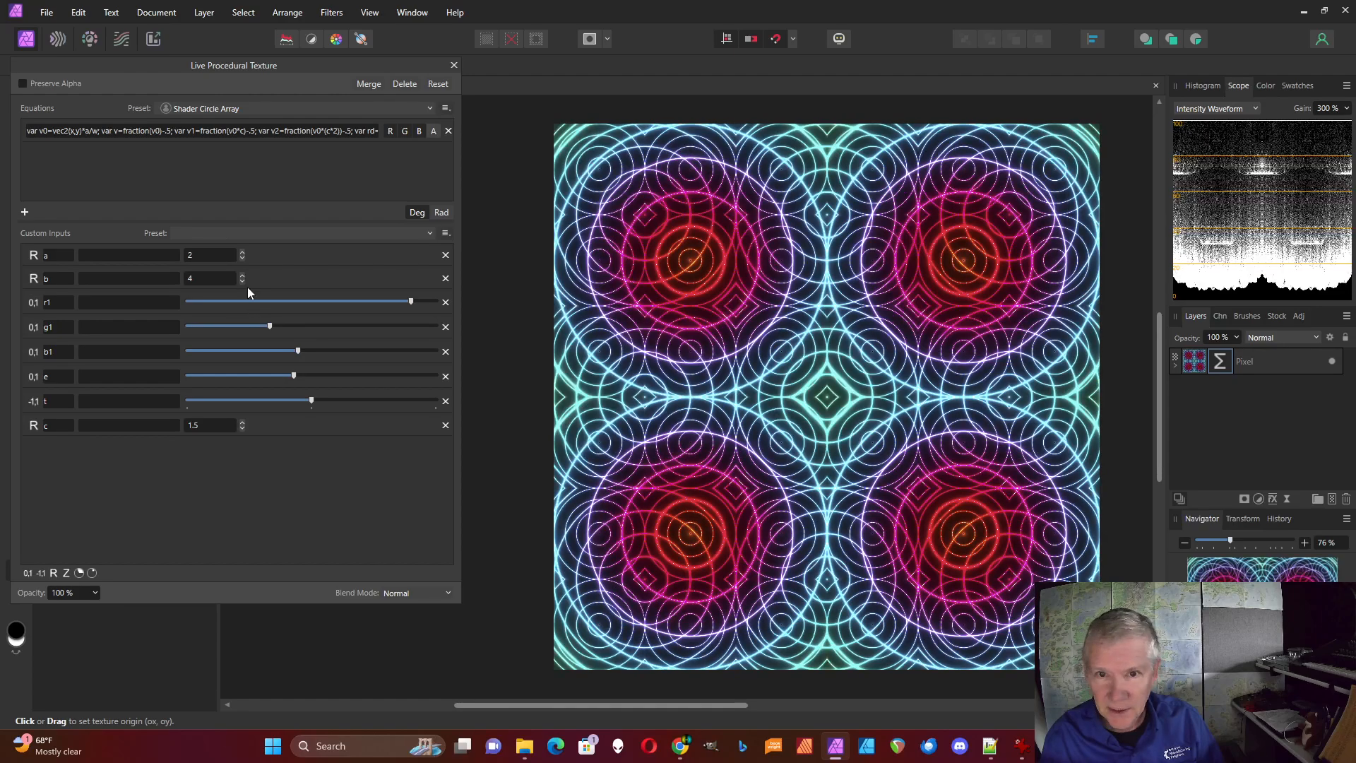
{"action": "left_click", "coordinate": [242, 281]}
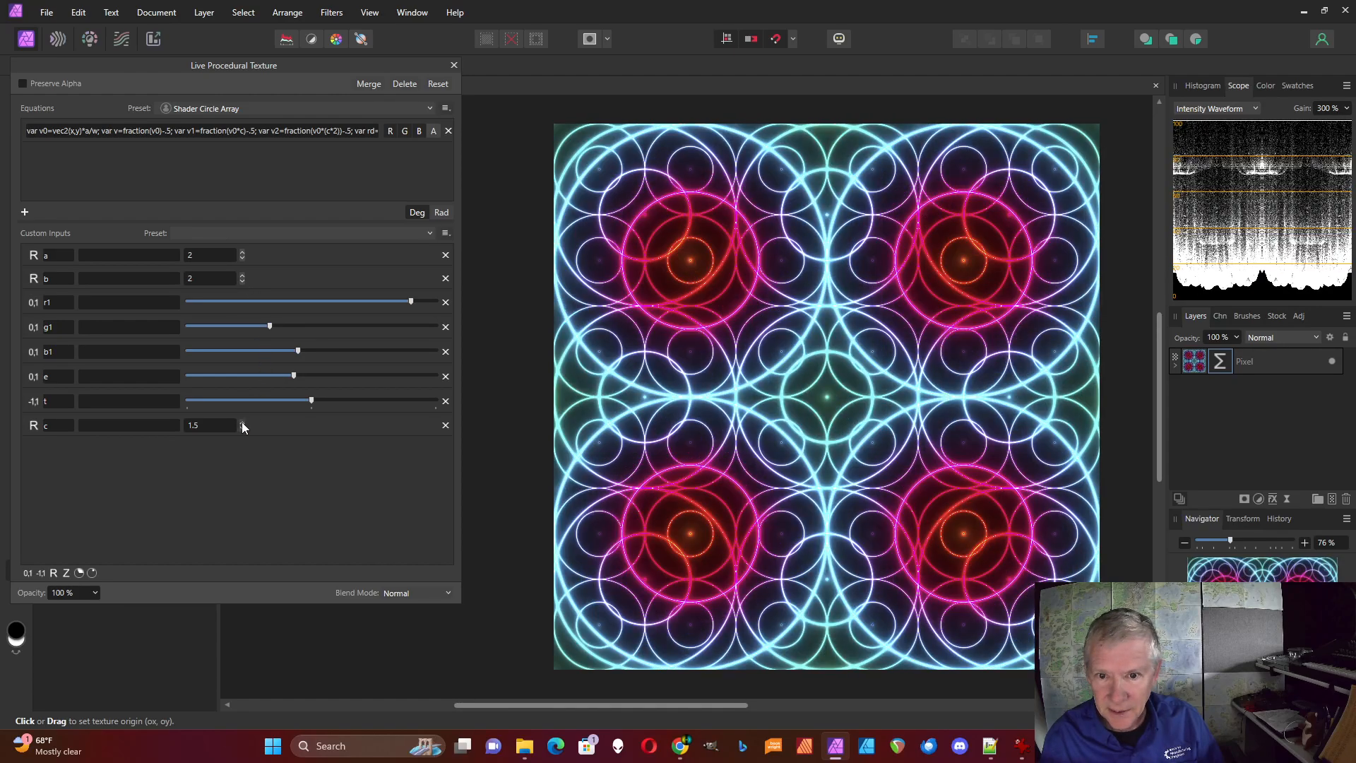
Try the c input at 3 and 1, then set it to 2
{"action": "left_click", "coordinate": [242, 421]}
{"action": "left_click", "coordinate": [242, 422]}
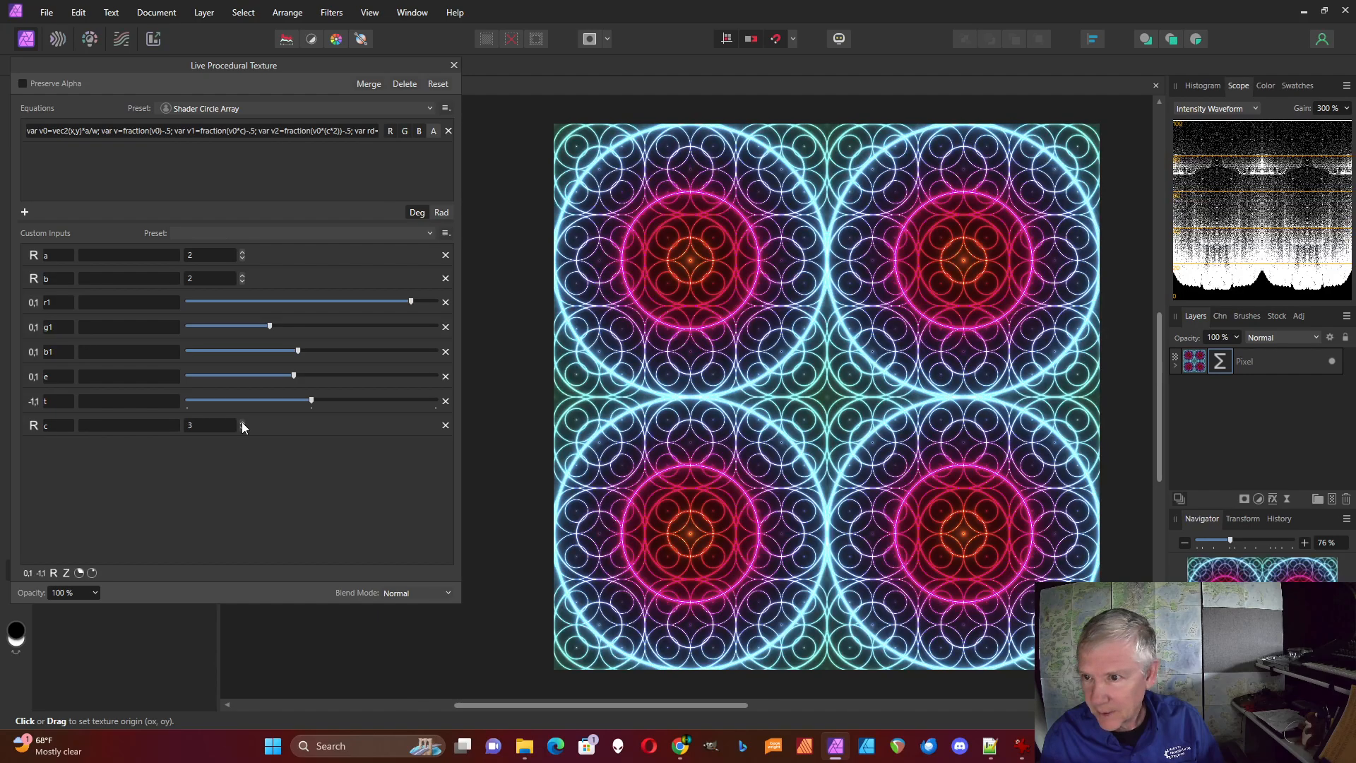
{"action": "left_click", "coordinate": [242, 427]}
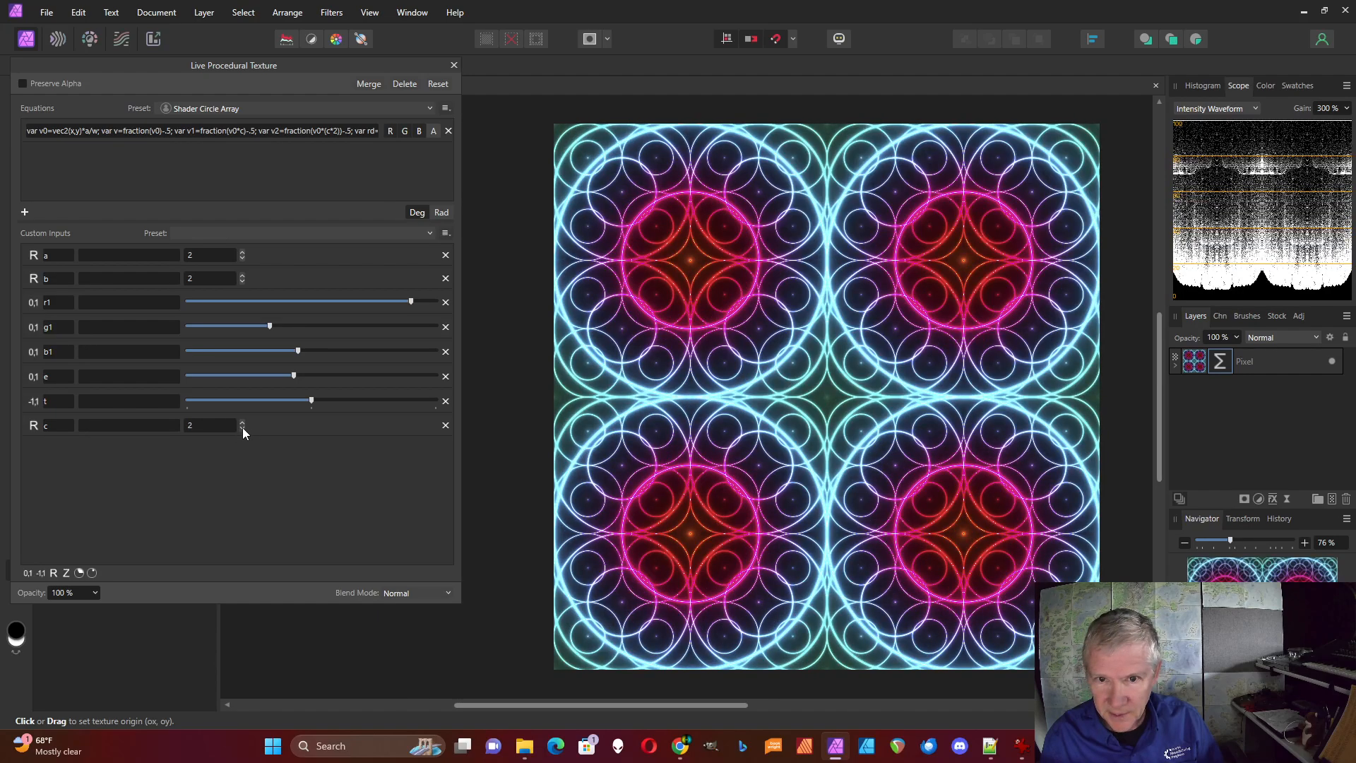
{"action": "left_click", "coordinate": [242, 427]}
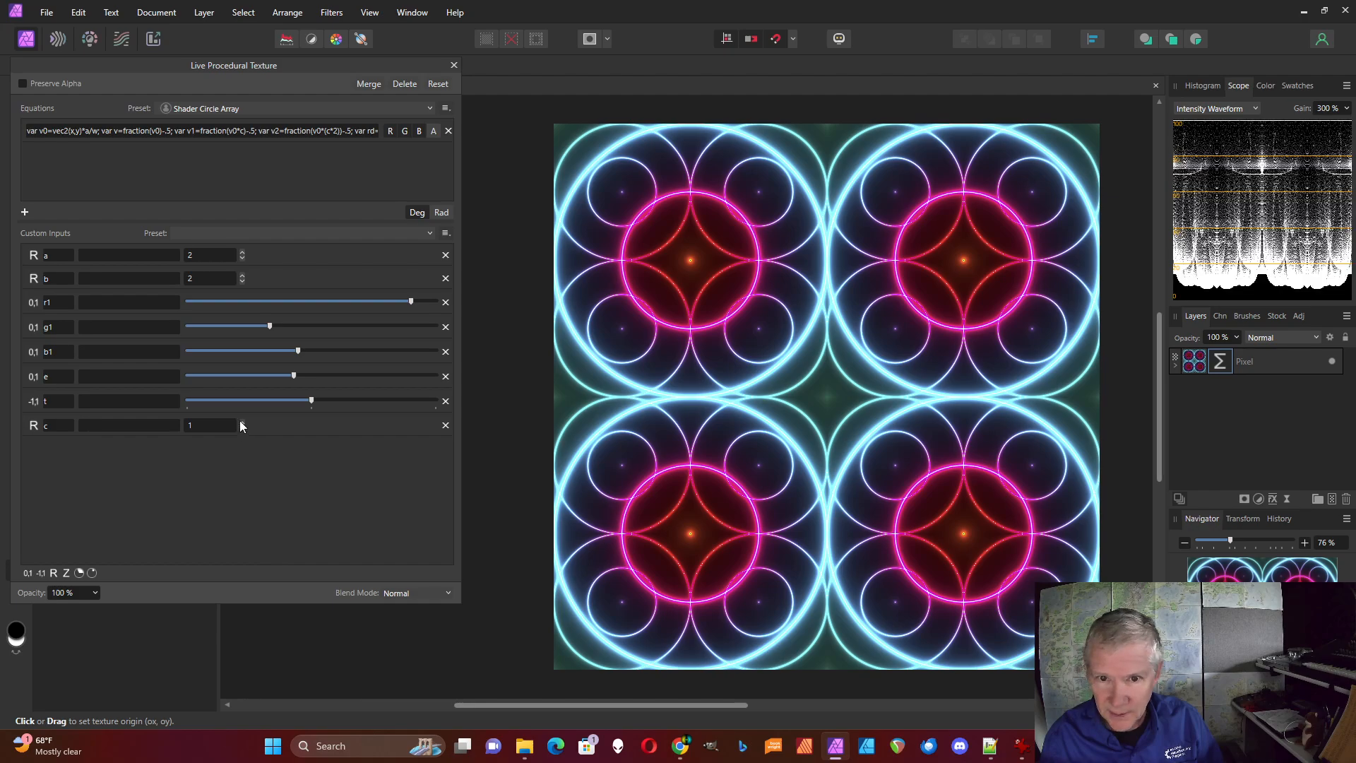
{"action": "left_click", "coordinate": [243, 422]}
Raise the a input to 5 to try a denser circle array, then return it to 2
{"action": "left_click", "coordinate": [242, 252]}
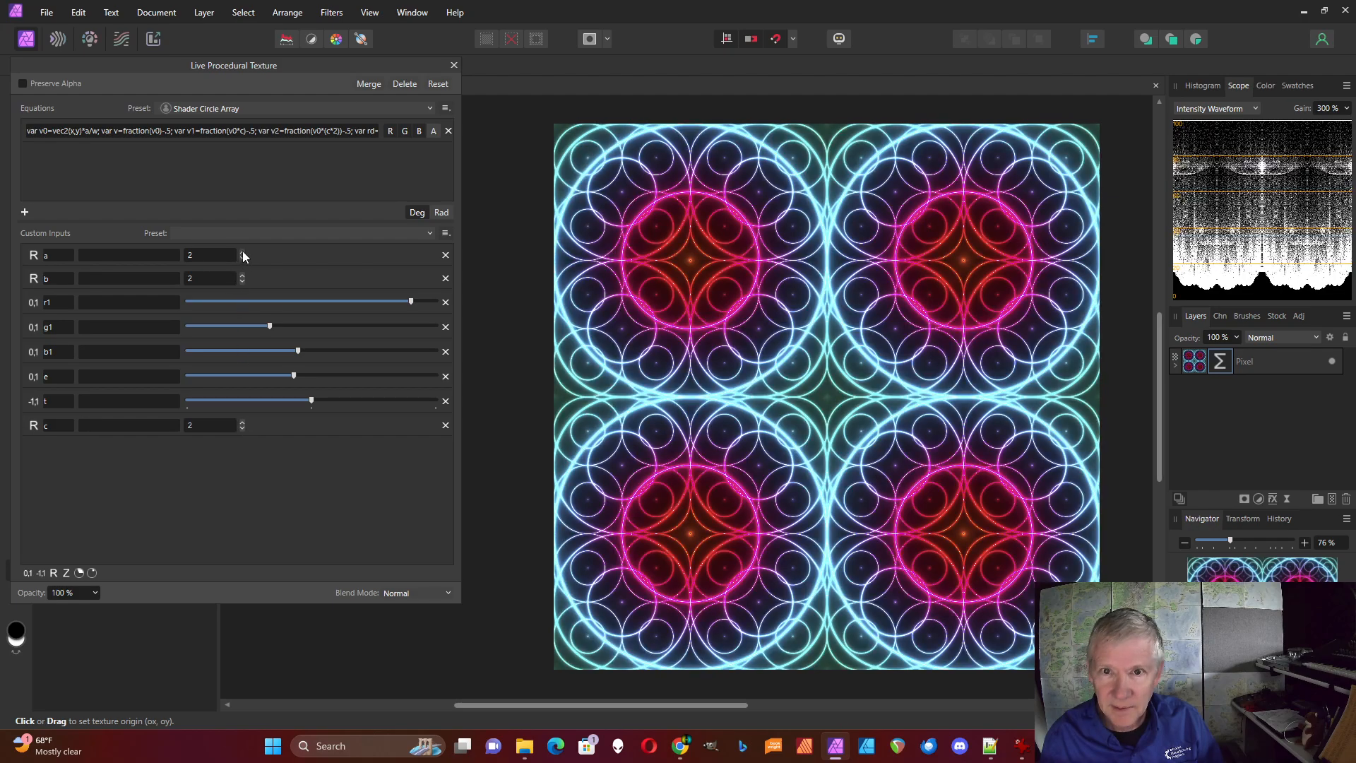
{"action": "left_click", "coordinate": [242, 253]}
{"action": "left_click", "coordinate": [242, 252]}
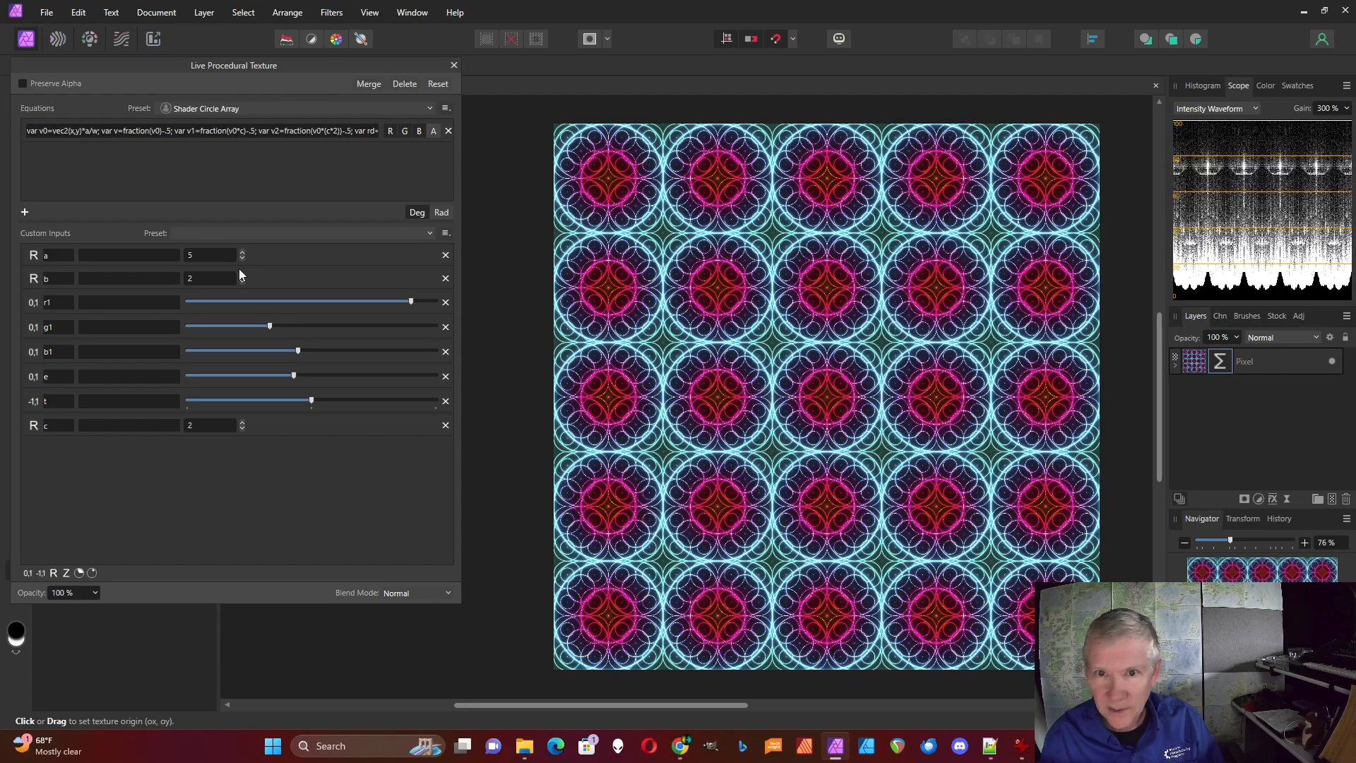
{"action": "left_click", "coordinate": [243, 259]}
{"action": "left_click", "coordinate": [243, 259]}
{"action": "left_click", "coordinate": [242, 259]}
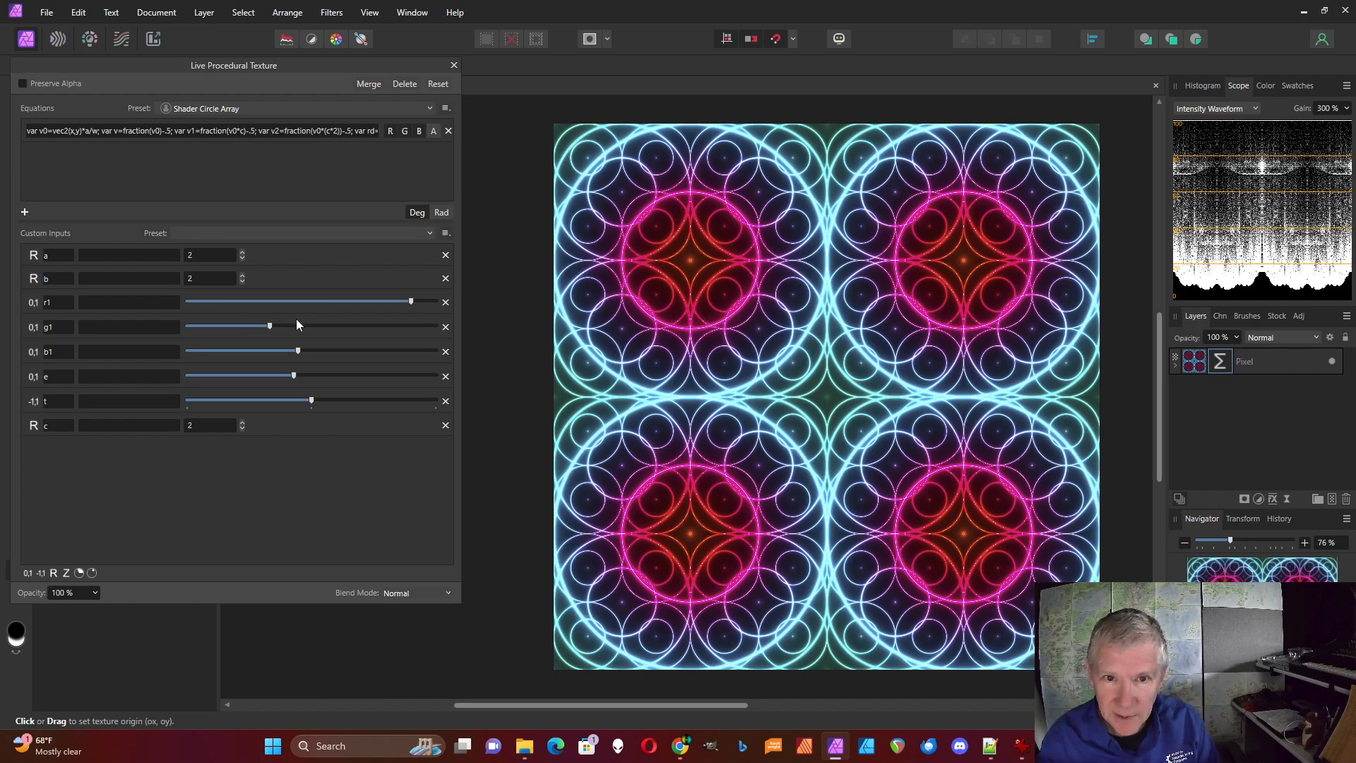
Recolor the circles by lowering r1 to about half, raising g1 to about four-fifths and lowering b1 to about one-tenth
{"action": "left_click_drag", "start_coordinate": [412, 303], "coordinate": [388, 333]}
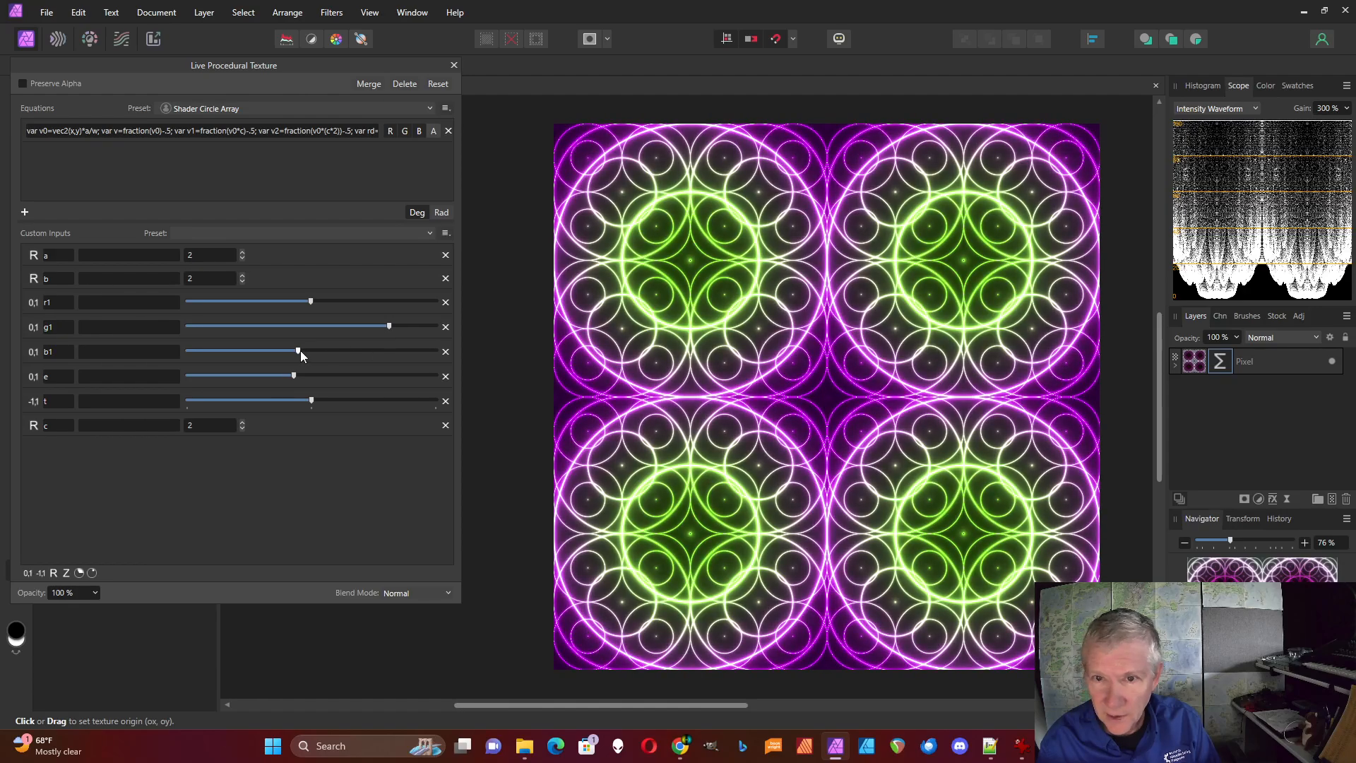
{"action": "left_click_drag", "start_coordinate": [301, 353], "coordinate": [241, 362]}
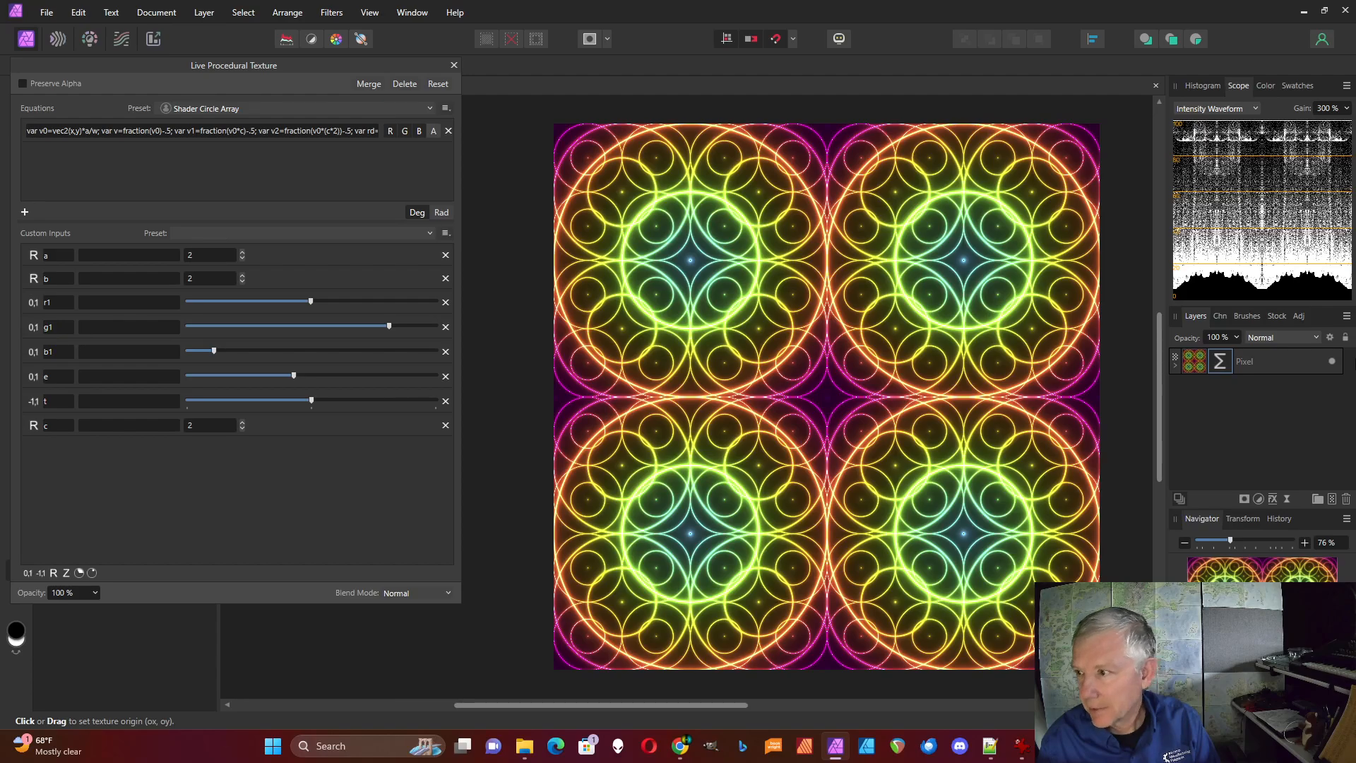
Replace the current Procedural Texture filter with a new live one on the Pixel layer and add an empty equation line
{"action": "left_click", "coordinate": [401, 85]}
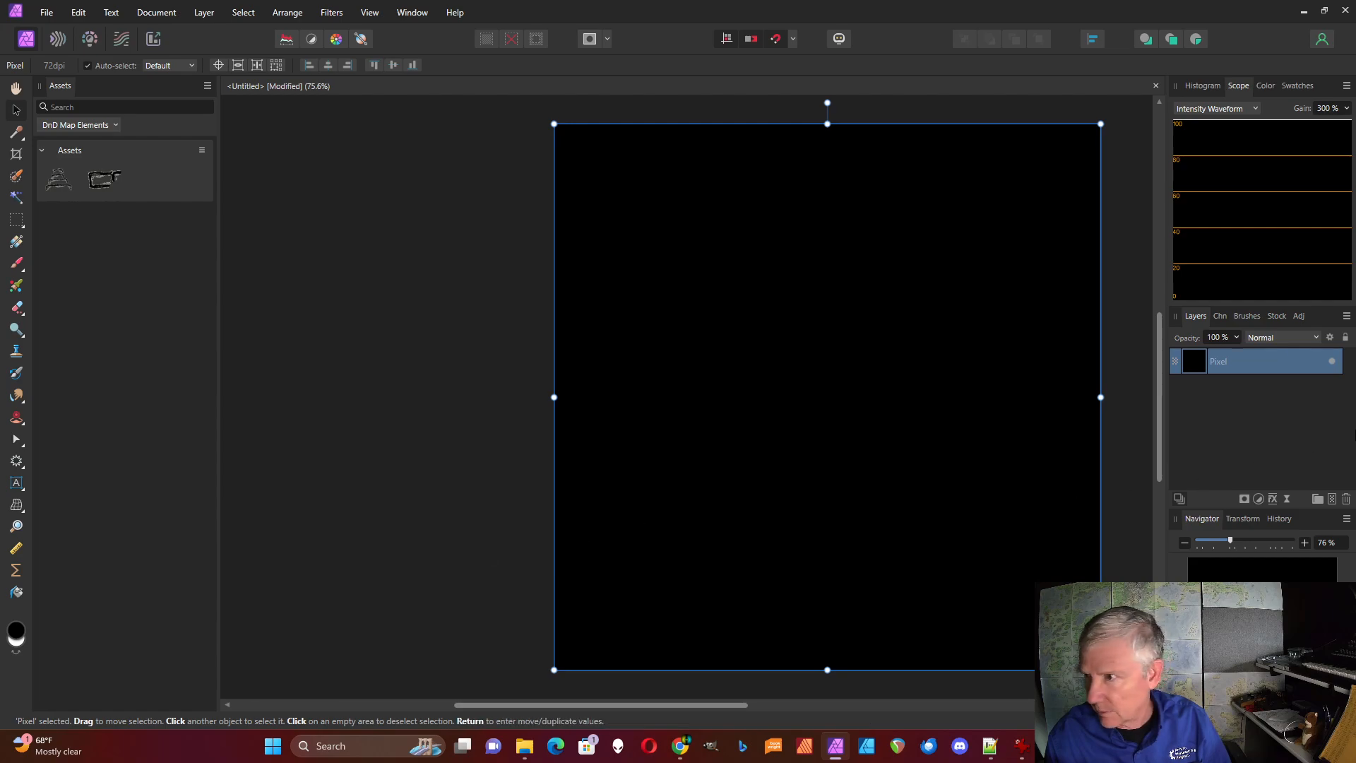
{"action": "left_click", "coordinate": [1287, 499]}
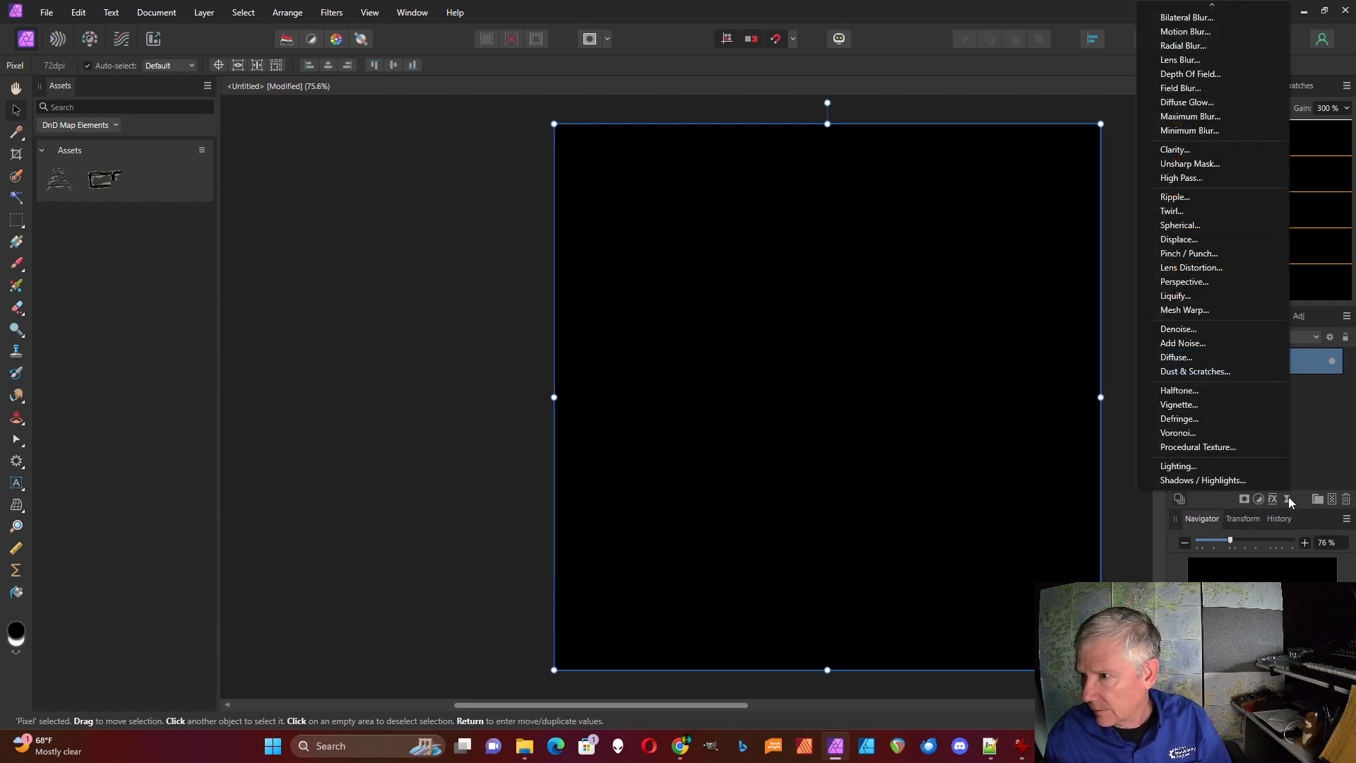
{"action": "left_click", "coordinate": [1219, 447]}
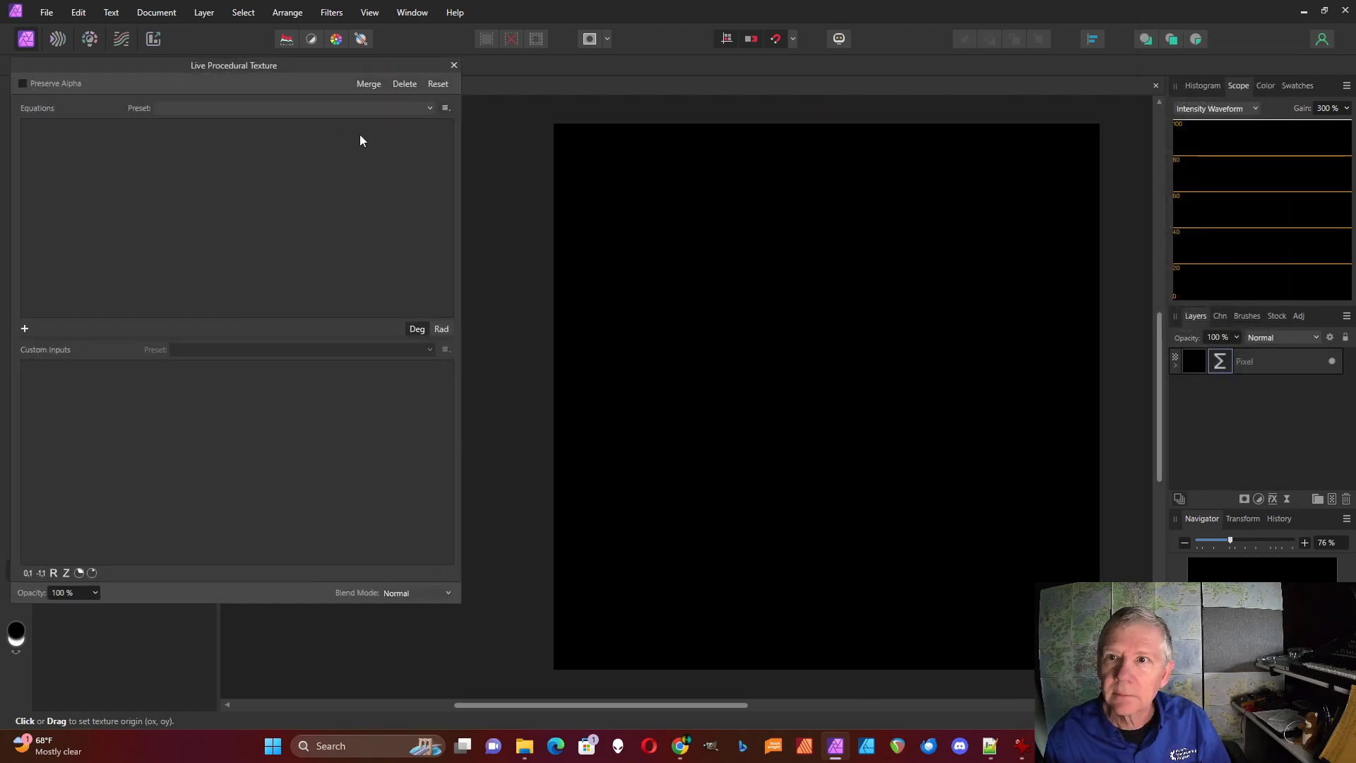
{"action": "left_click", "coordinate": [431, 108]}
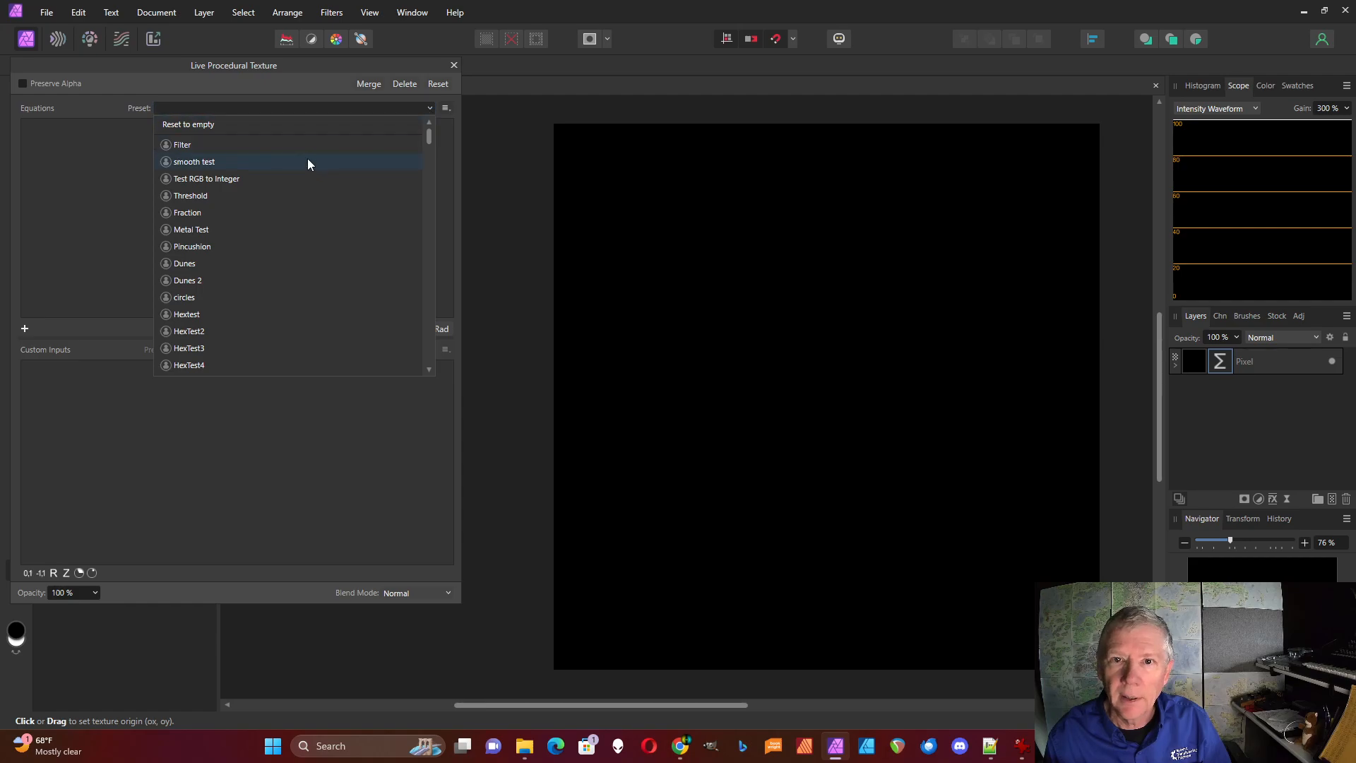
{"action": "left_click", "coordinate": [116, 178]}
{"action": "left_click", "coordinate": [24, 329]}
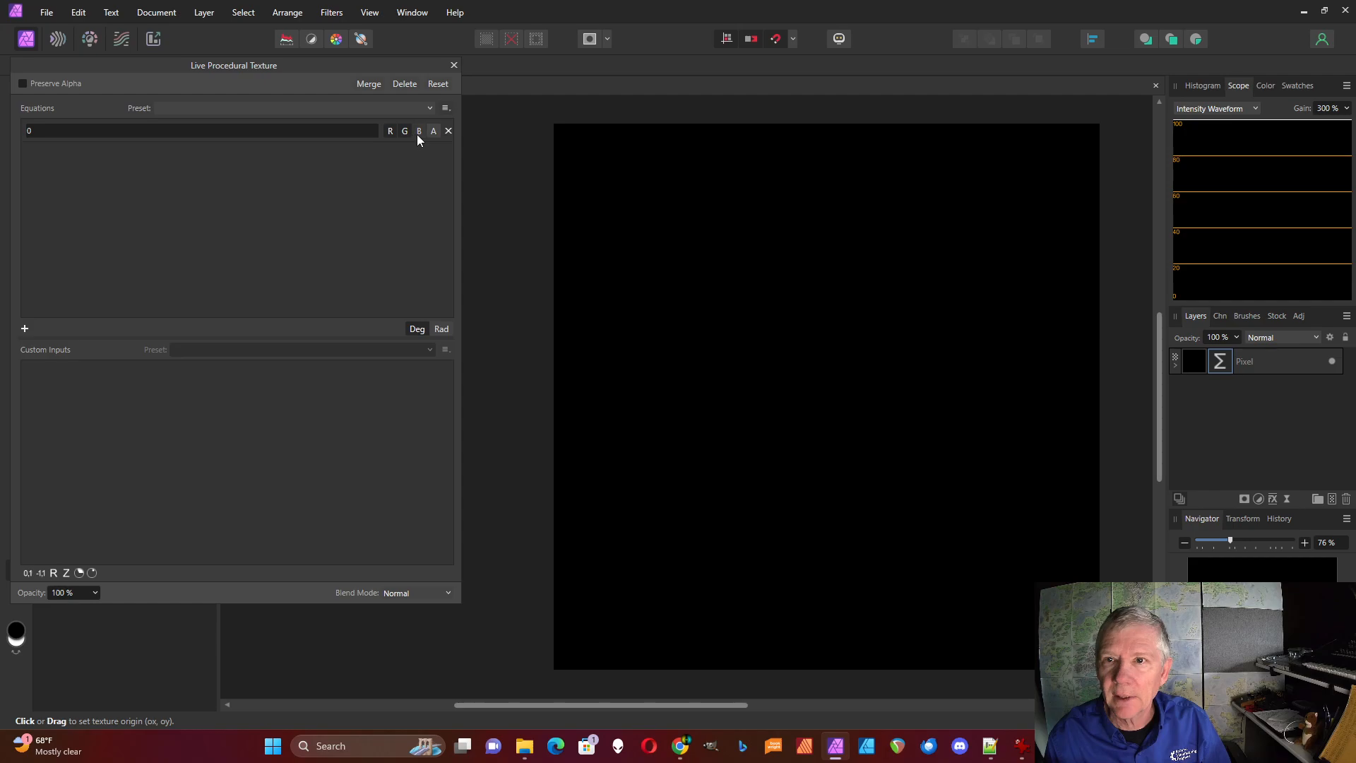
Enter the equation "var v0=vec2(x,y)*a/w;" to define the scaled coordinate vector
{"action": "left_click", "coordinate": [39, 133]}
{"action": "type", "text": "v"}
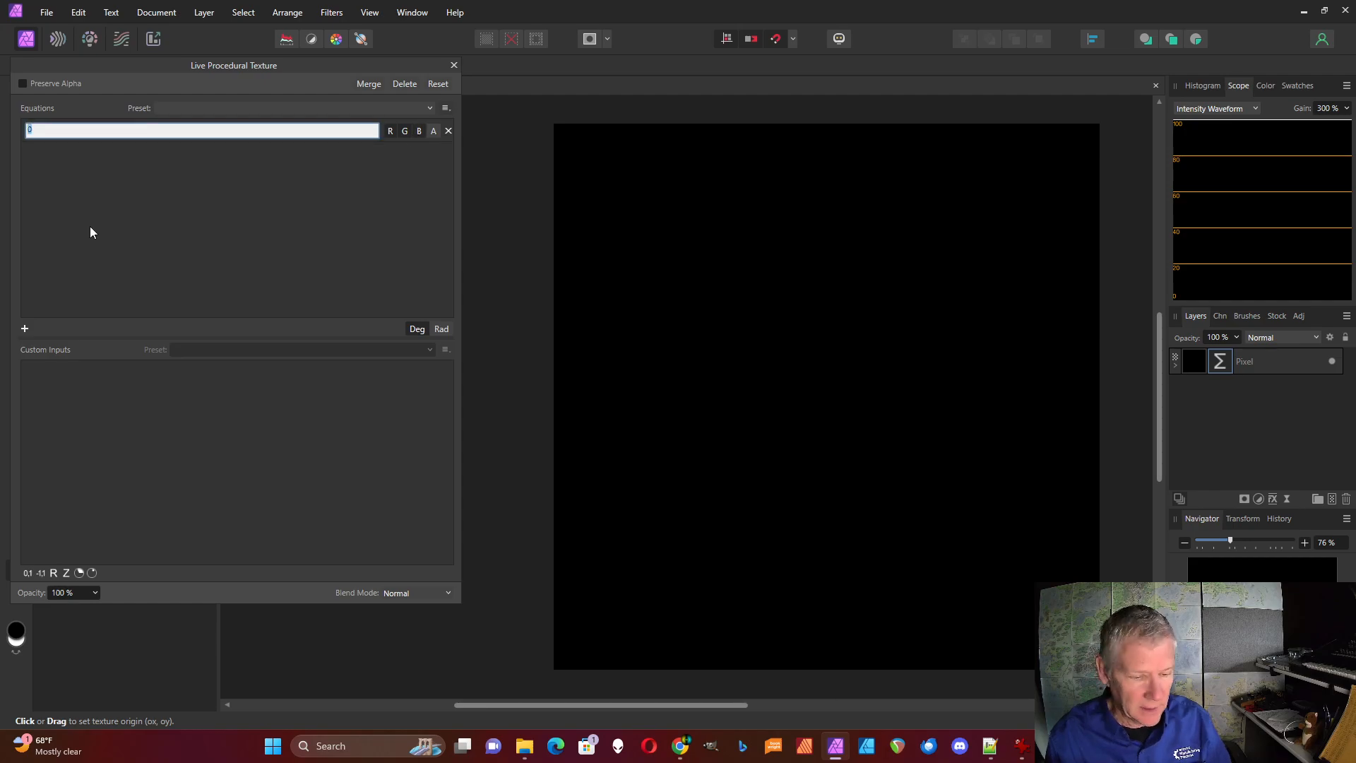
{"action": "type", "text": "ar "}
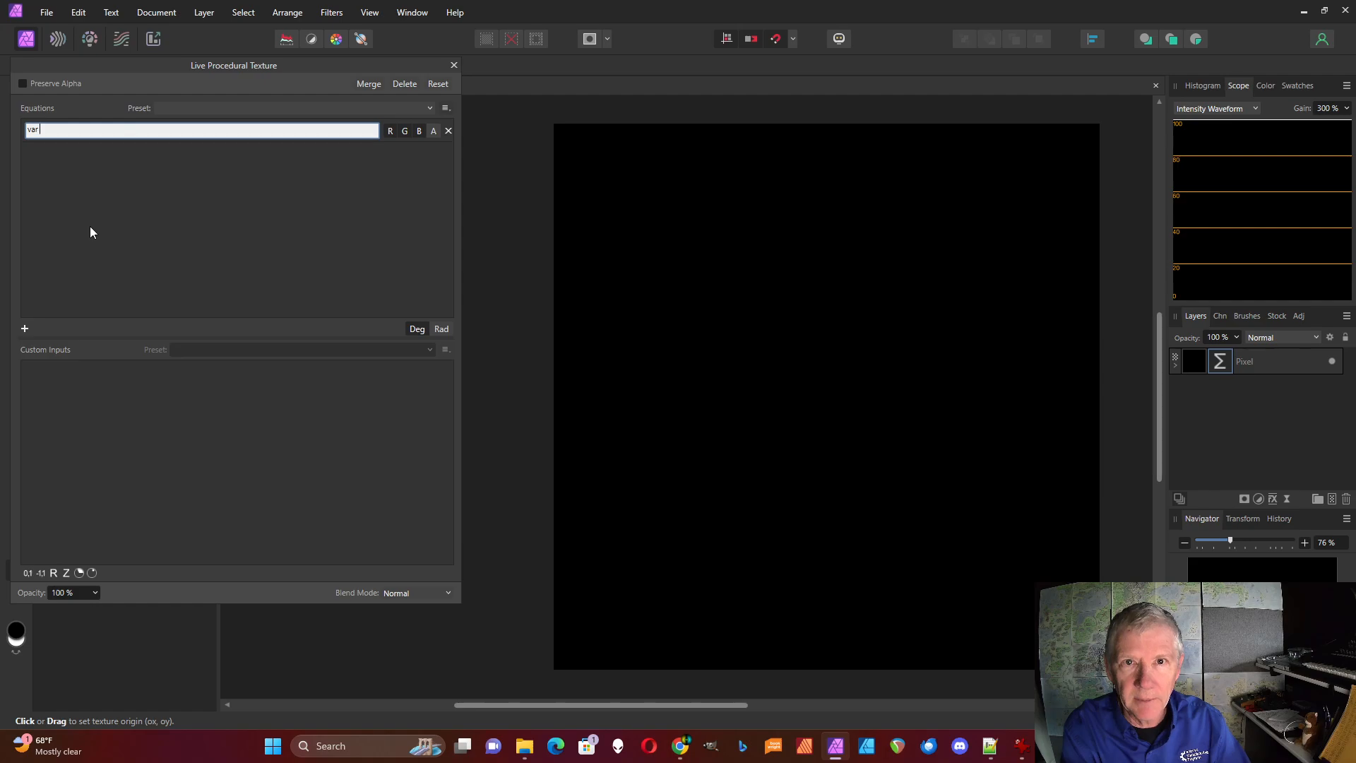
{"action": "type", "text": "v0"}
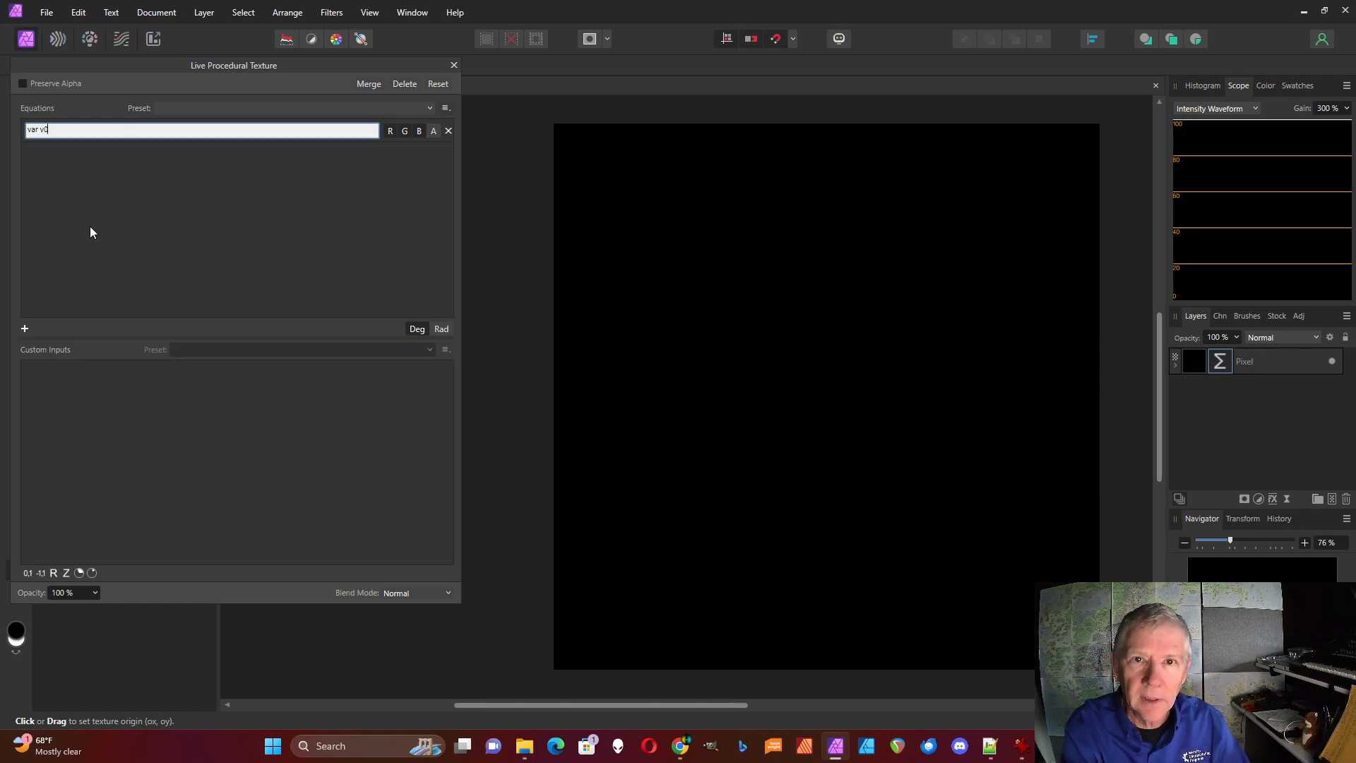
{"action": "type", "text": "=vec"}
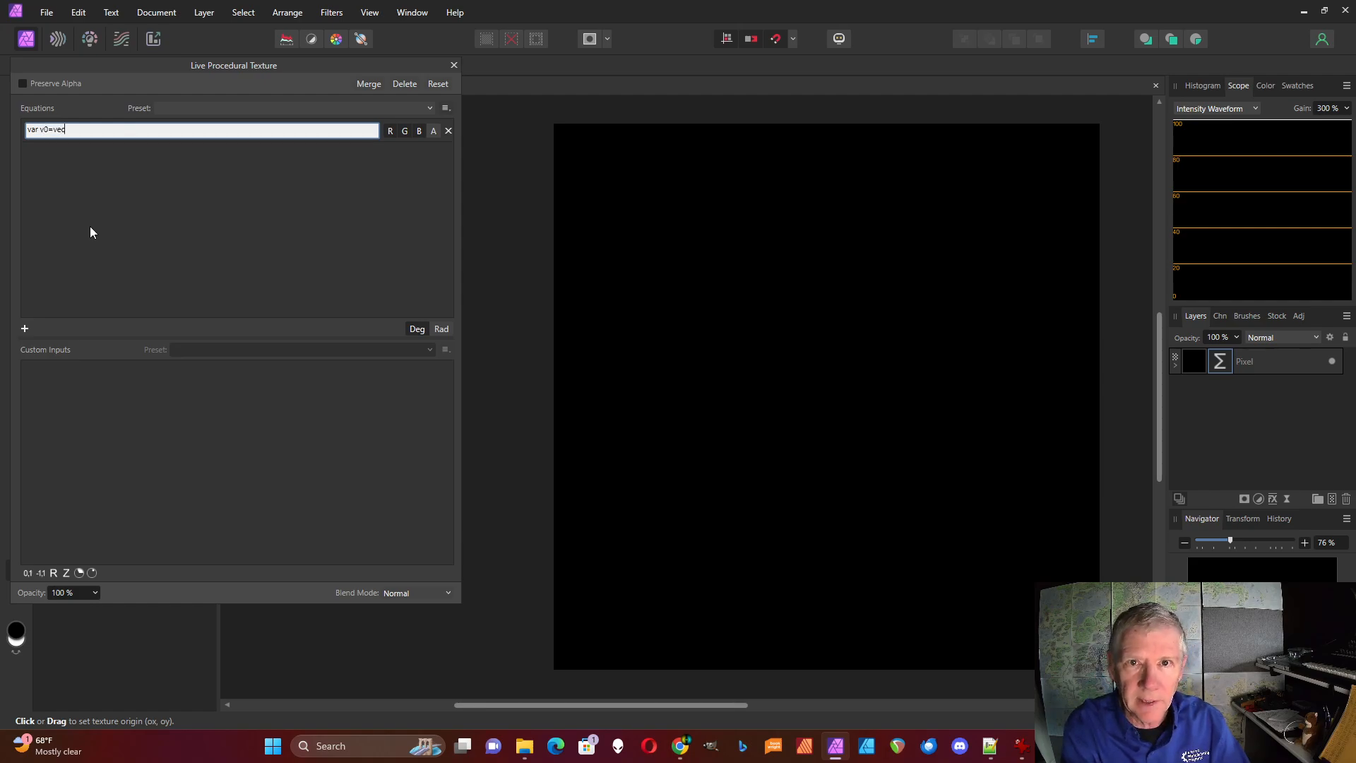
{"action": "type", "text": "2(x"}
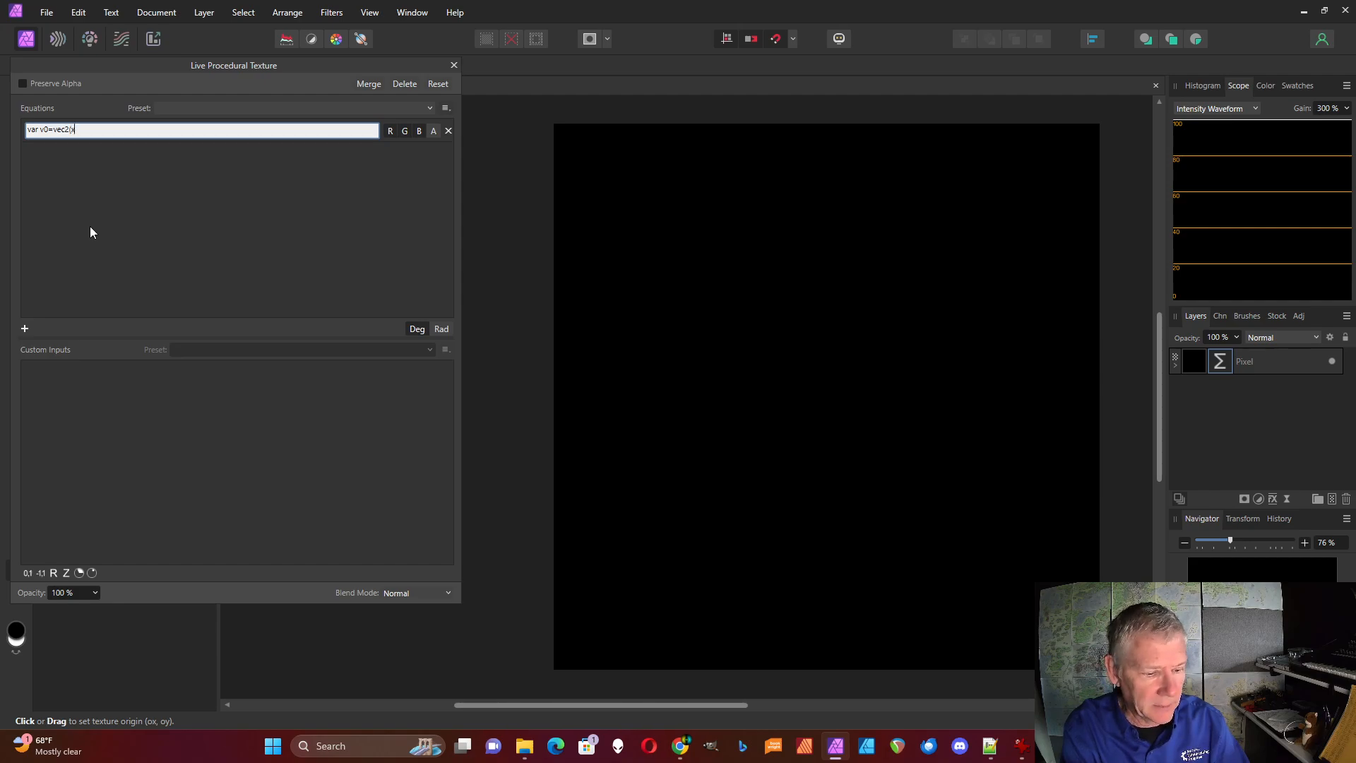
{"action": "type", "text": ",y"}
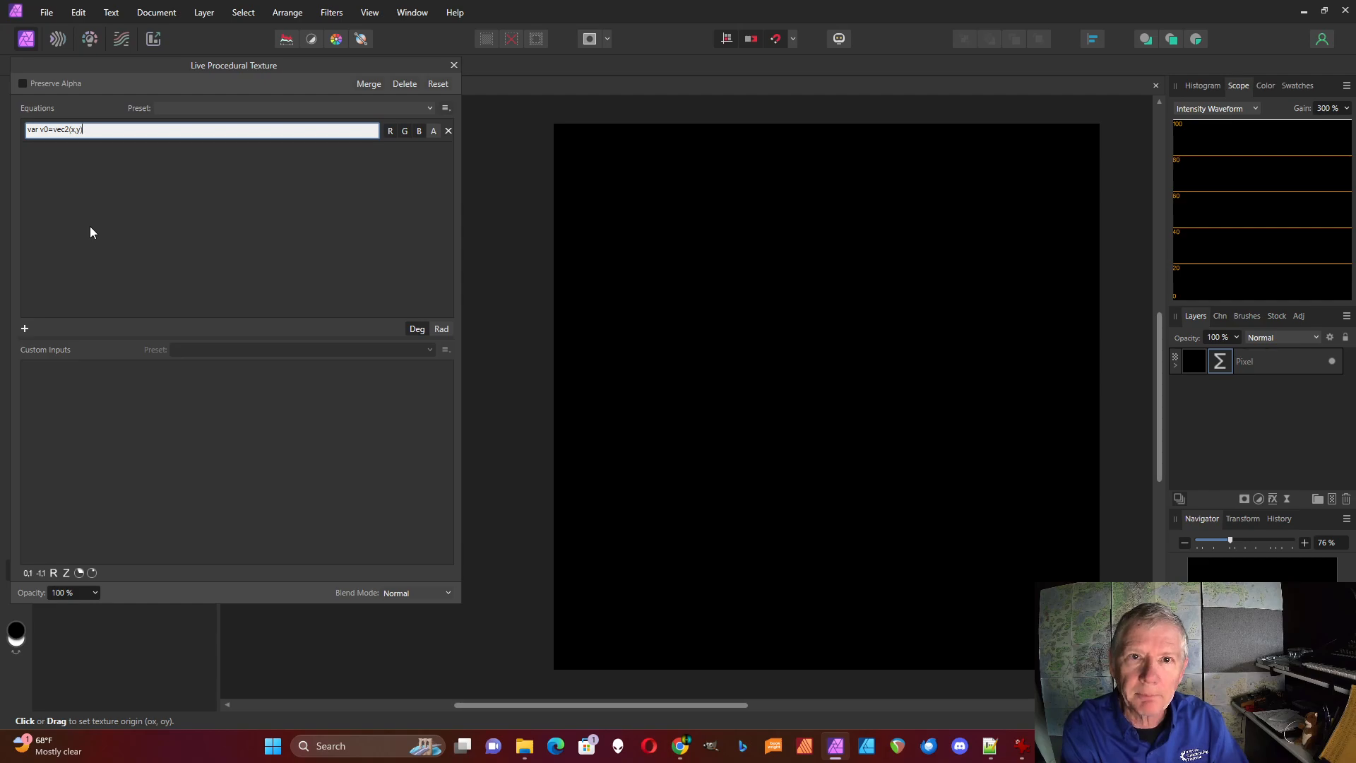
{"action": "type", "text": ")"}
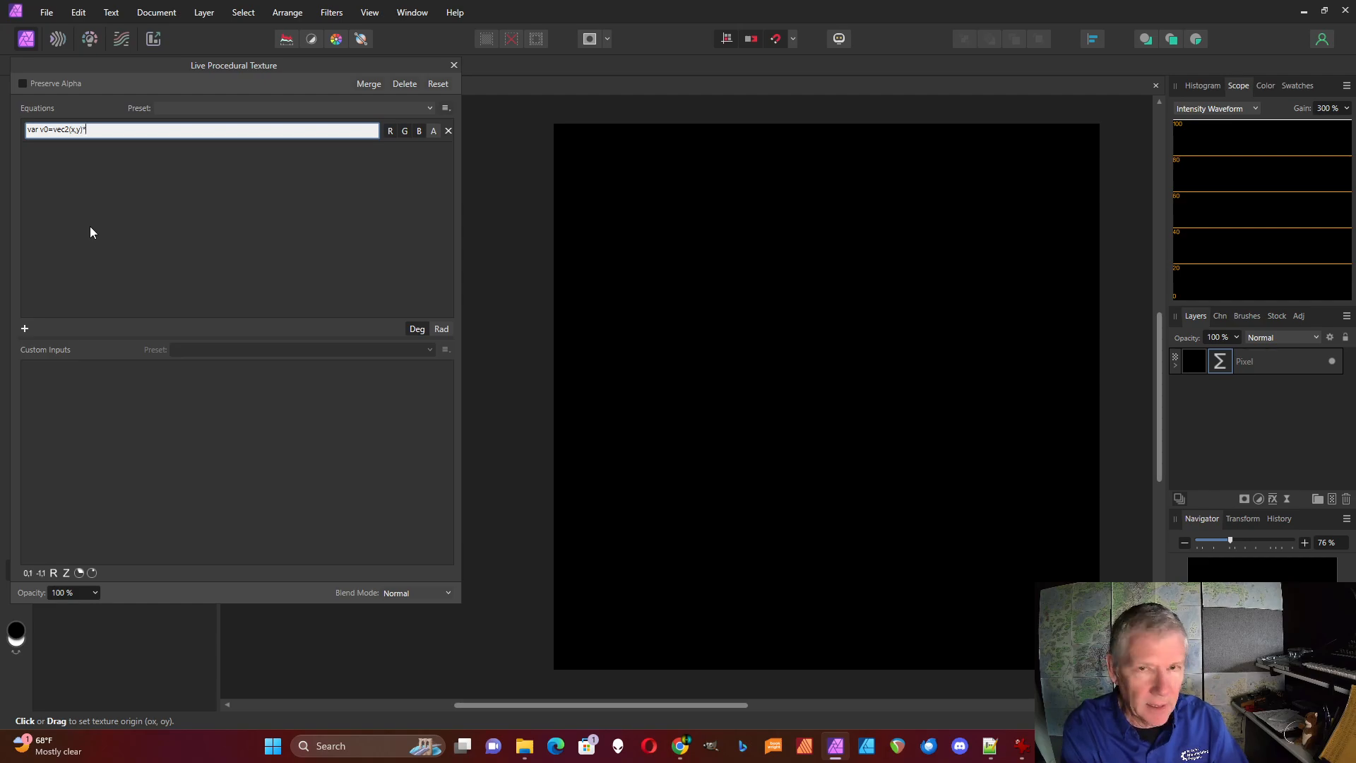
{"action": "type", "text": "*a/w;"}
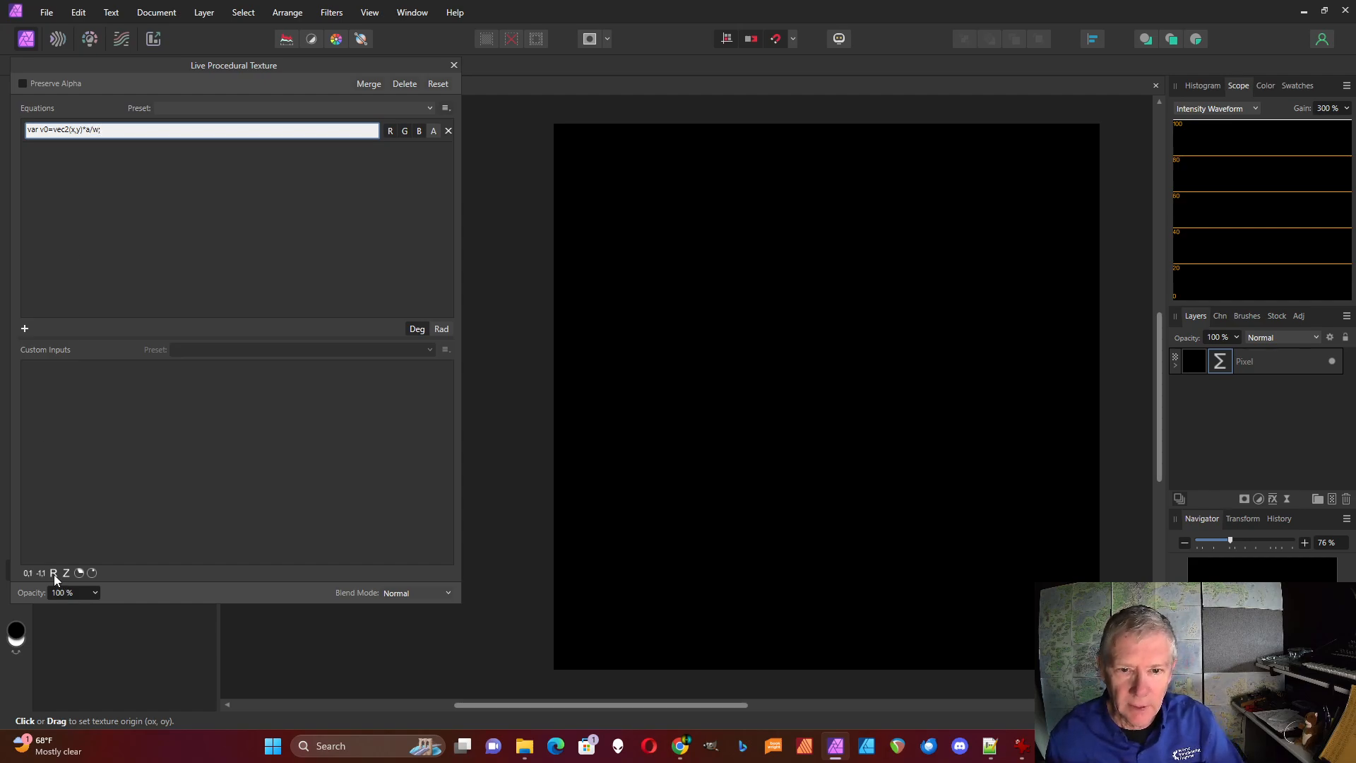
Add a real-number custom input a with value 2 and append v0 to the equation as its output
{"action": "left_click", "coordinate": [54, 573]}
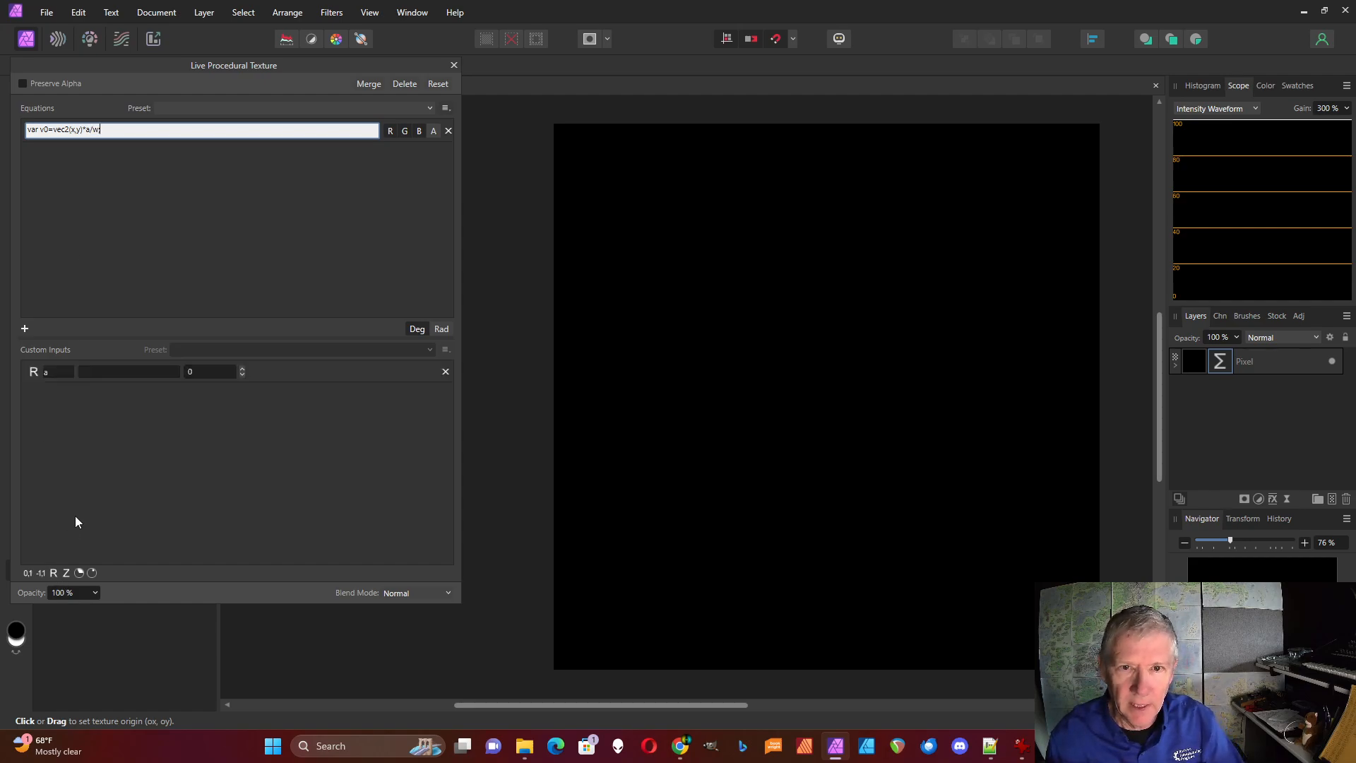
{"action": "left_click", "coordinate": [241, 370]}
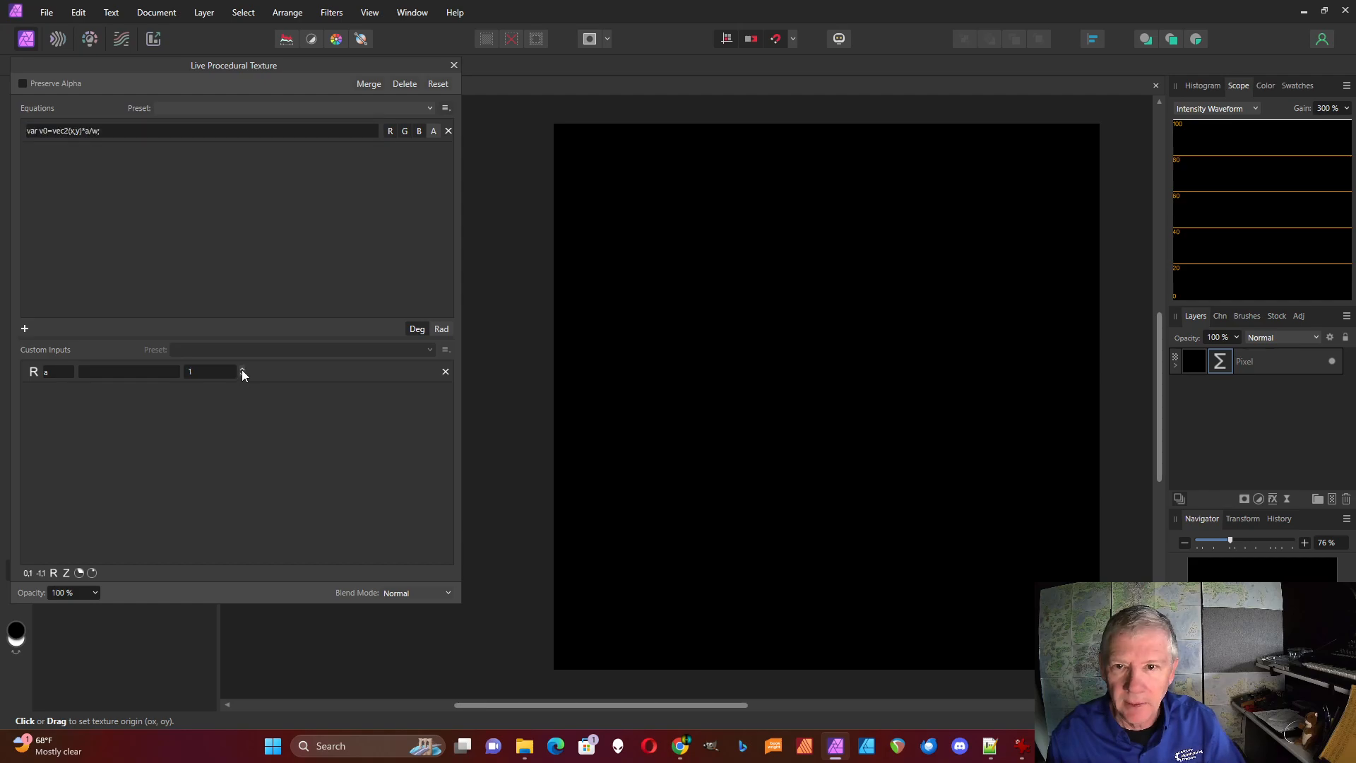
{"action": "left_click", "coordinate": [143, 134]}
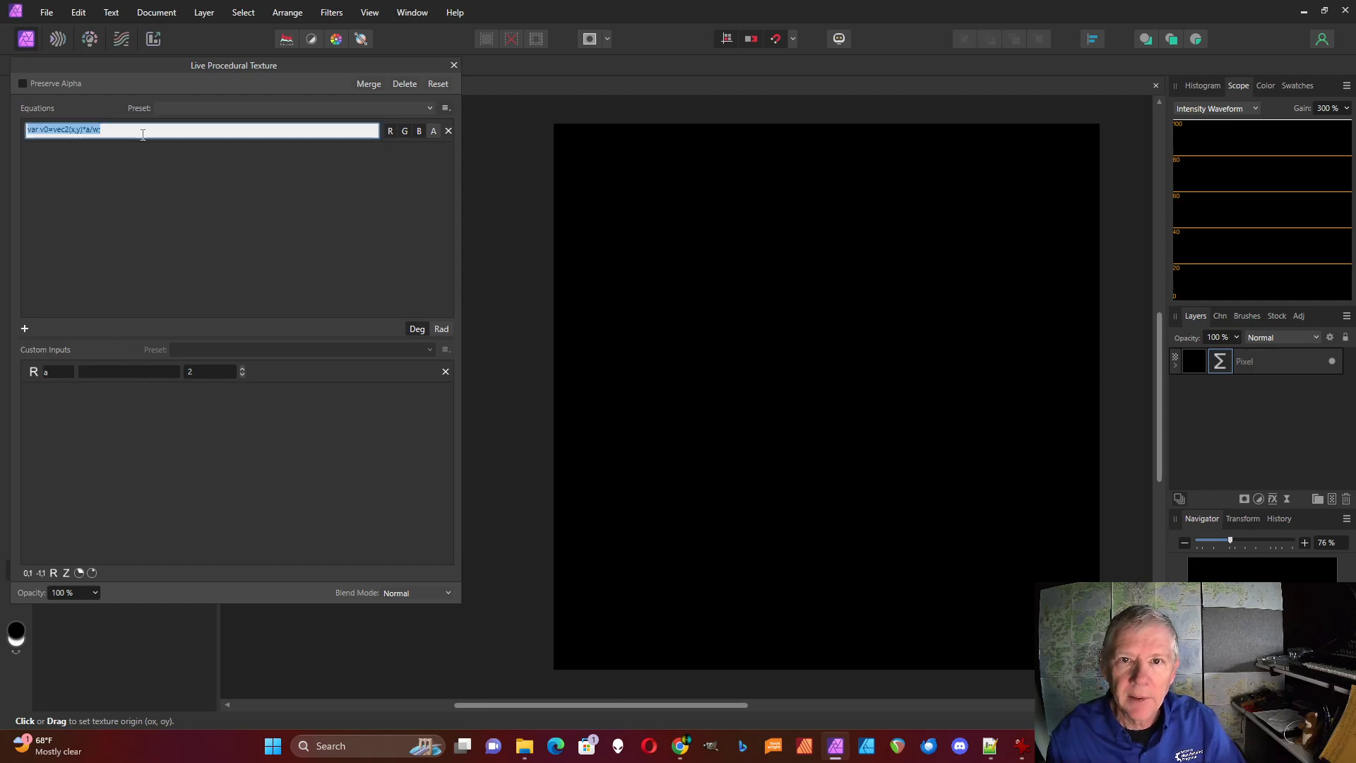
{"action": "left_click", "coordinate": [142, 130]}
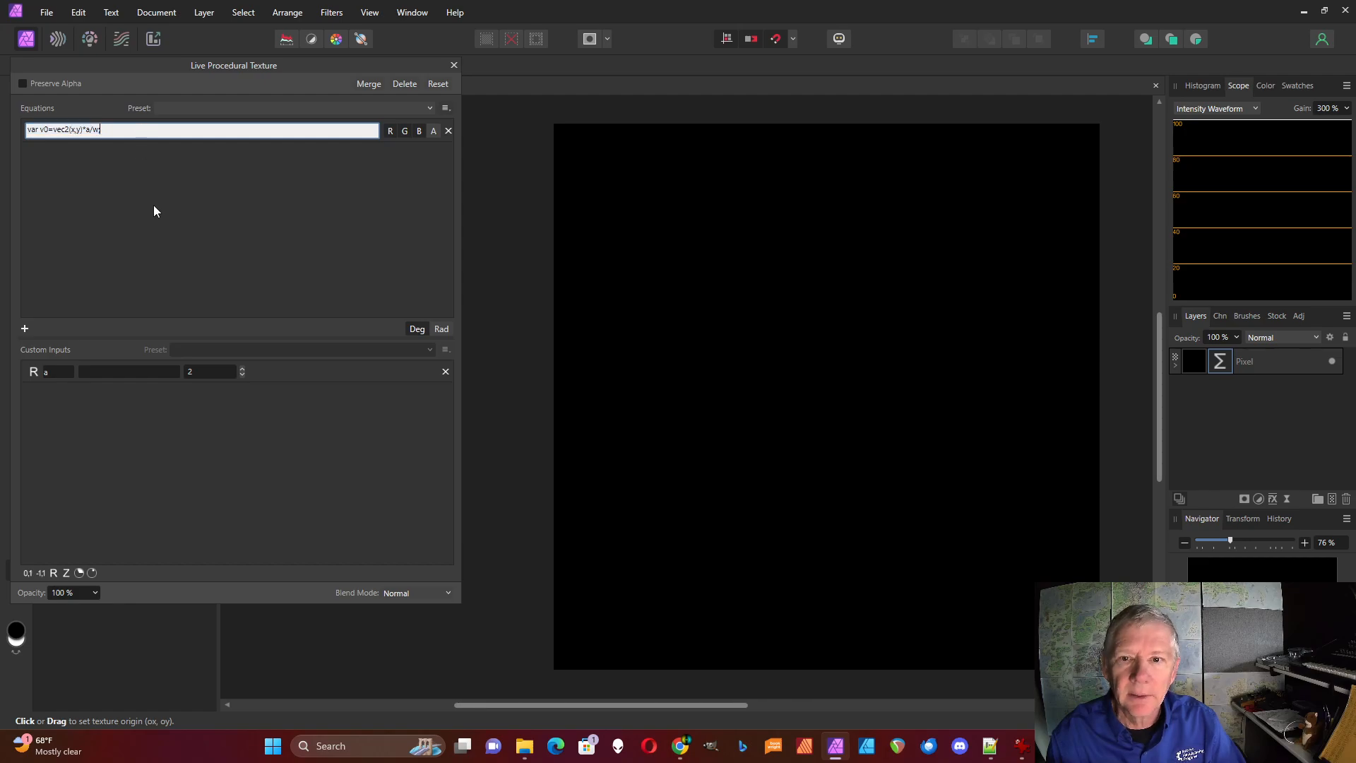
{"action": "type", "text": "v0"}
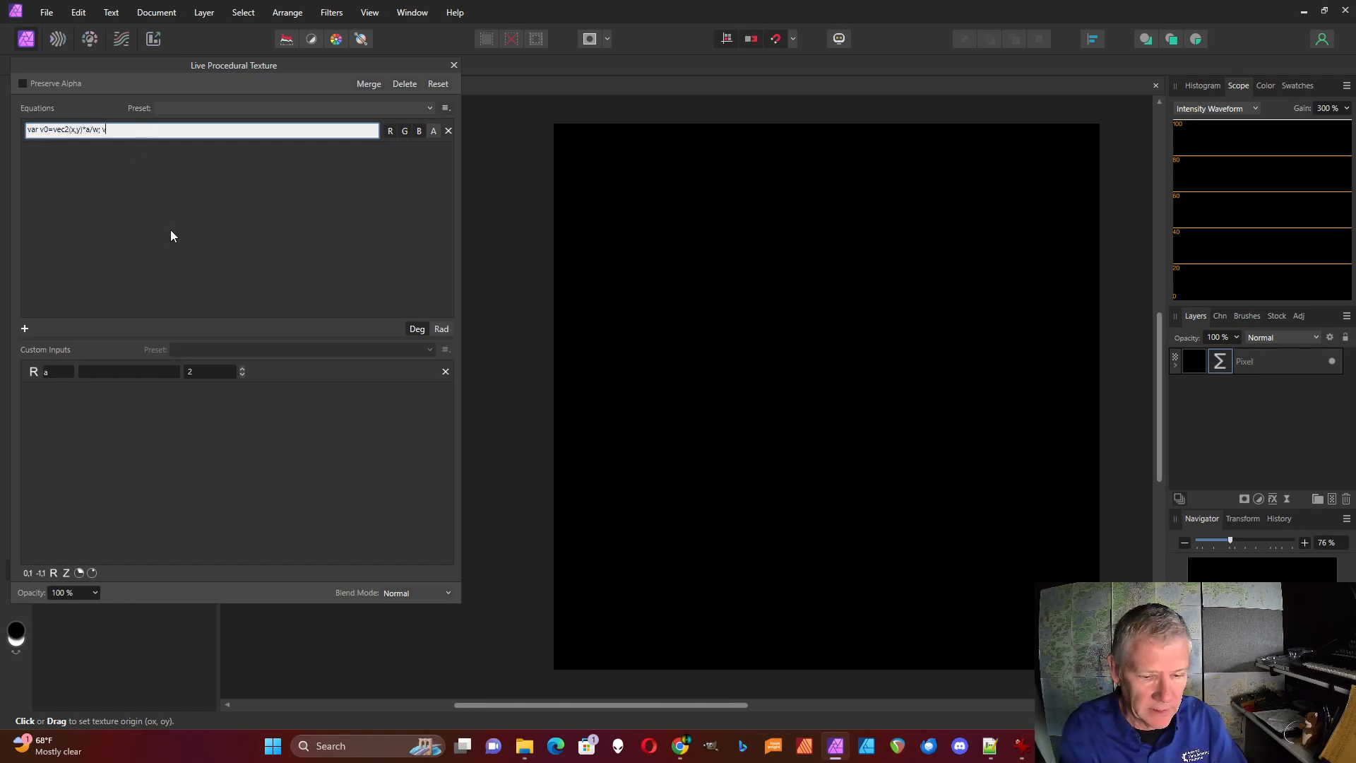
{"action": "key", "text": "Return"}
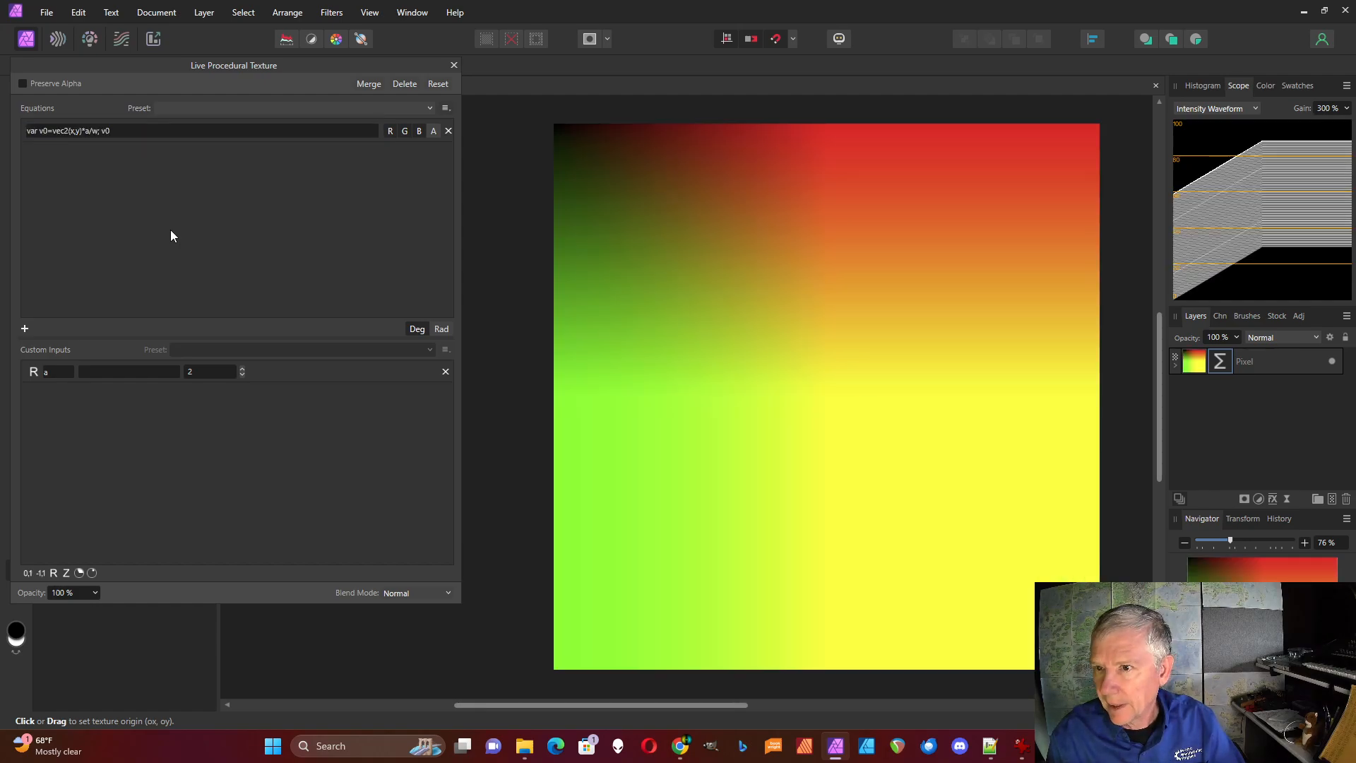
Try the custom input a at 4, then set it to 3
{"action": "left_click", "coordinate": [243, 369]}
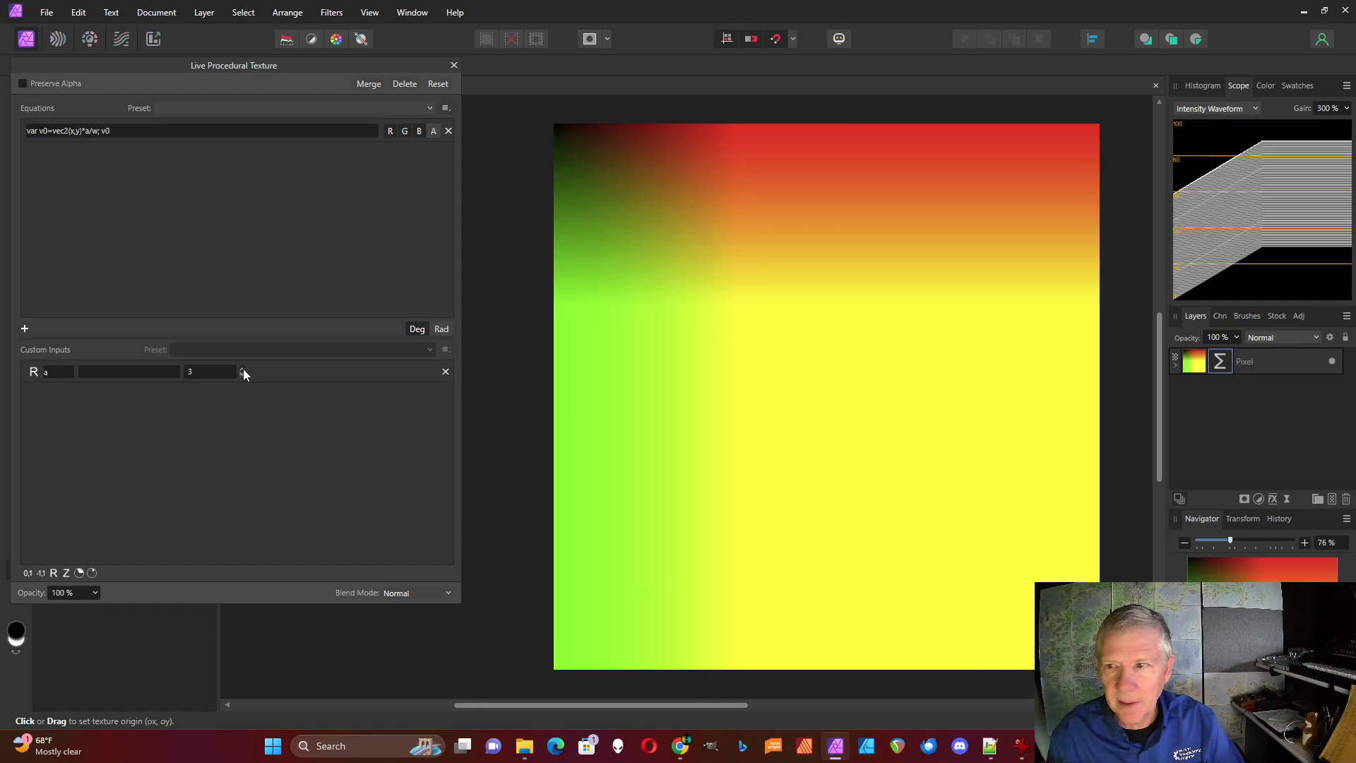
{"action": "left_click", "coordinate": [243, 368]}
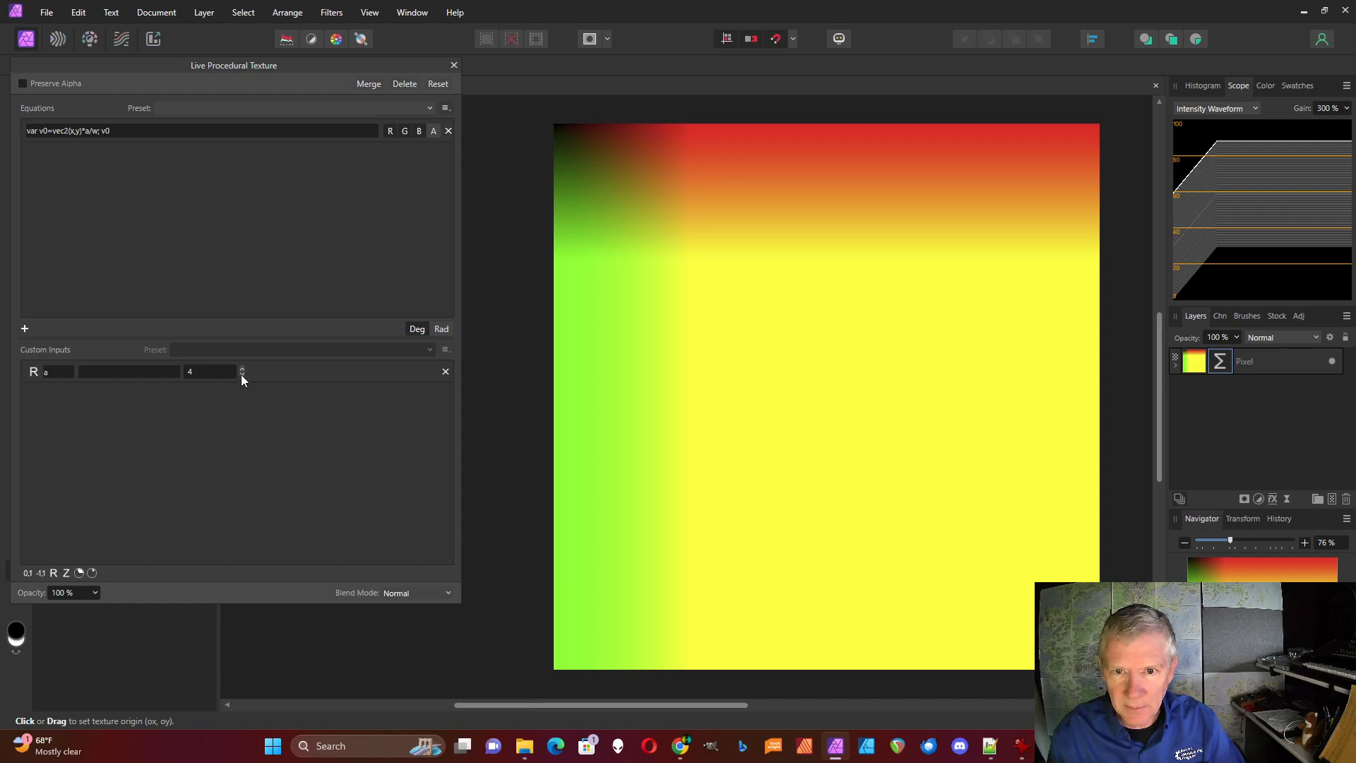
{"action": "left_click", "coordinate": [241, 375]}
Insert "var v=fraction(v0);" after the v0 definition and make v the equation's output
{"action": "left_click", "coordinate": [104, 137]}
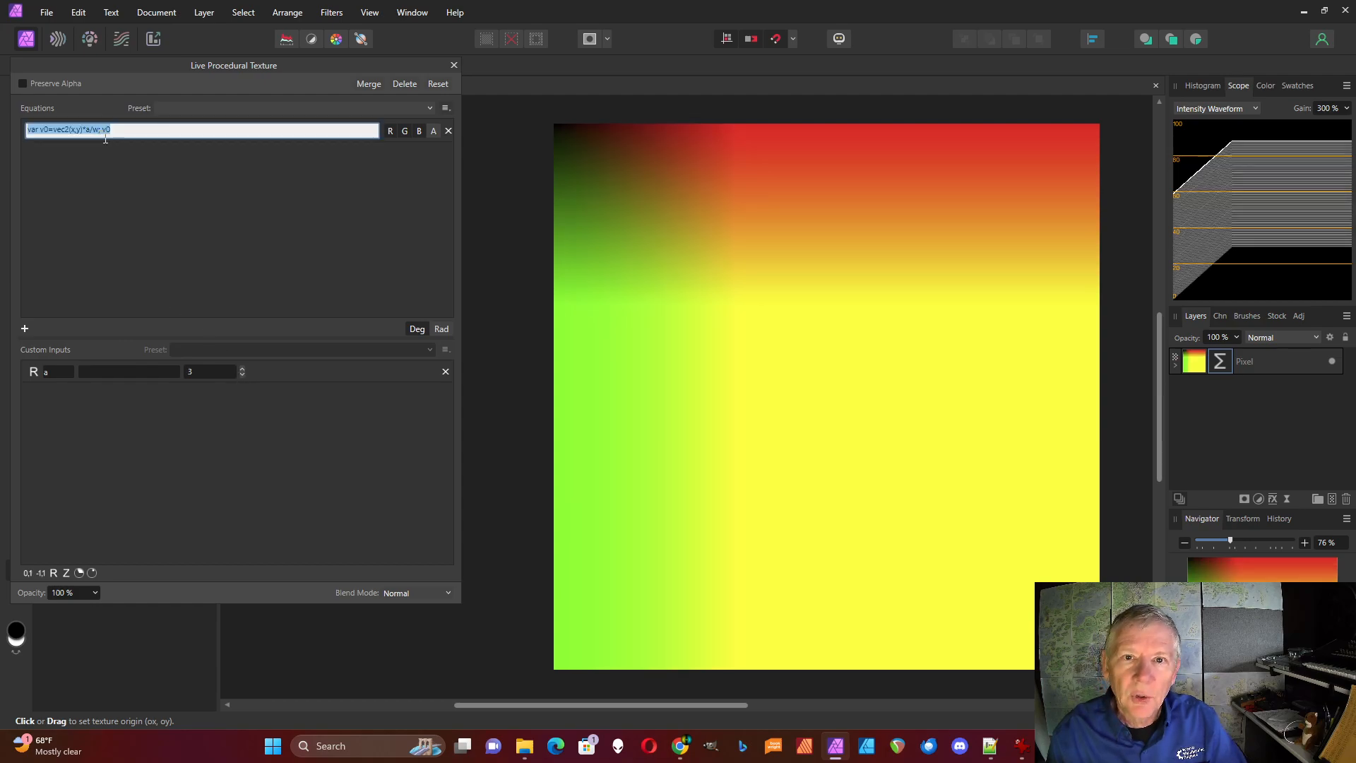
{"action": "left_click", "coordinate": [105, 137]}
{"action": "type", "text": "var"}
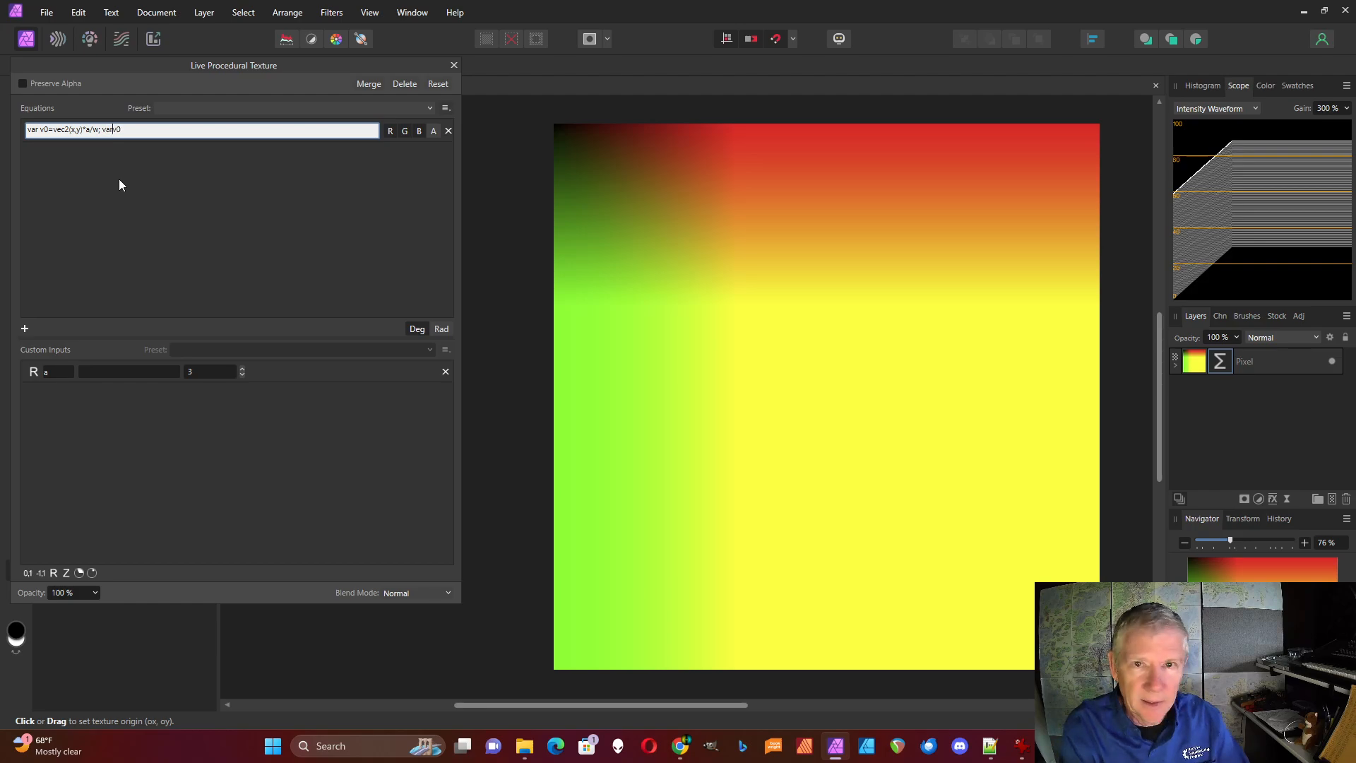
{"action": "type", "text": " v"}
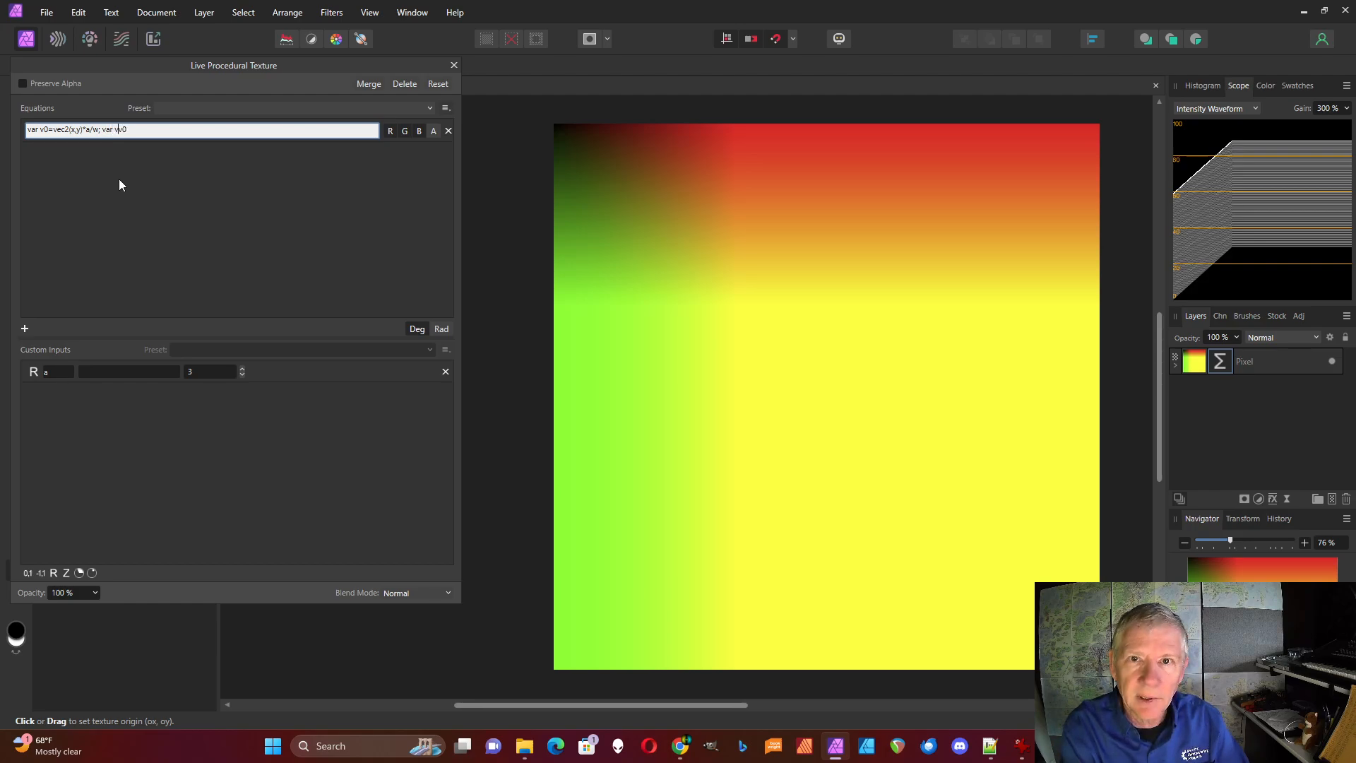
{"action": "type", "text": "=frac"}
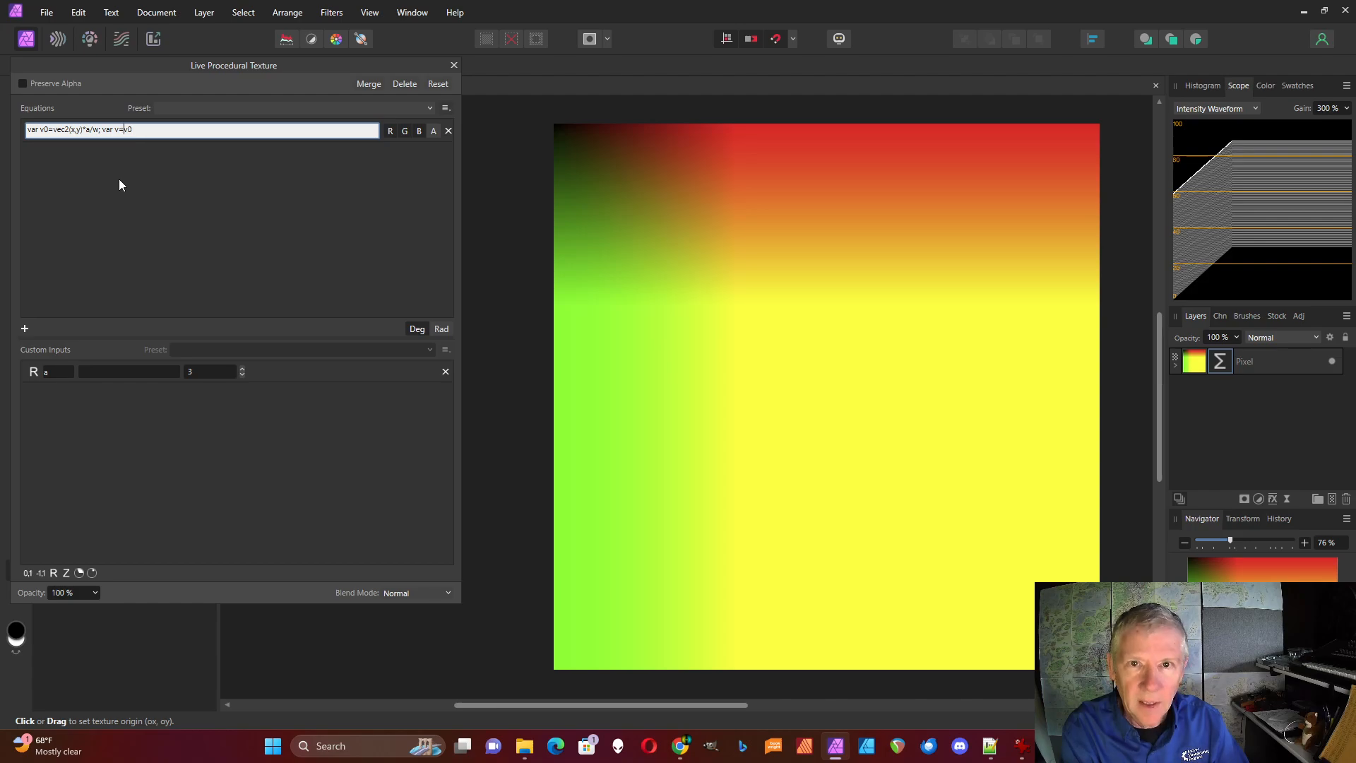
{"action": "type", "text": "tion("}
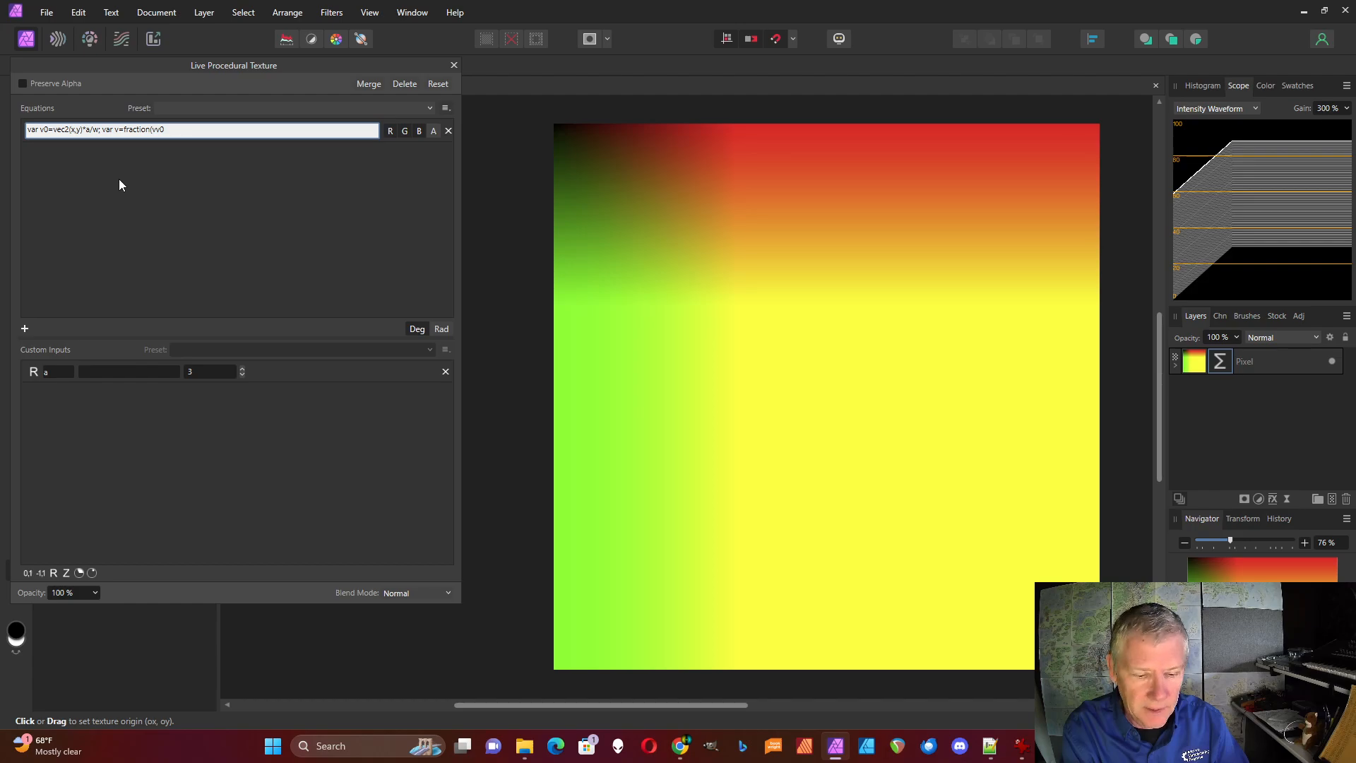
{"action": "type", "text": "0);"}
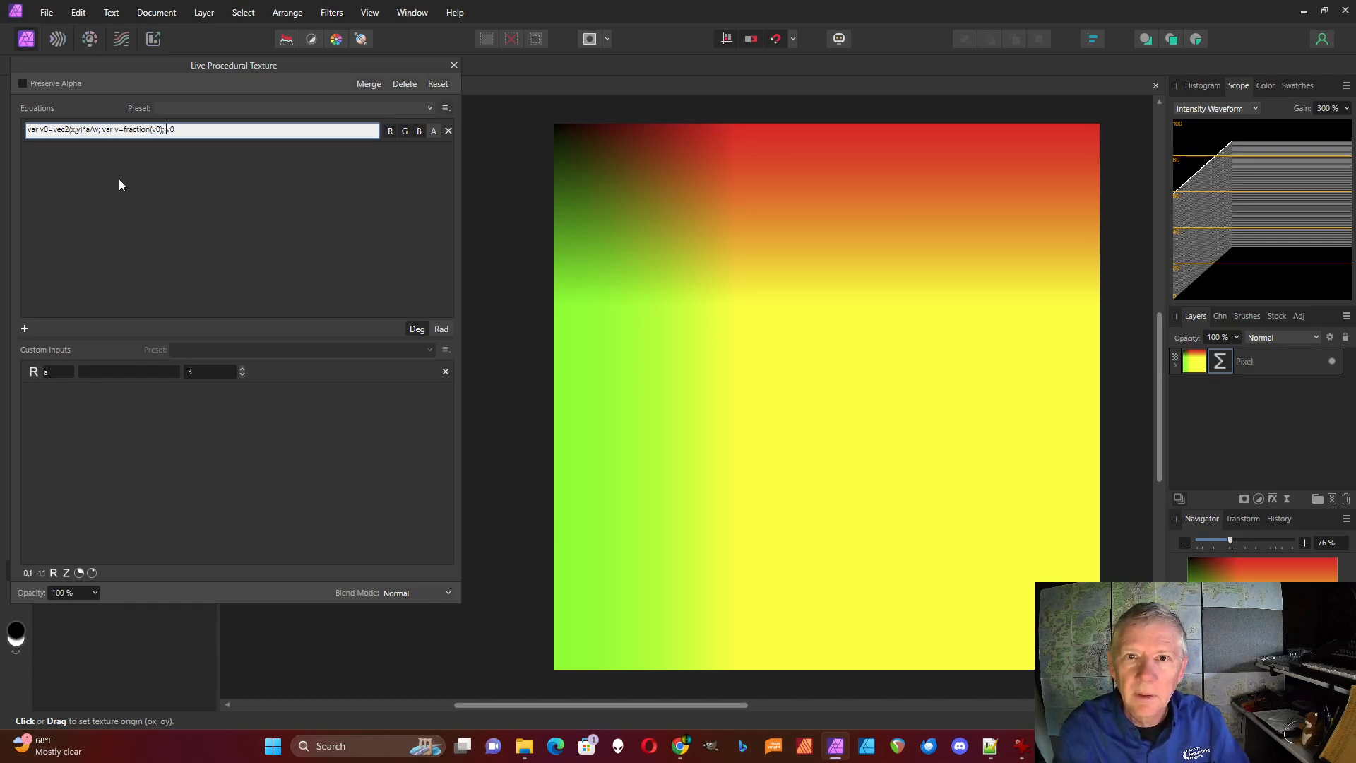
{"action": "left_click", "coordinate": [180, 132]}
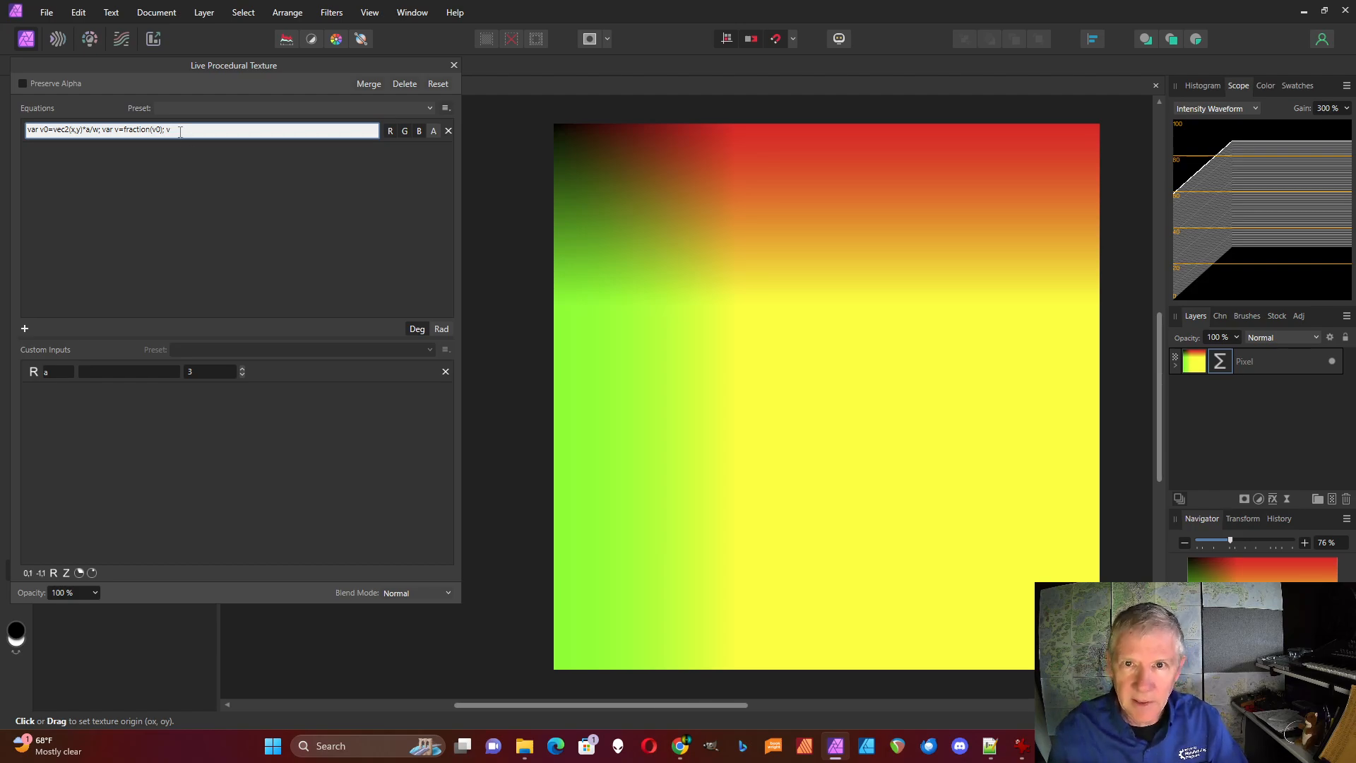
{"action": "key", "text": "Return"}
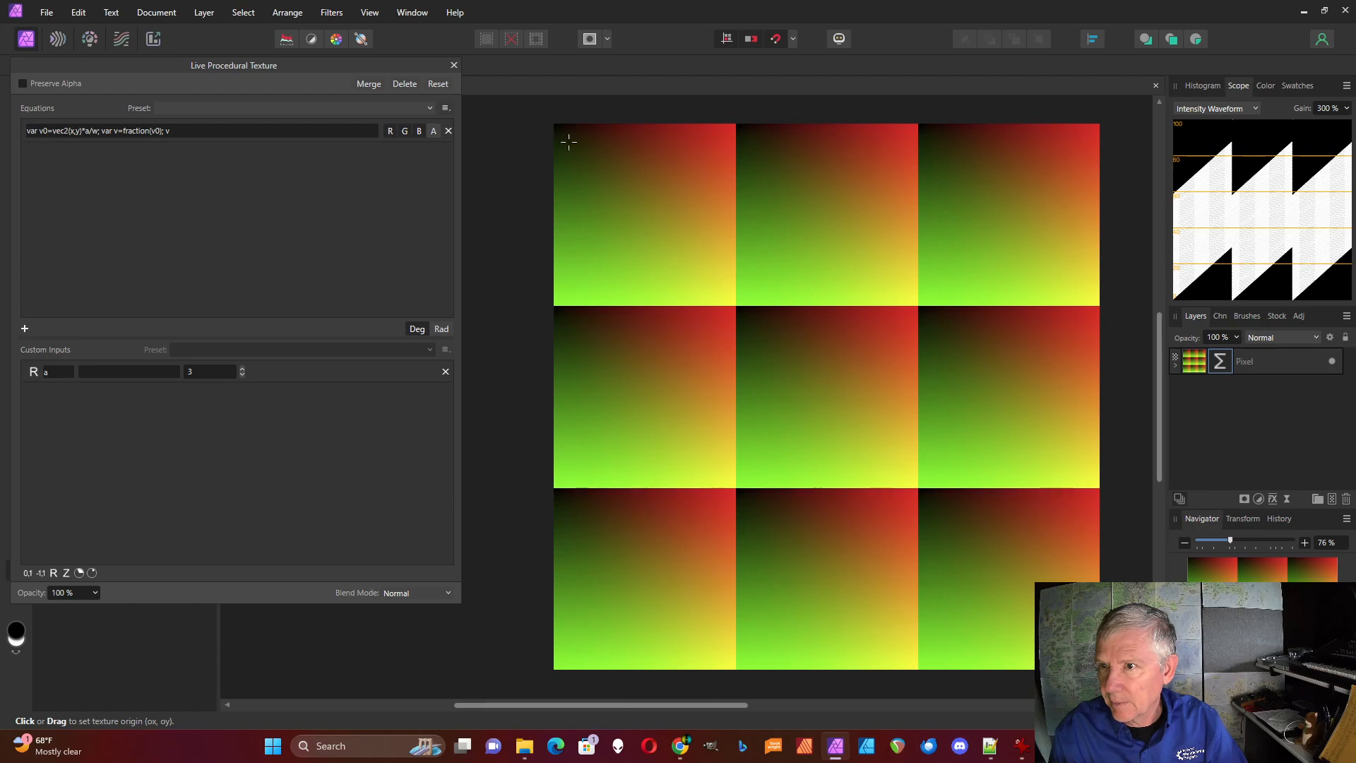
Replace the output v with "var rd=length(v); rd" to output each cell's radial distance
{"action": "left_click", "coordinate": [176, 132]}
{"action": "left_click", "coordinate": [177, 133]}
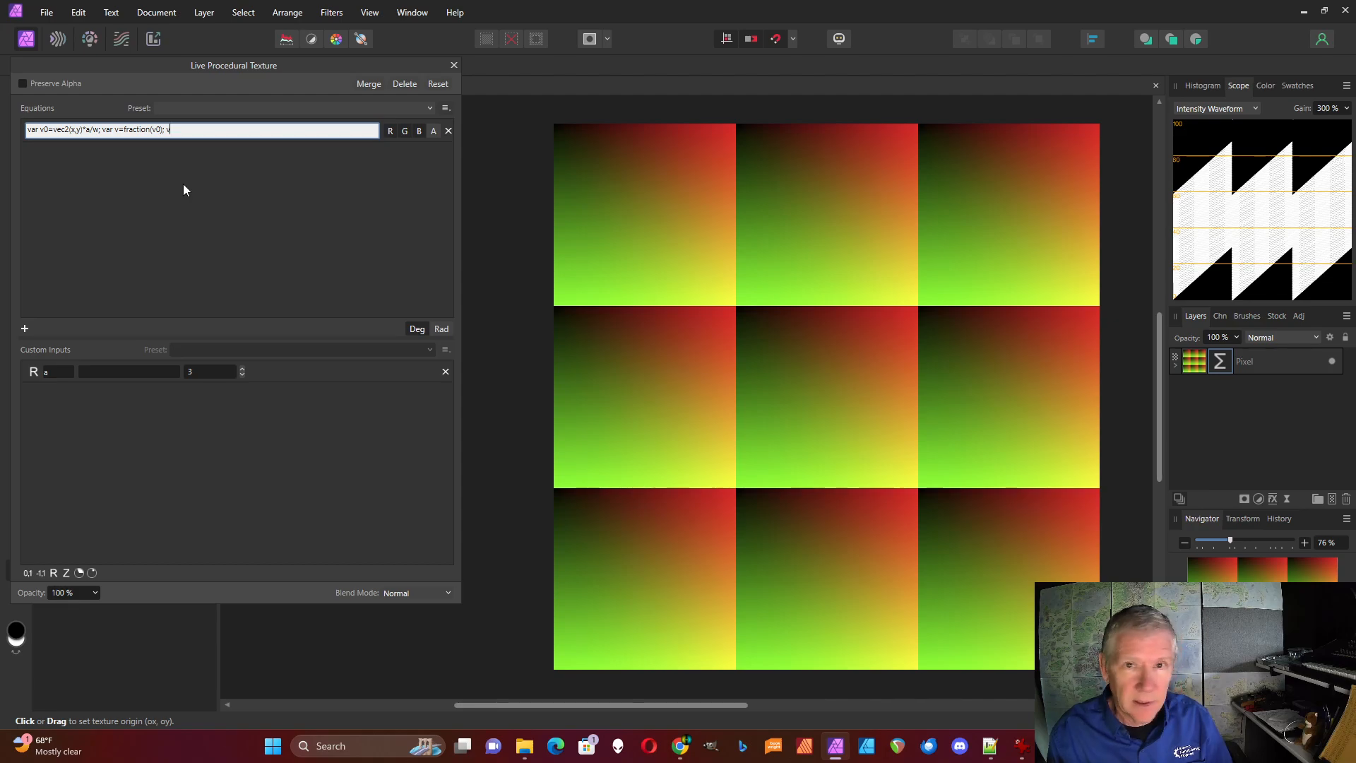
{"action": "key", "text": "BackSpace"}
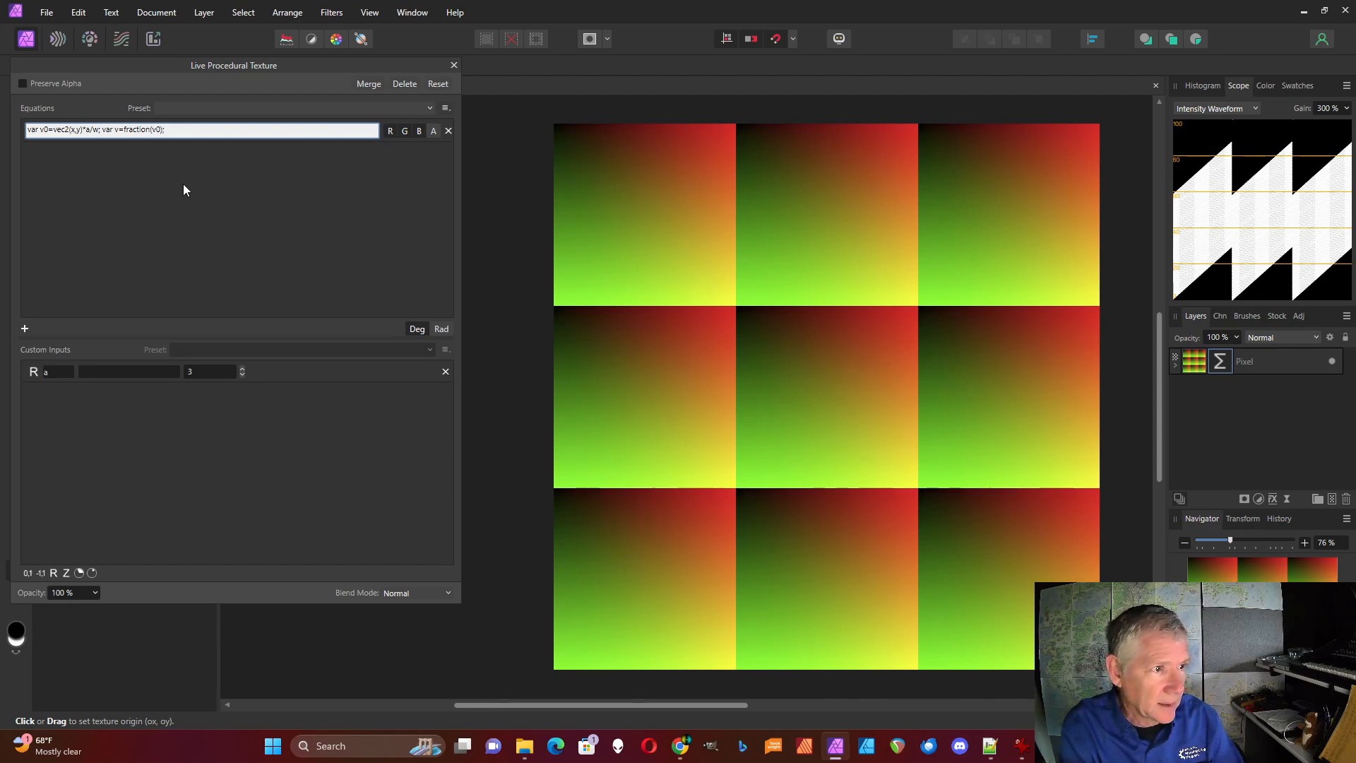
{"action": "type", "text": "var v=fraction(v0); var rd"}
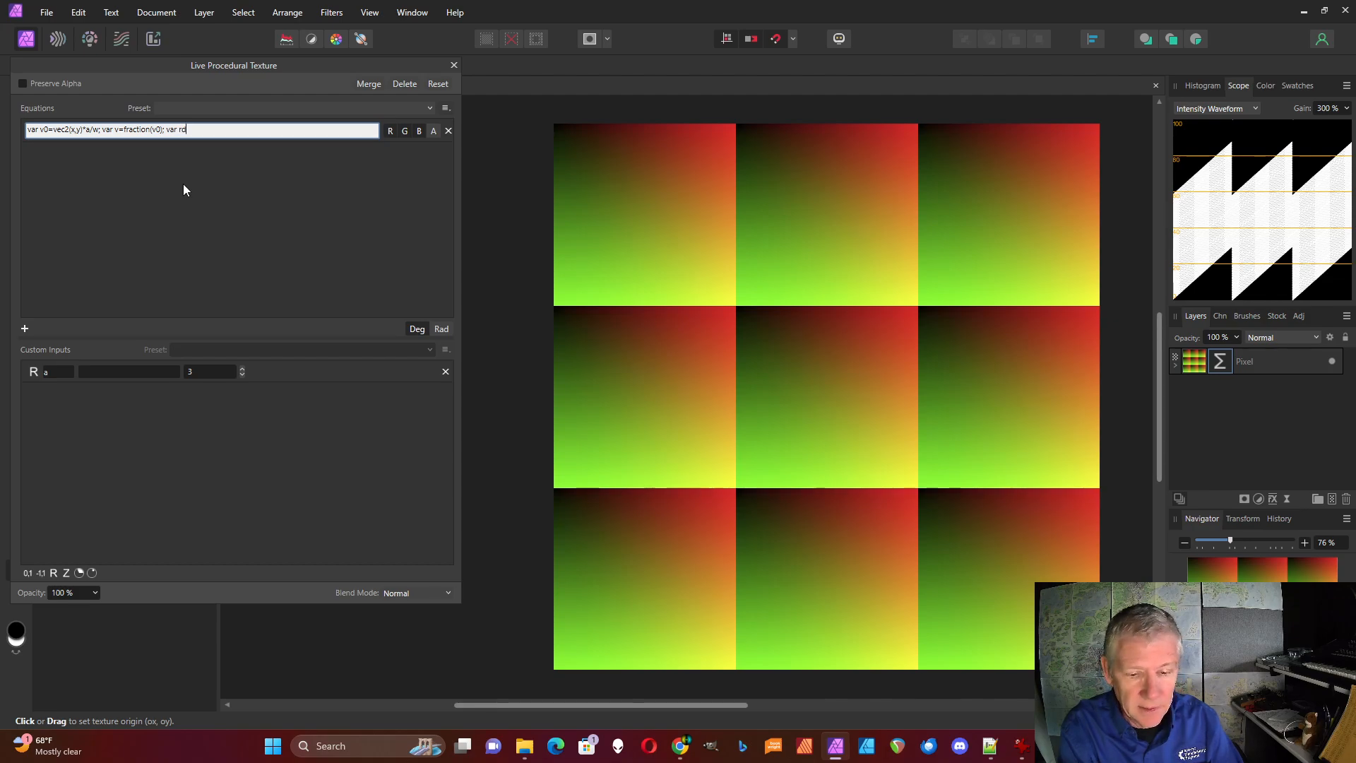
{"action": "type", "text": "=length"}
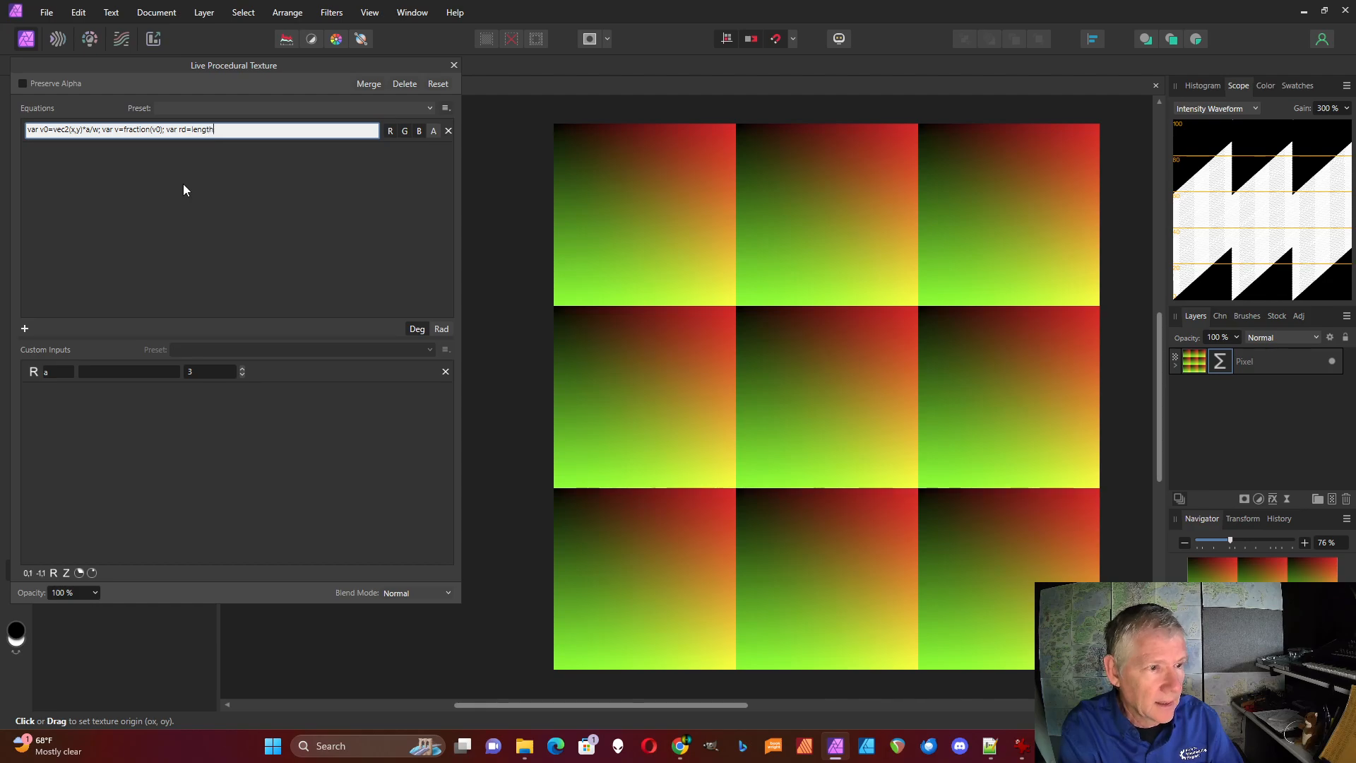
{"action": "type", "text": "(v"}
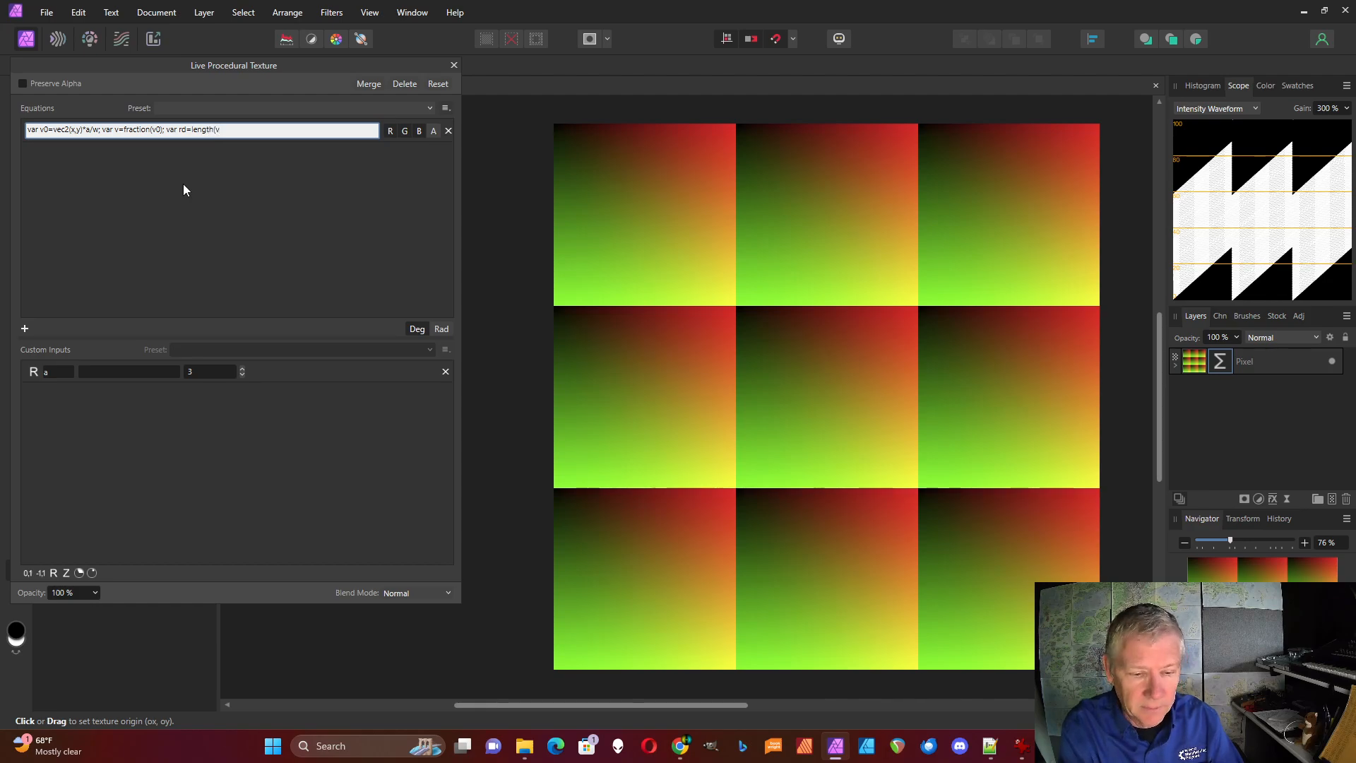
{"action": "type", "text": "); rd"}
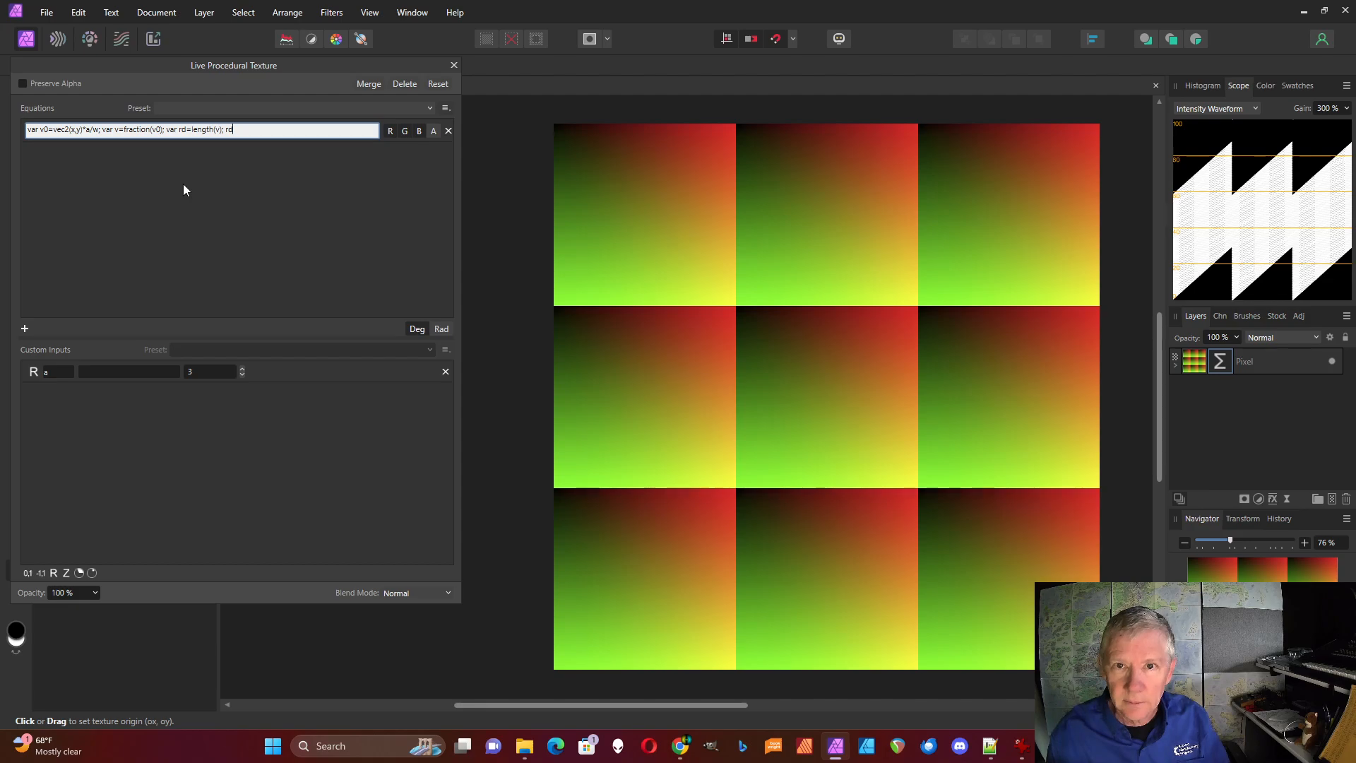
{"action": "key", "text": "Return"}
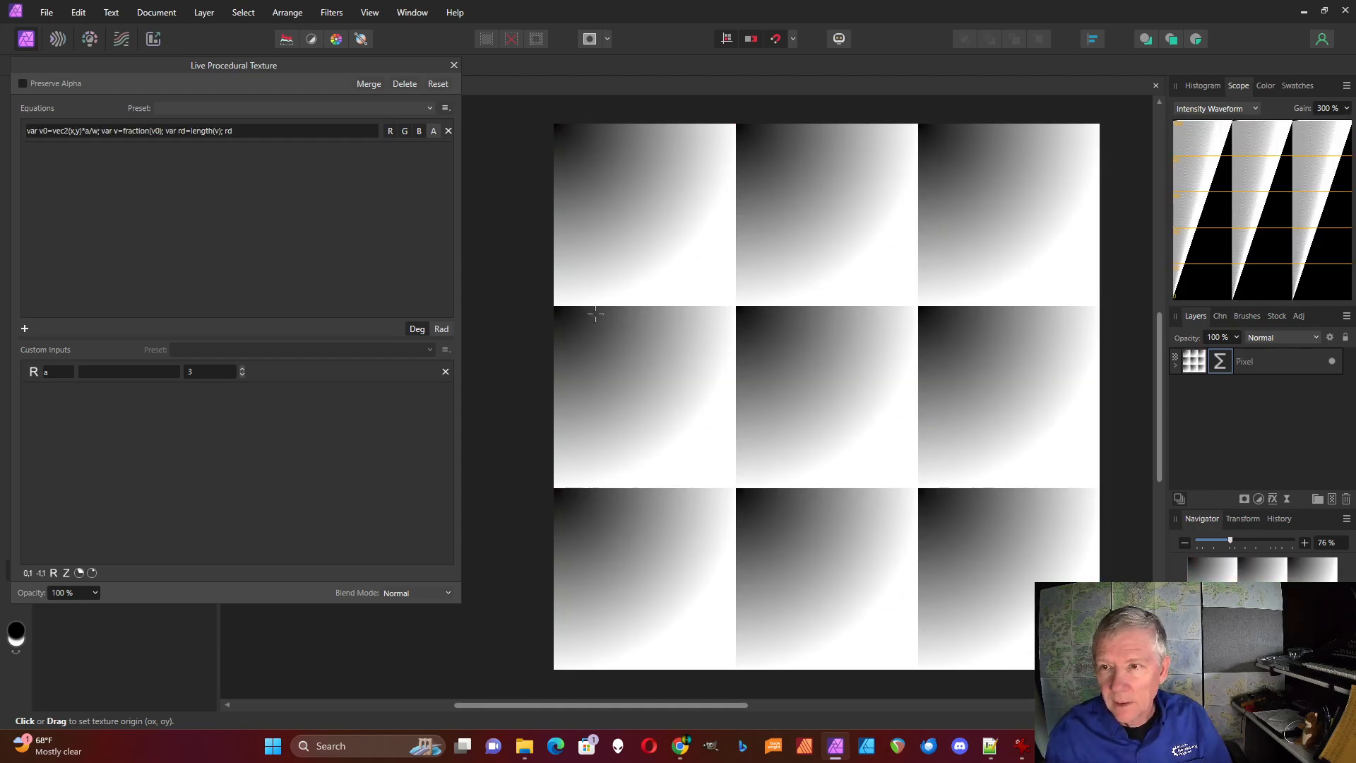
Centre the radial gradient in each cell by changing the v definition to "var v=fraction(v0)-.5;"
{"action": "left_click", "coordinate": [163, 133]}
{"action": "left_click", "coordinate": [163, 132]}
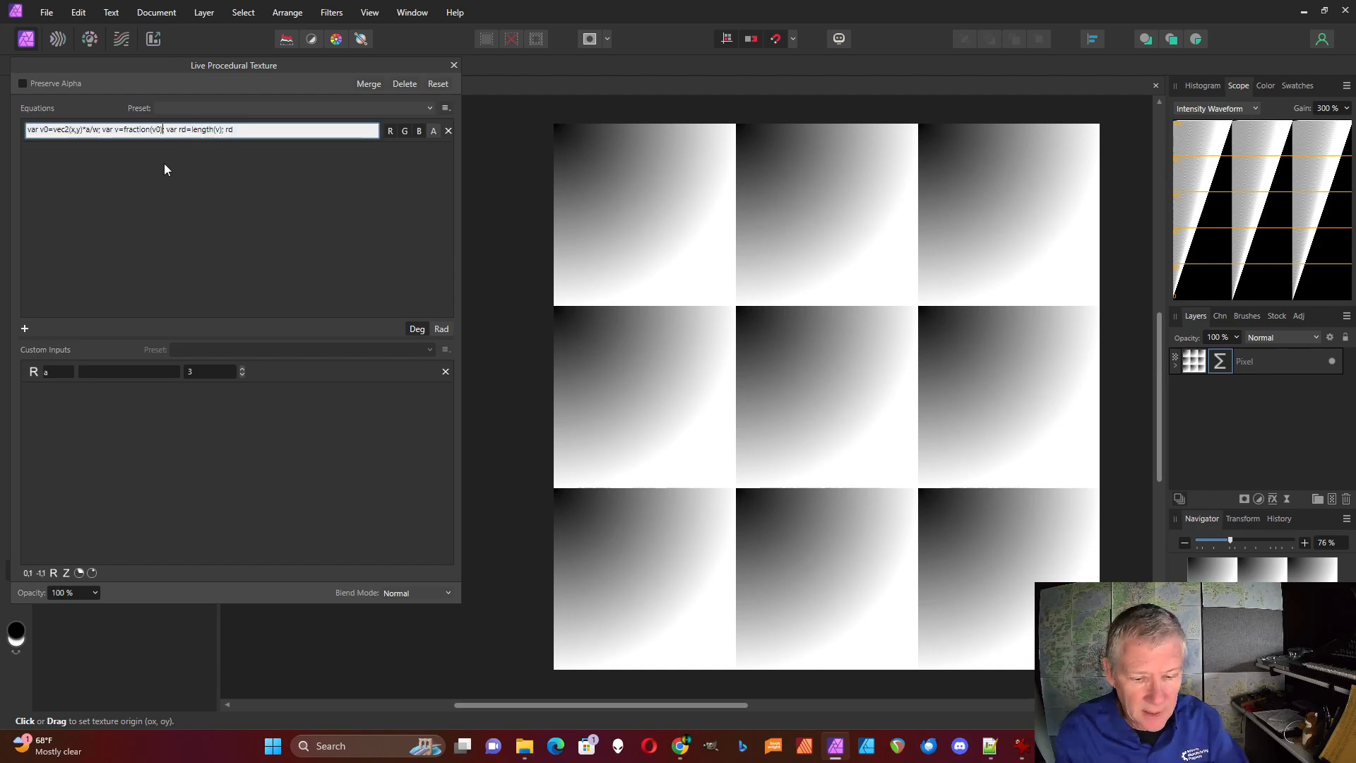
{"action": "type", "text": "-.5"}
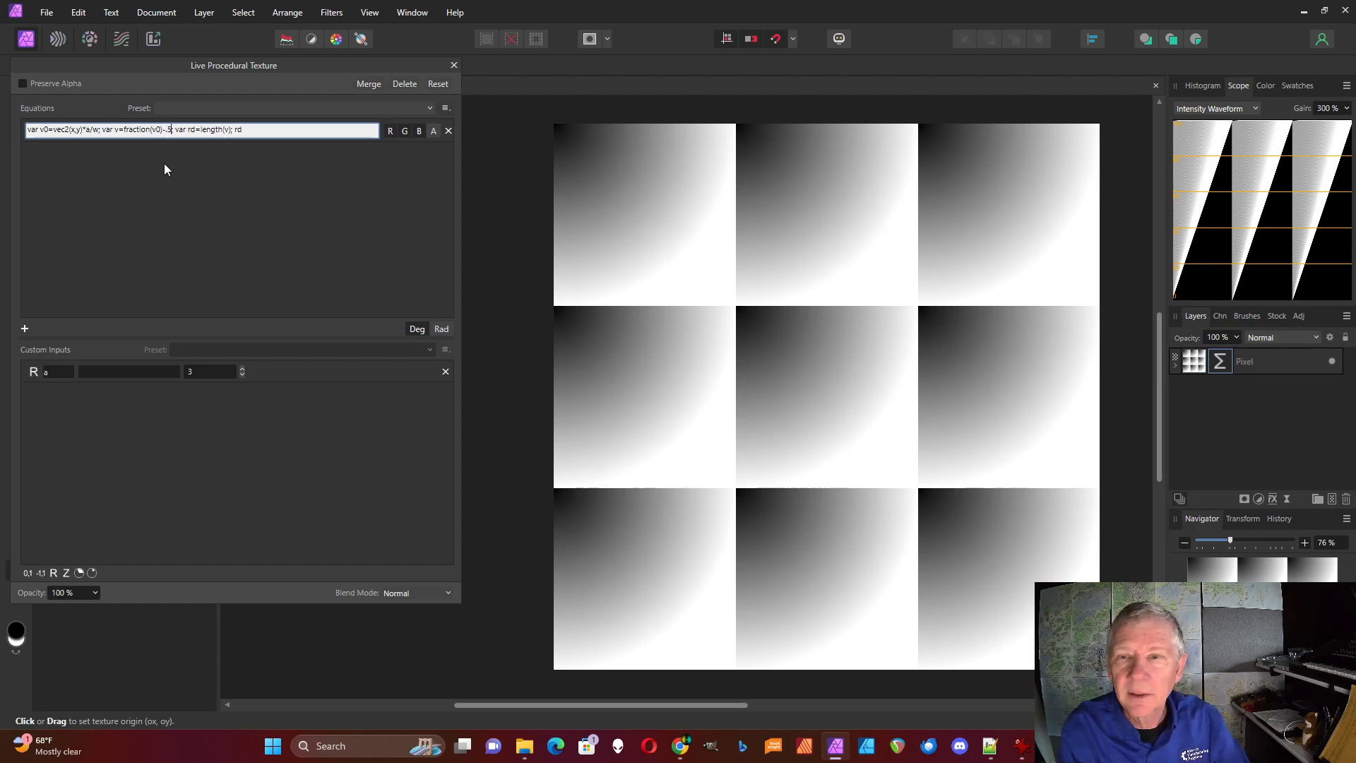
{"action": "key", "text": "Return"}
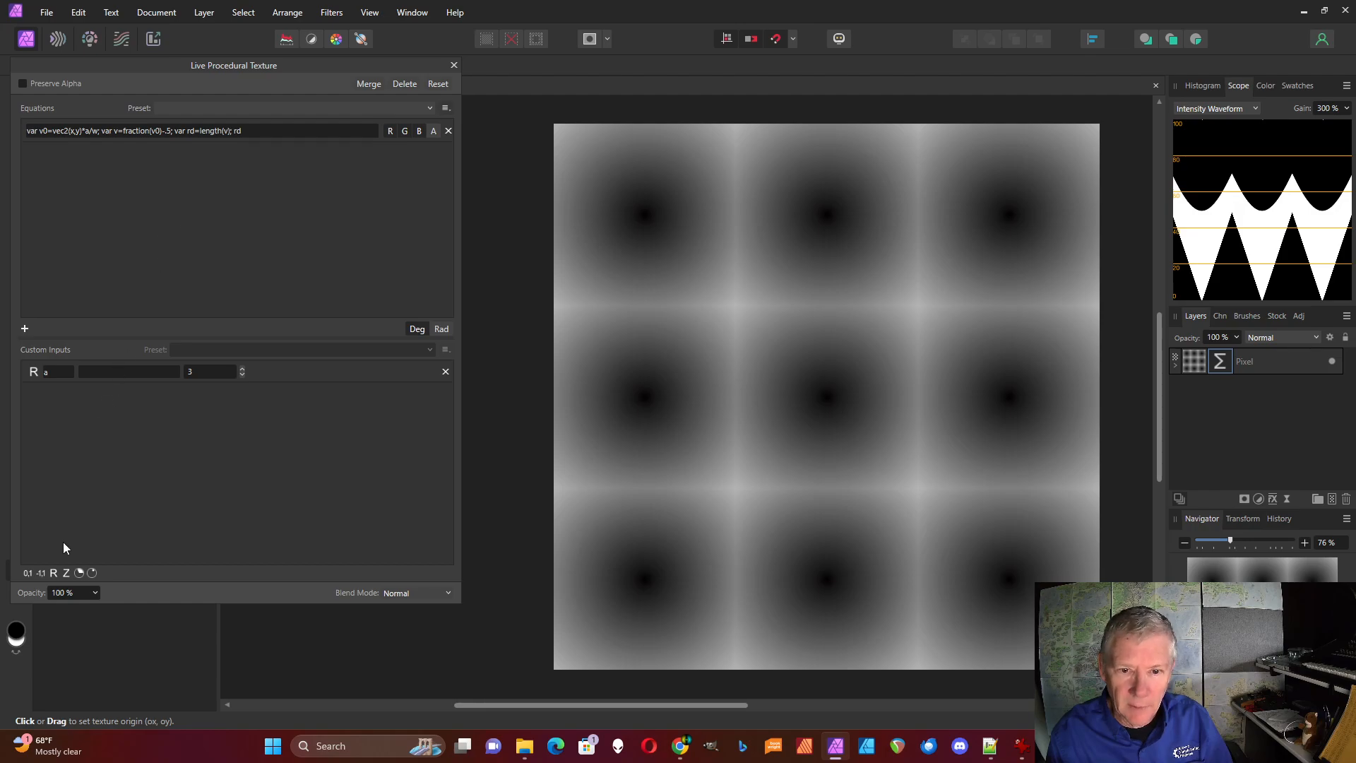
Add a custom input with a -1 to 1 range and name it t
{"action": "left_click", "coordinate": [41, 573]}
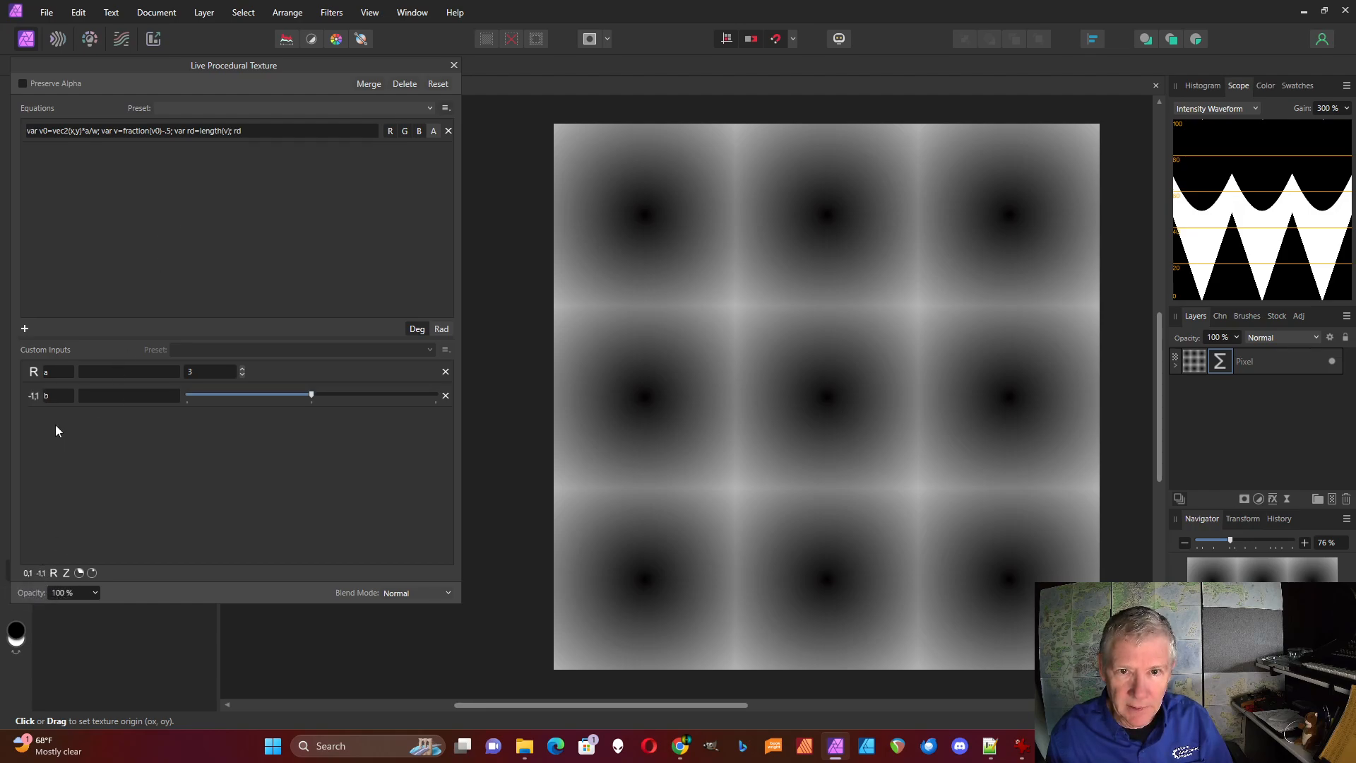
{"action": "type", "text": "t"}
{"action": "key", "text": "Return"}
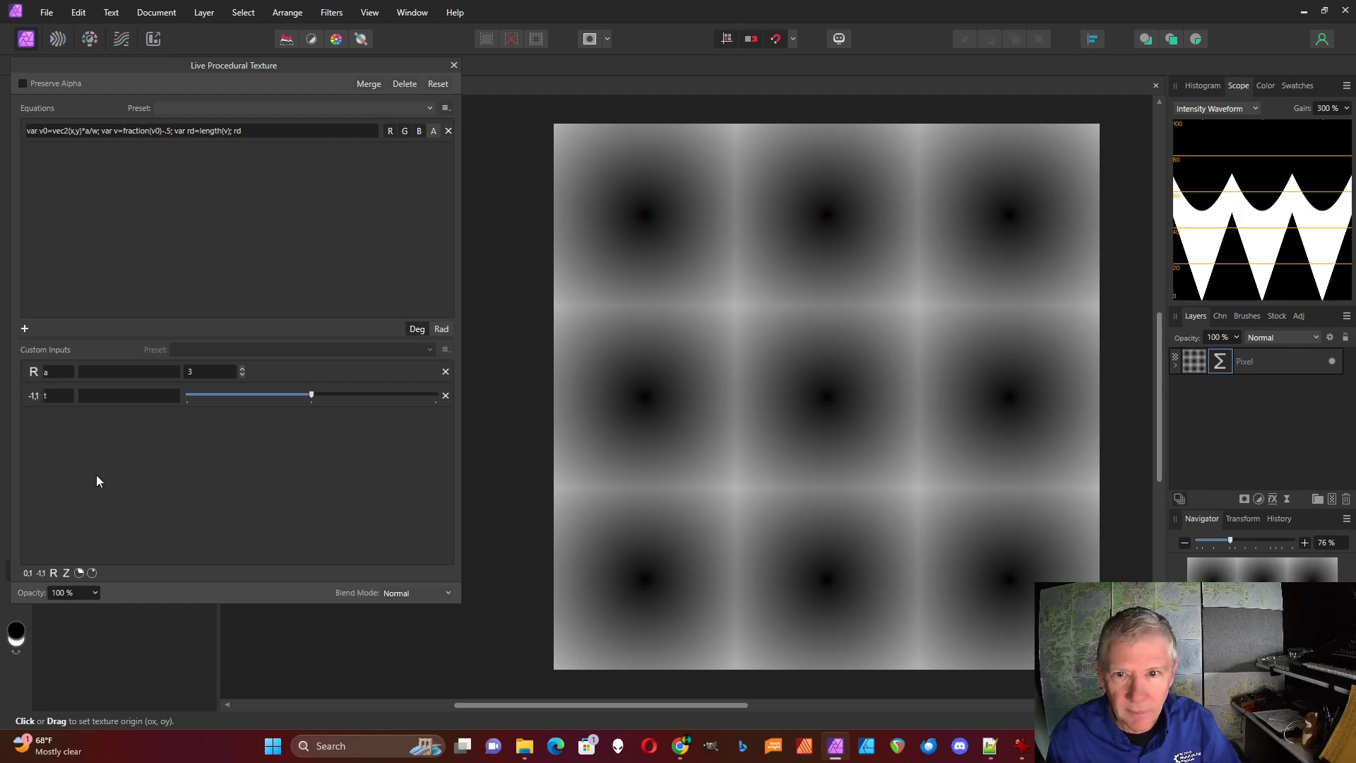
Describe custom input a as "Cells" and custom input t as "Time"
{"action": "left_click", "coordinate": [105, 375]}
{"action": "type", "text": "Cells"}
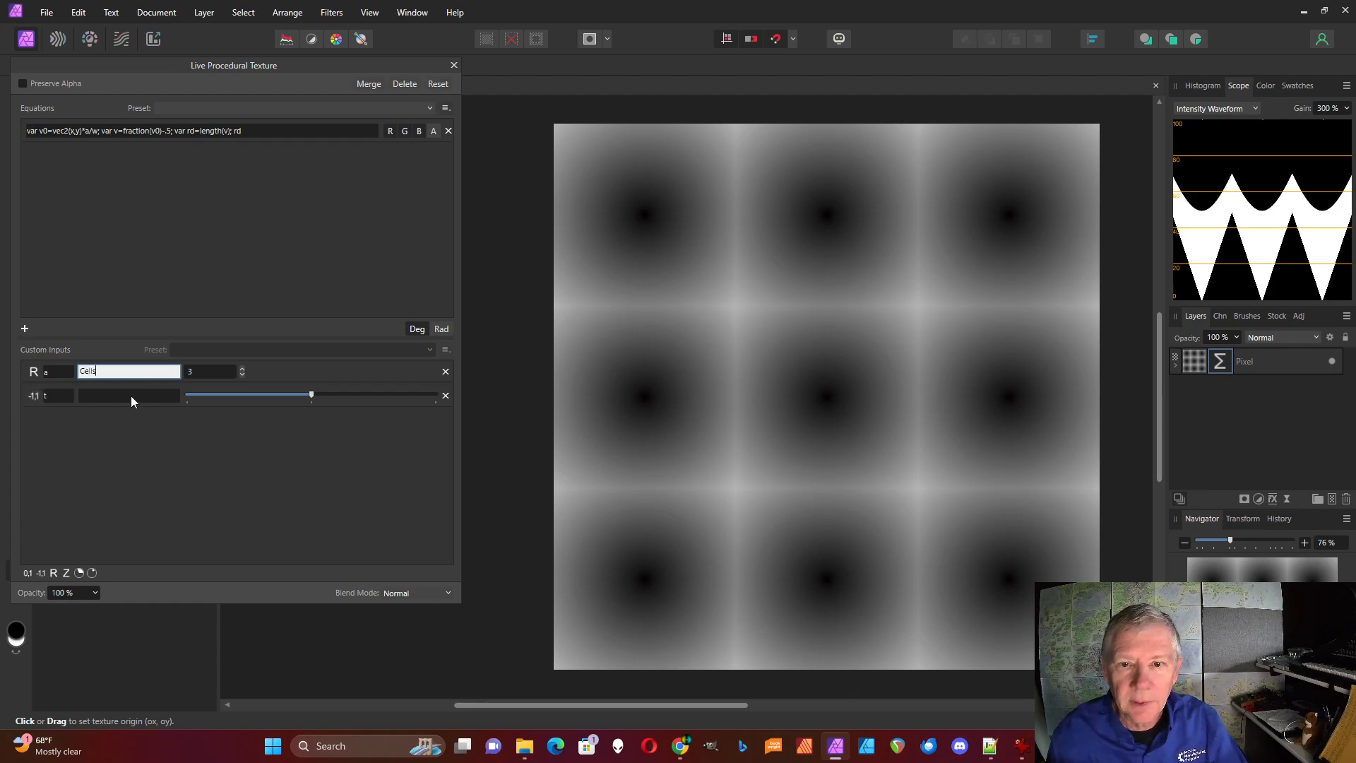
{"action": "left_click", "coordinate": [130, 396]}
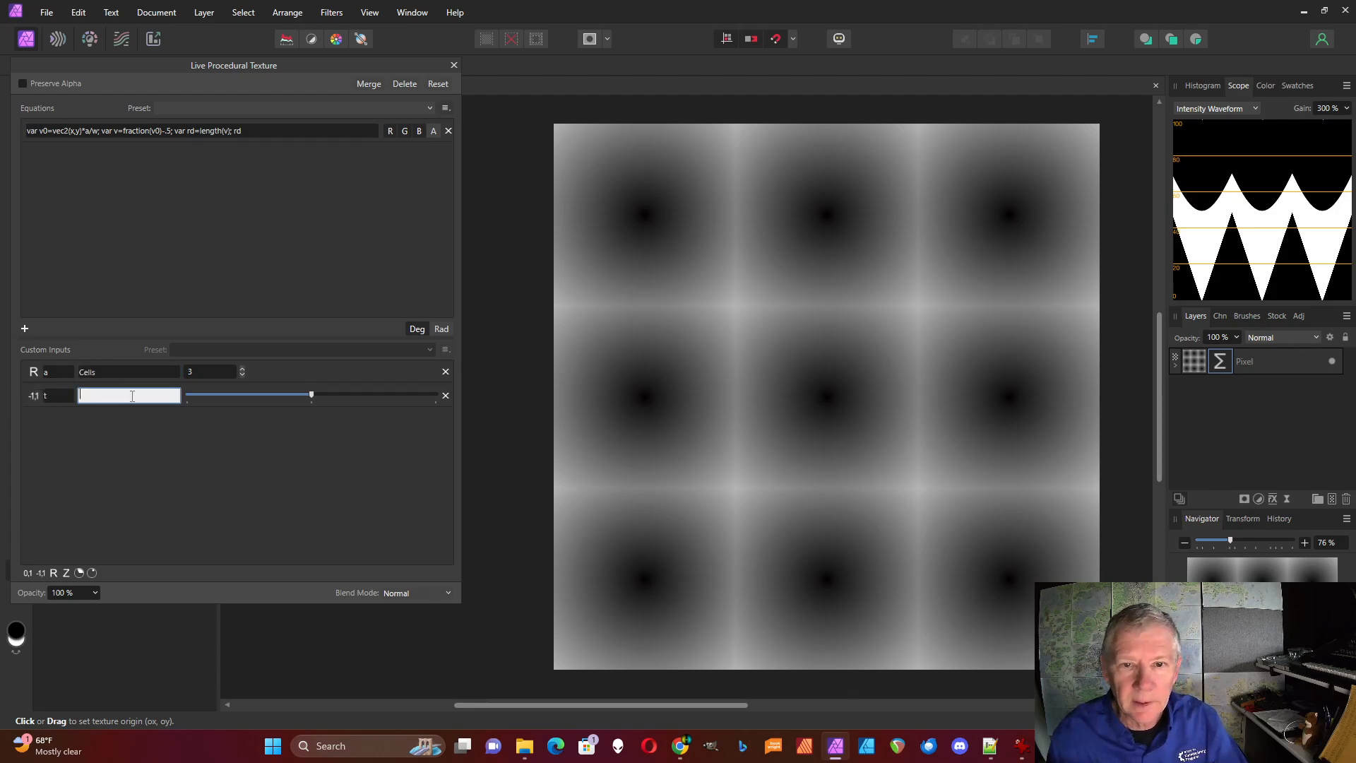
{"action": "type", "text": "Time"}
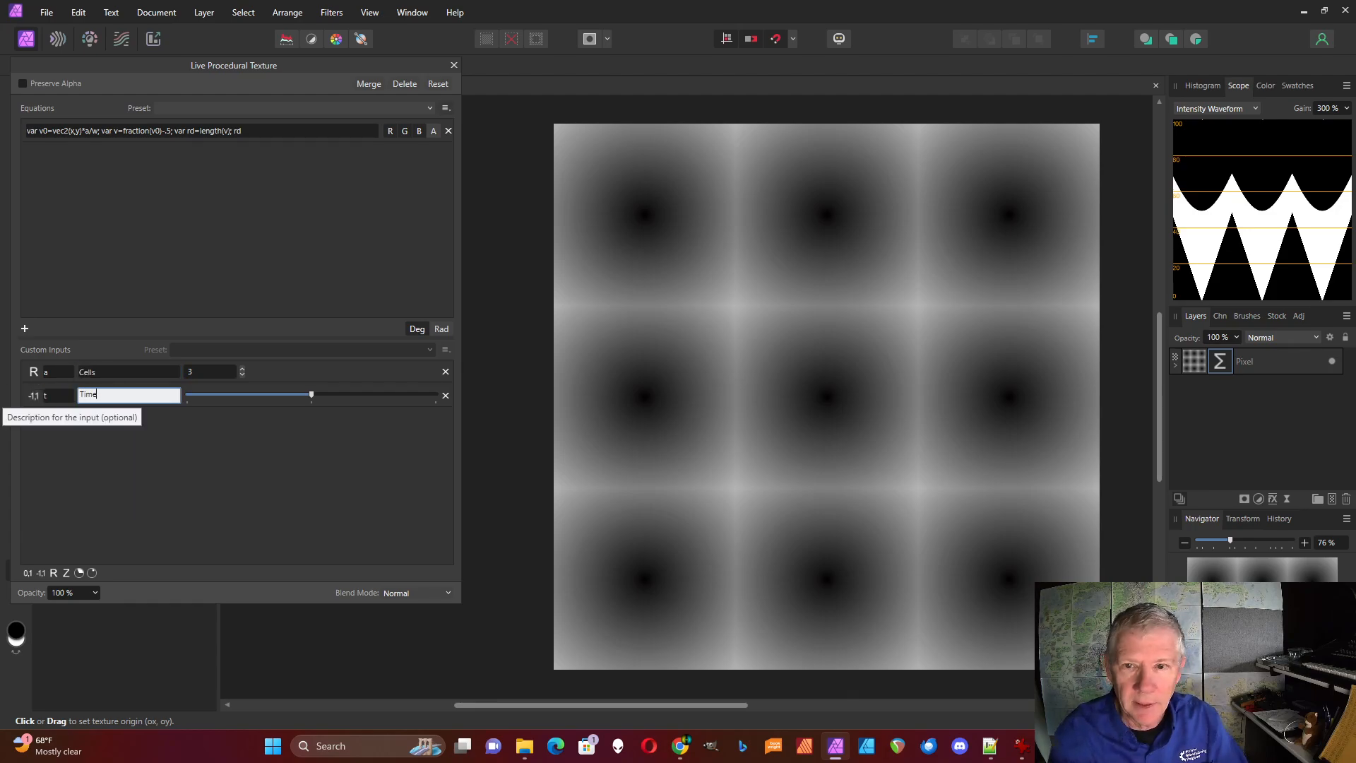
{"action": "left_click", "coordinate": [230, 494]}
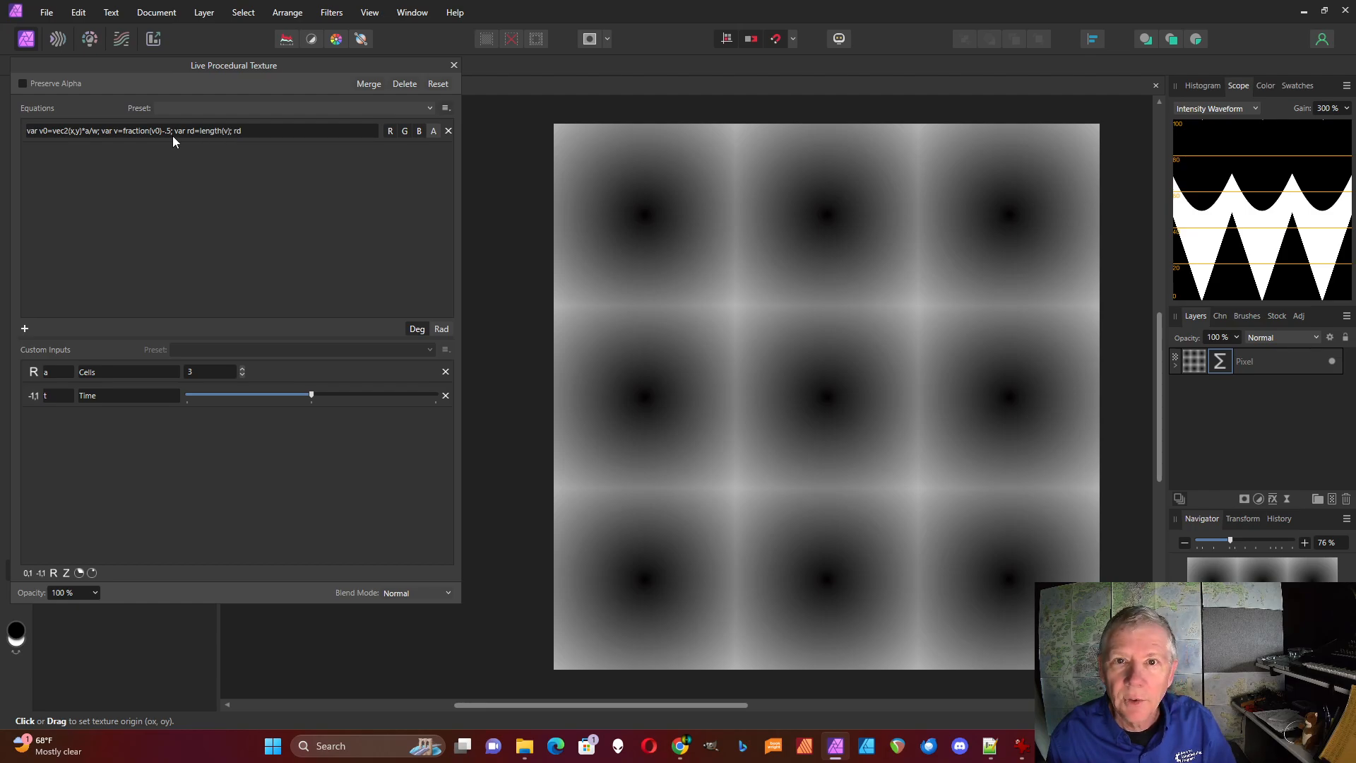
Change the rd definition to "var rd=length(v)+t;" and try out the Time input on the texture
{"action": "left_click", "coordinate": [229, 135]}
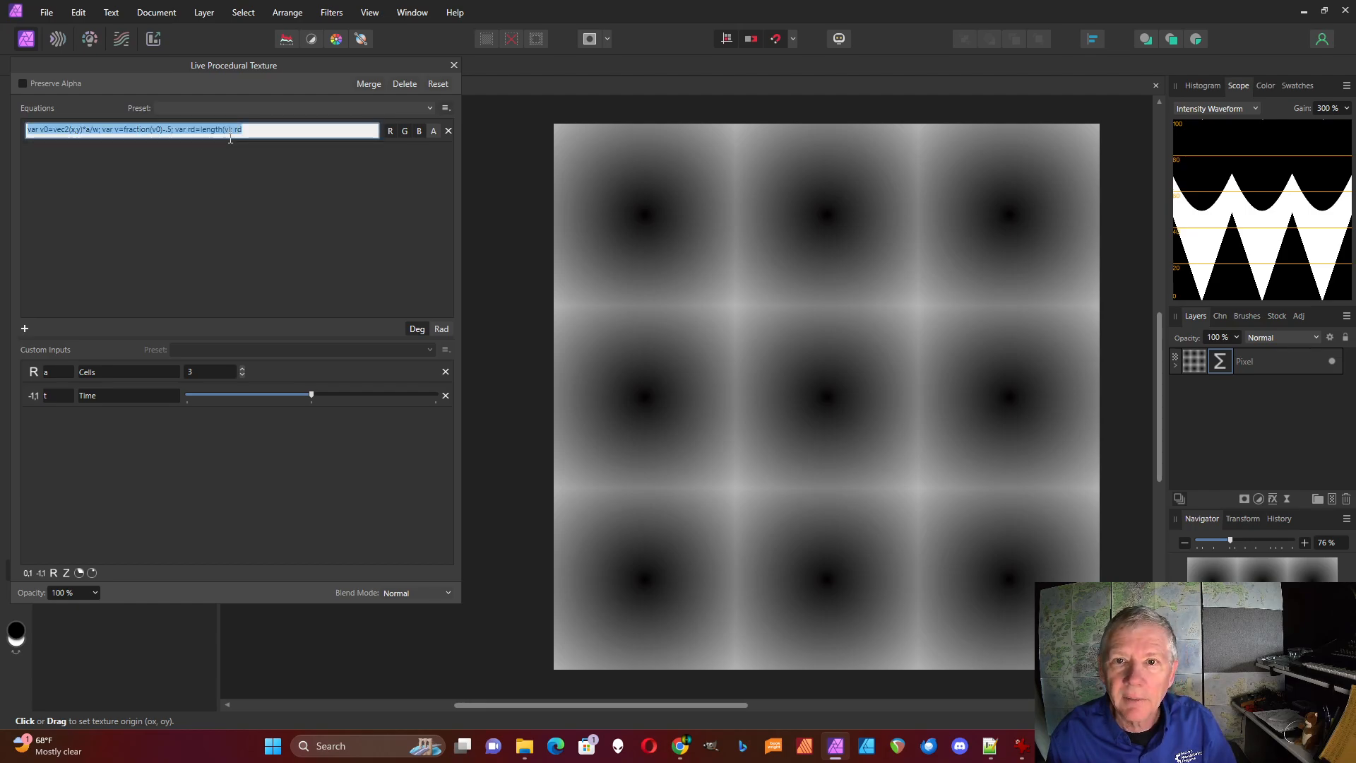
{"action": "left_click", "coordinate": [231, 134]}
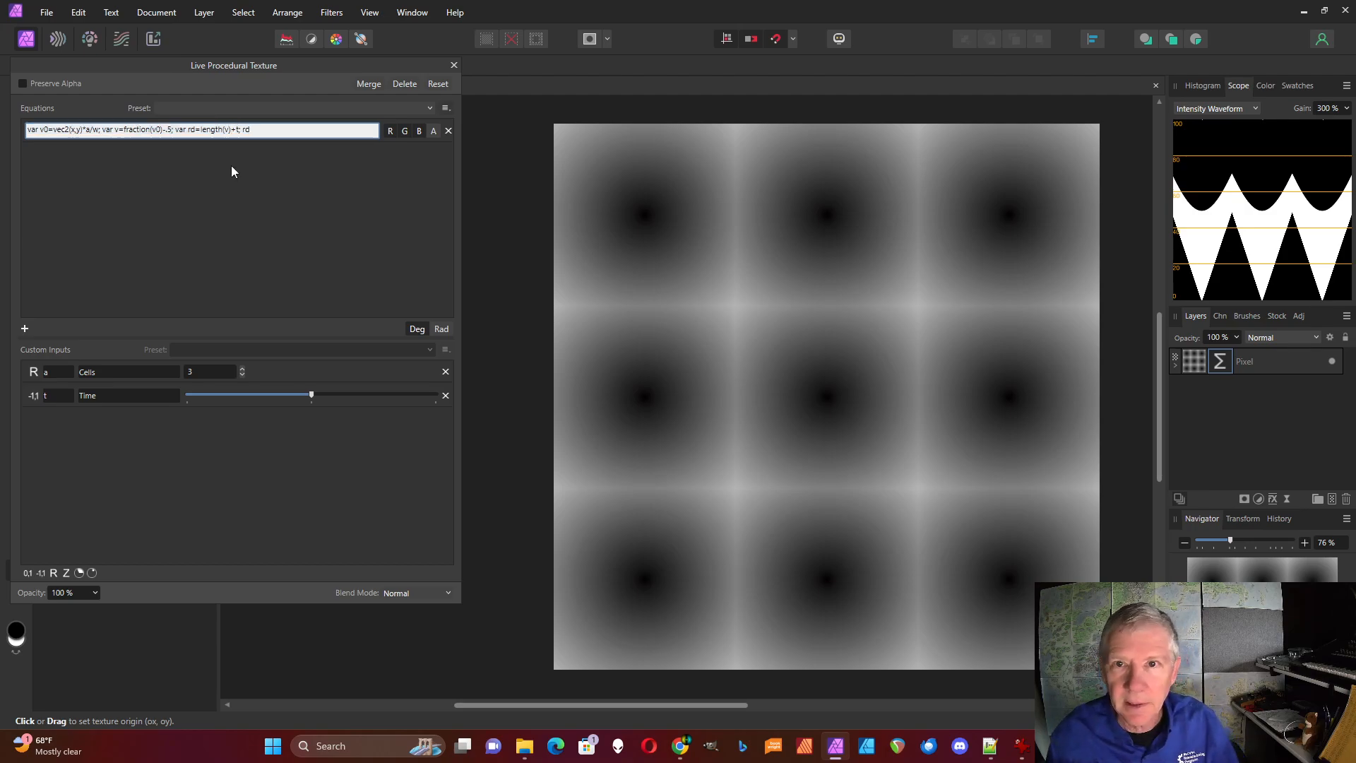
{"action": "key", "text": "Return"}
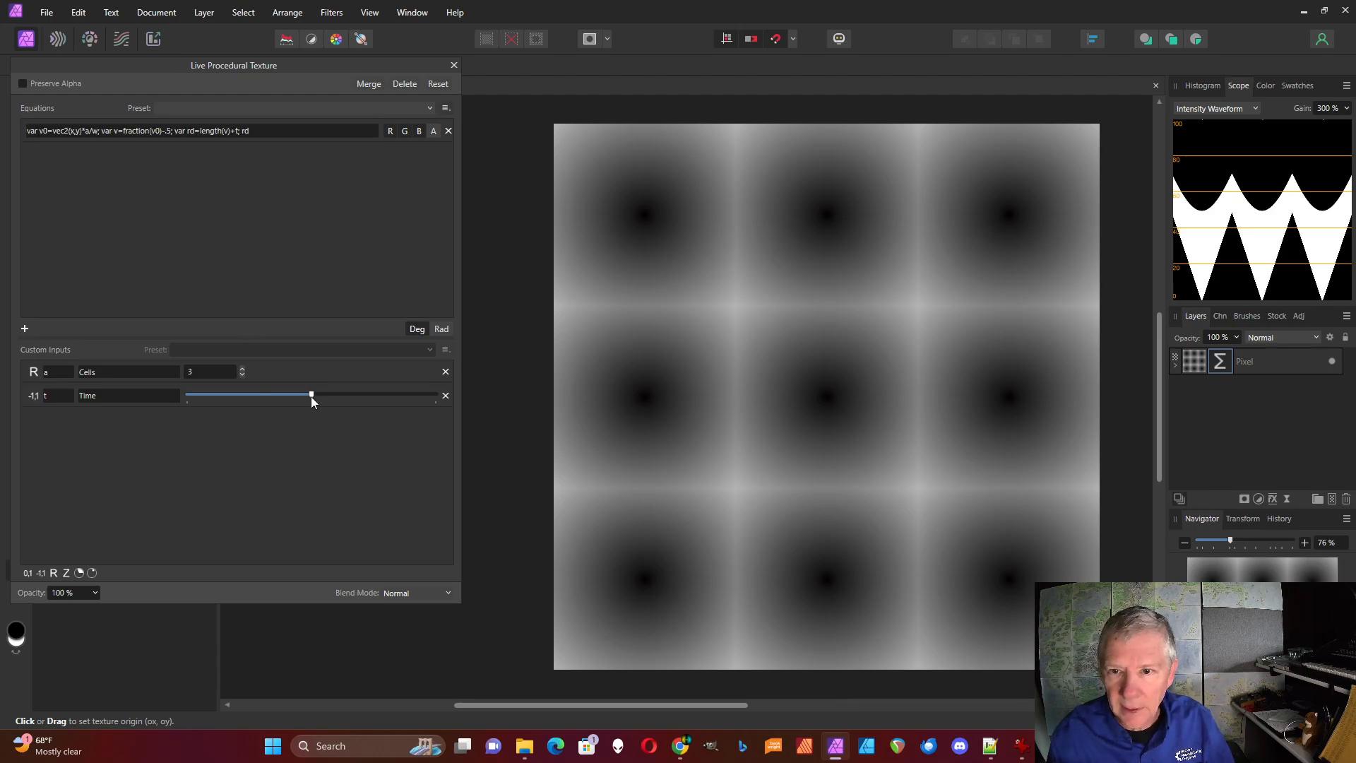
{"action": "mouse_move", "coordinate": [311, 396]}
{"action": "left_mouse_down"}
{"action": "mouse_move", "coordinate": [367, 396]}
{"action": "mouse_move", "coordinate": [234, 396]}
{"action": "mouse_move", "coordinate": [408, 403]}
{"action": "mouse_move", "coordinate": [200, 397]}
{"action": "mouse_move", "coordinate": [314, 408]}
{"action": "left_mouse_up"}
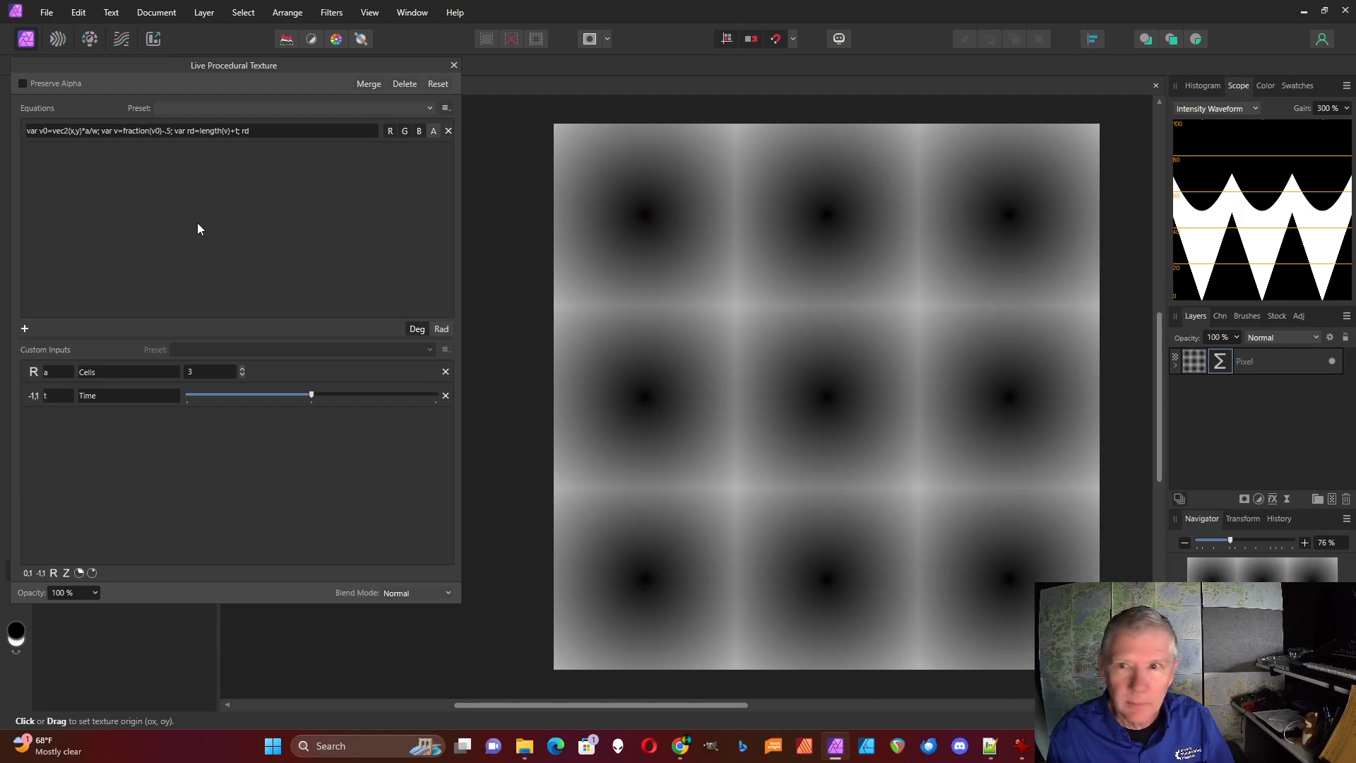
Switch the equation angles to radians and change the final output expression from rd to "sin(2*pi*rd)"
{"action": "left_click", "coordinate": [442, 329]}
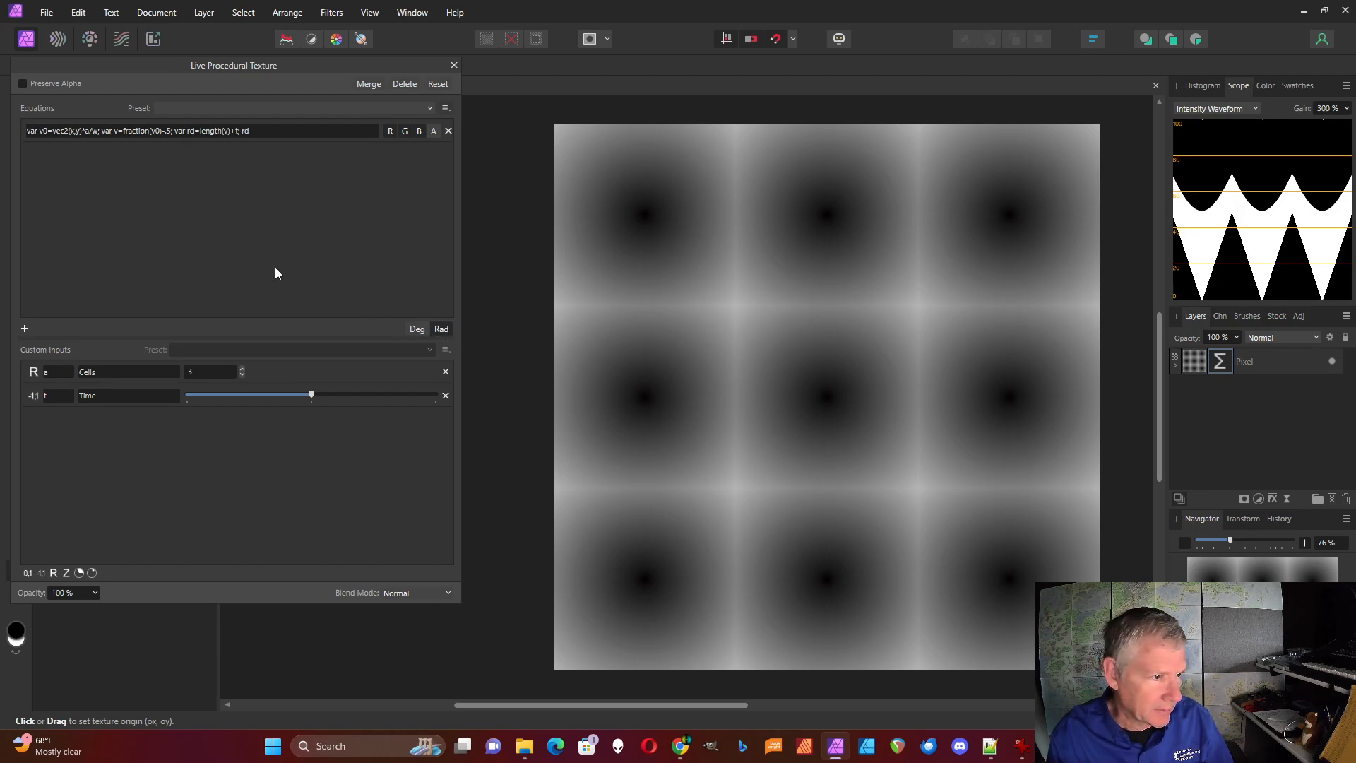
{"action": "left_click", "coordinate": [257, 134]}
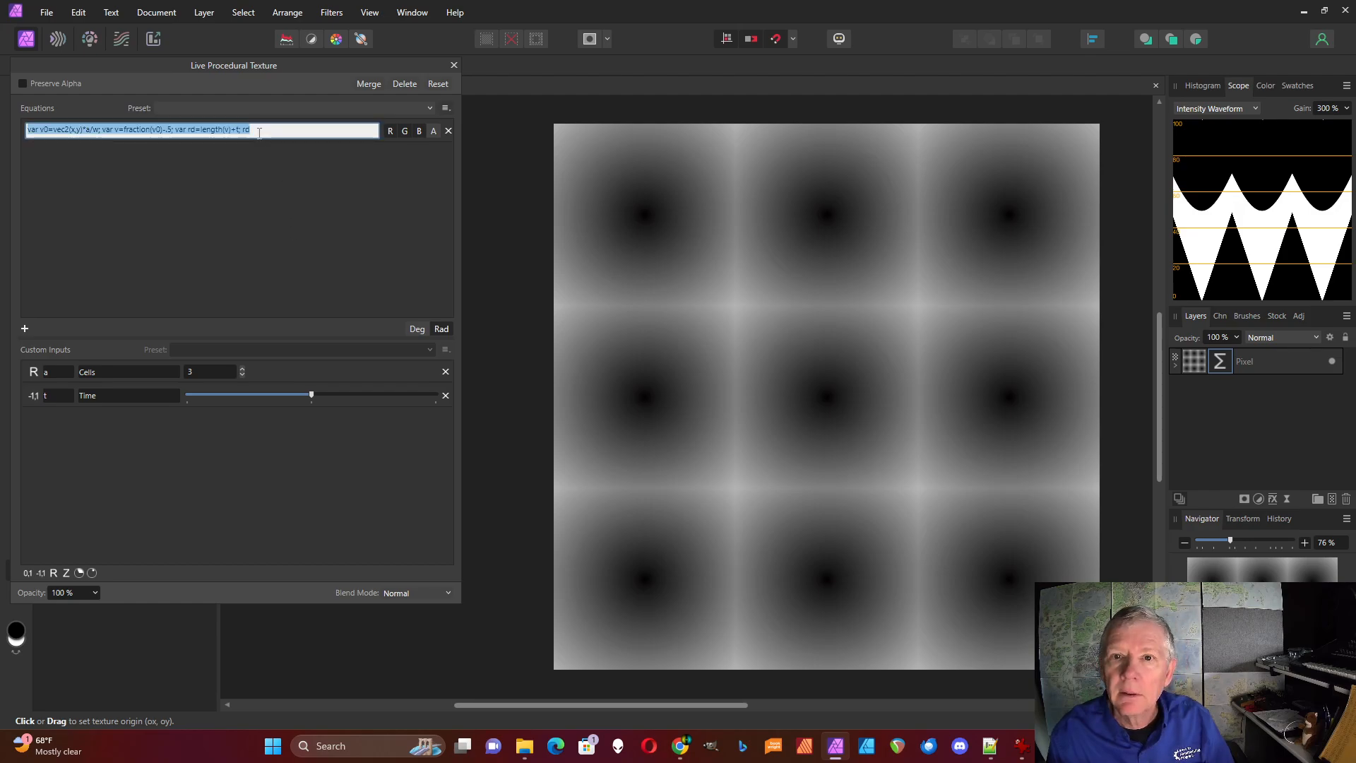
{"action": "left_click", "coordinate": [257, 133]}
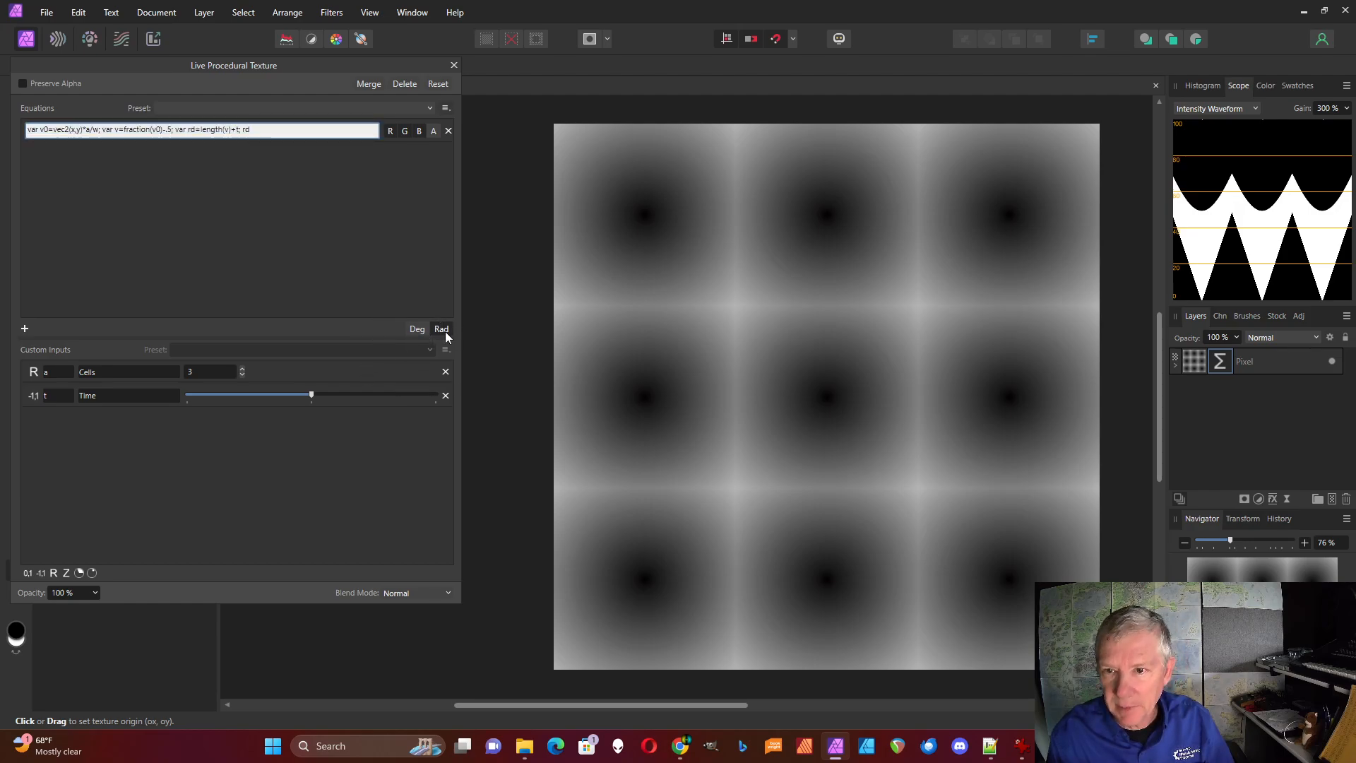
{"action": "left_click", "coordinate": [242, 130]}
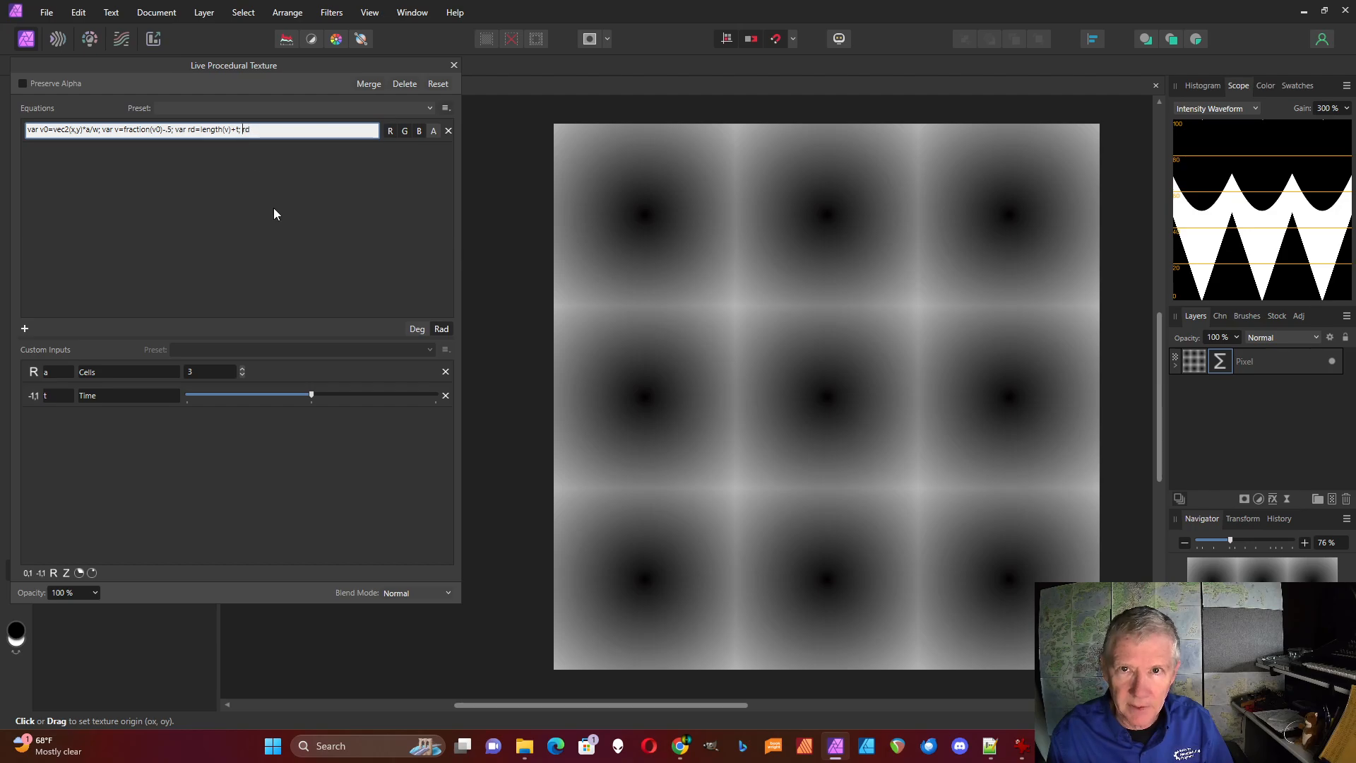
{"action": "left_click", "coordinate": [266, 134]}
{"action": "type", "text": ")"}
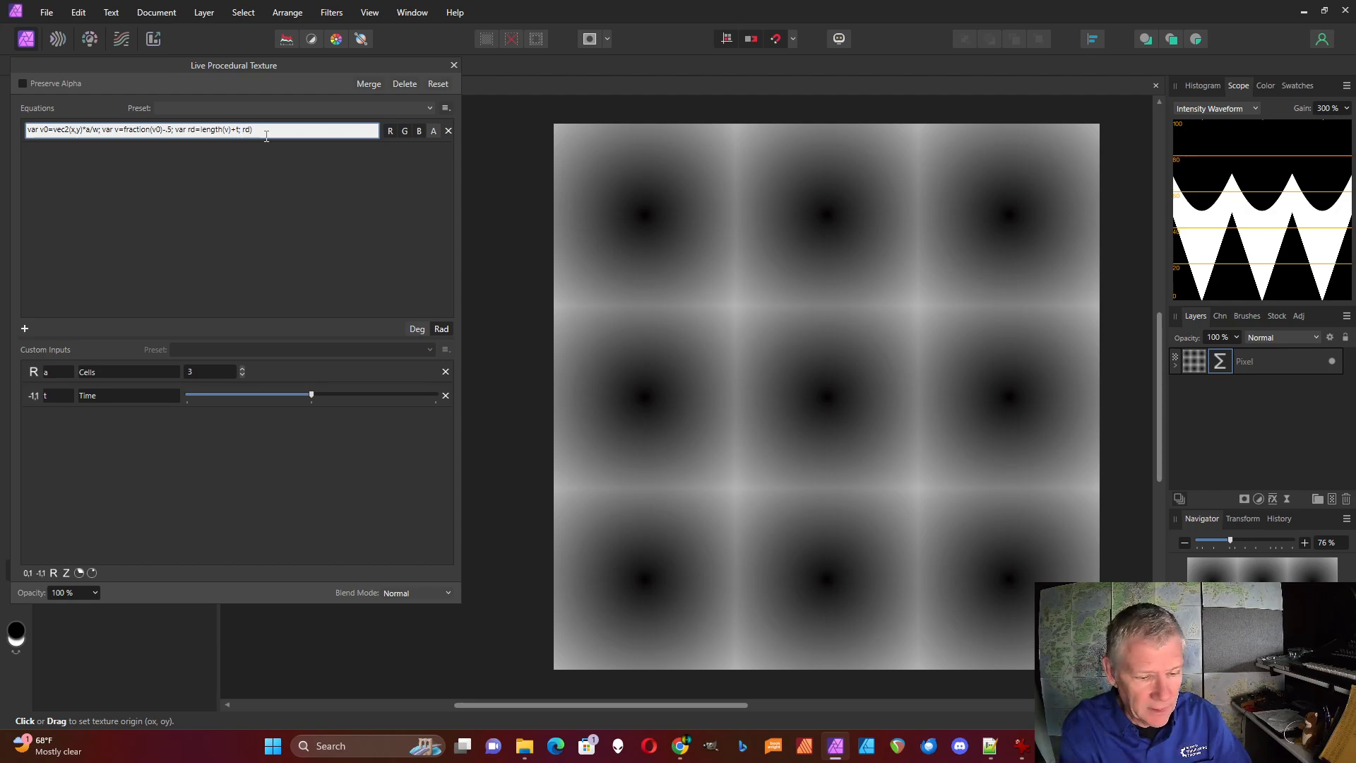
{"action": "key", "text": "Left"}
{"action": "key", "text": "Left"}
{"action": "key", "text": "Left"}
{"action": "type", "text": "sin(2"}
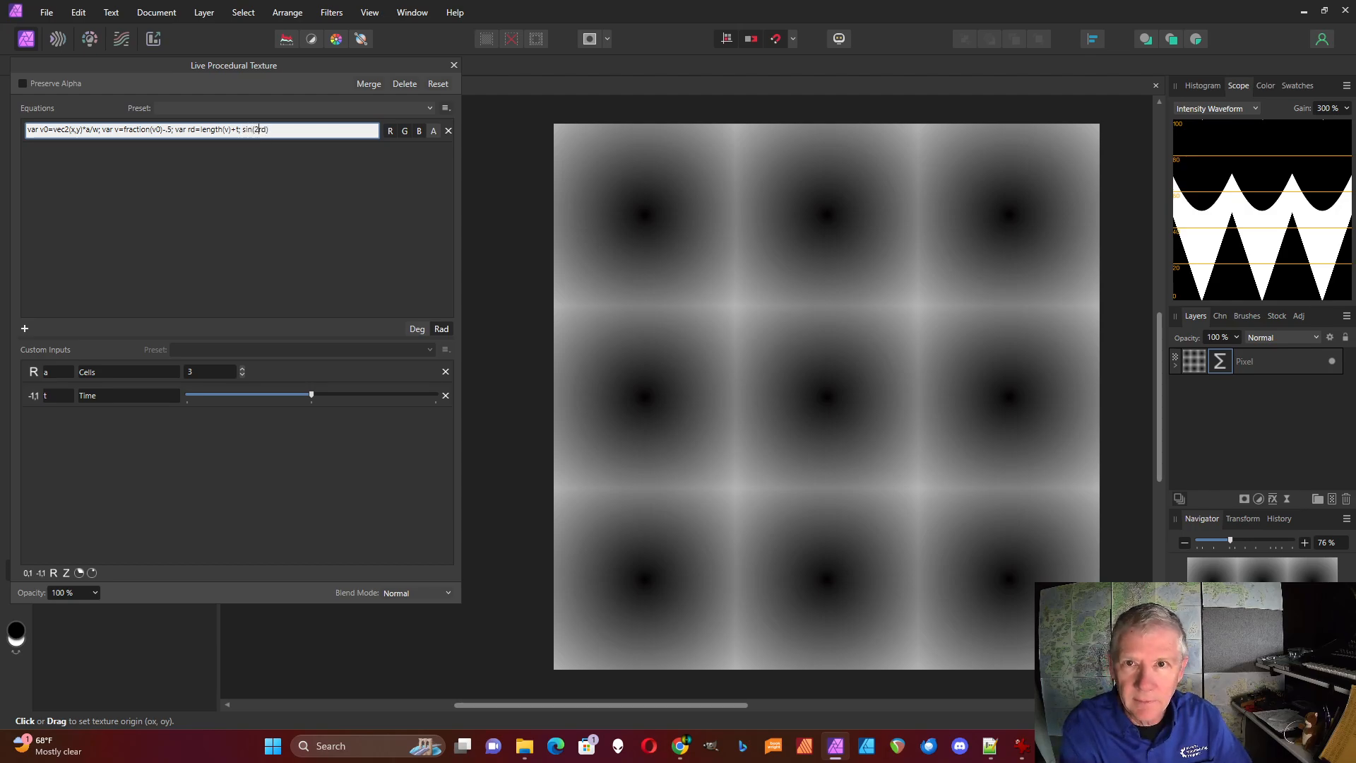
{"action": "type", "text": "*pi"}
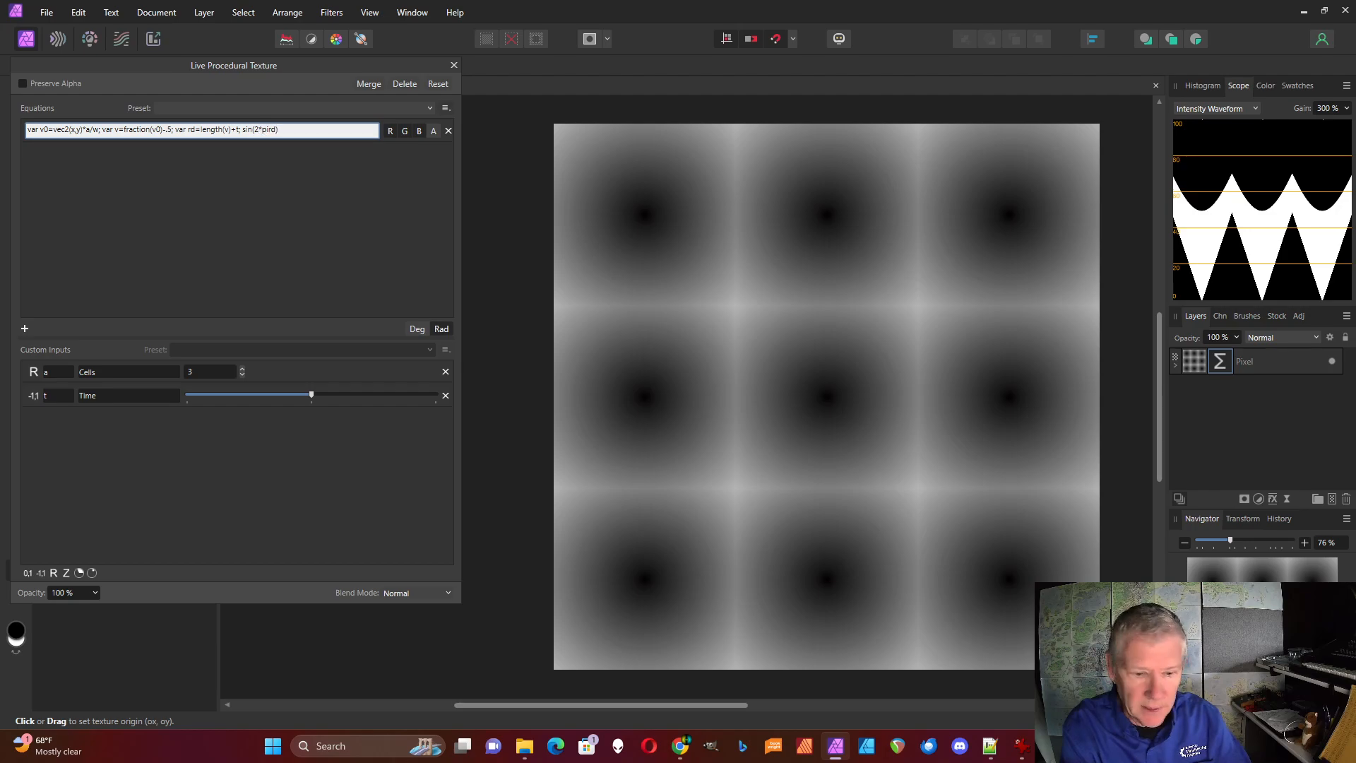
{"action": "type", "text": "*"}
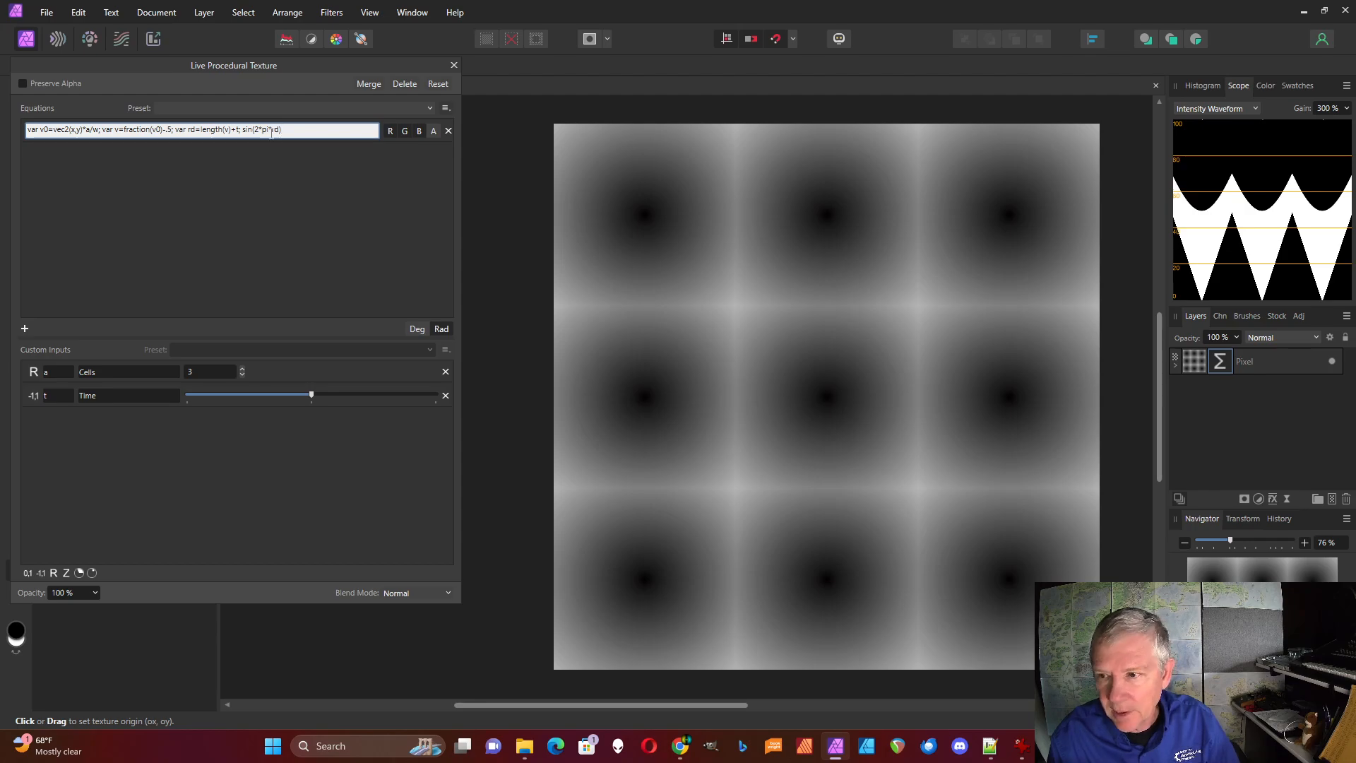
{"action": "left_click", "coordinate": [276, 163]}
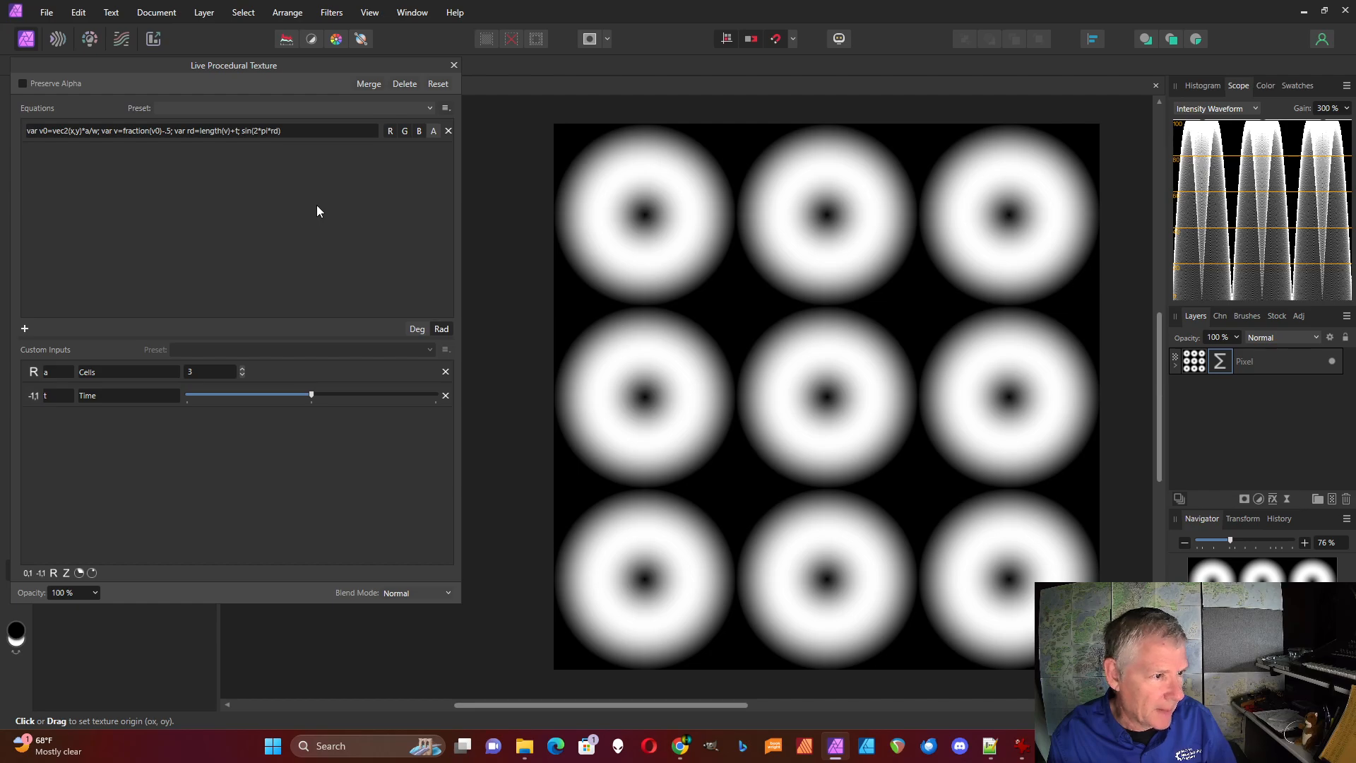
Wrap the output expression in an absolute value, "abs(sin(2*pi*rd))", and try out the Time input
{"action": "left_click", "coordinate": [247, 131]}
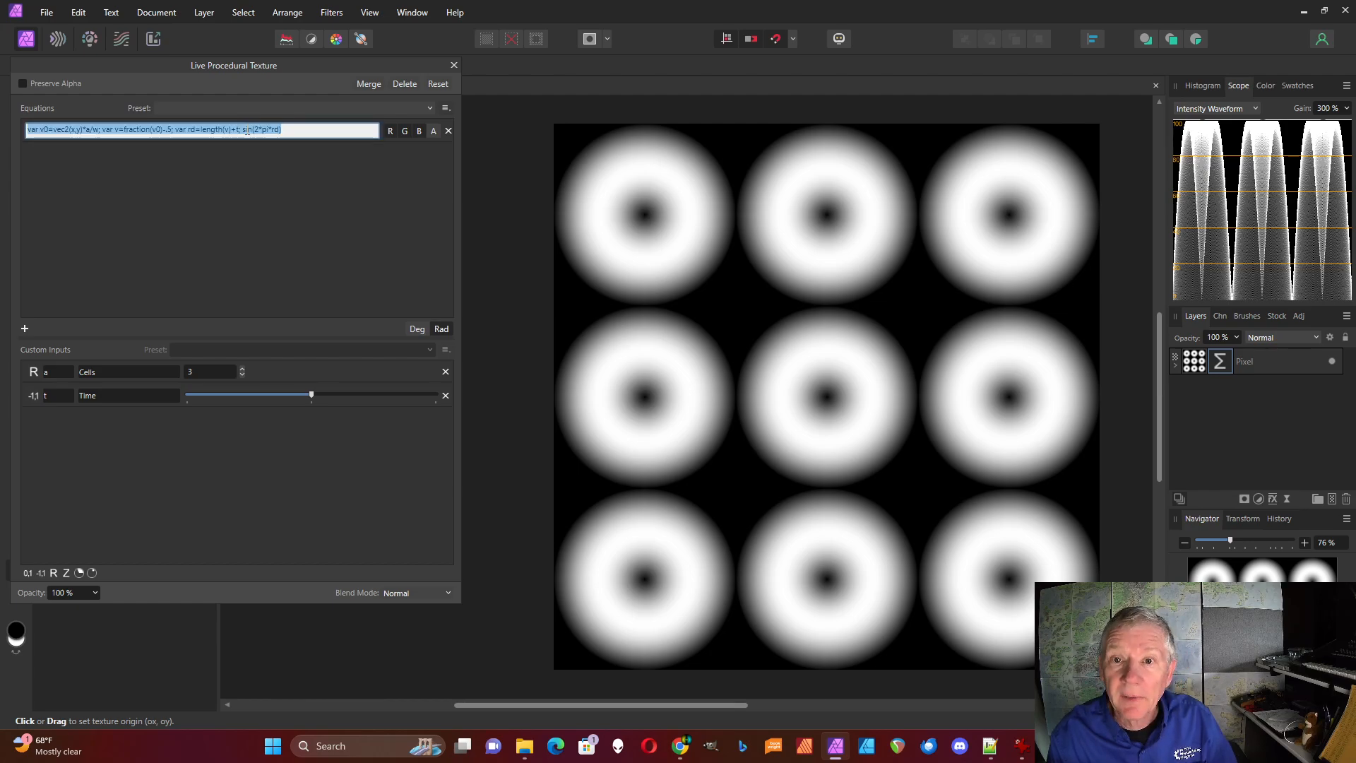
{"action": "left_click", "coordinate": [247, 131]}
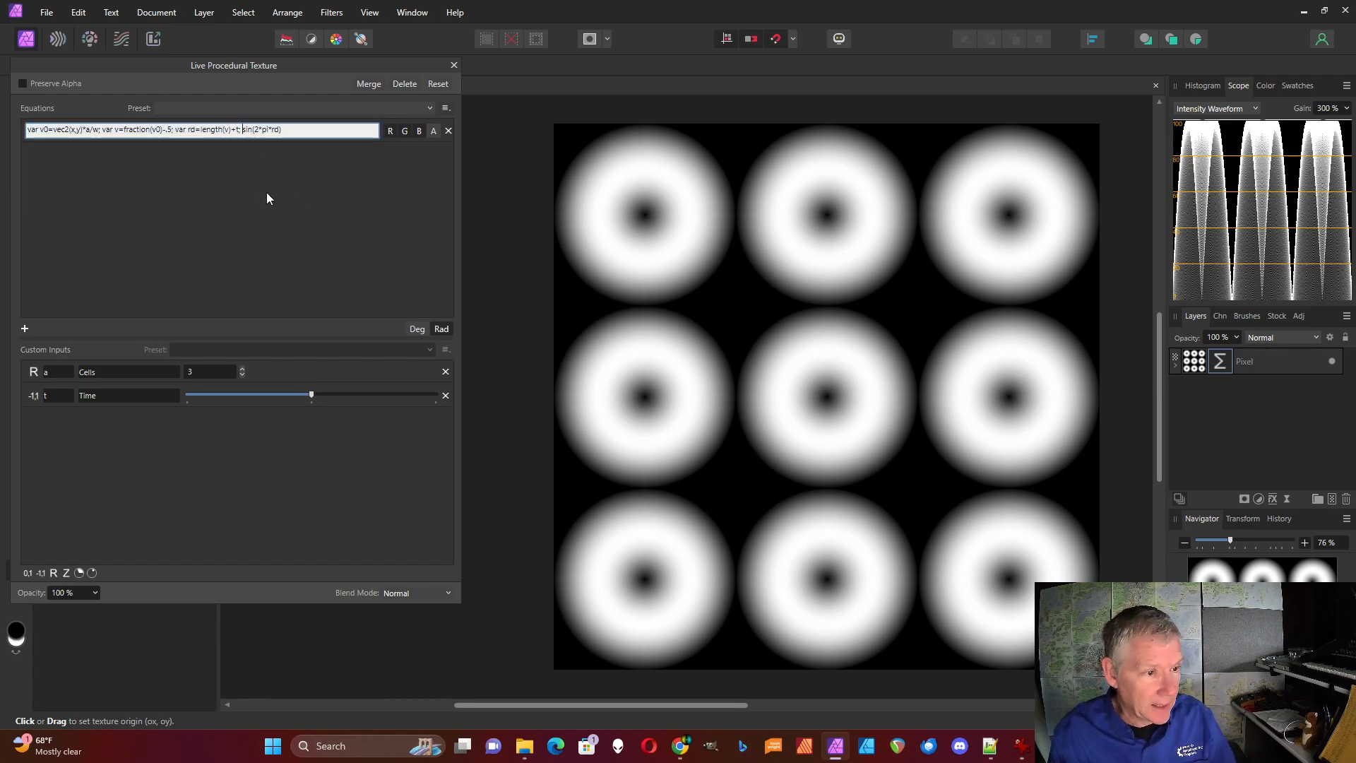
{"action": "type", "text": "abs(sin"}
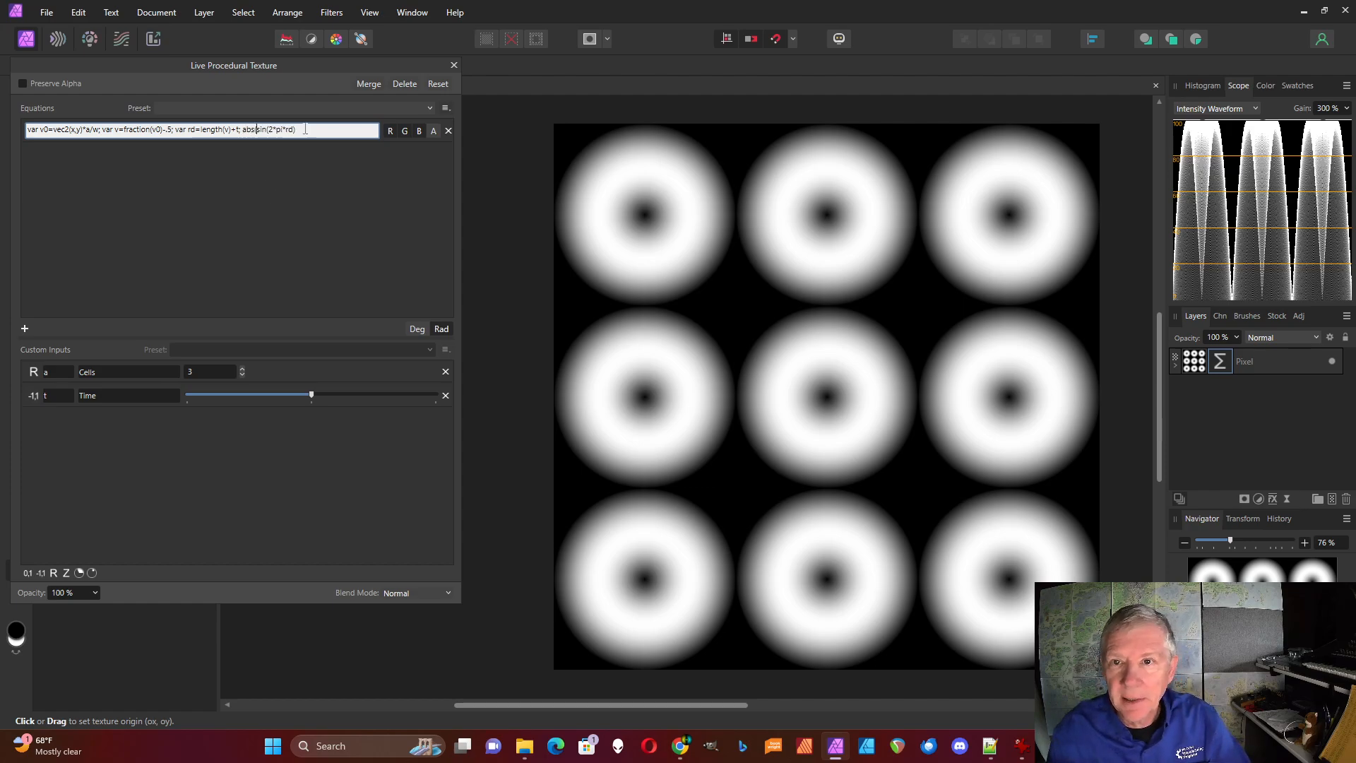
{"action": "type", "text": "("}
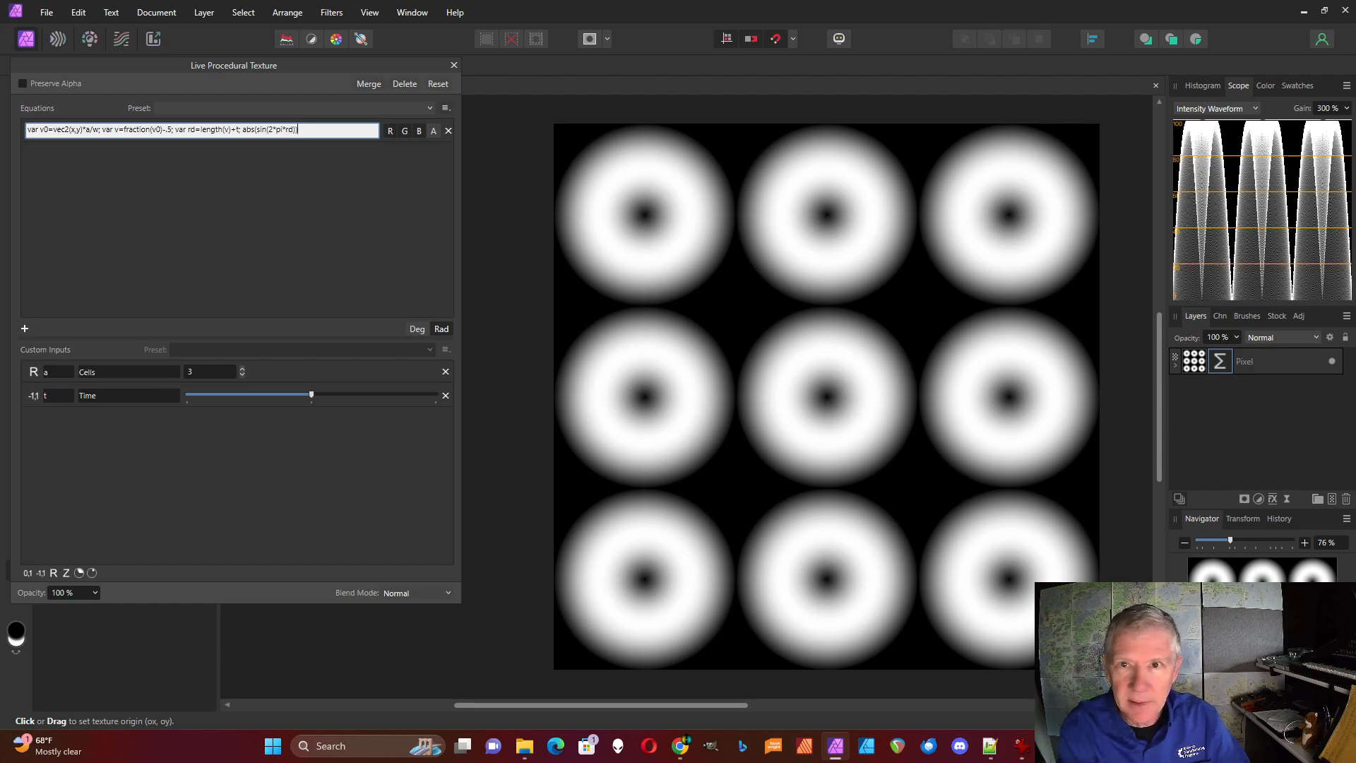
{"action": "key", "text": "Return"}
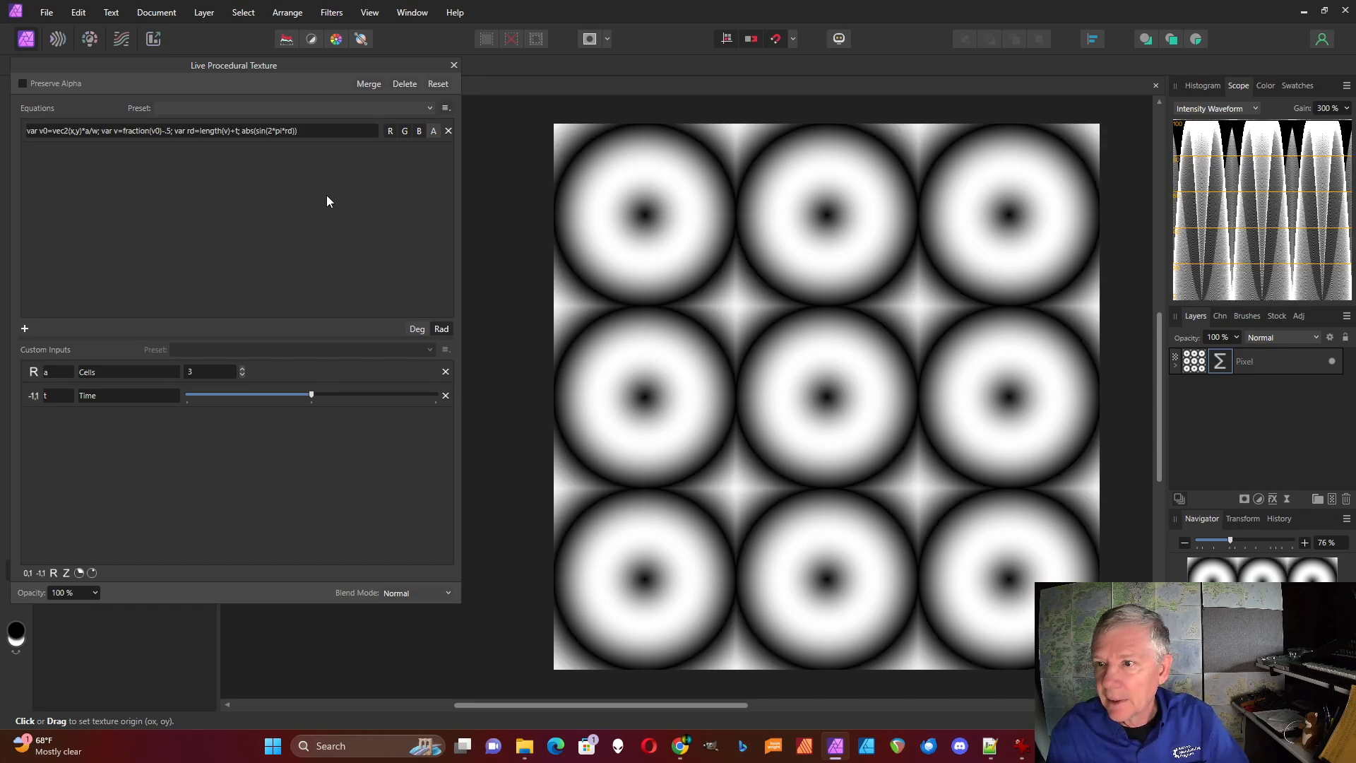
{"action": "mouse_move", "coordinate": [312, 393]}
{"action": "left_mouse_down"}
{"action": "mouse_move", "coordinate": [447, 409]}
{"action": "mouse_move", "coordinate": [189, 401]}
{"action": "mouse_move", "coordinate": [332, 413]}
{"action": "mouse_move", "coordinate": [311, 414]}
{"action": "left_mouse_up"}
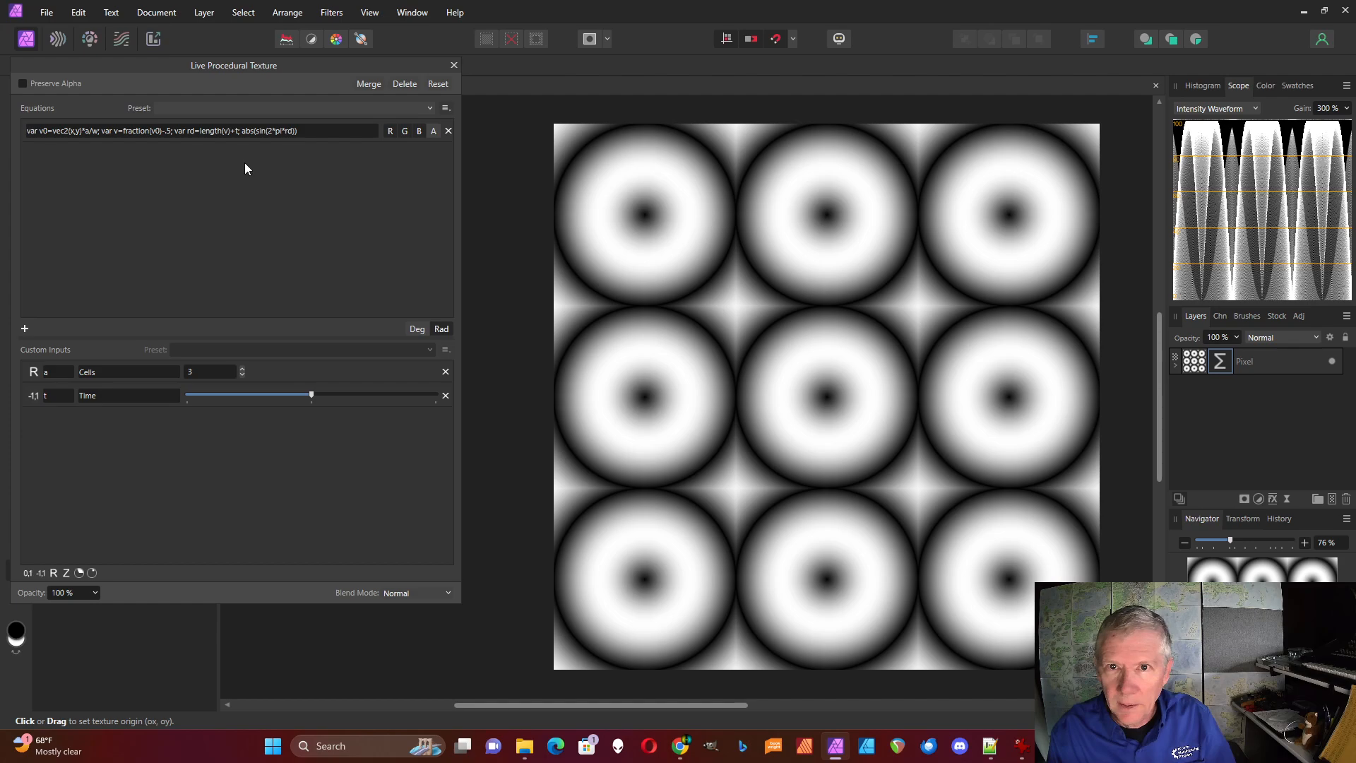
Invert the output expression to "1/abs(sin(2*pi*rd))"
{"action": "left_click", "coordinate": [243, 130]}
{"action": "left_click", "coordinate": [242, 130]}
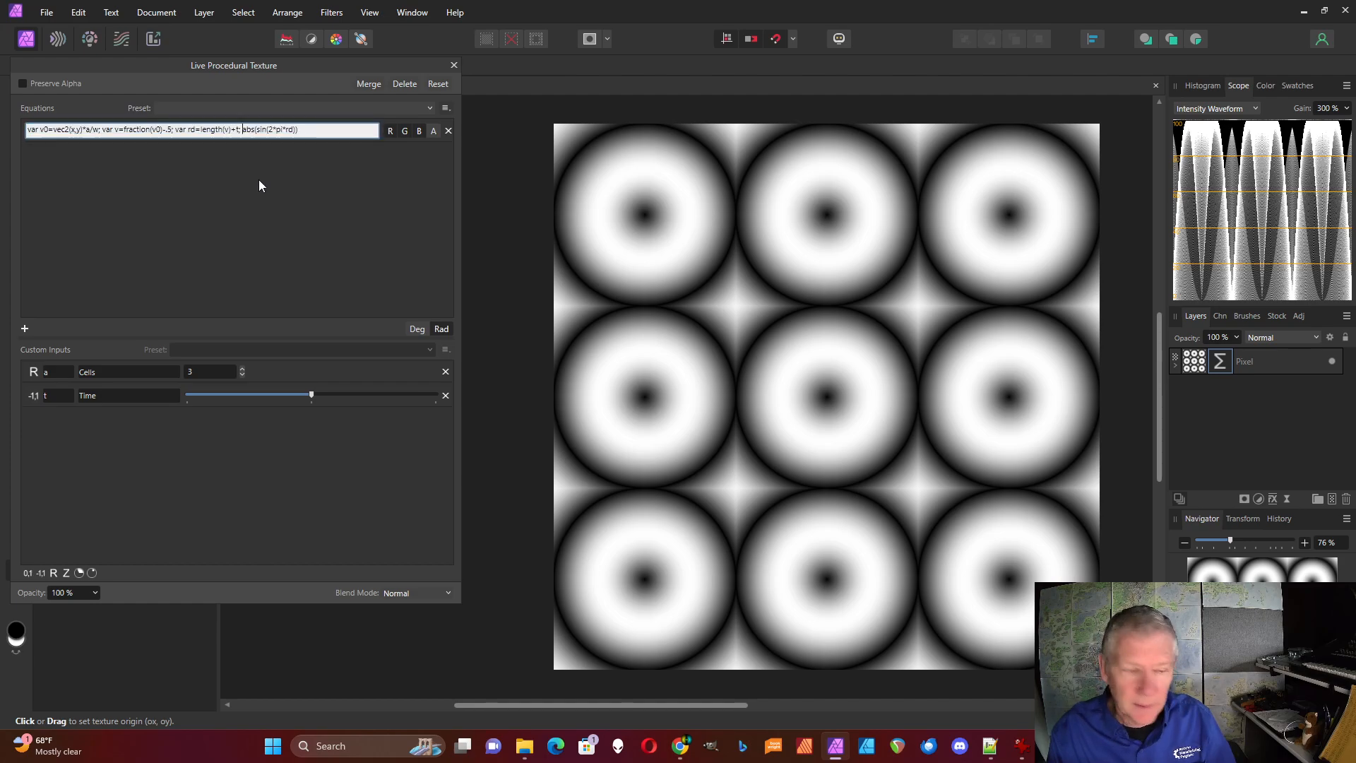
{"action": "type", "text": "1/"}
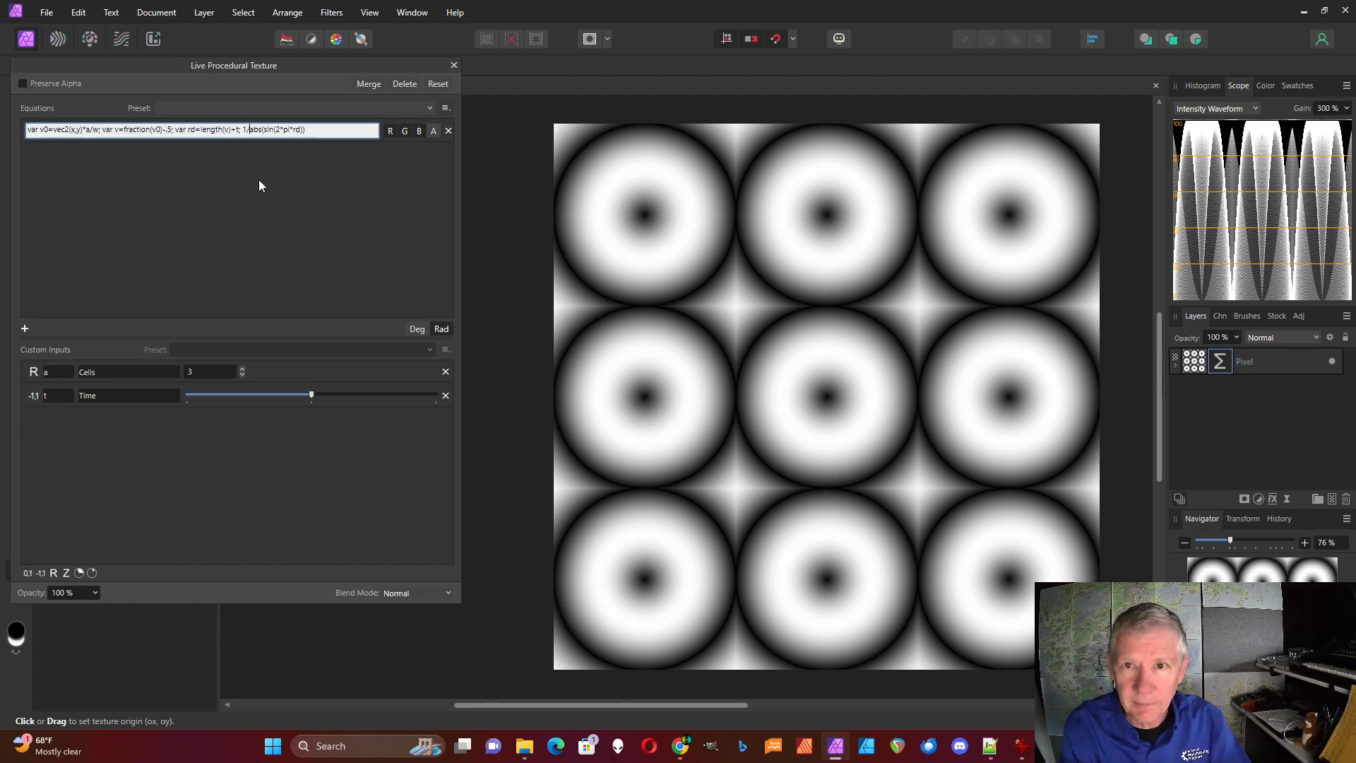
{"action": "key", "text": "Return"}
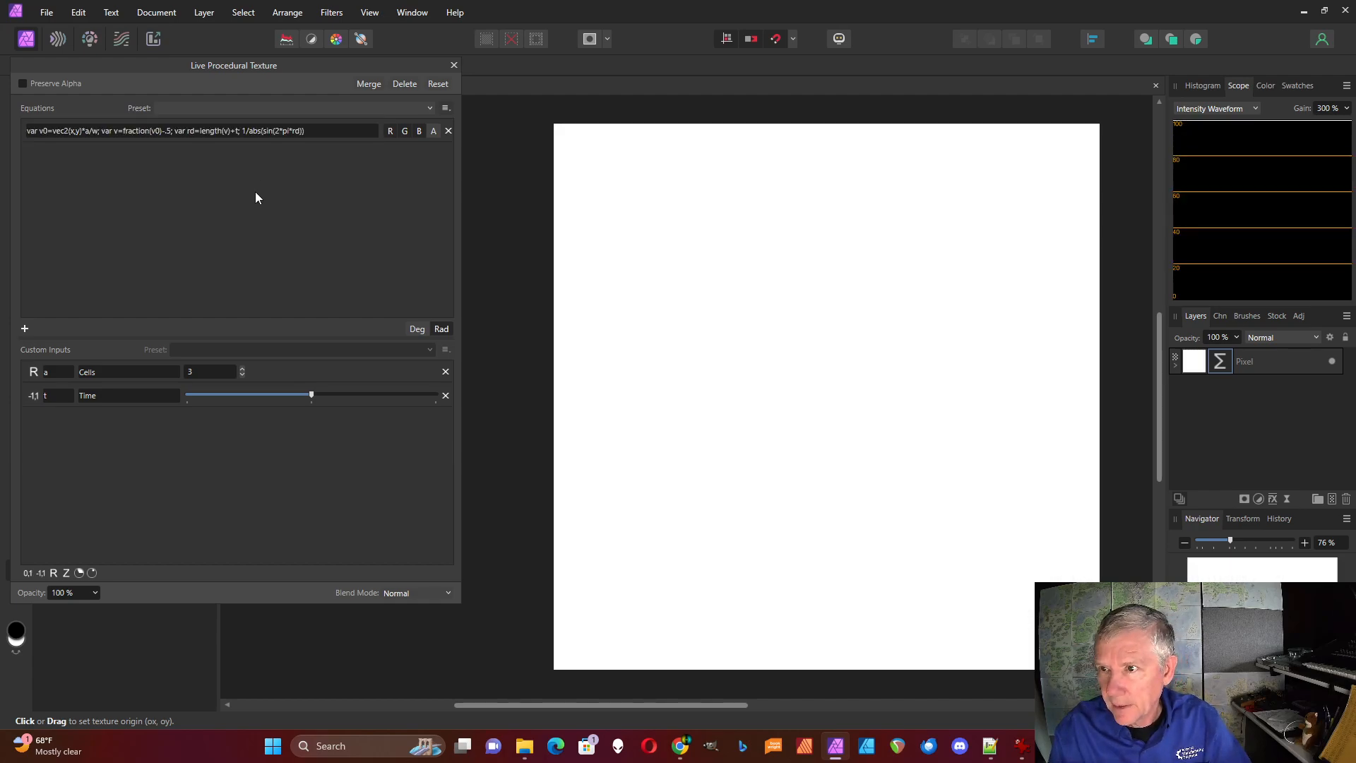
Reduce the numerator of the output expression to .1, then sweep the Time input across its range and return it to the middle
{"action": "left_click", "coordinate": [243, 133]}
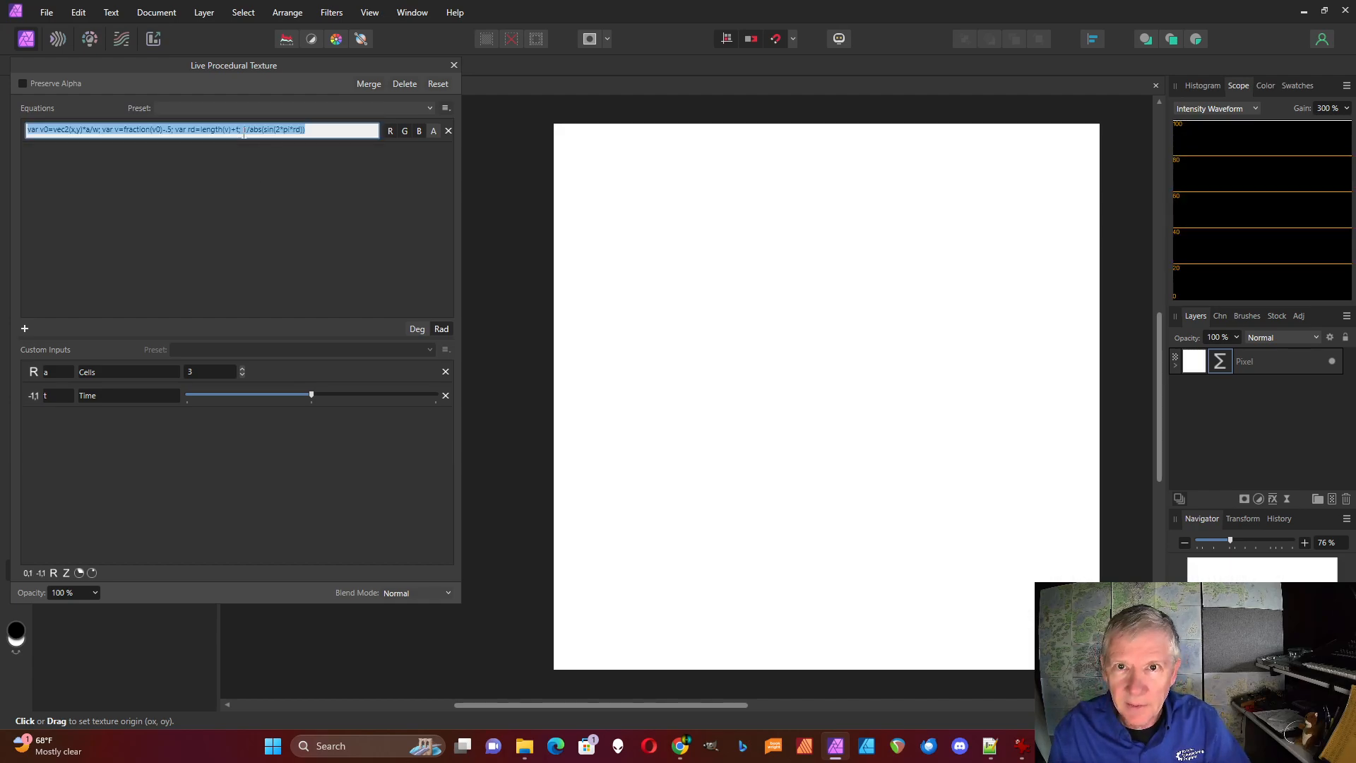
{"action": "left_click", "coordinate": [243, 133]}
{"action": "type", "text": "."}
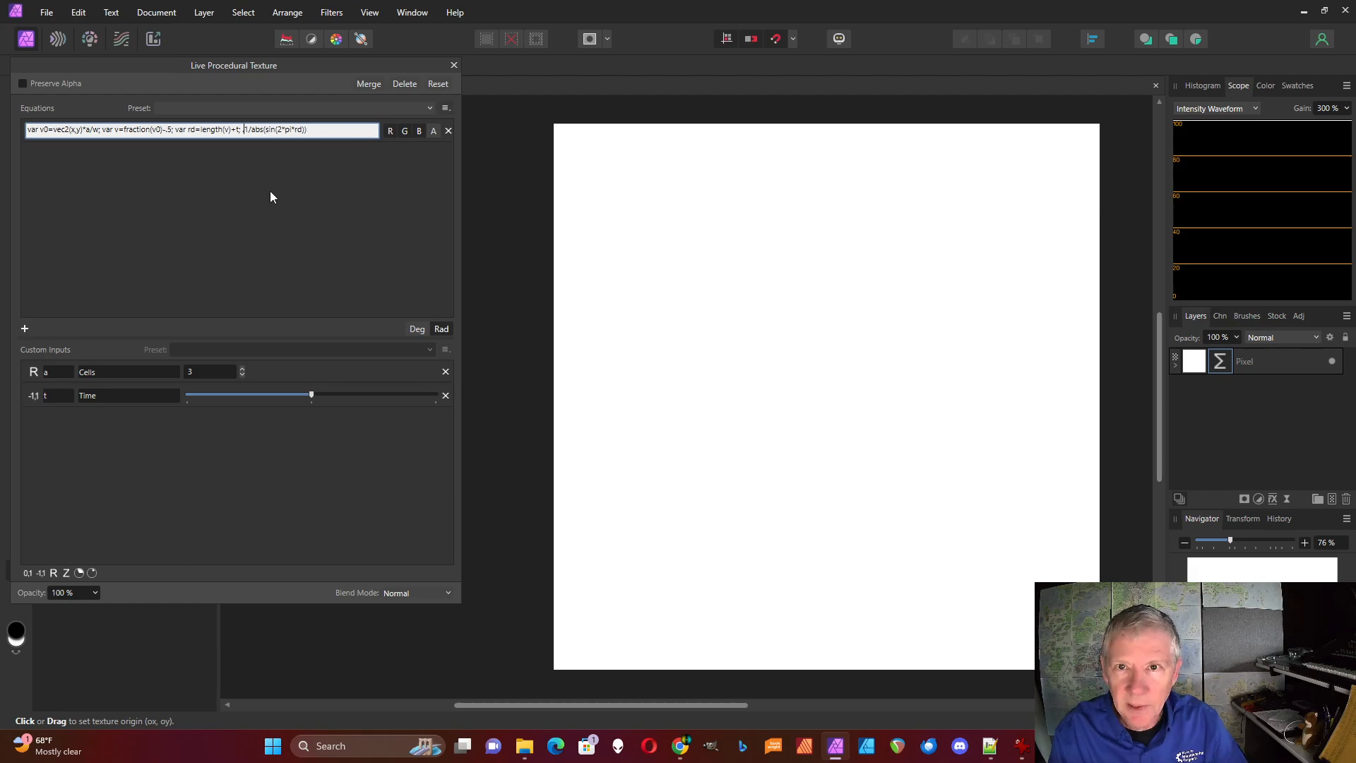
{"action": "key", "text": "Return"}
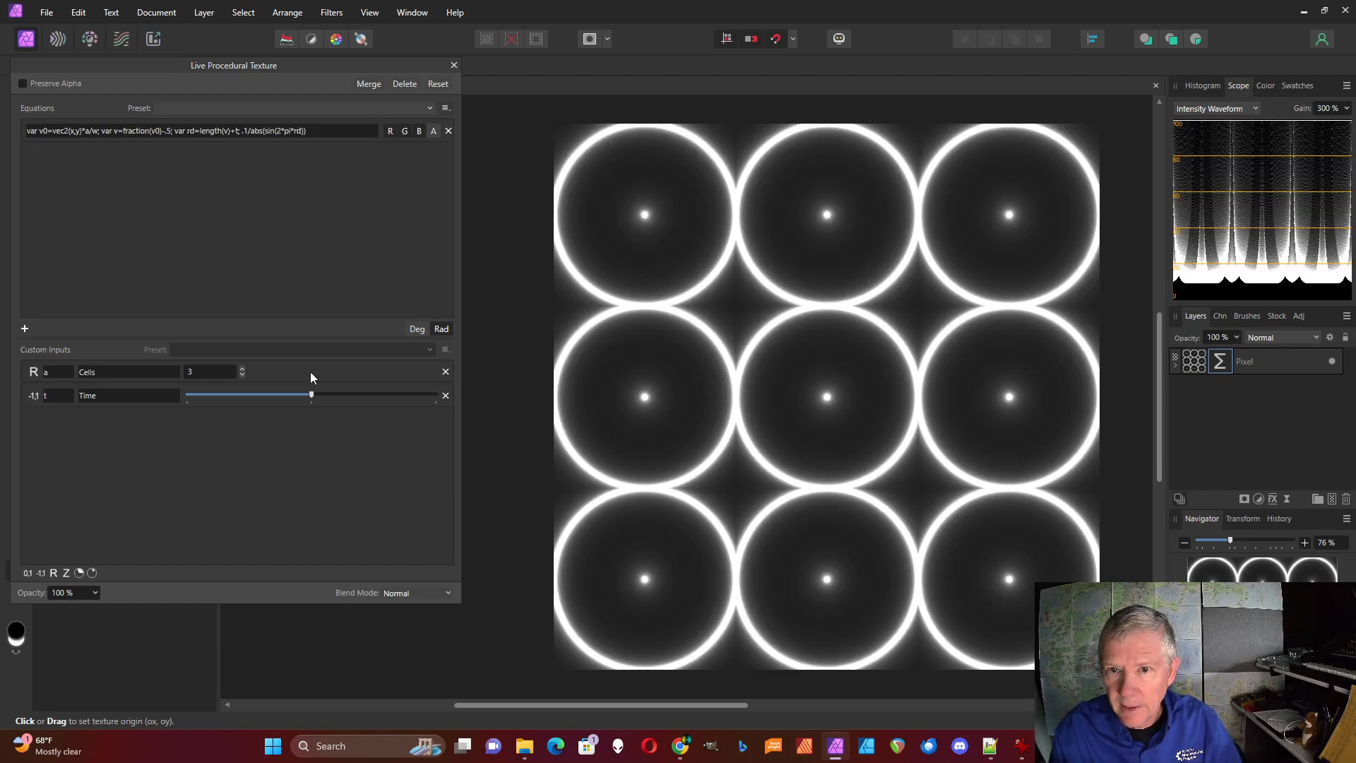
{"action": "left_click_drag", "start_coordinate": [312, 396], "coordinate": [370, 406]}
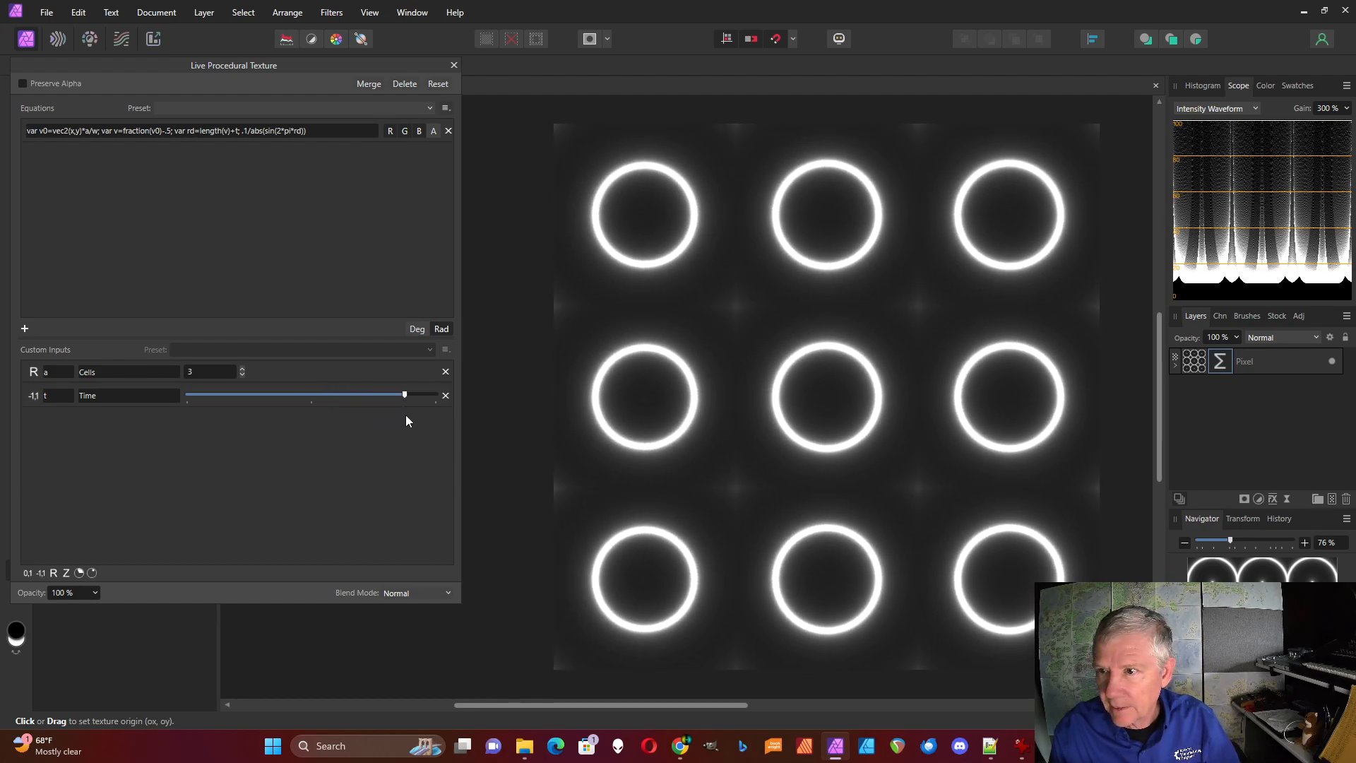
{"action": "left_click_drag", "start_coordinate": [436, 396], "coordinate": [175, 408]}
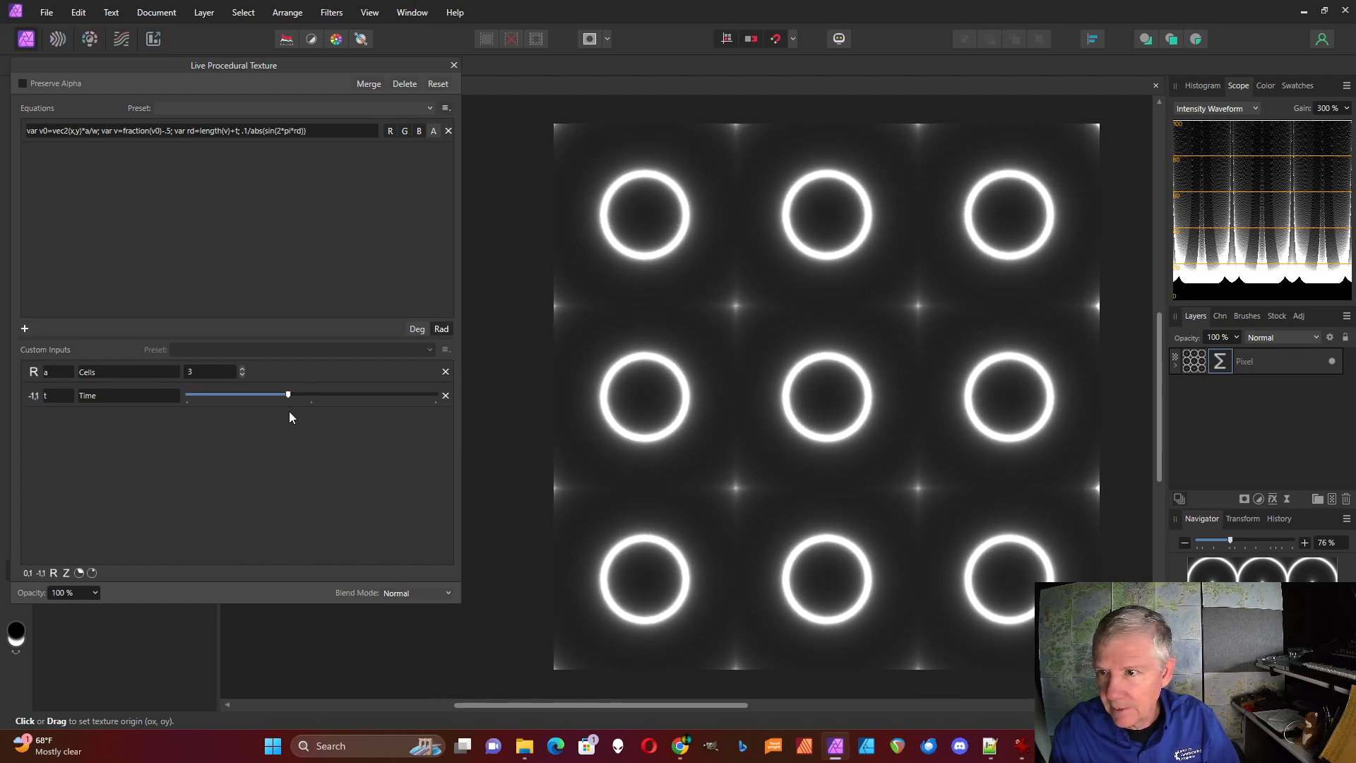
{"action": "left_click_drag", "start_coordinate": [336, 414], "coordinate": [313, 399]}
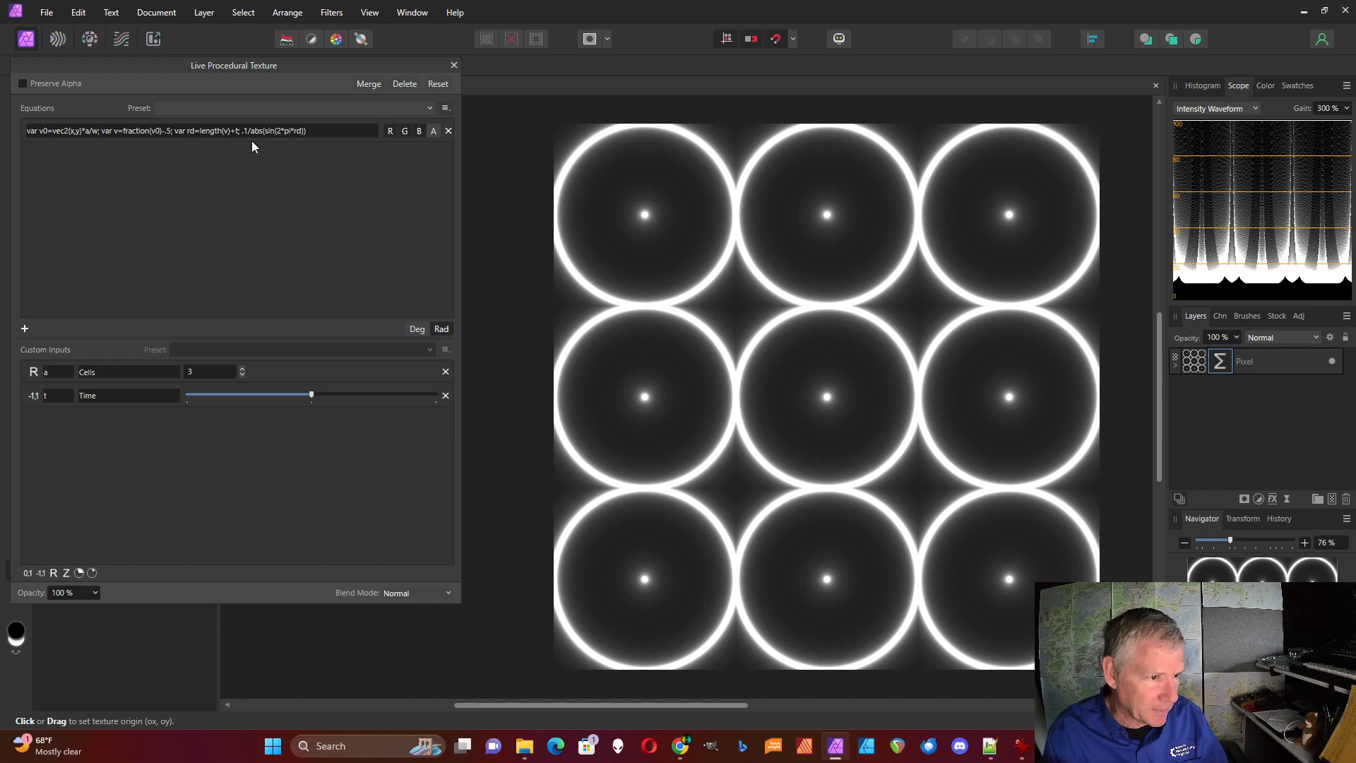
Multiply rd by b inside the sine so the output reads ".1/abs(sin(2*pi*rd*b))"
{"action": "left_click", "coordinate": [302, 131]}
{"action": "type", "text": "*"}
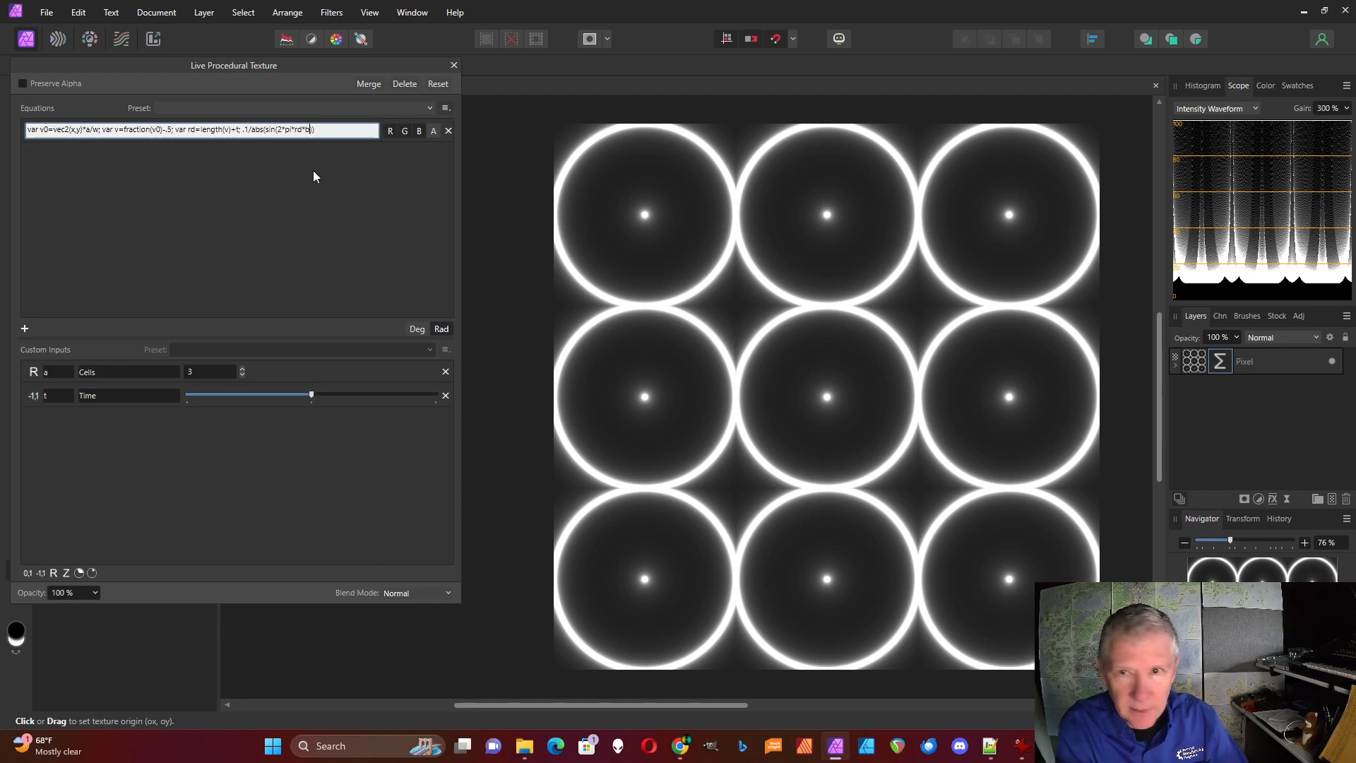
{"action": "type", "text": "b"}
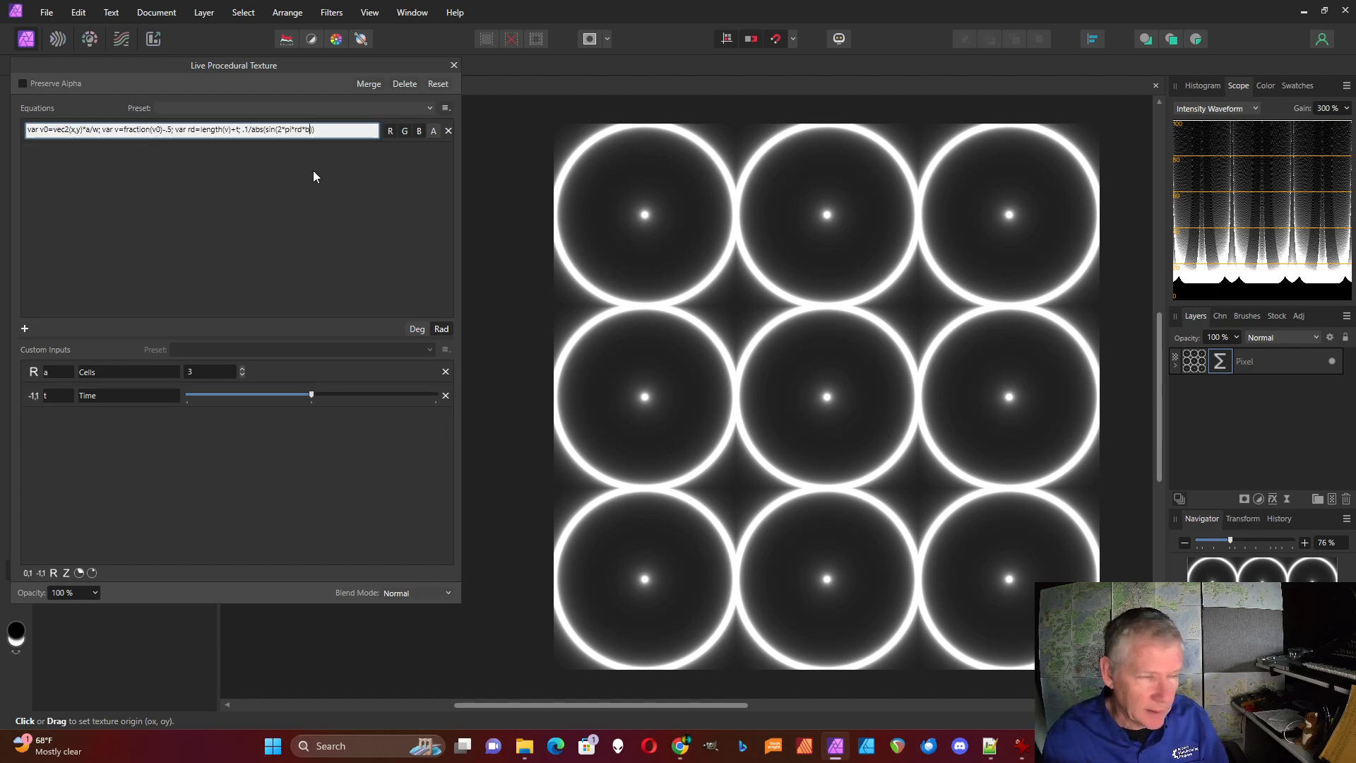
{"action": "key", "text": "Return"}
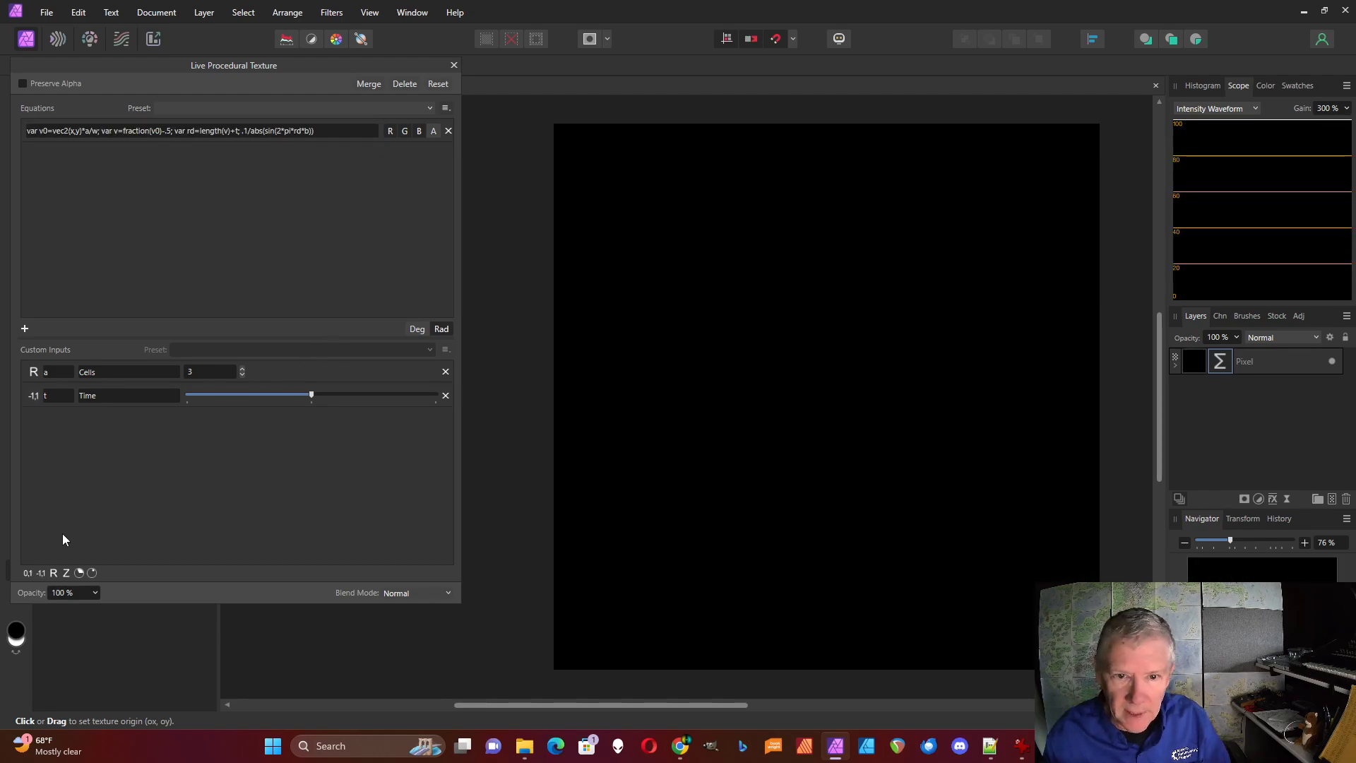
Add a real-number custom input b and set it to 3 after trying values up to 5
{"action": "left_click", "coordinate": [53, 573]}
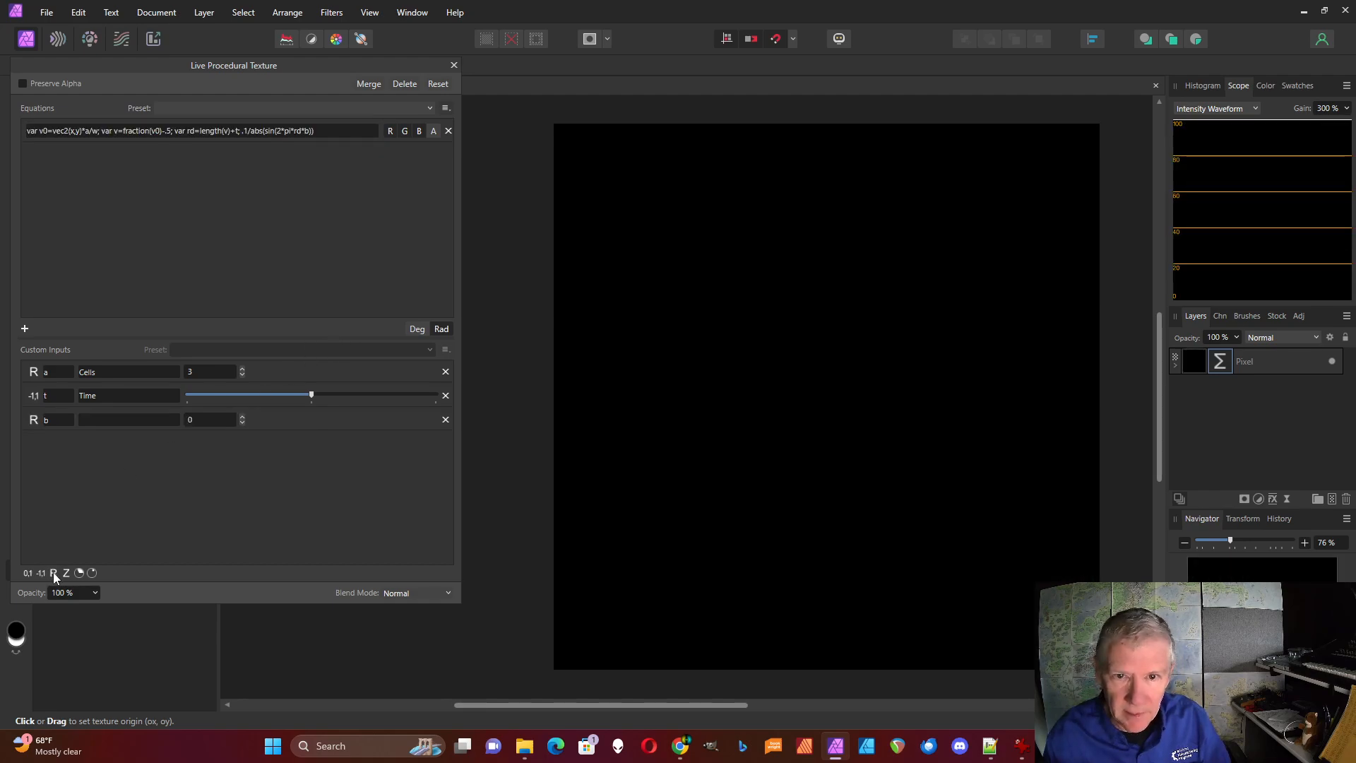
{"action": "left_click", "coordinate": [242, 417]}
{"action": "left_click", "coordinate": [242, 418]}
{"action": "left_click", "coordinate": [242, 417]}
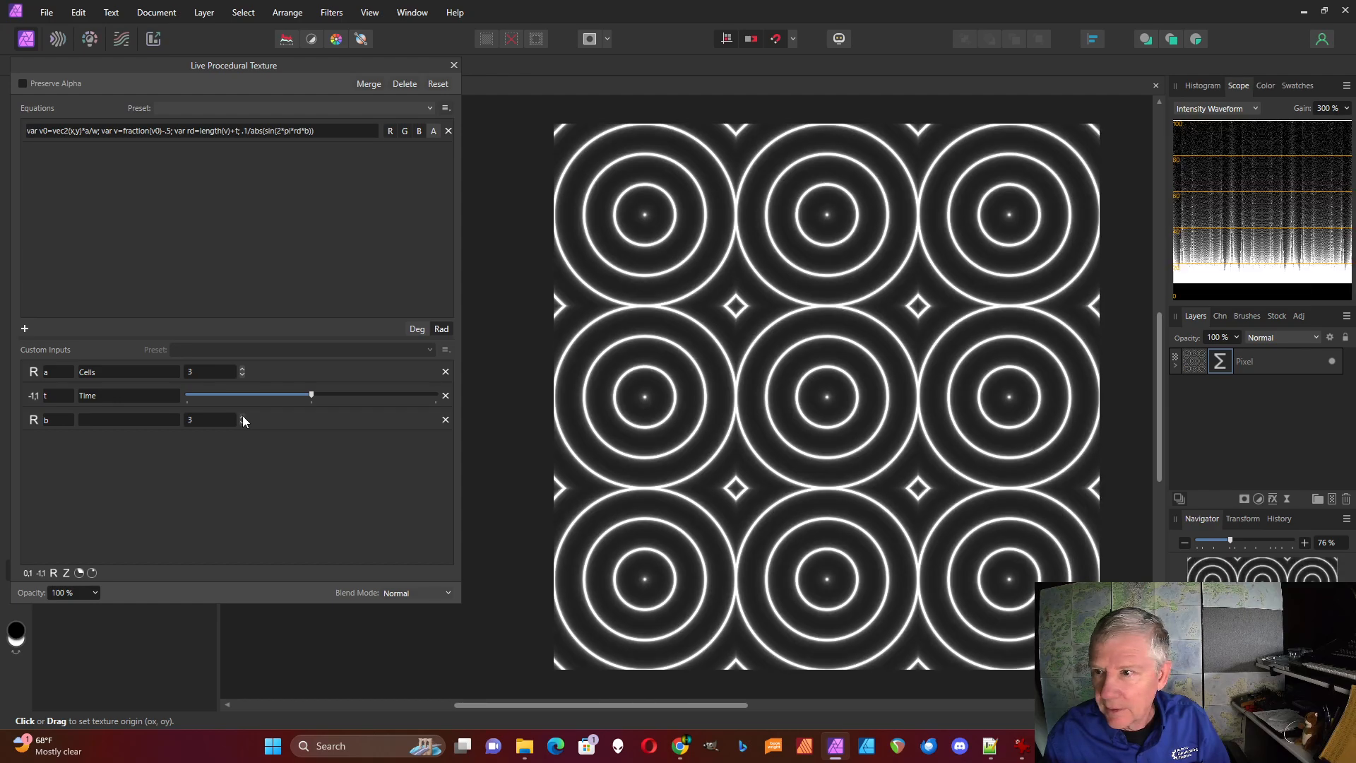
{"action": "left_click", "coordinate": [242, 417]}
{"action": "left_click", "coordinate": [242, 417]}
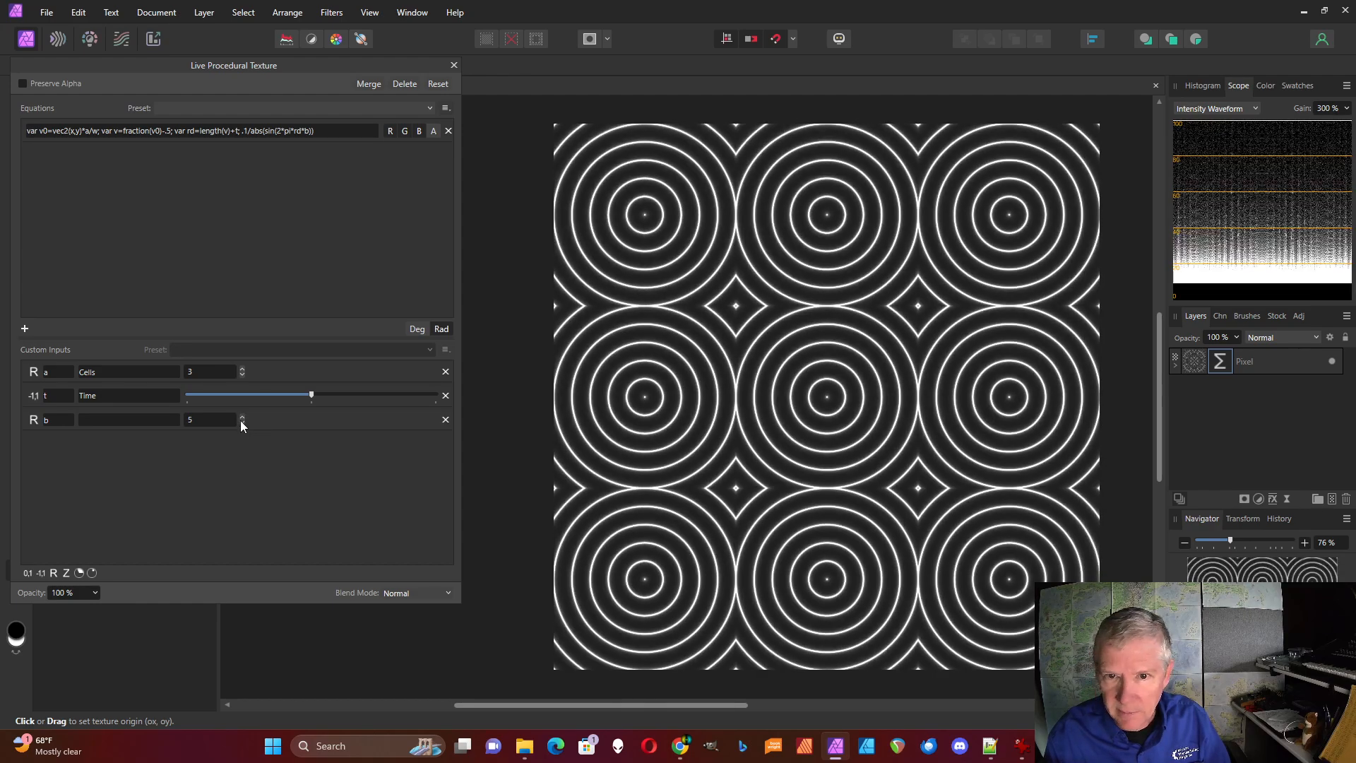
{"action": "left_click", "coordinate": [242, 423]}
{"action": "left_click", "coordinate": [242, 423]}
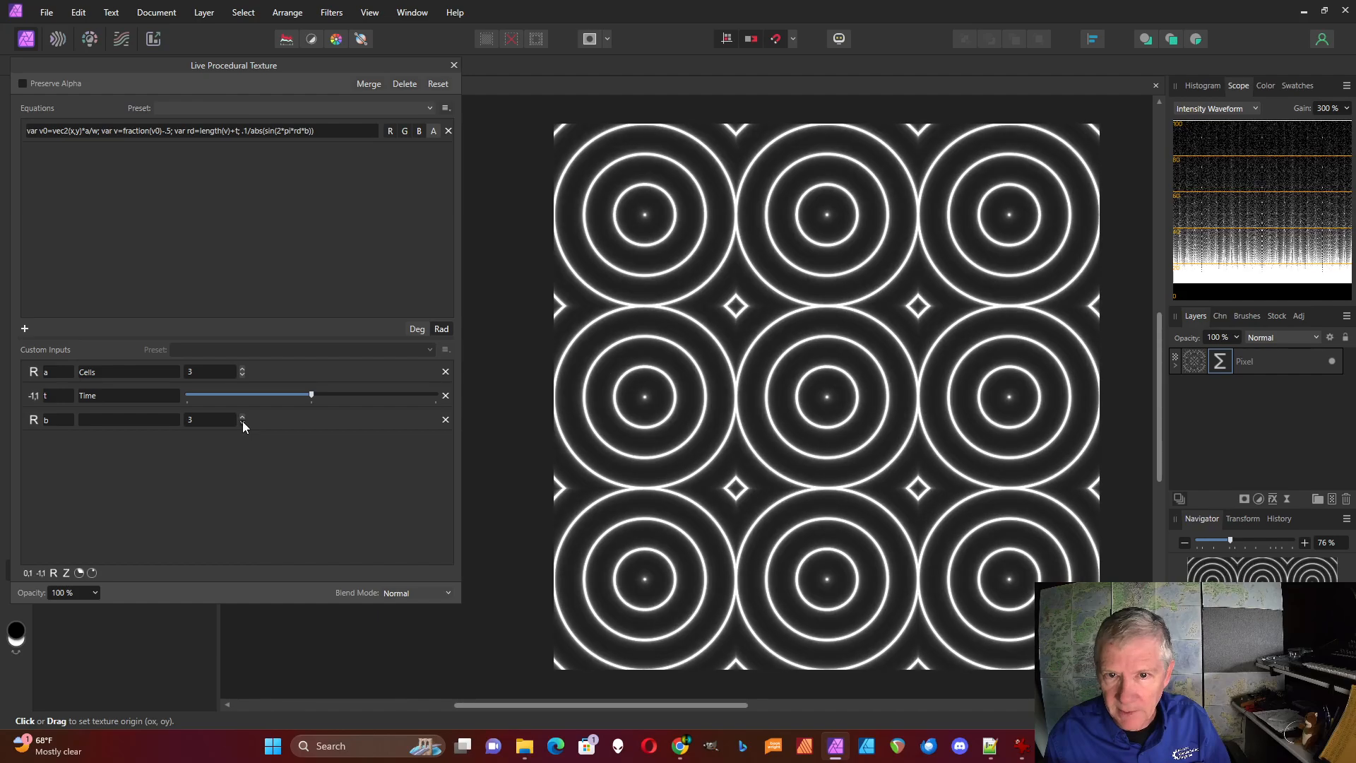
Describe custom input b as "Rings" and try out the Time input on the ring pattern
{"action": "left_click", "coordinate": [117, 420]}
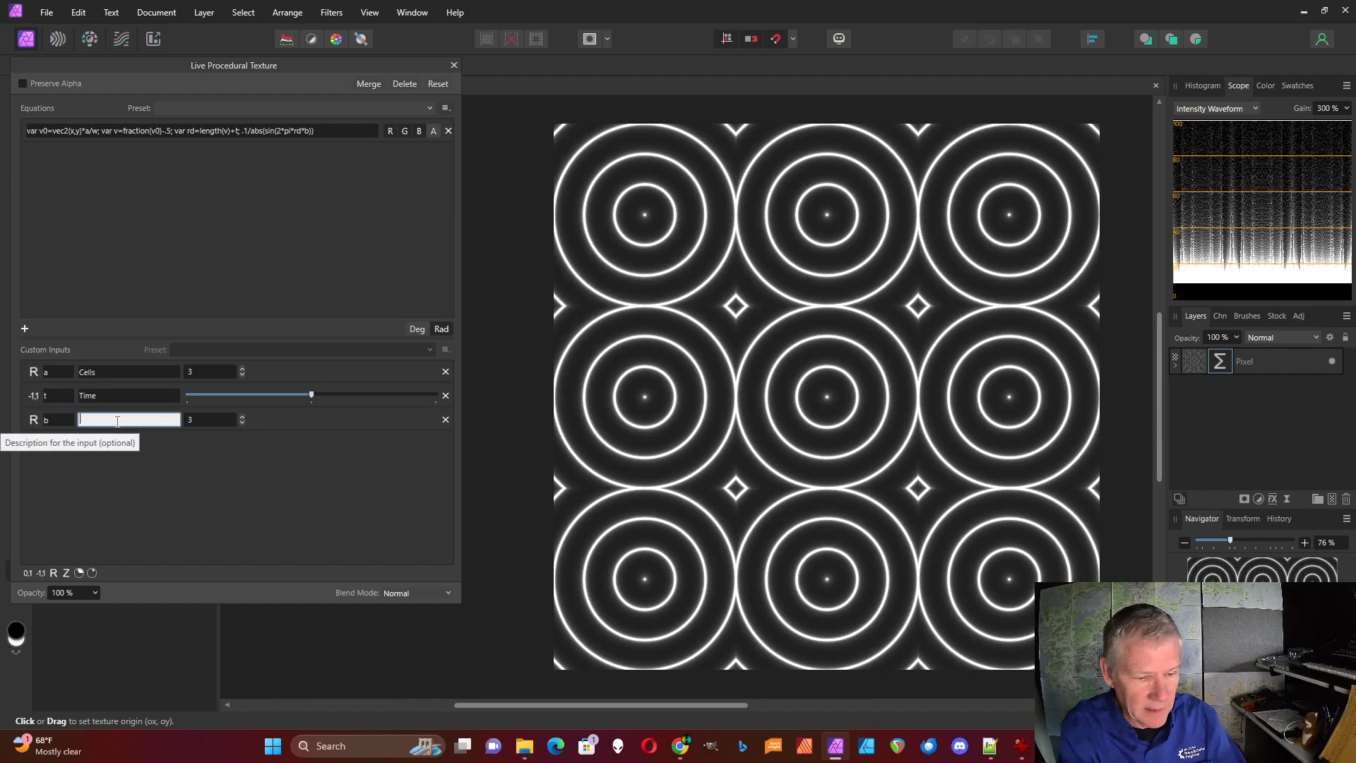
{"action": "type", "text": "Rings"}
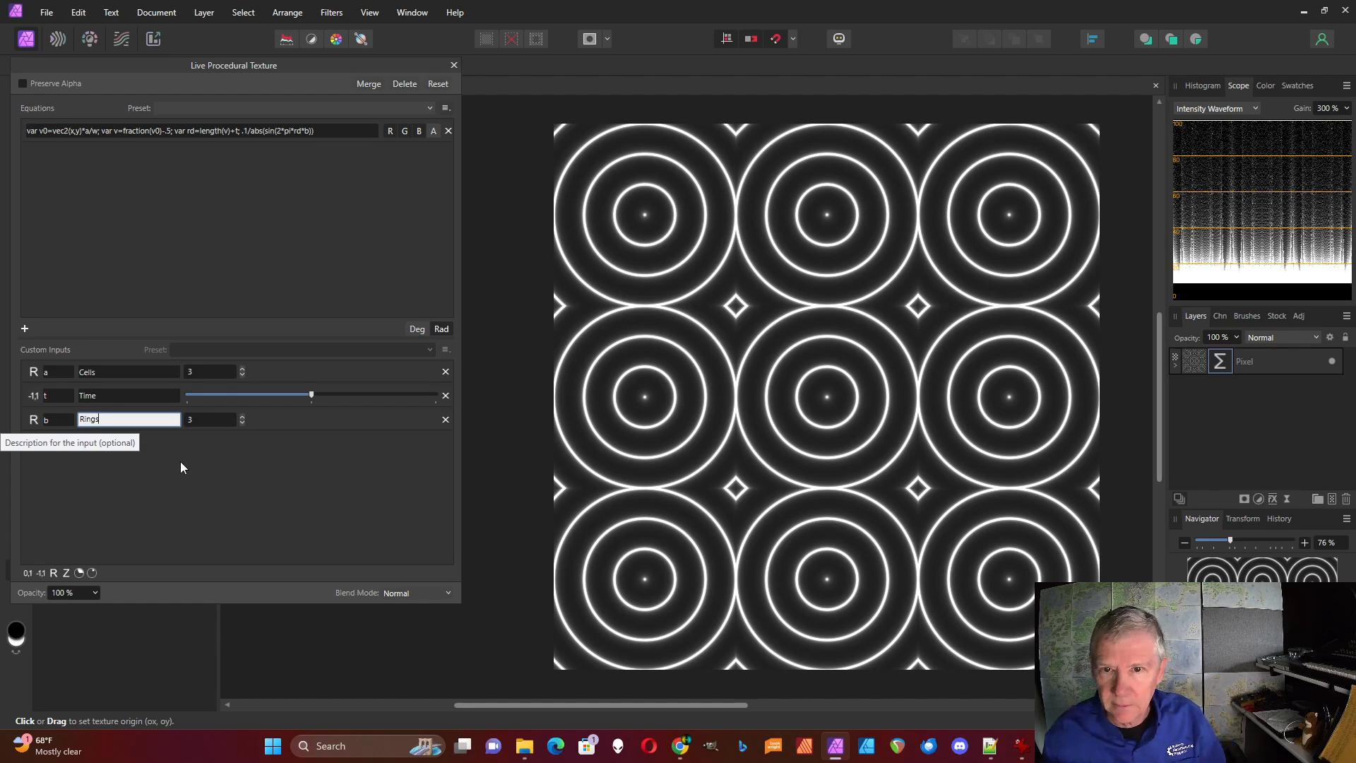
{"action": "left_click", "coordinate": [208, 474]}
{"action": "mouse_move", "coordinate": [312, 394]}
{"action": "left_mouse_down"}
{"action": "mouse_move", "coordinate": [281, 395]}
{"action": "mouse_move", "coordinate": [370, 397]}
{"action": "mouse_move", "coordinate": [313, 395]}
{"action": "left_mouse_up"}
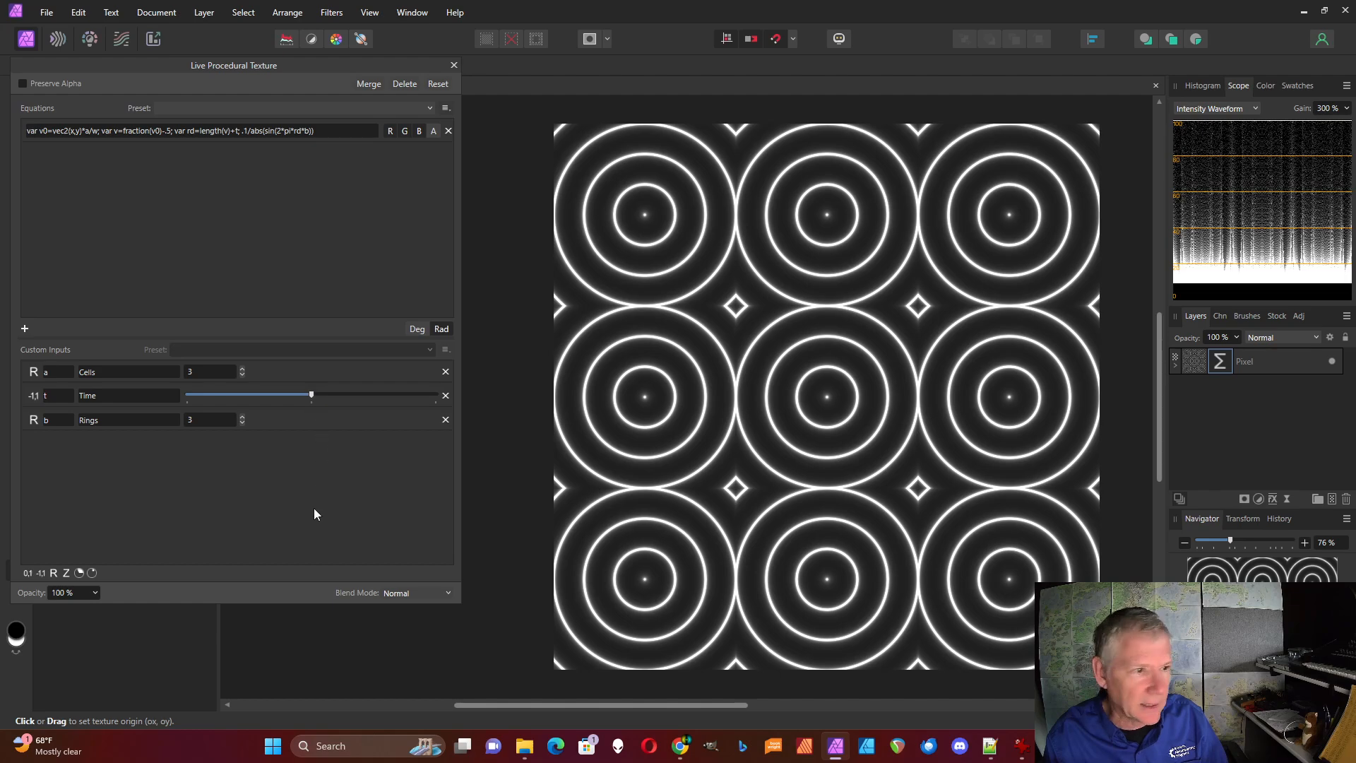
Divide the sine by c inside abs, giving "abs(sin(2*pi*rd*b)/c)", and add a real-number custom input c set to 5
{"action": "left_click", "coordinate": [313, 131]}
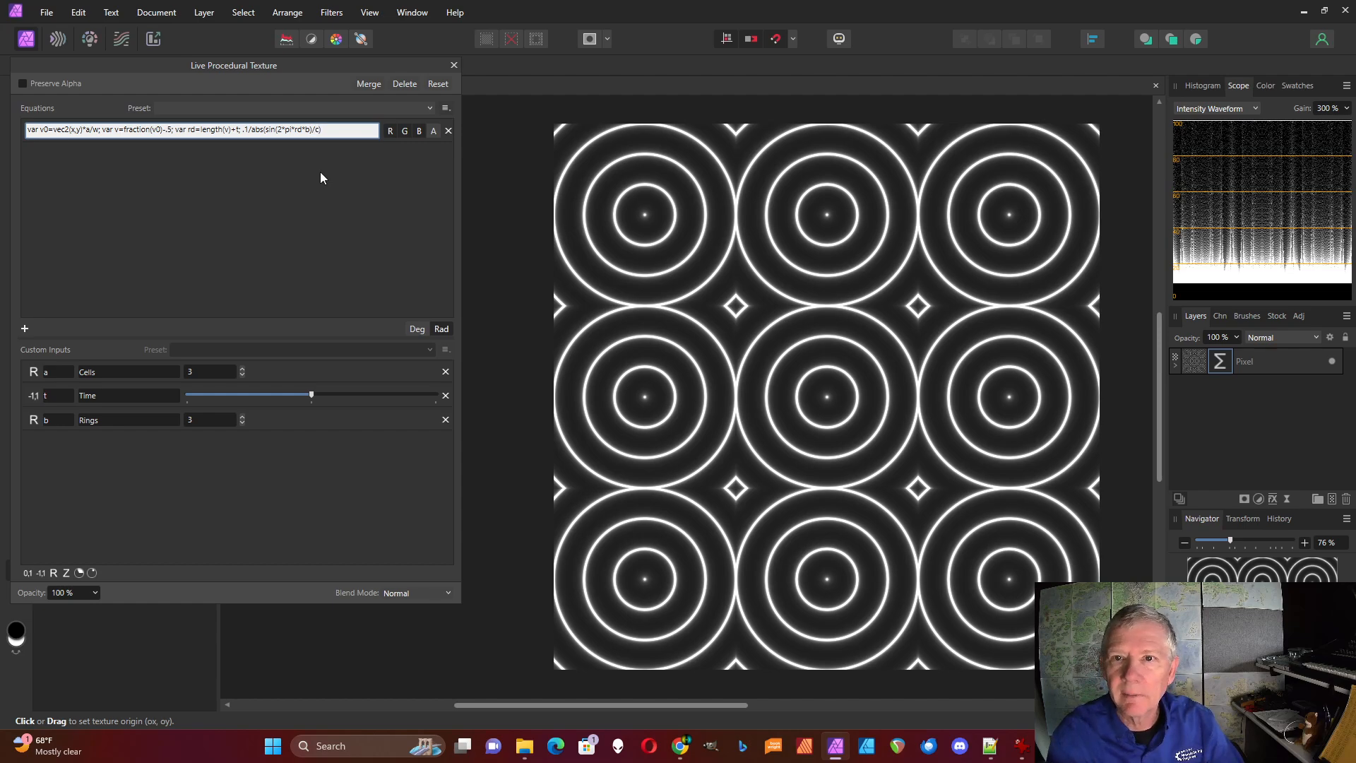
{"action": "key", "text": "Return"}
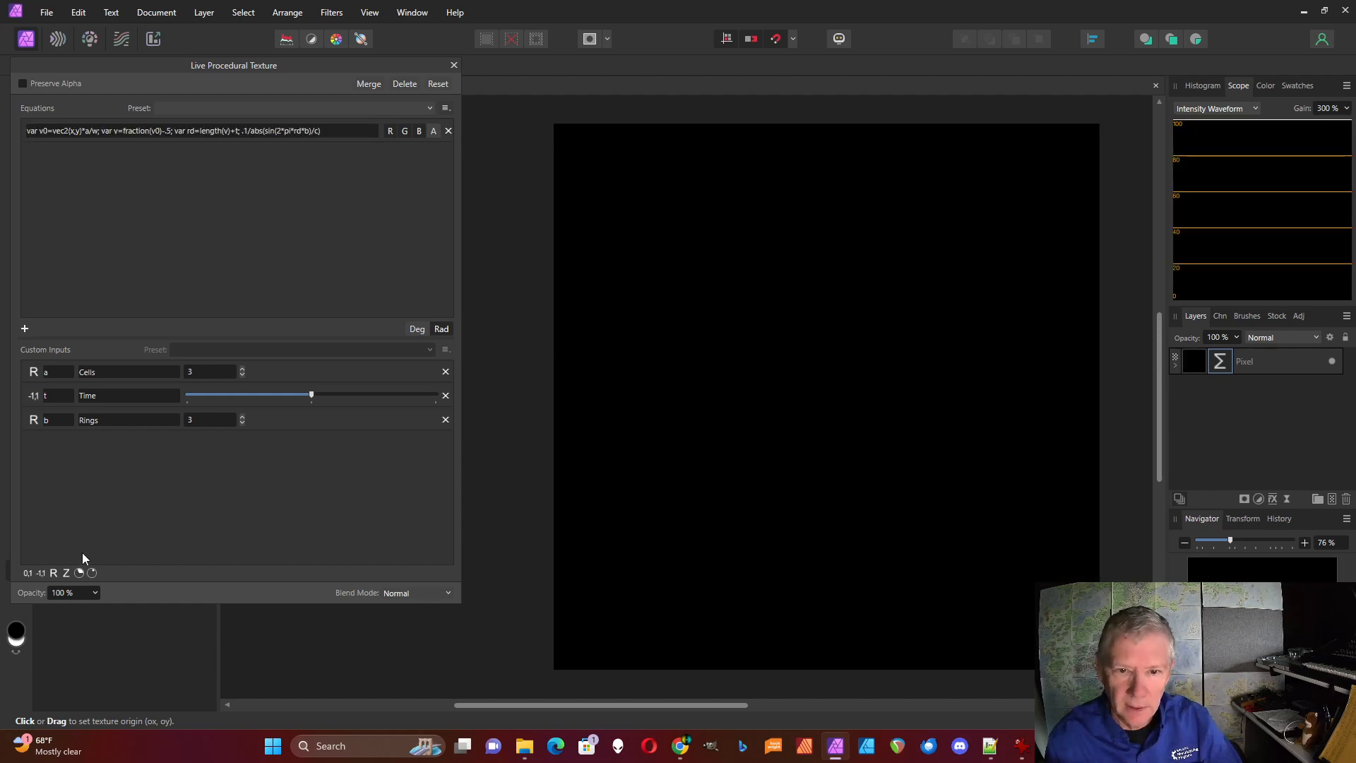
{"action": "left_click", "coordinate": [53, 573]}
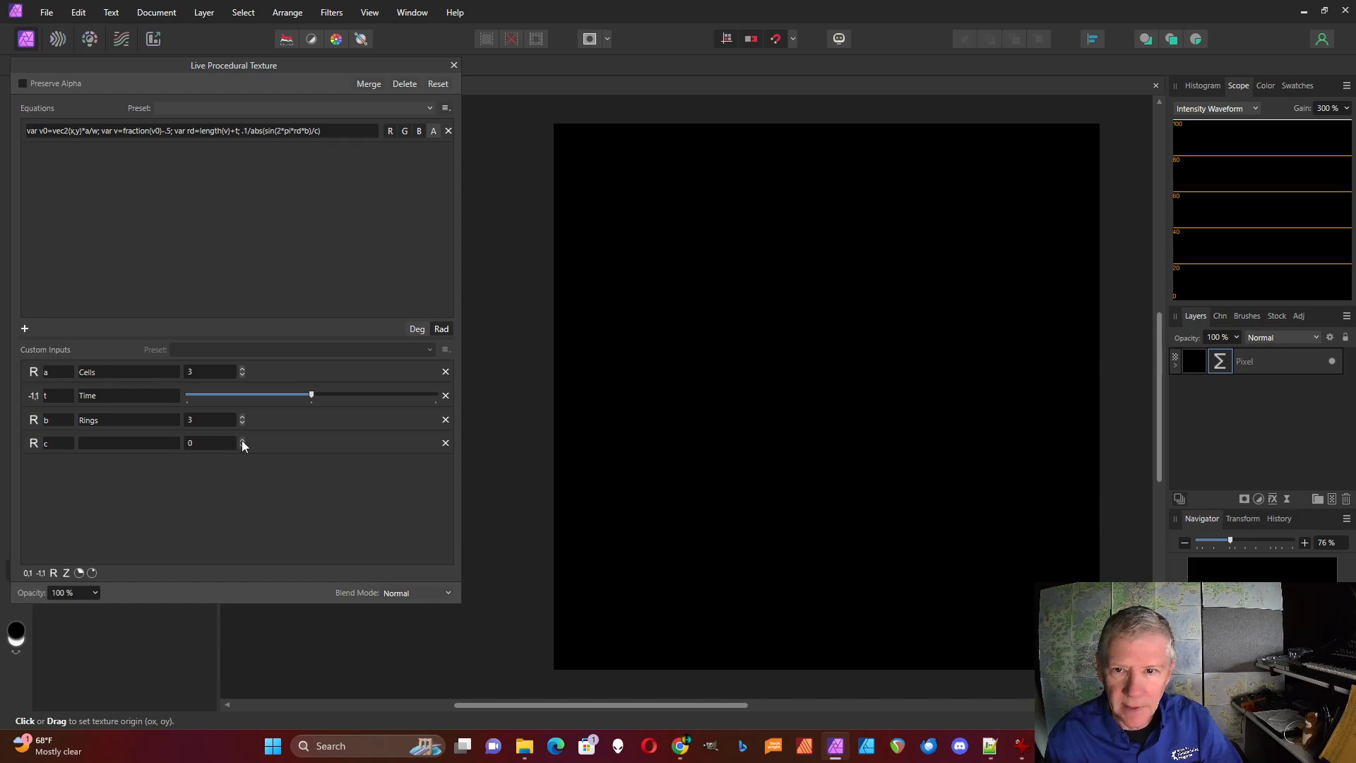
{"action": "left_click", "coordinate": [242, 439]}
{"action": "left_click", "coordinate": [242, 439]}
{"action": "left_click", "coordinate": [242, 438]}
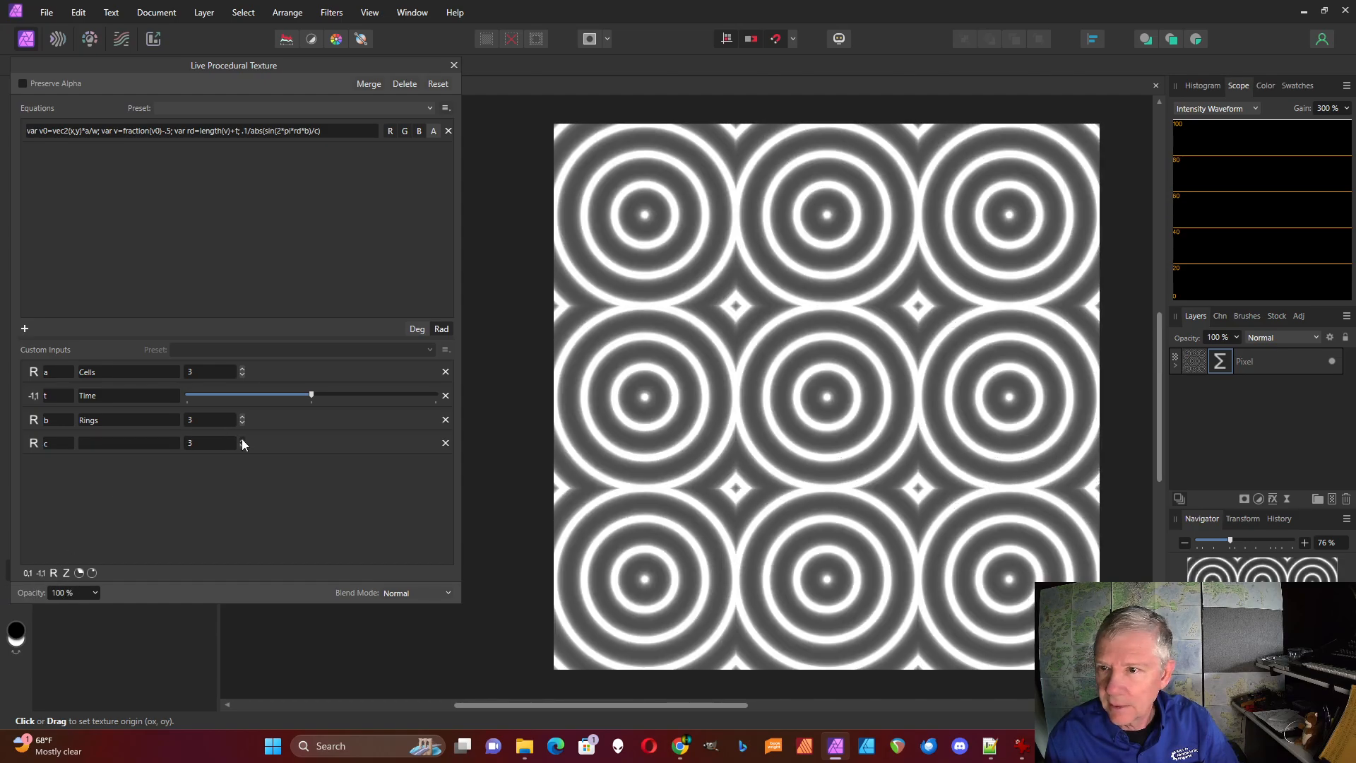
{"action": "left_click", "coordinate": [242, 439]}
{"action": "left_click", "coordinate": [242, 439]}
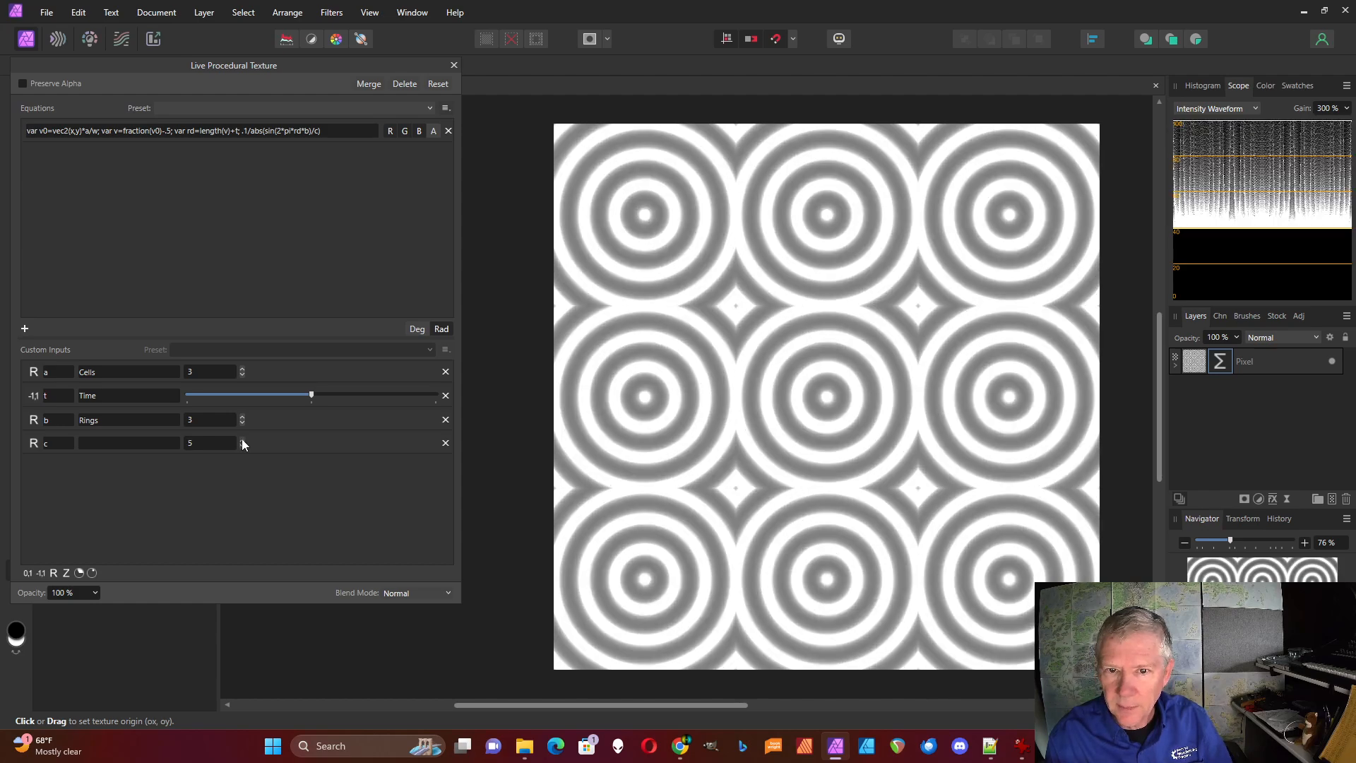
Change the numerator of the output expression to .02
{"action": "left_click", "coordinate": [247, 133]}
{"action": "left_click", "coordinate": [247, 133]}
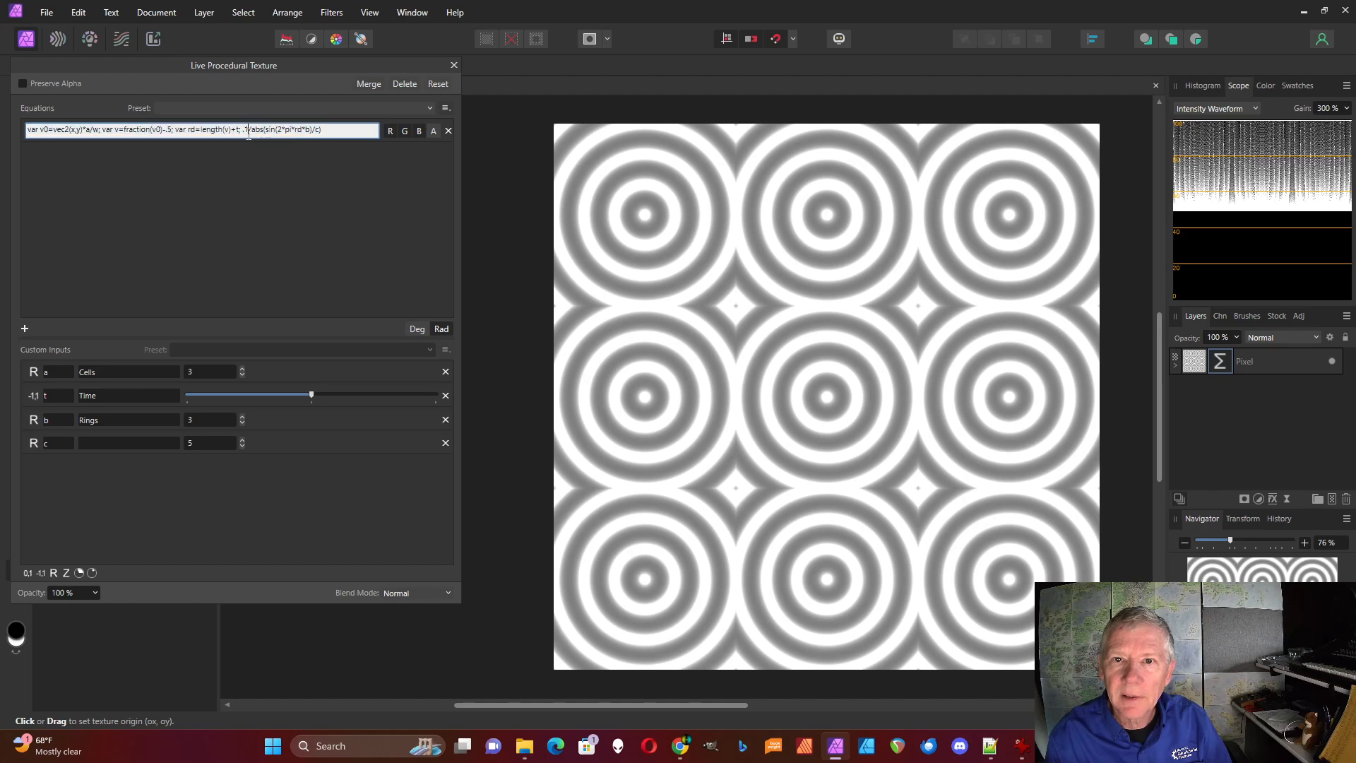
{"action": "key", "text": "Delete"}
{"action": "key", "text": "Delete"}
{"action": "type", "text": ".02"}
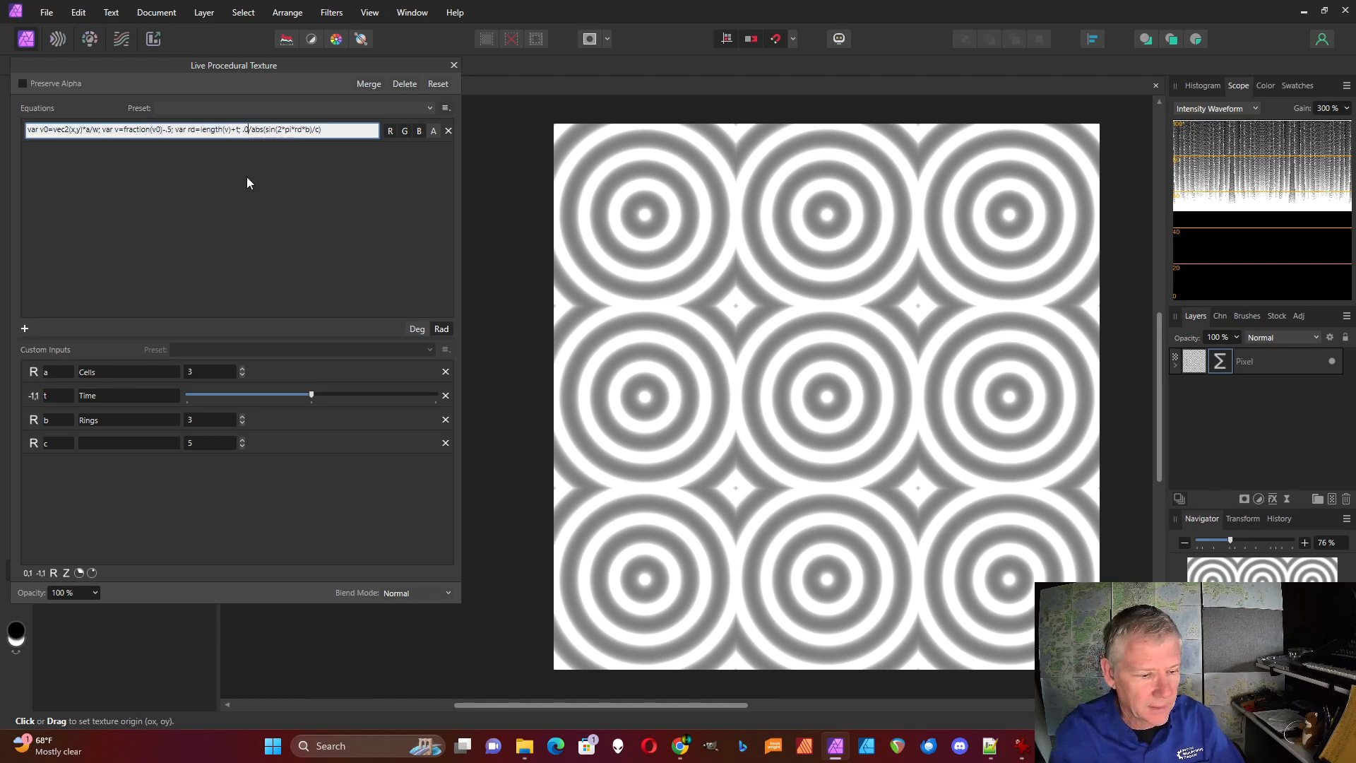
{"action": "key", "text": "Return"}
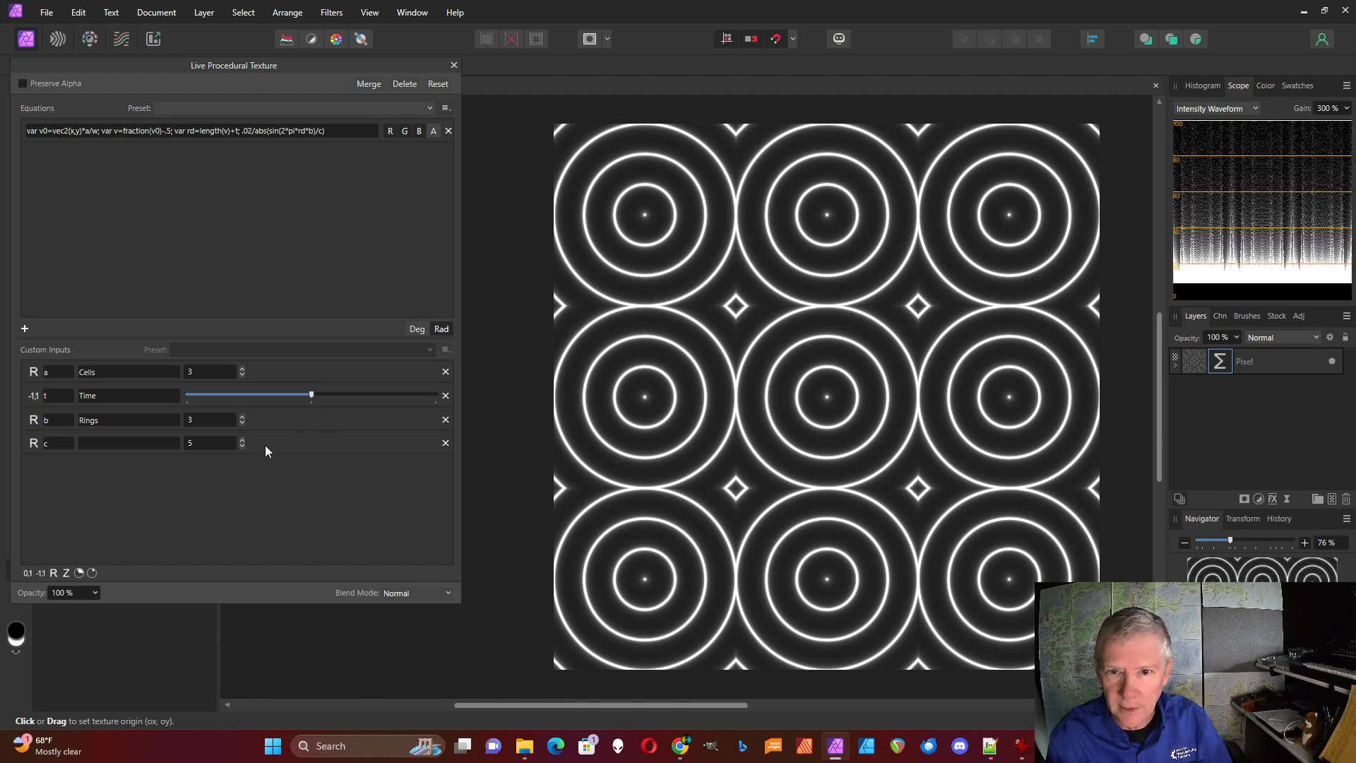
Try out higher values of custom input c, stepping it up past 7
{"action": "left_click", "coordinate": [243, 439]}
{"action": "left_click", "coordinate": [243, 439]}
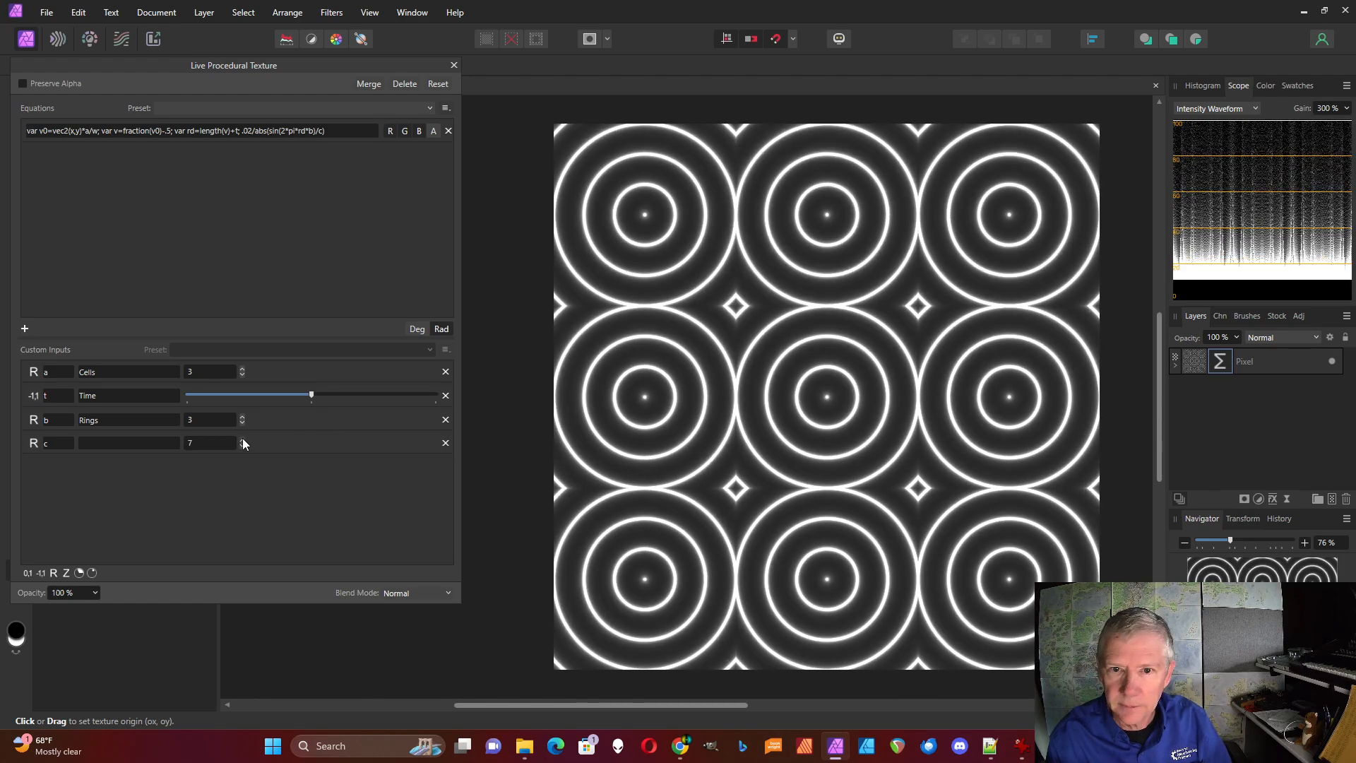
{"action": "left_click", "coordinate": [243, 439]}
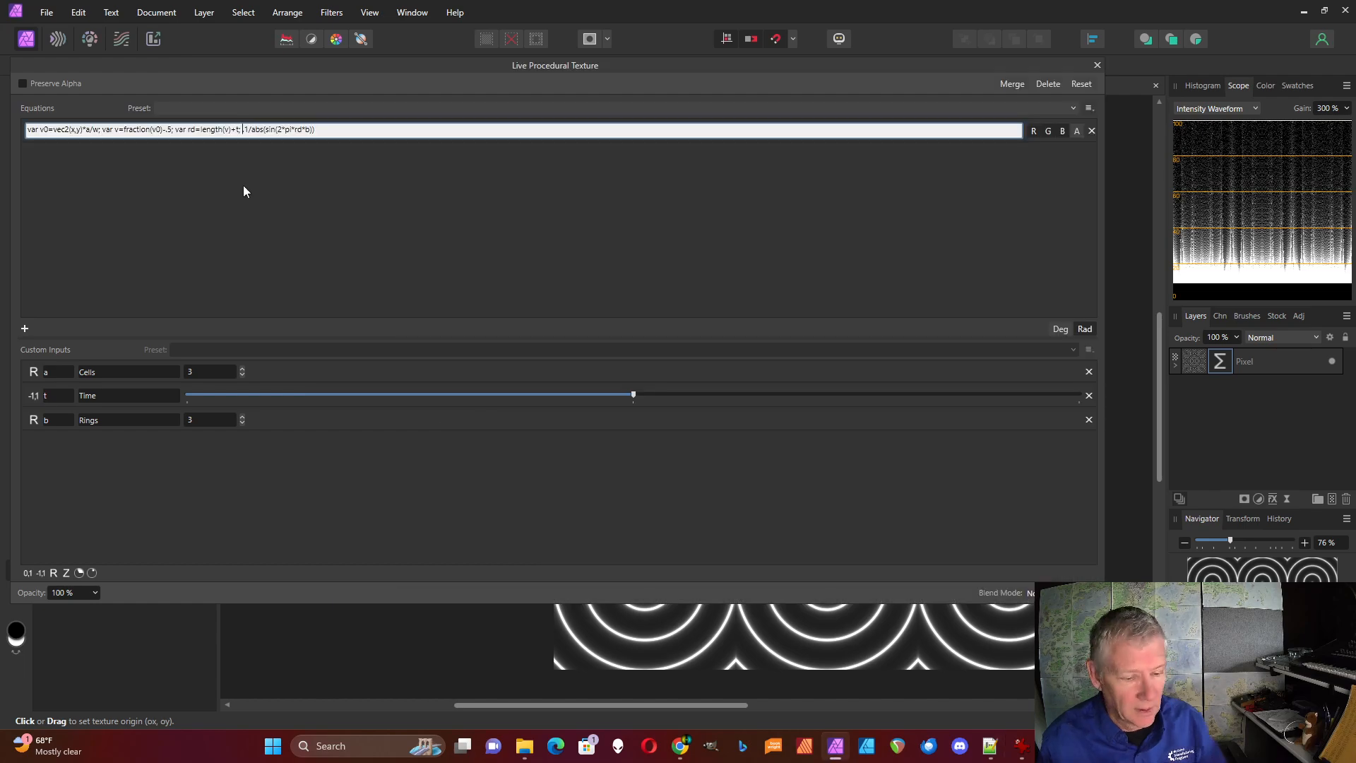
Begin a colour variable before the output expression with "var col=ap+bp*cos(2*pi"
{"action": "type", "text": "var"}
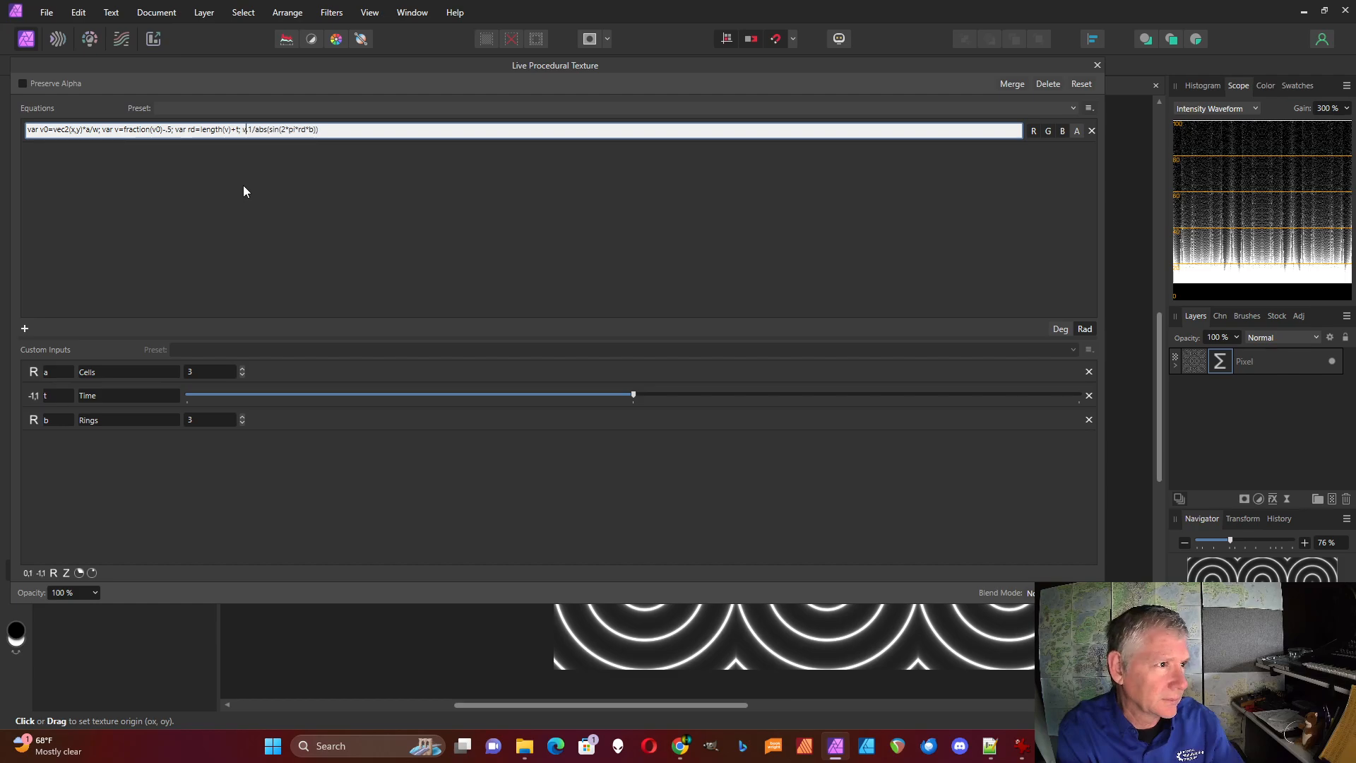
{"action": "type", "text": " col"}
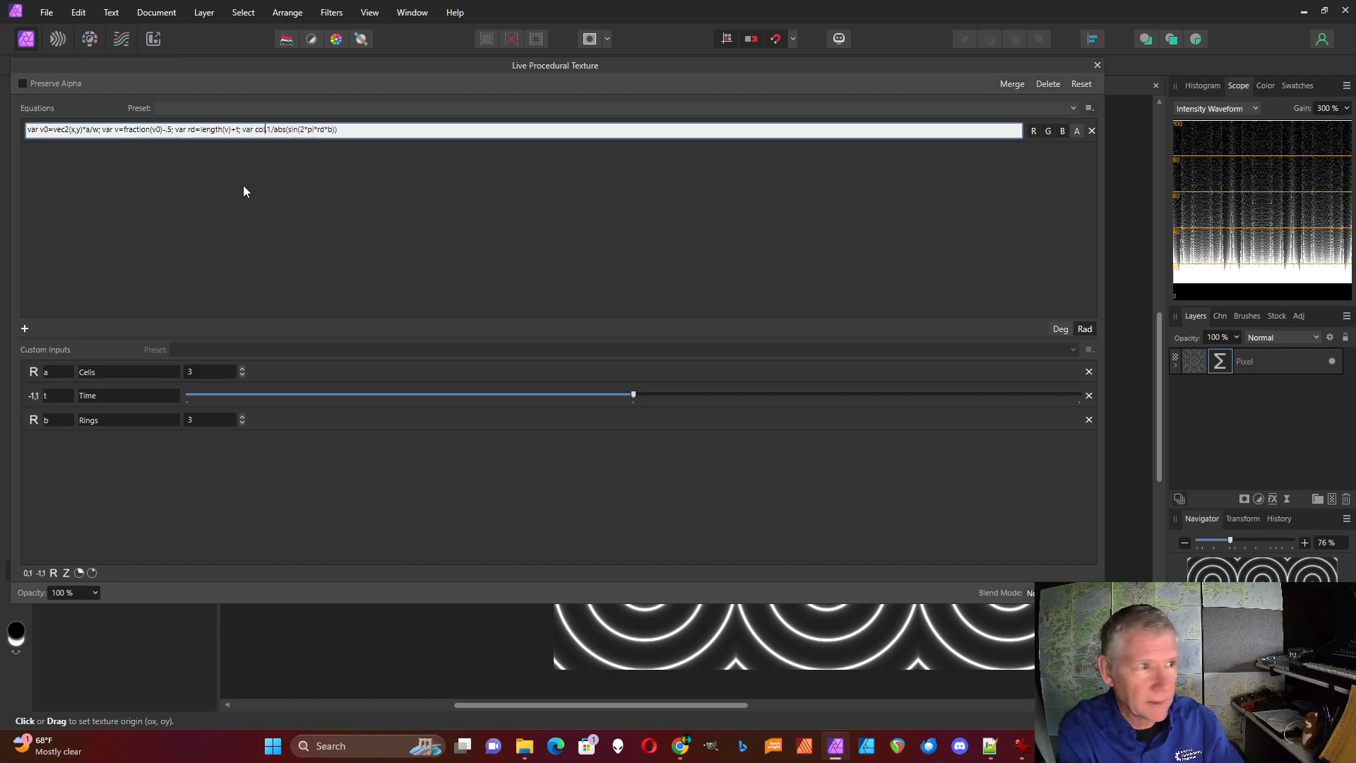
{"action": "type", "text": "=ap"}
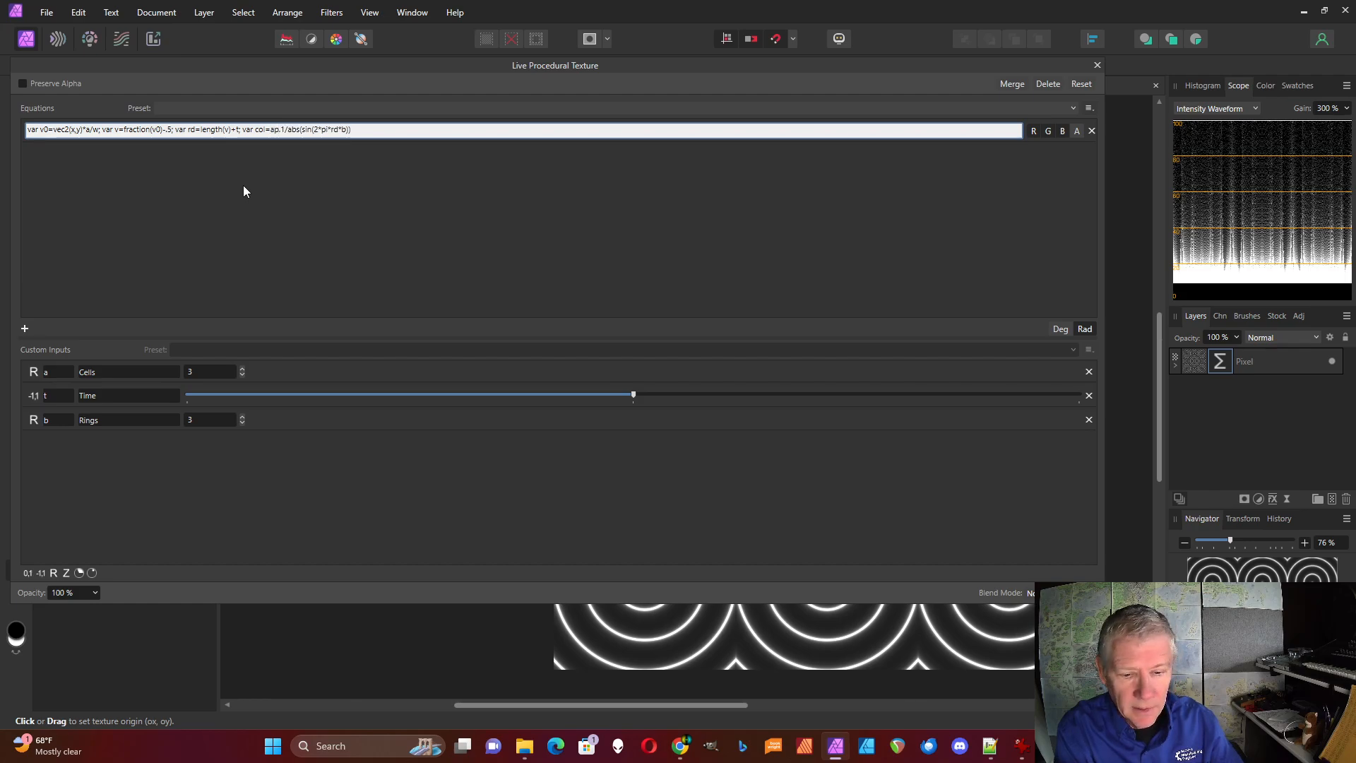
{"action": "type", "text": "+bp"}
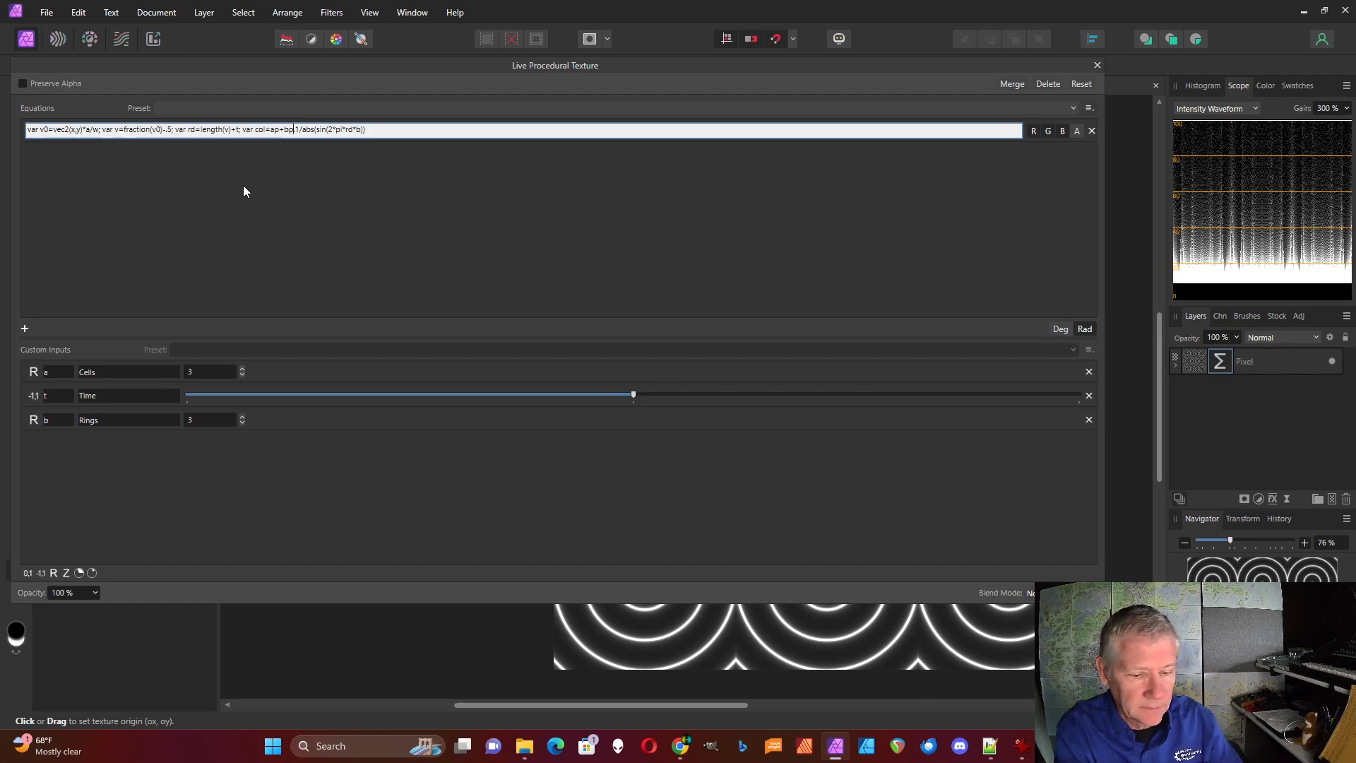
{"action": "type", "text": "*cos"}
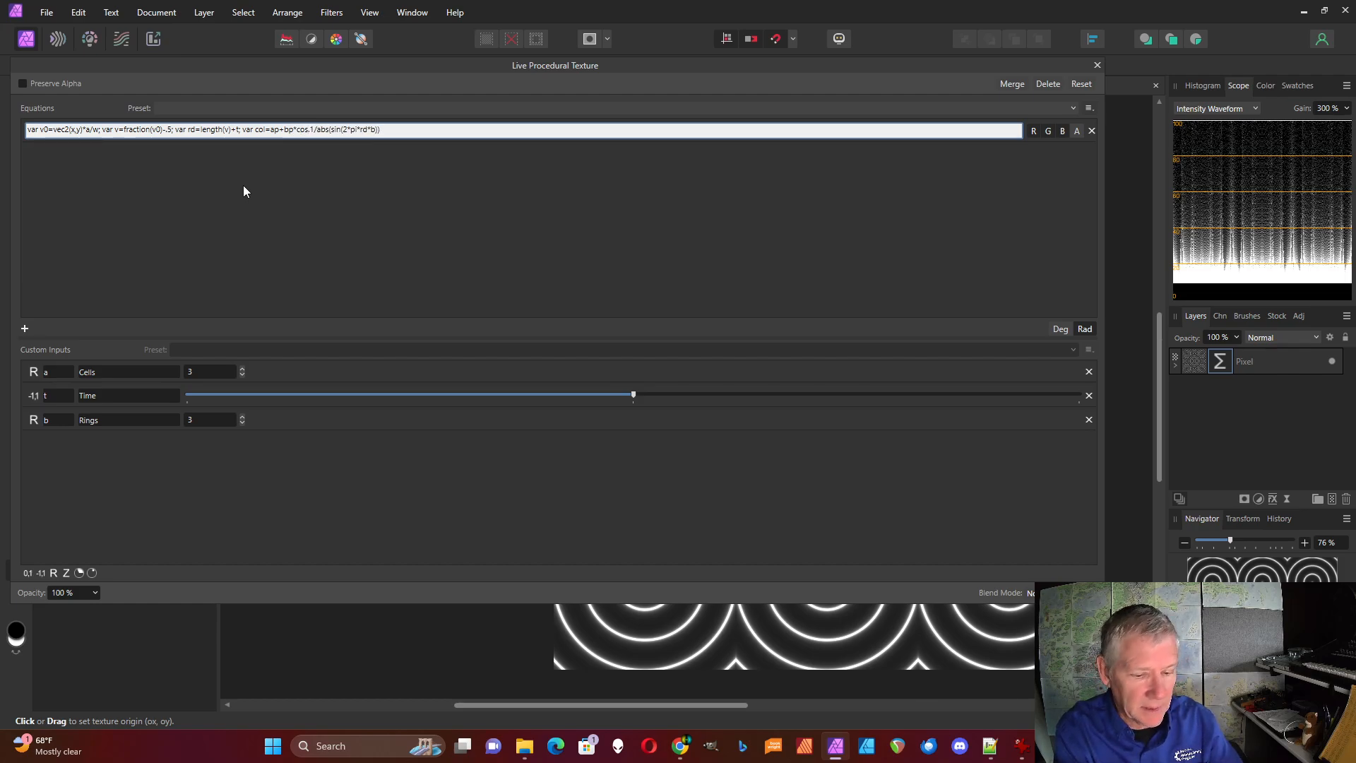
{"action": "type", "text": "("}
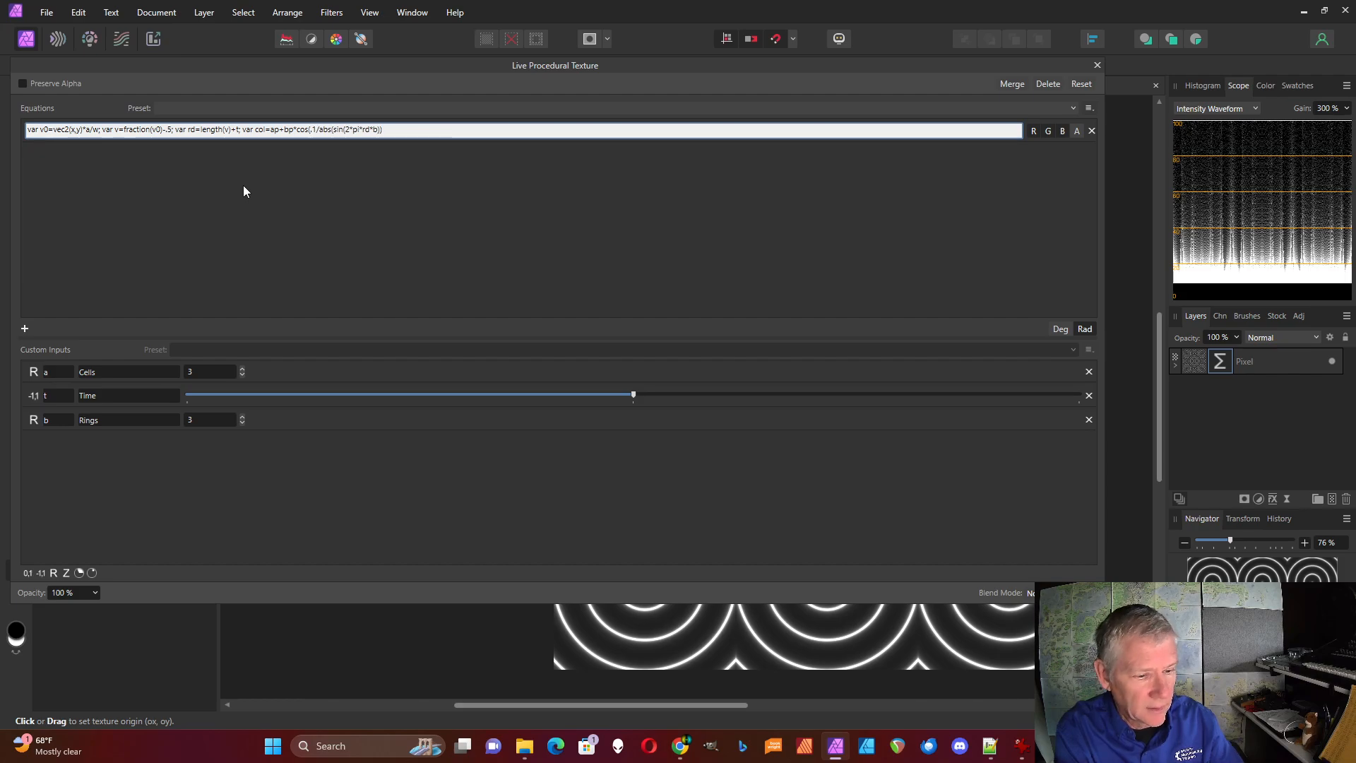
{"action": "type", "text": "2*pi"}
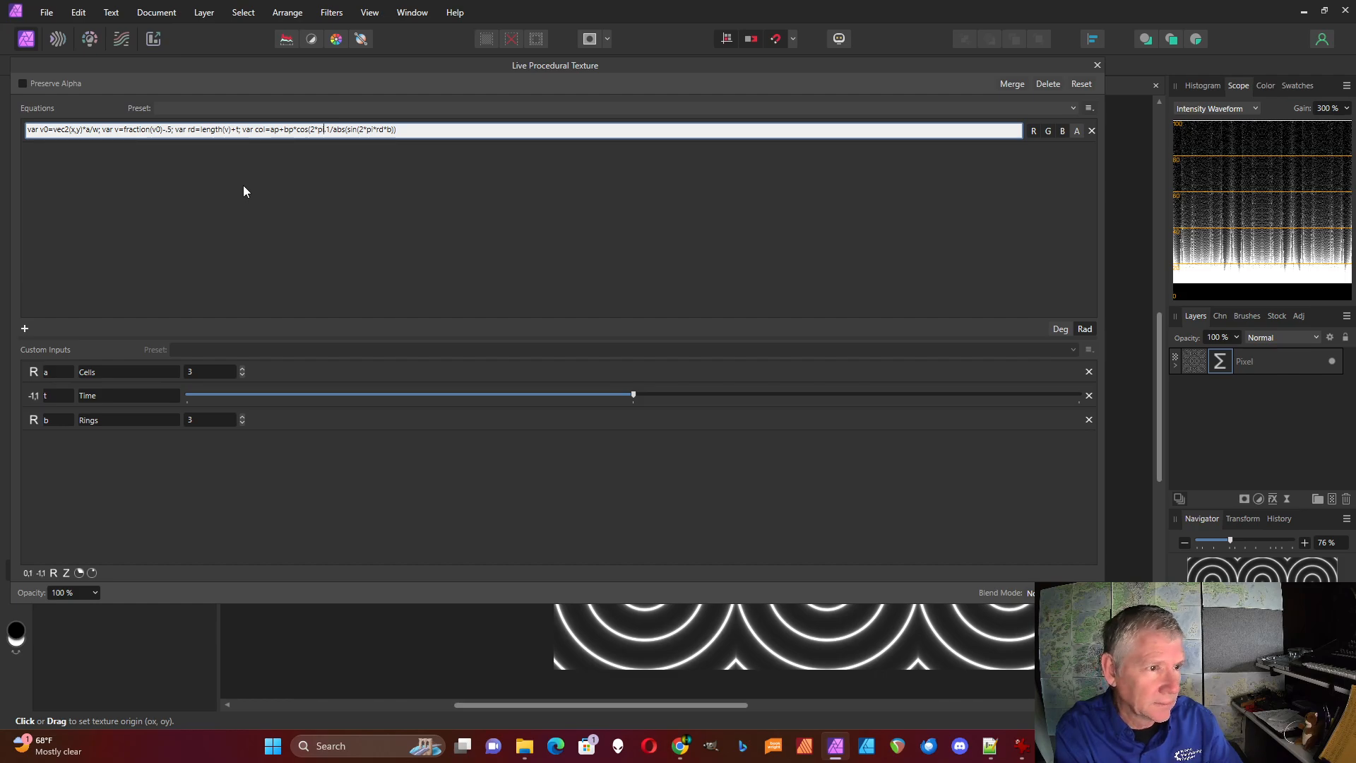
{"action": "type", "text": "*"}
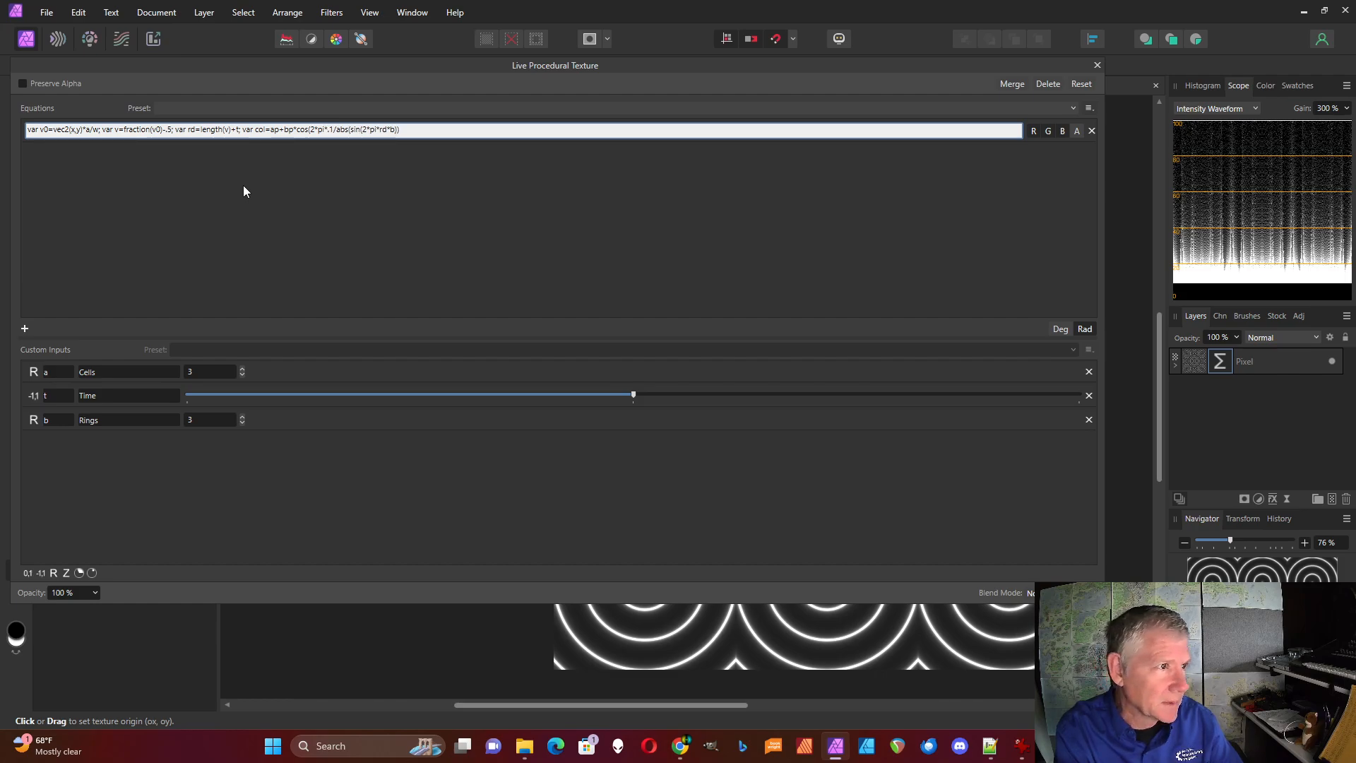
{"action": "type", "text": "("}
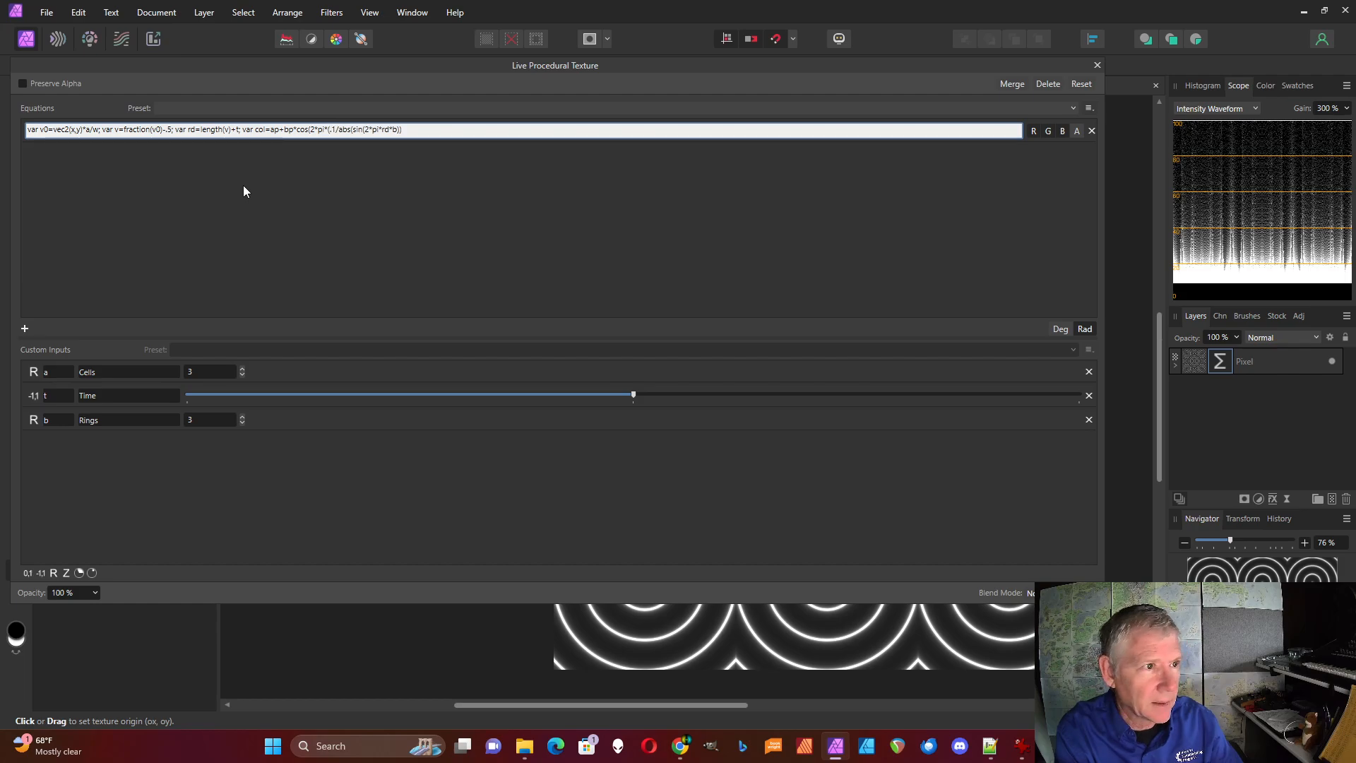
{"action": "type", "text": "cp"}
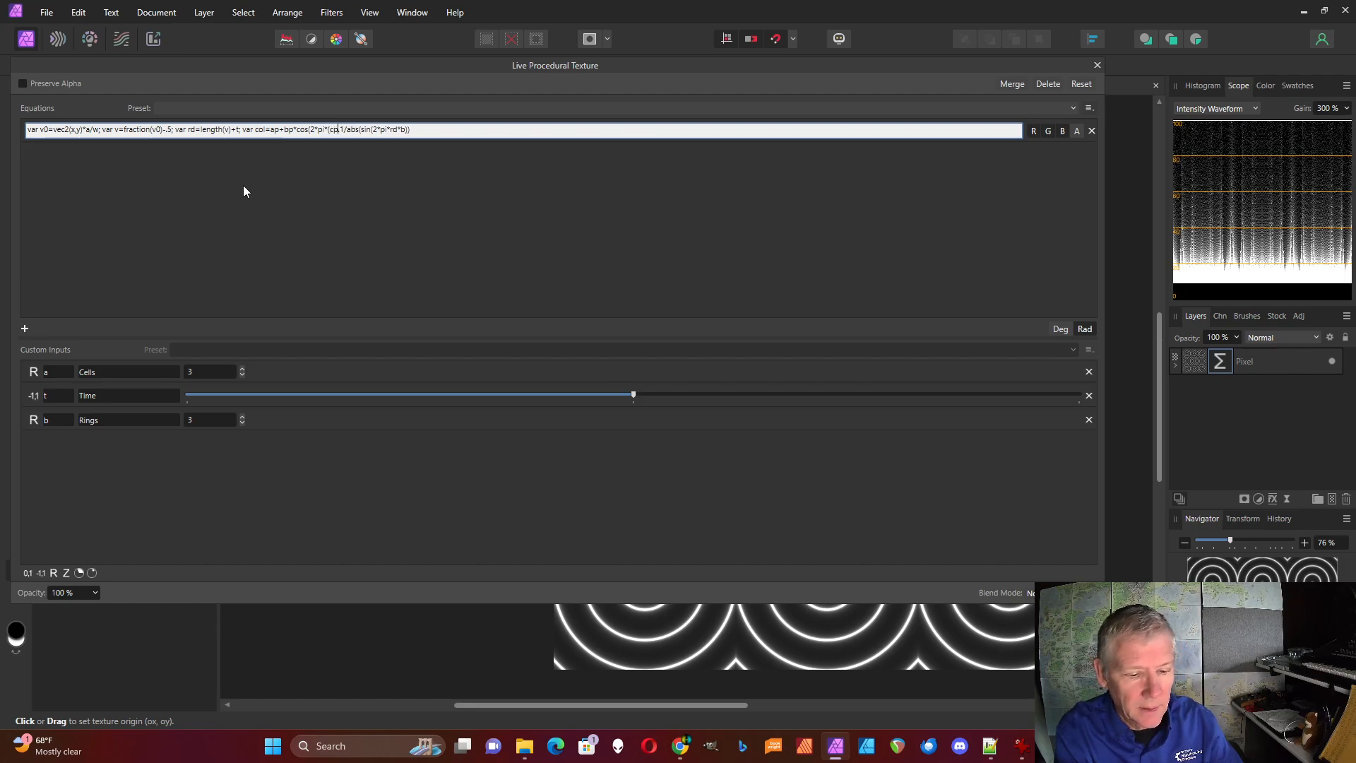
{"action": "type", "text": "*rd"}
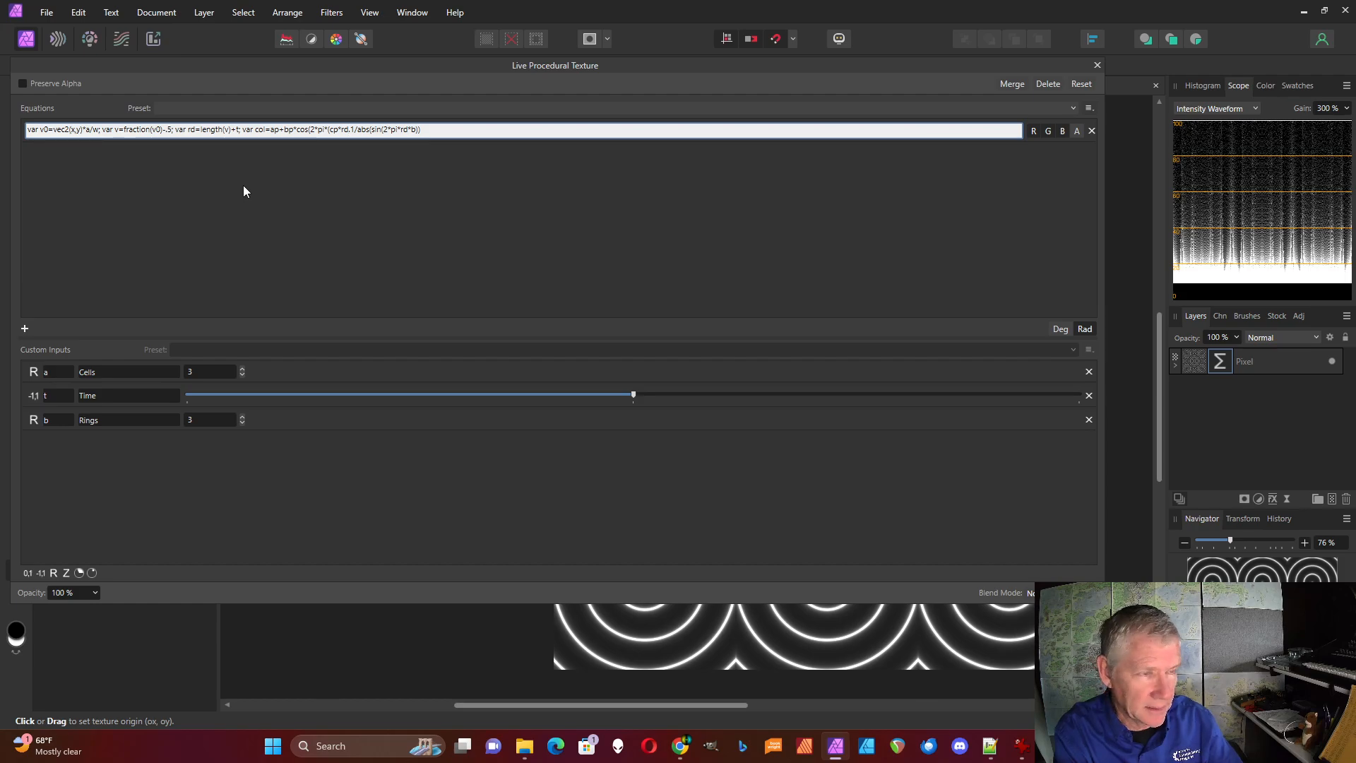
Complete the col variable's cosine term with "*(cp*rd+dp));", keeping it separate from the output expression
{"action": "type", "text": "+dp"}
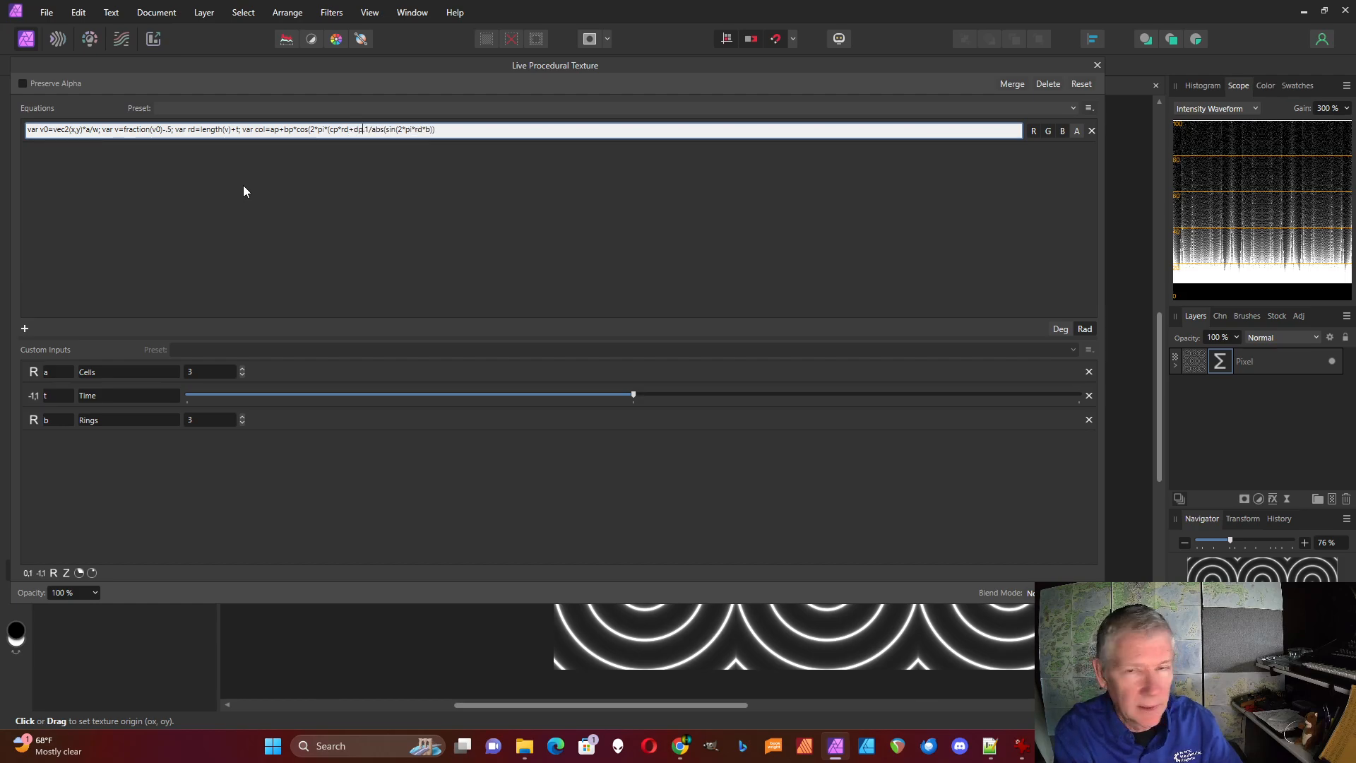
{"action": "type", "text": "("}
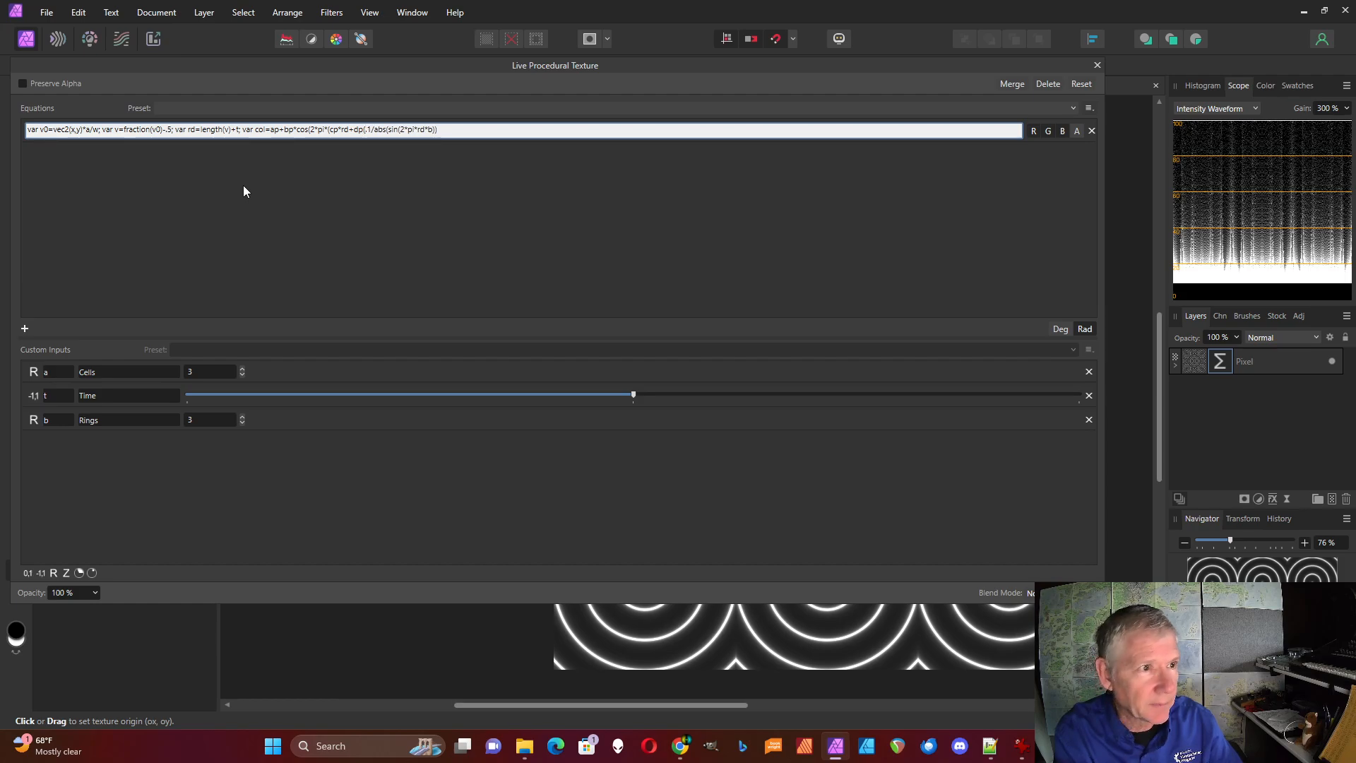
{"action": "key", "text": "BackSpace"}
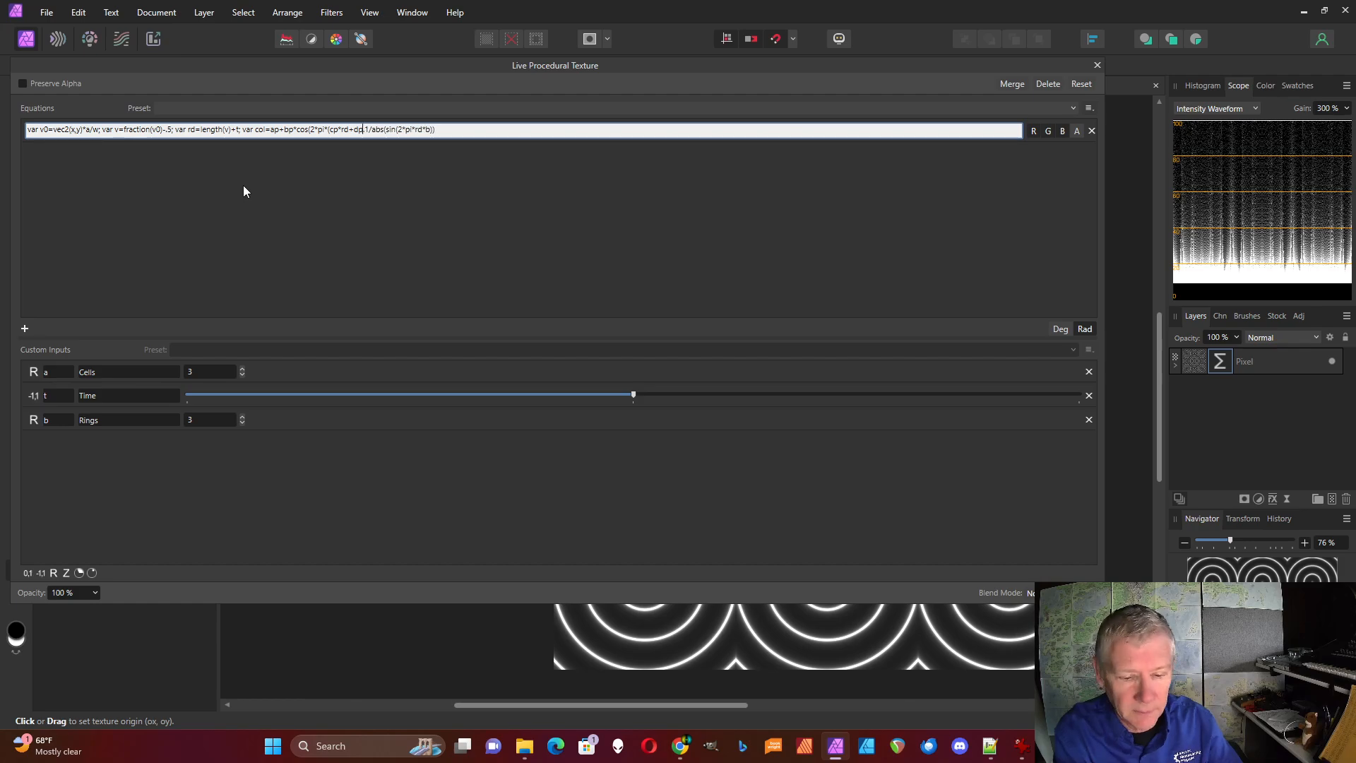
{"action": "type", "text": "))"}
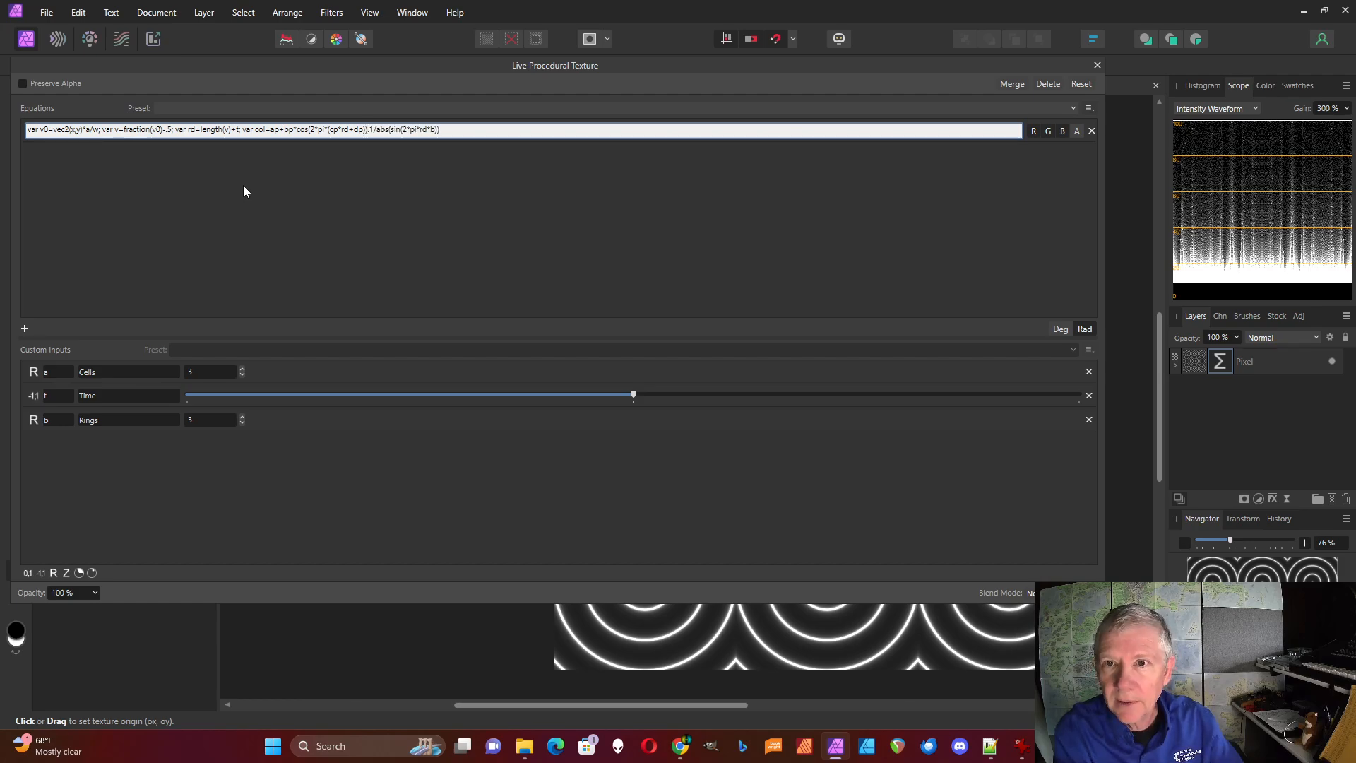
{"action": "type", "text": ";"}
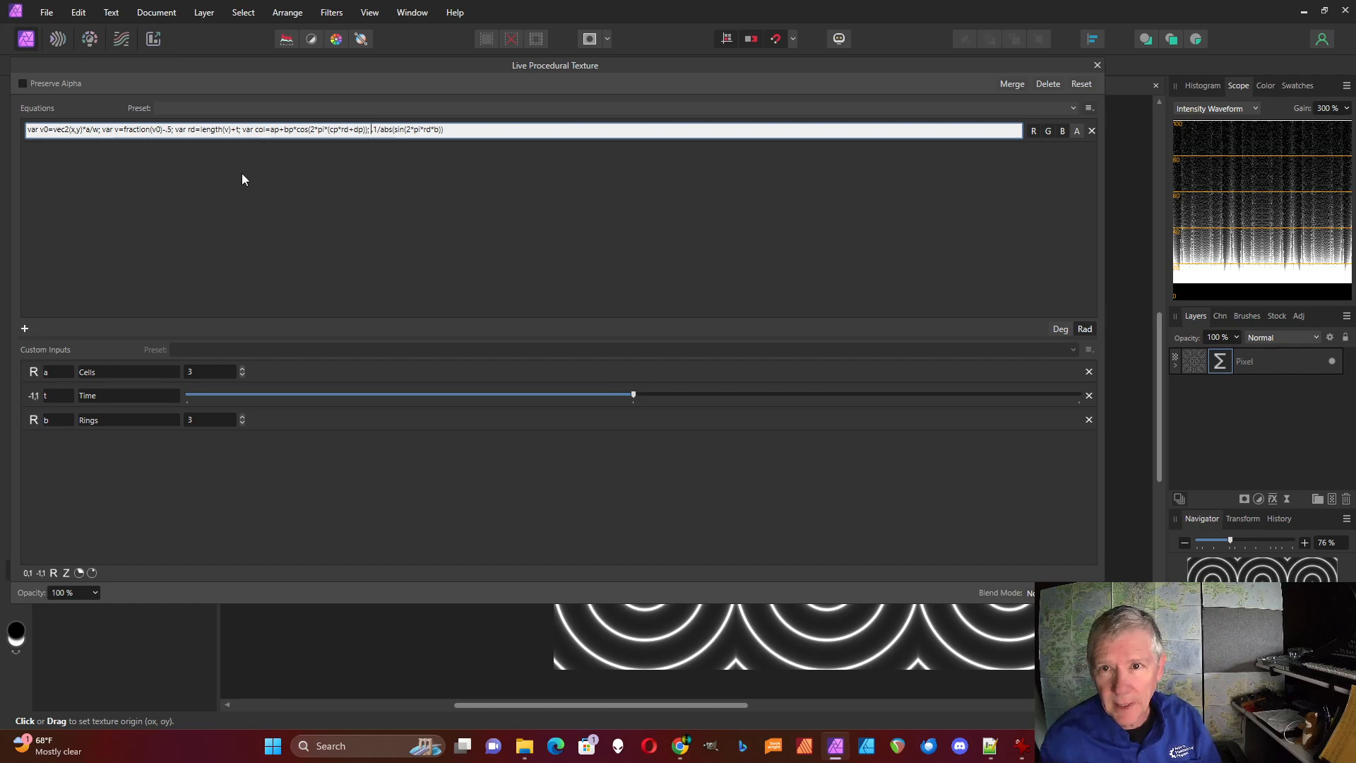
Define the palette variable ap ahead of col as "var ap=vec3(.5);"
{"action": "left_click", "coordinate": [243, 130]}
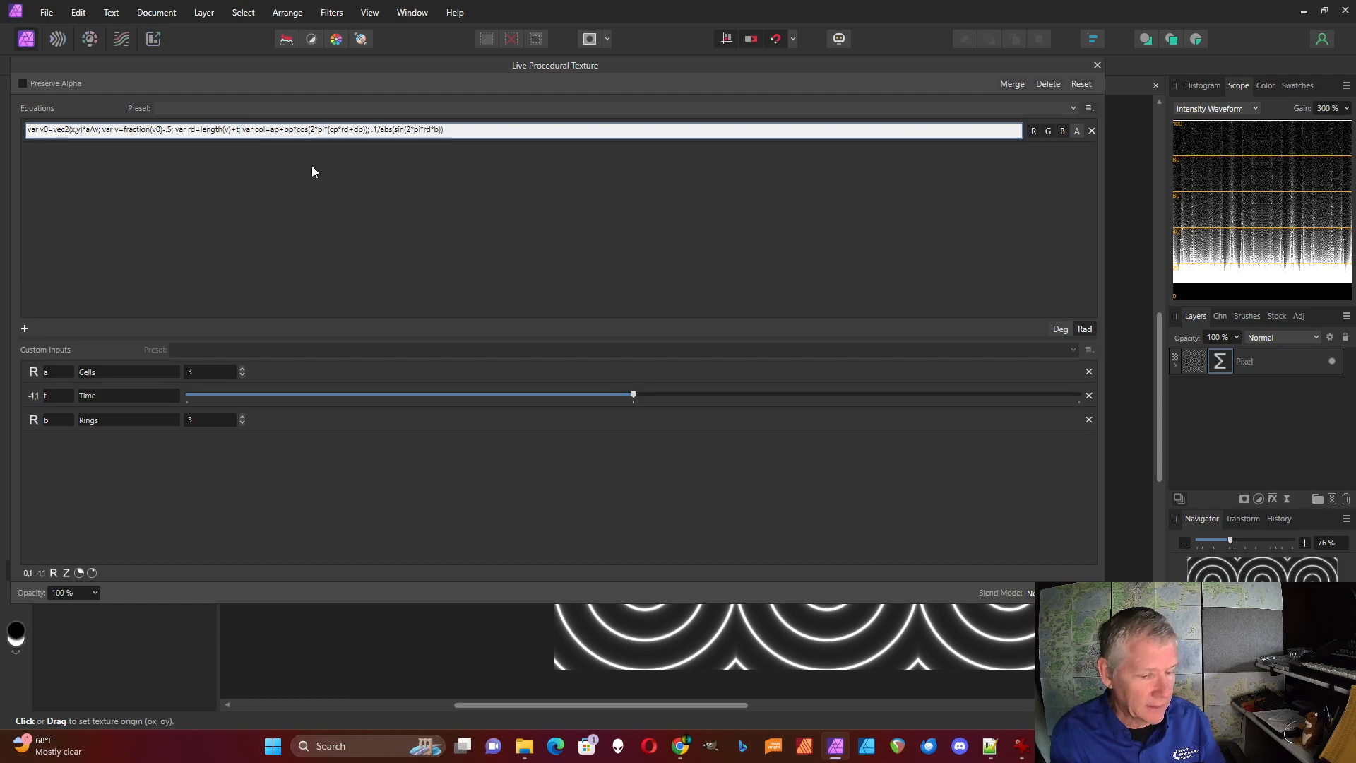
{"action": "type", "text": "var "}
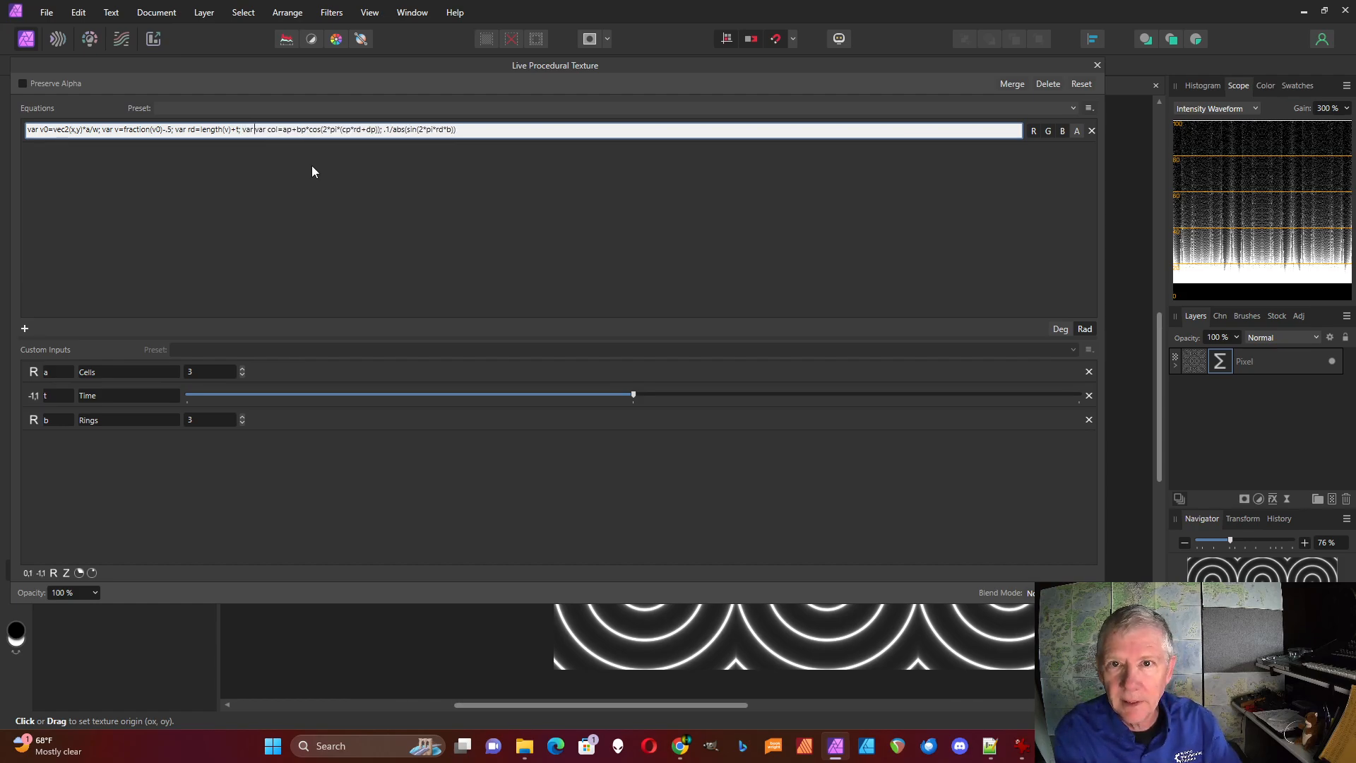
{"action": "type", "text": "ap"}
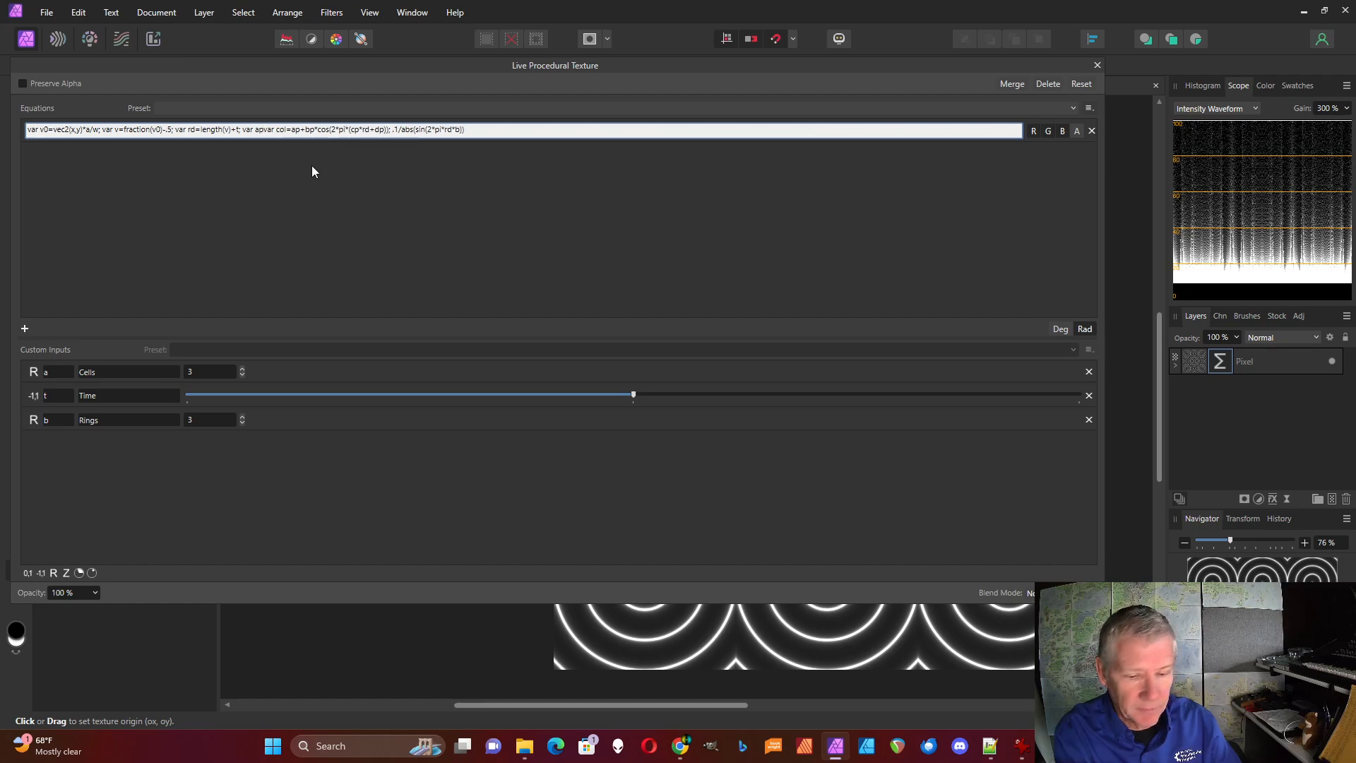
{"action": "type", "text": "=vec"}
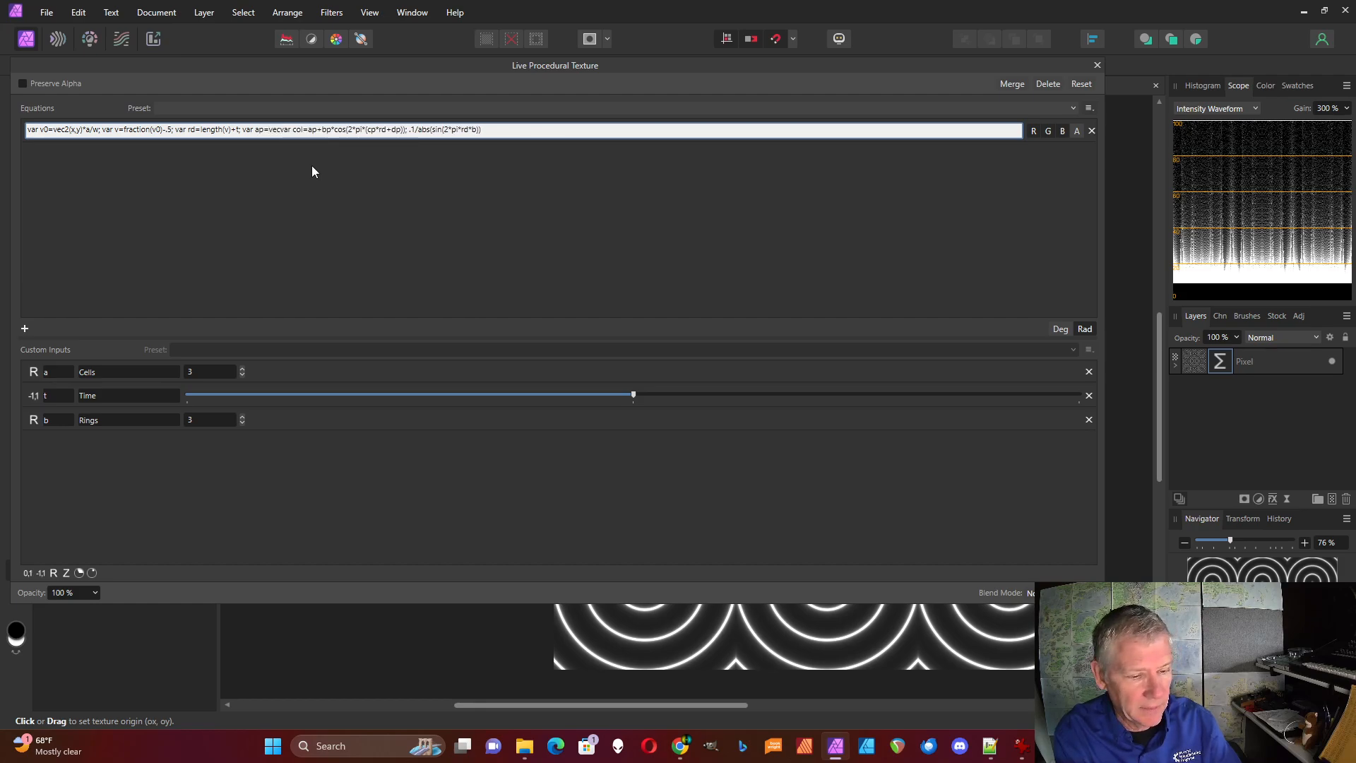
{"action": "type", "text": "3("}
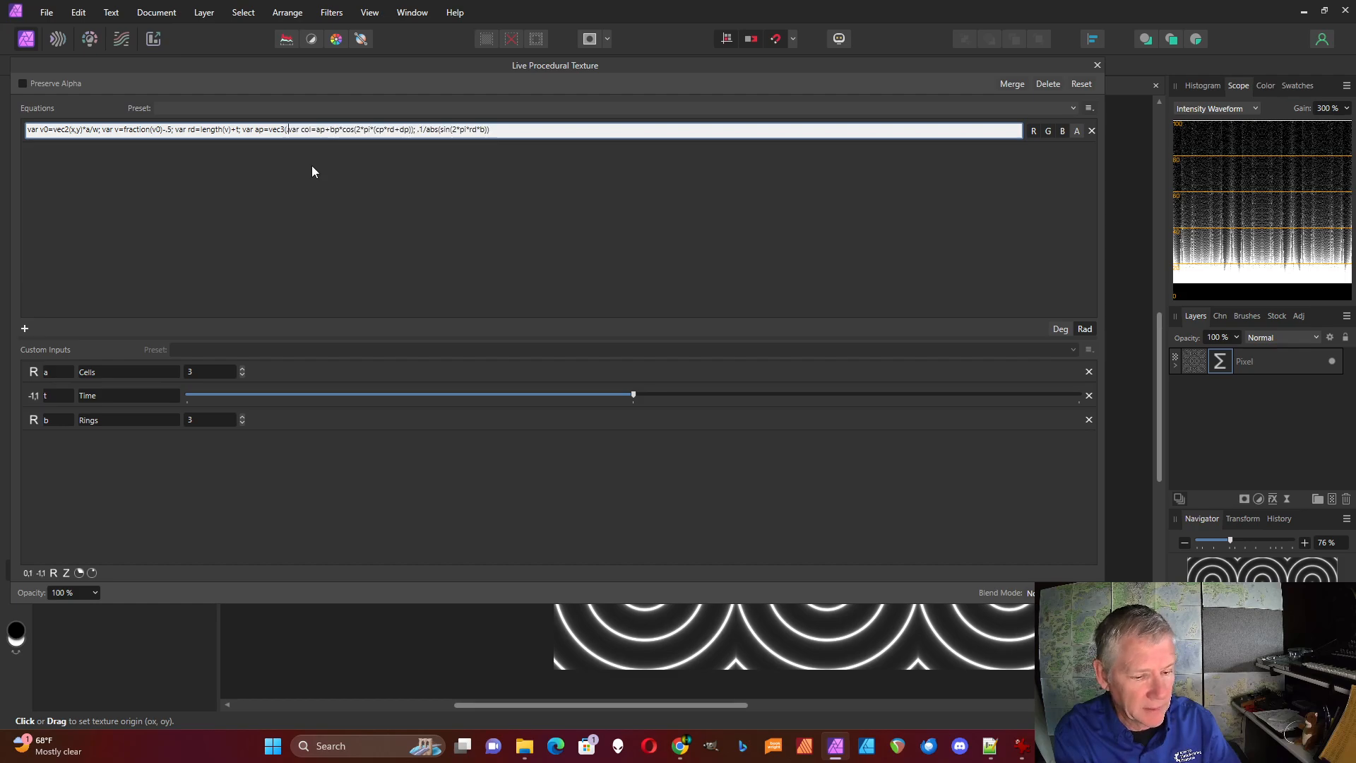
{"action": "type", "text": ".5"}
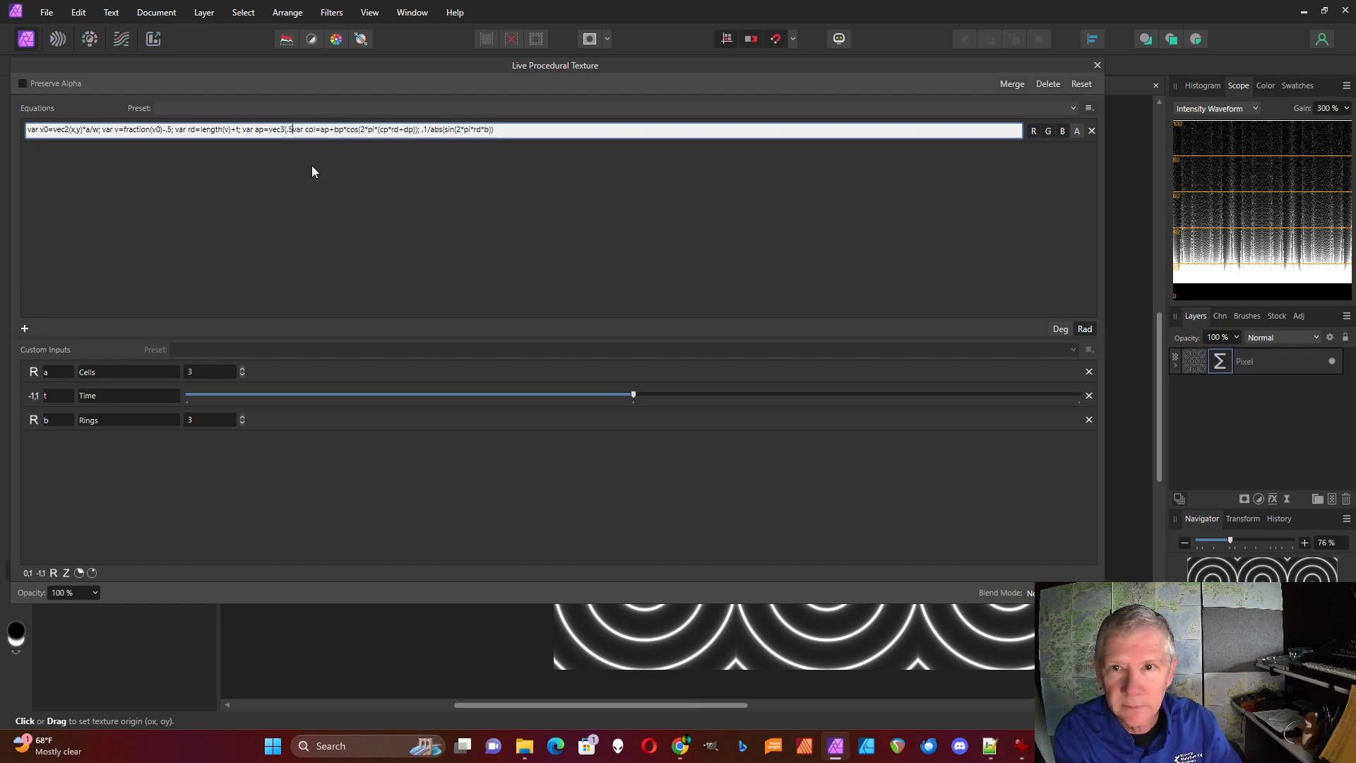
{"action": "type", "text": ");"}
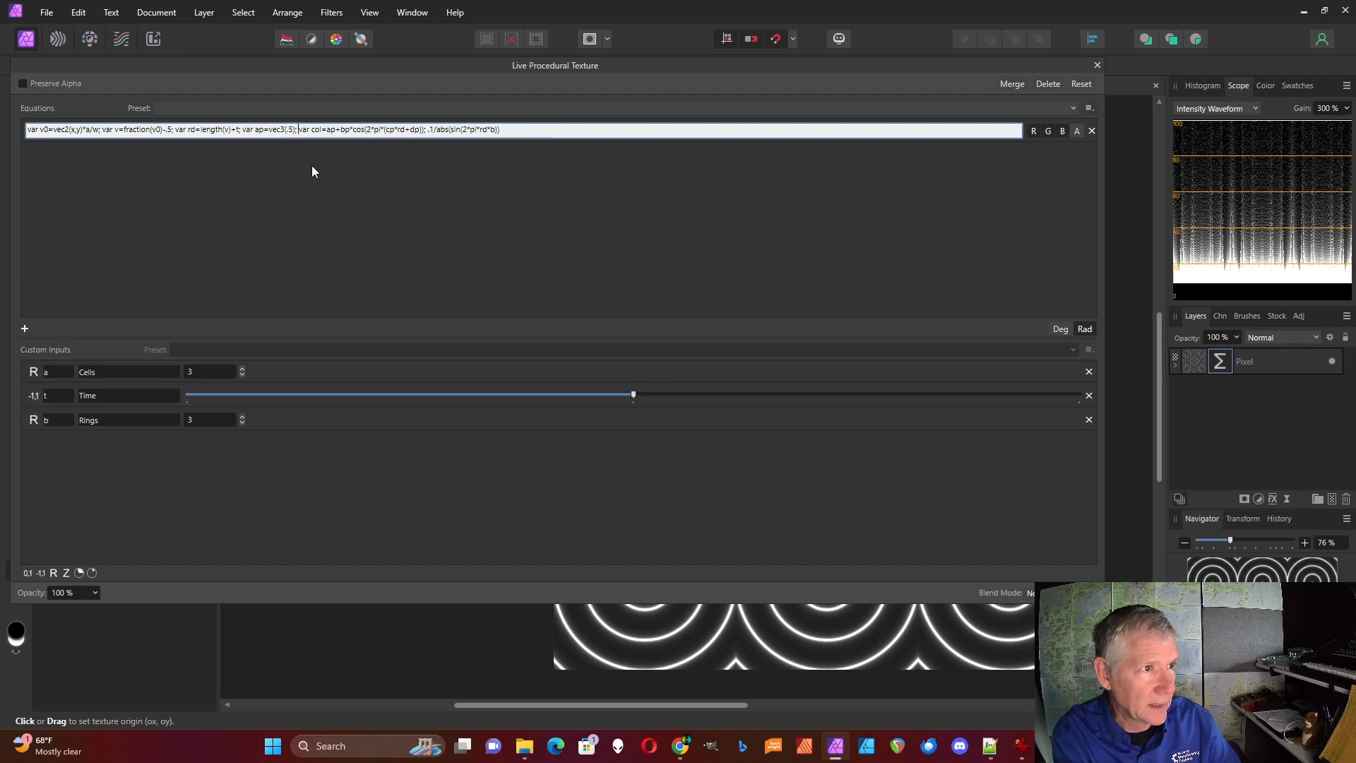
Define the palette variable bp between ap and col as "var bp=vec3(.5);"
{"action": "type", "text": "ve"}
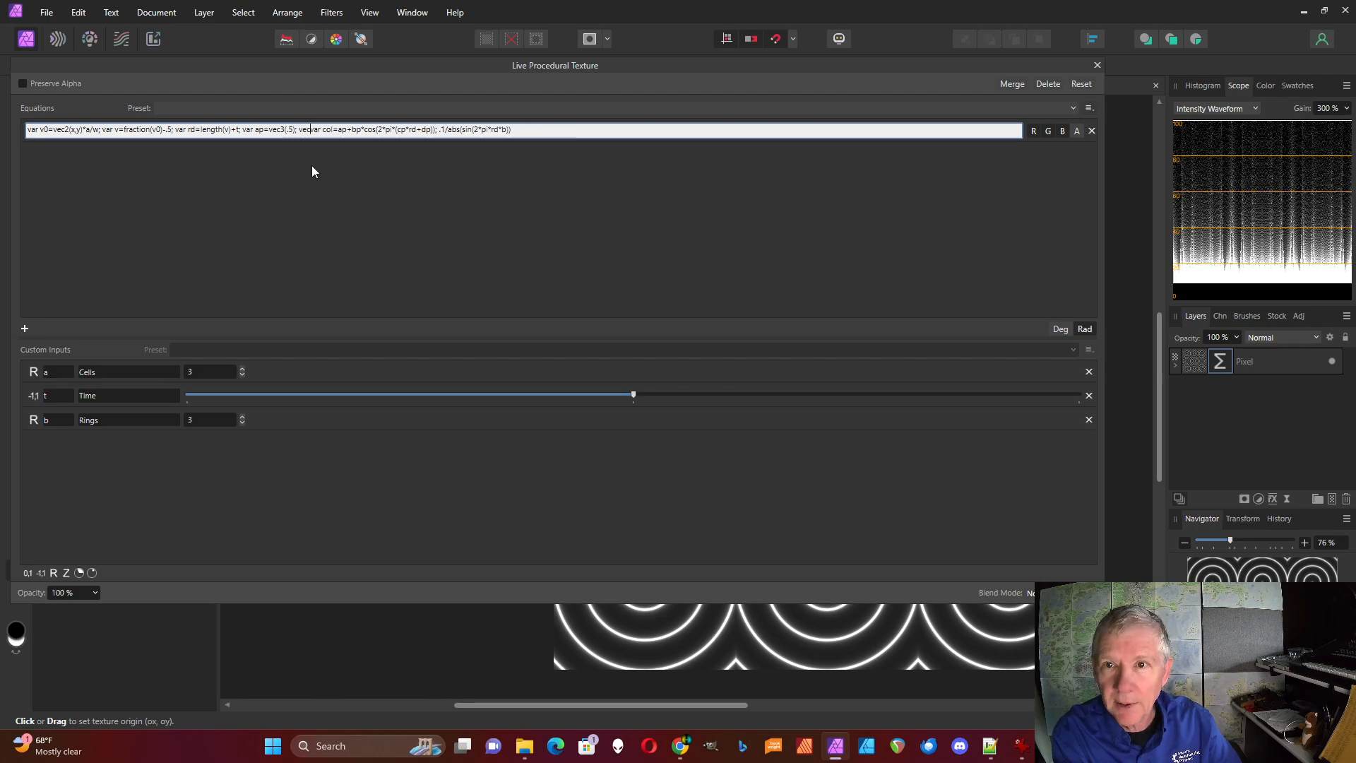
{"action": "type", "text": "c"}
{"action": "key", "text": "BackSpace"}
{"action": "key", "text": "BackSpace"}
{"action": "type", "text": "ar"}
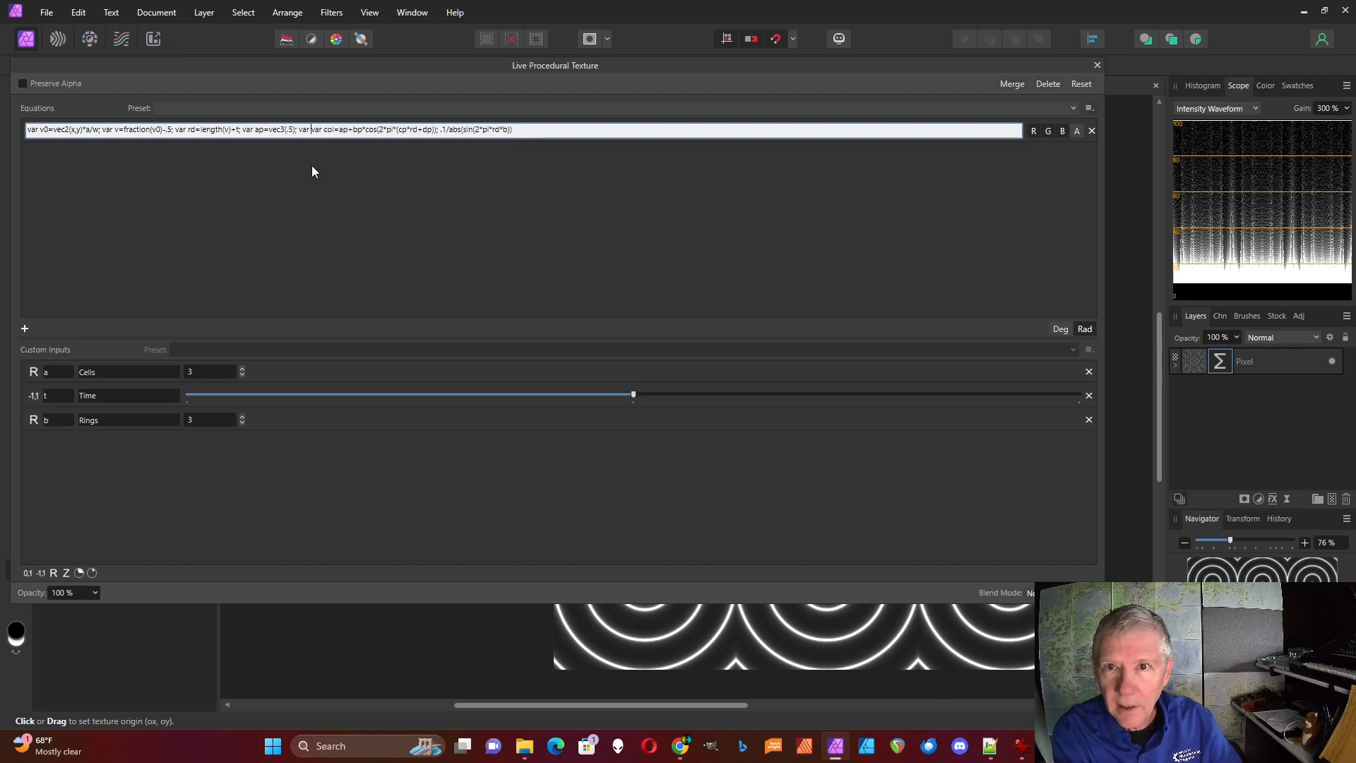
{"action": "type", "text": " bp"}
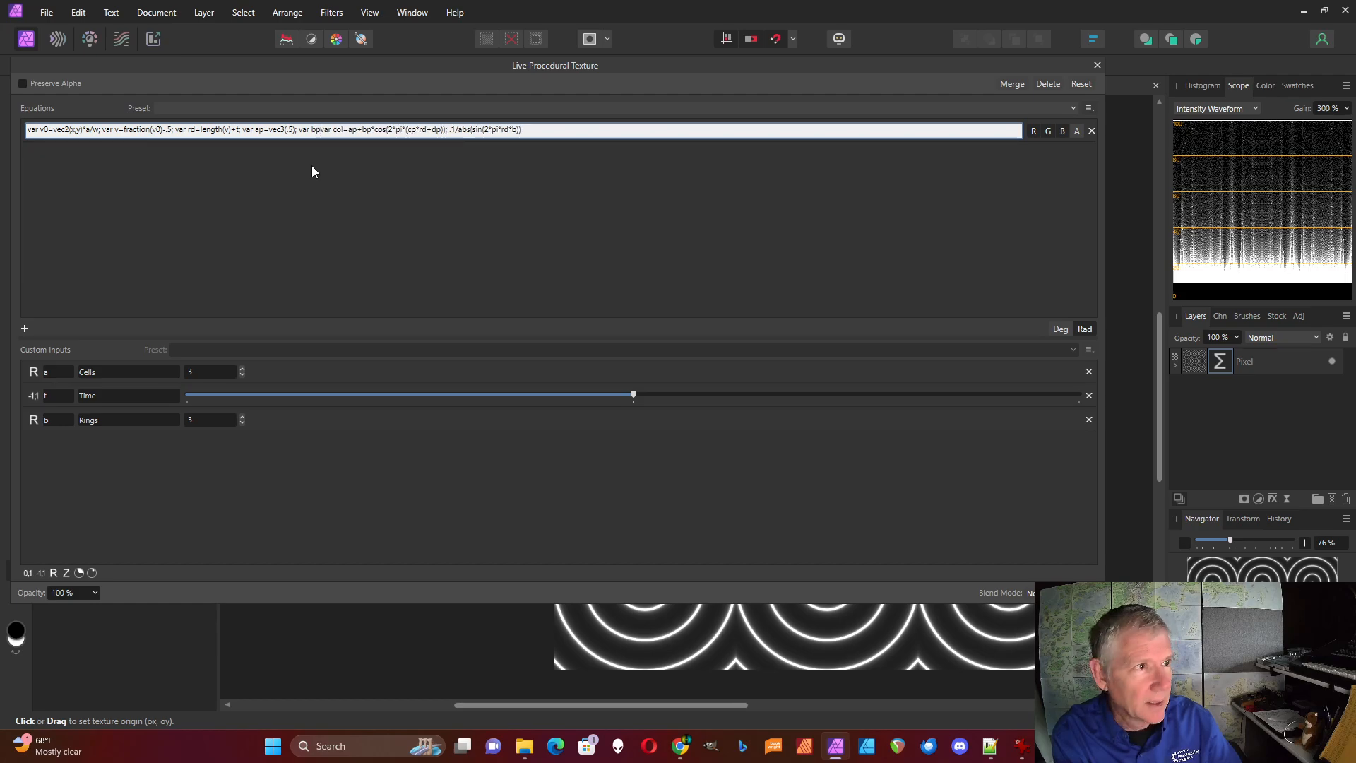
{"action": "type", "text": "=vec"}
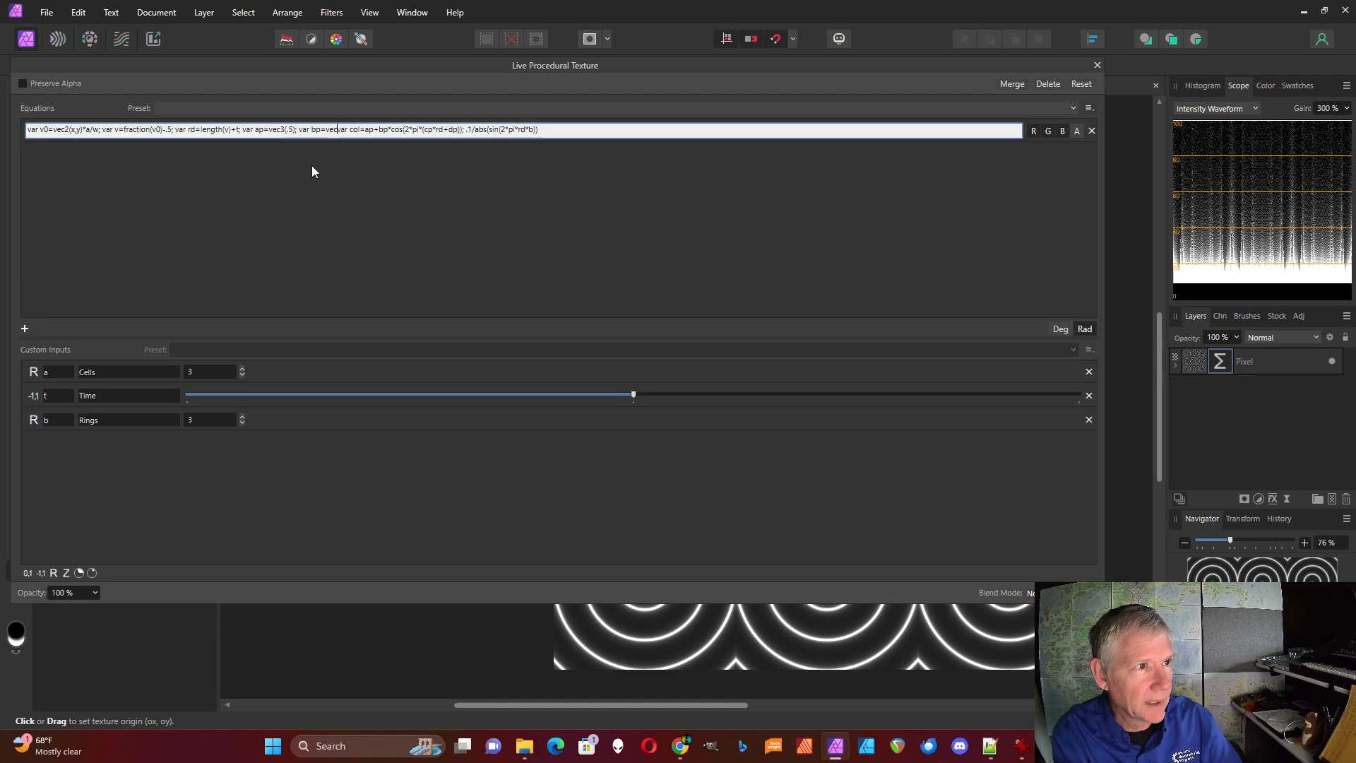
{"action": "type", "text": "3("}
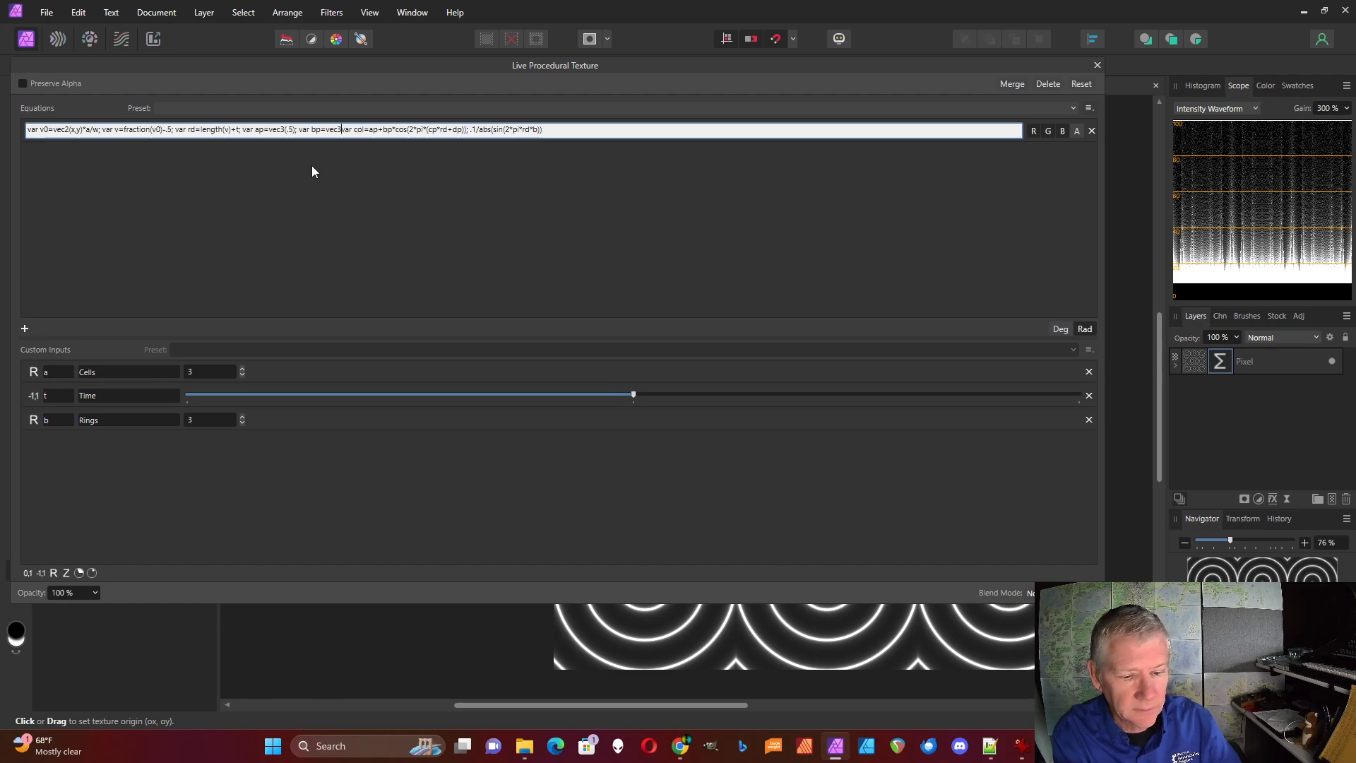
{"action": "type", "text": ".5"}
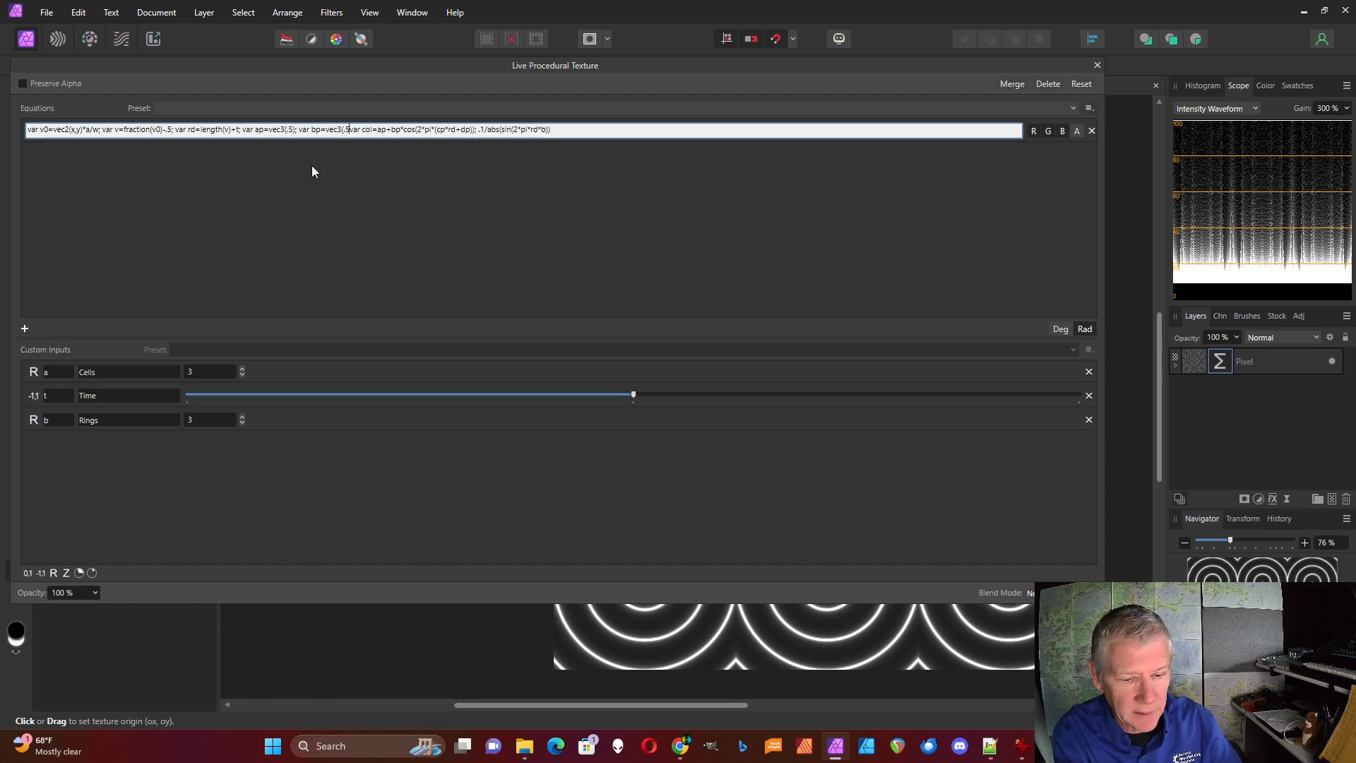
{"action": "type", "text": ");"}
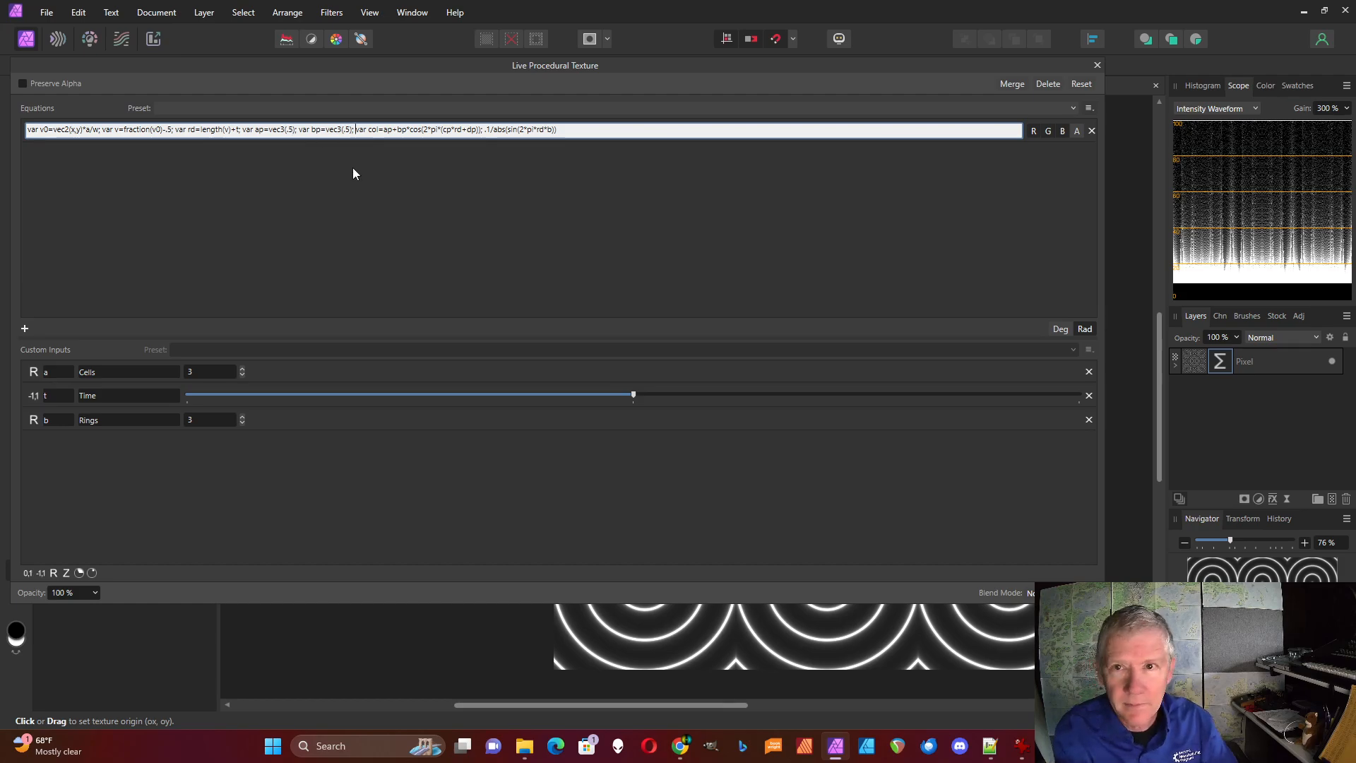
Add the palette variable cp after bp as "var cp=vec3(1);"
{"action": "type", "text": "var "}
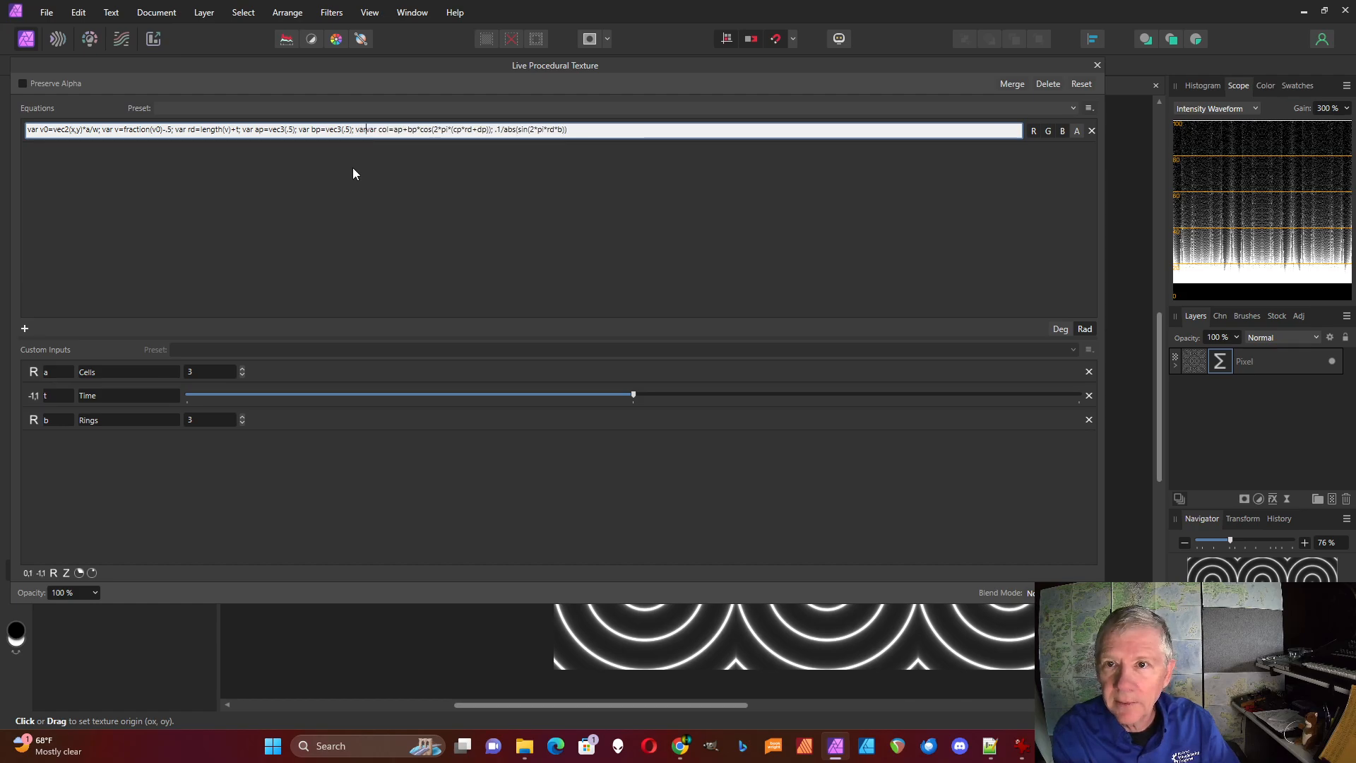
{"action": "type", "text": "cp"}
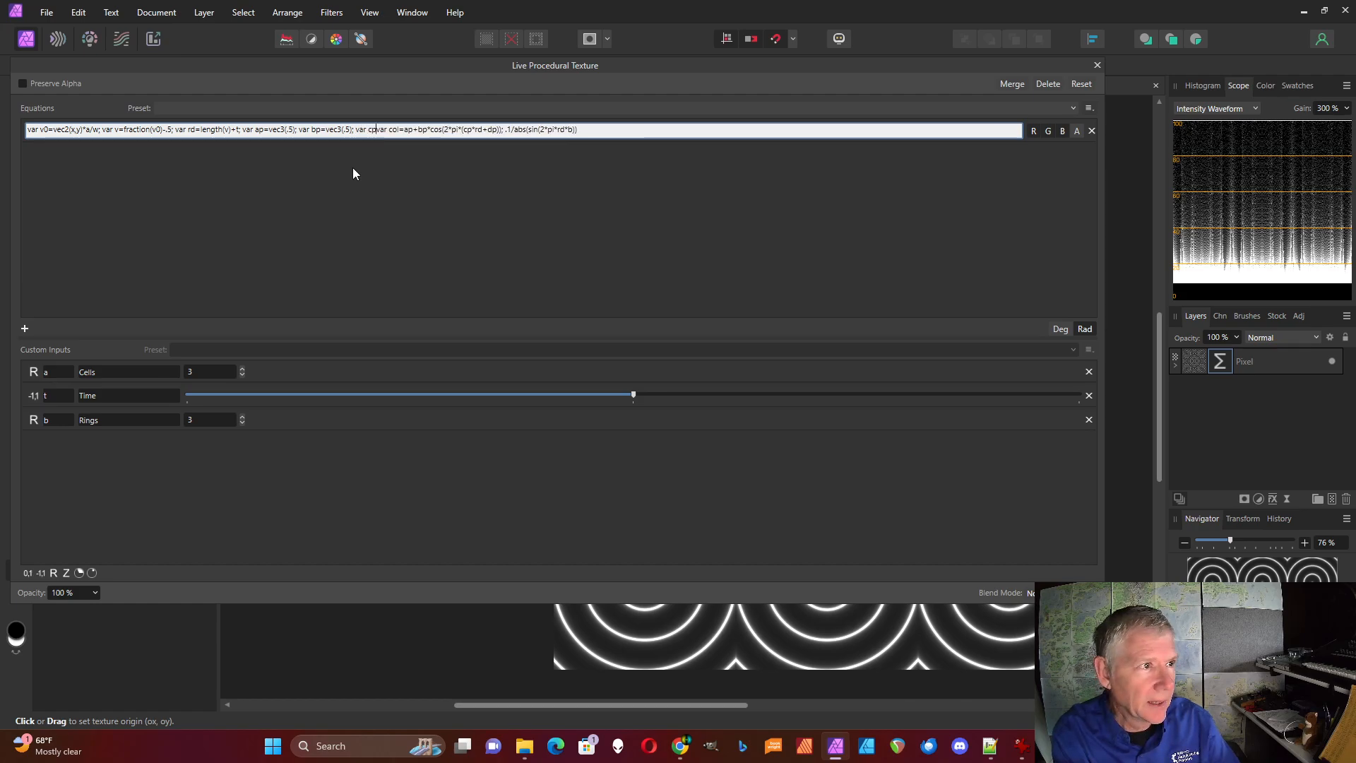
{"action": "type", "text": "(vec"}
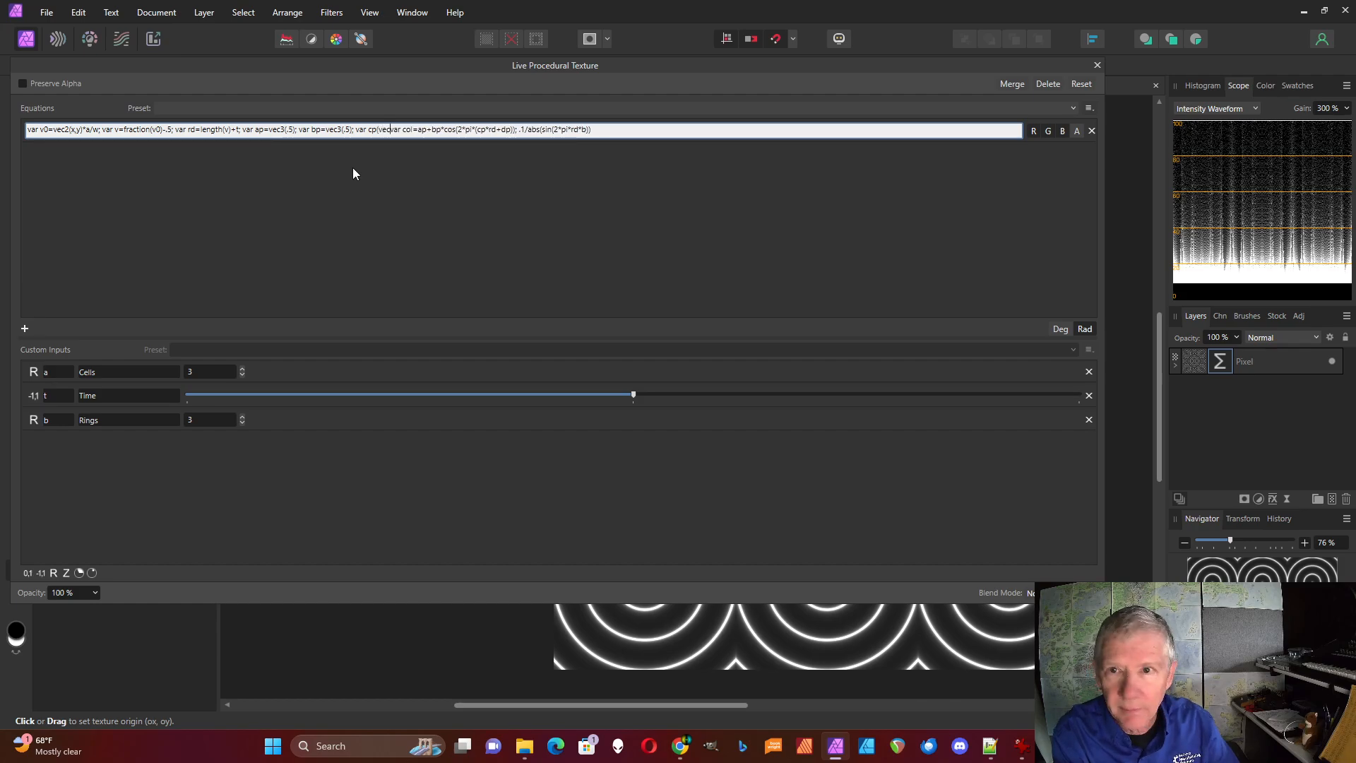
{"action": "key", "text": "BackSpace"}
{"action": "key", "text": "BackSpace"}
{"action": "key", "text": "BackSpace"}
{"action": "key", "text": "BackSpace"}
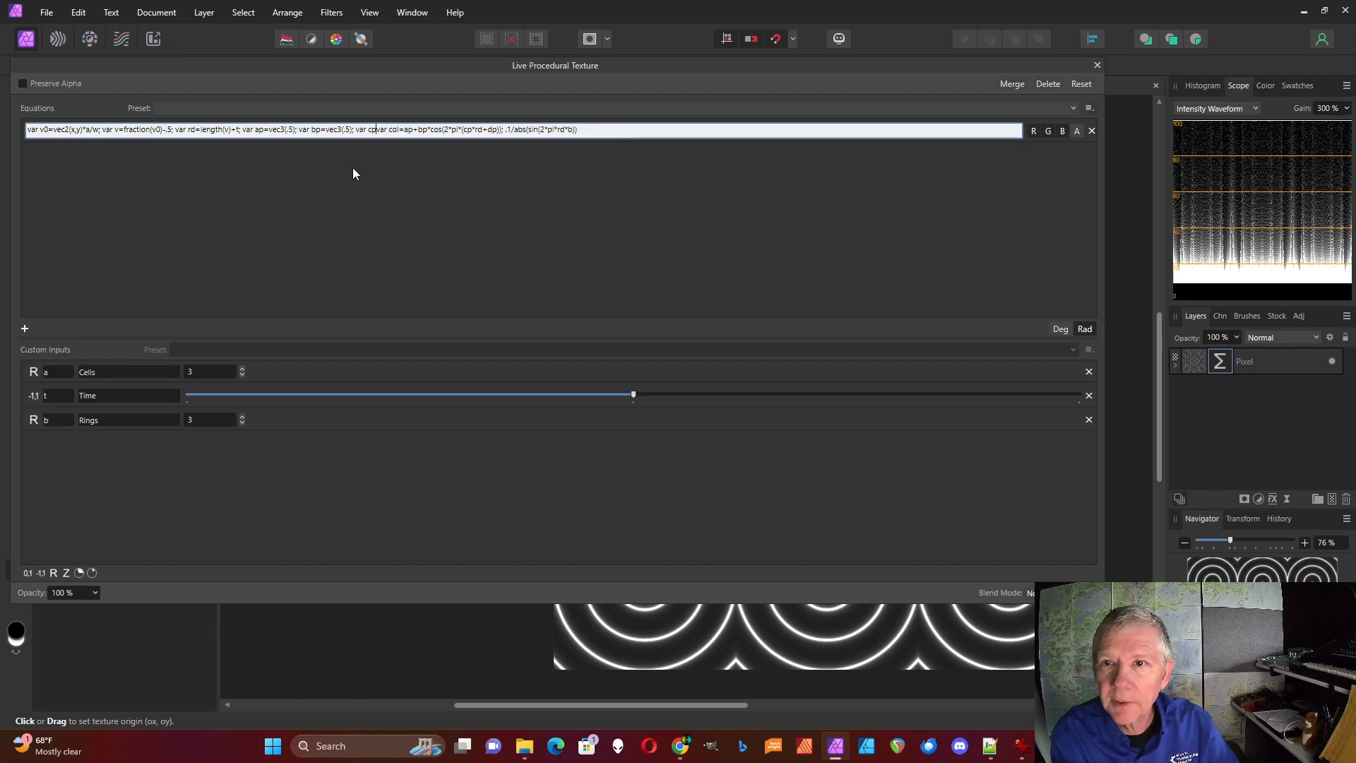
{"action": "type", "text": "=vec"}
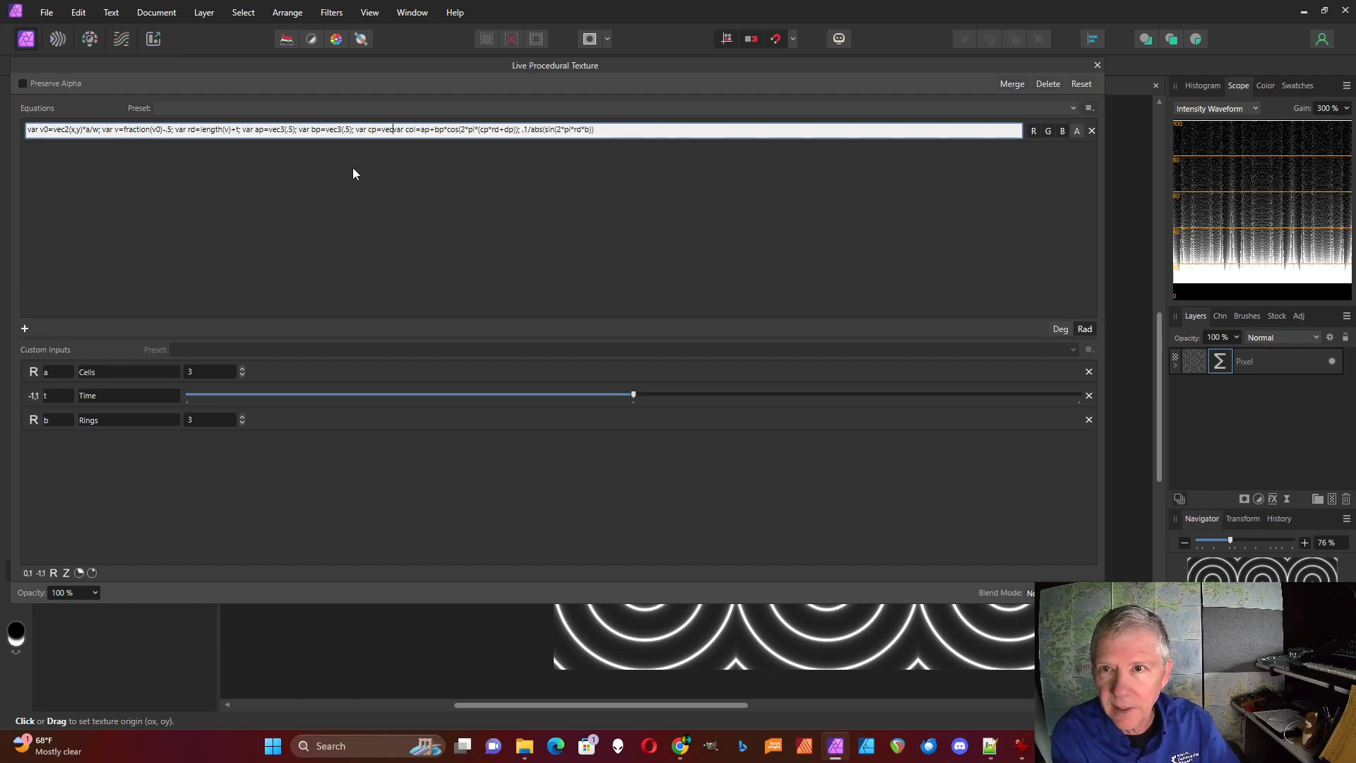
{"action": "type", "text": "3("}
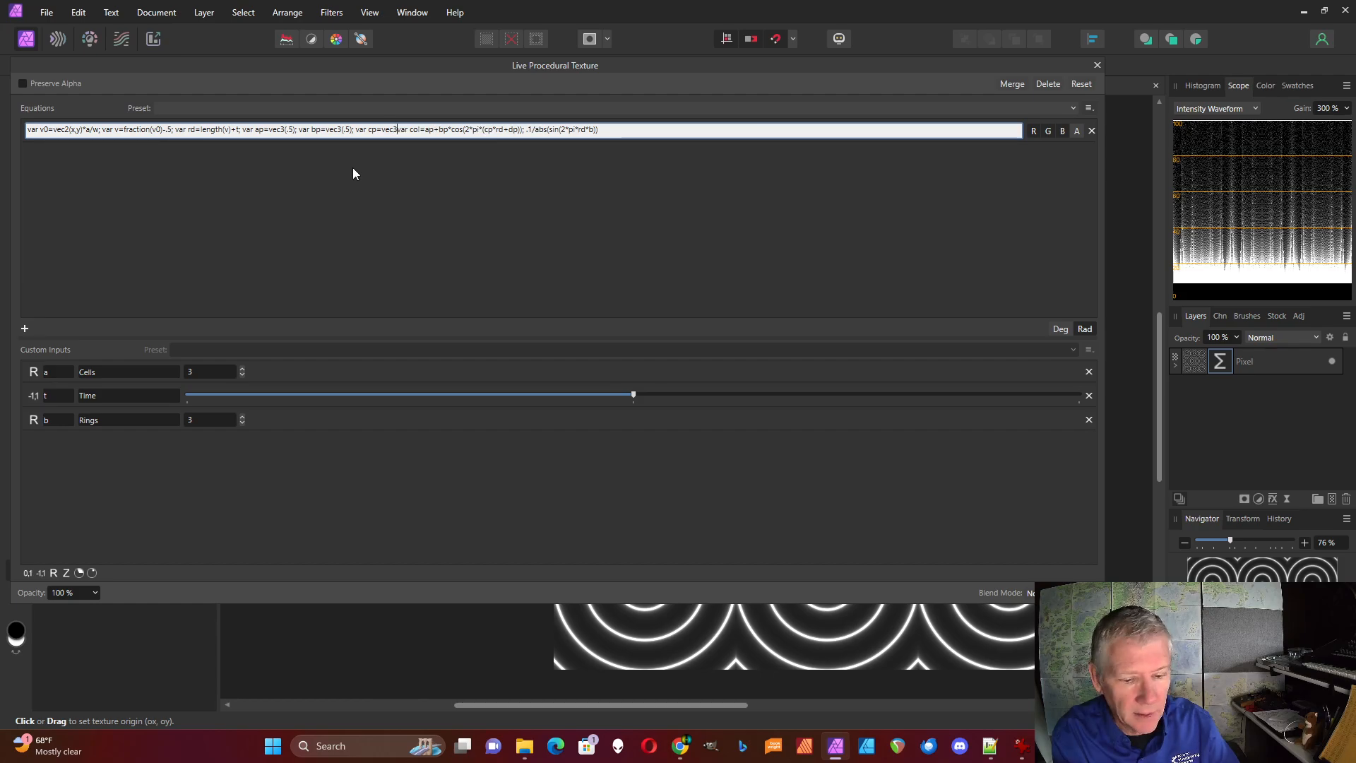
{"action": "type", "text": "1); "}
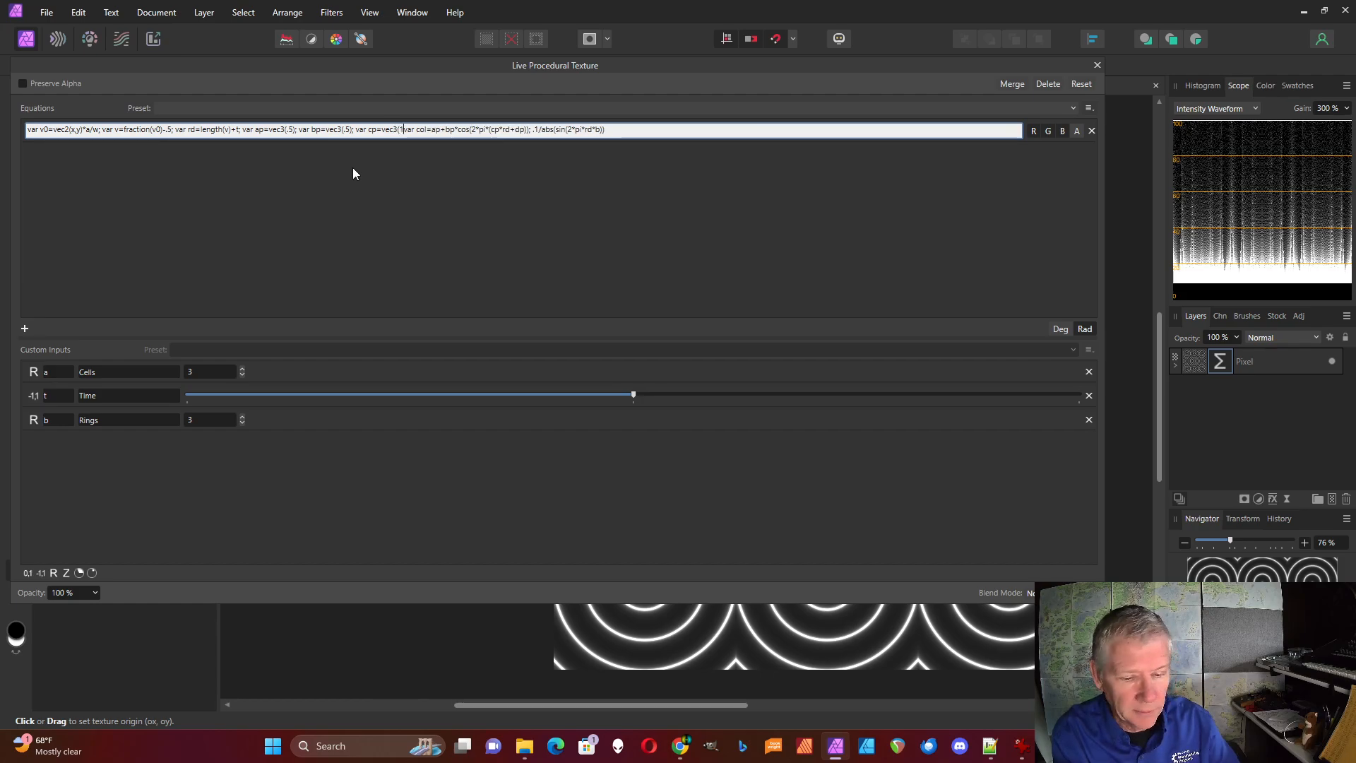
{"action": "type", "text": "var"}
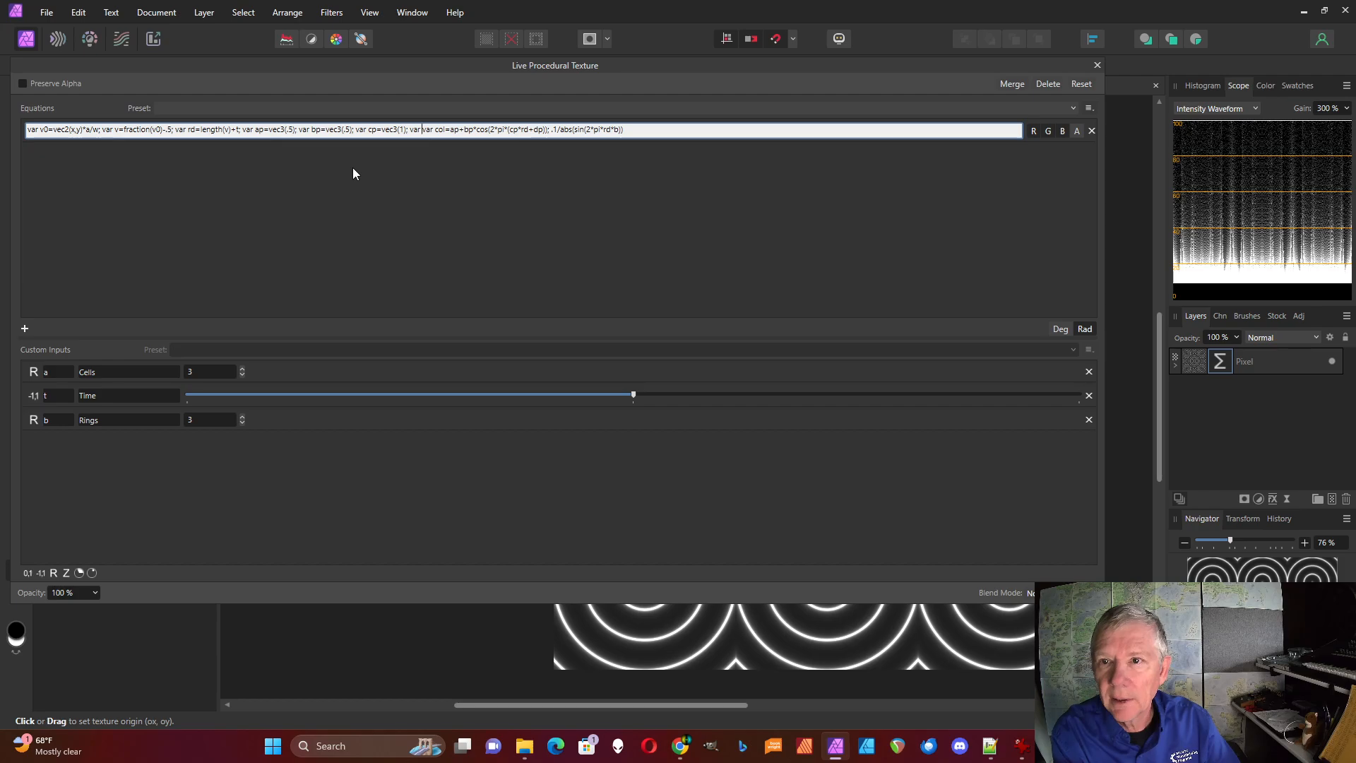
{"action": "type", "text": " dp("}
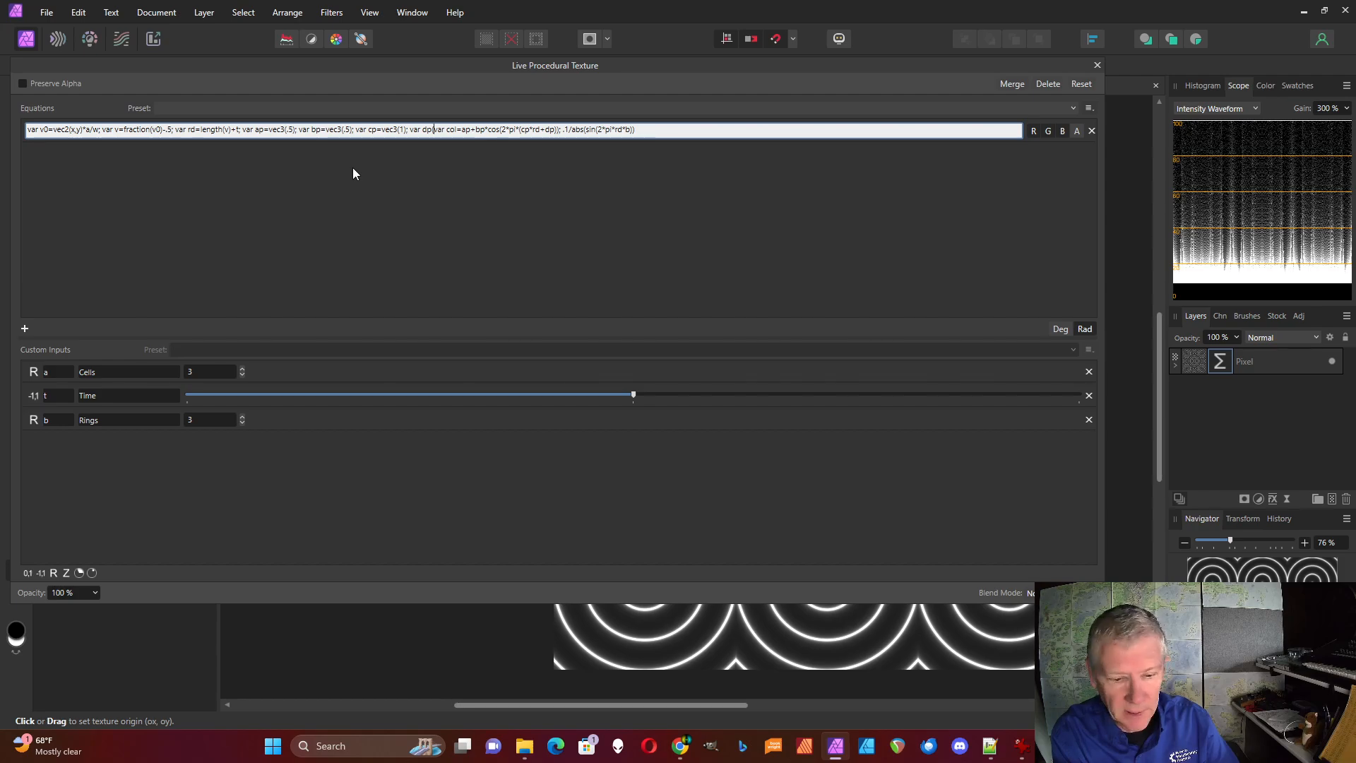
{"action": "type", "text": "(r1"}
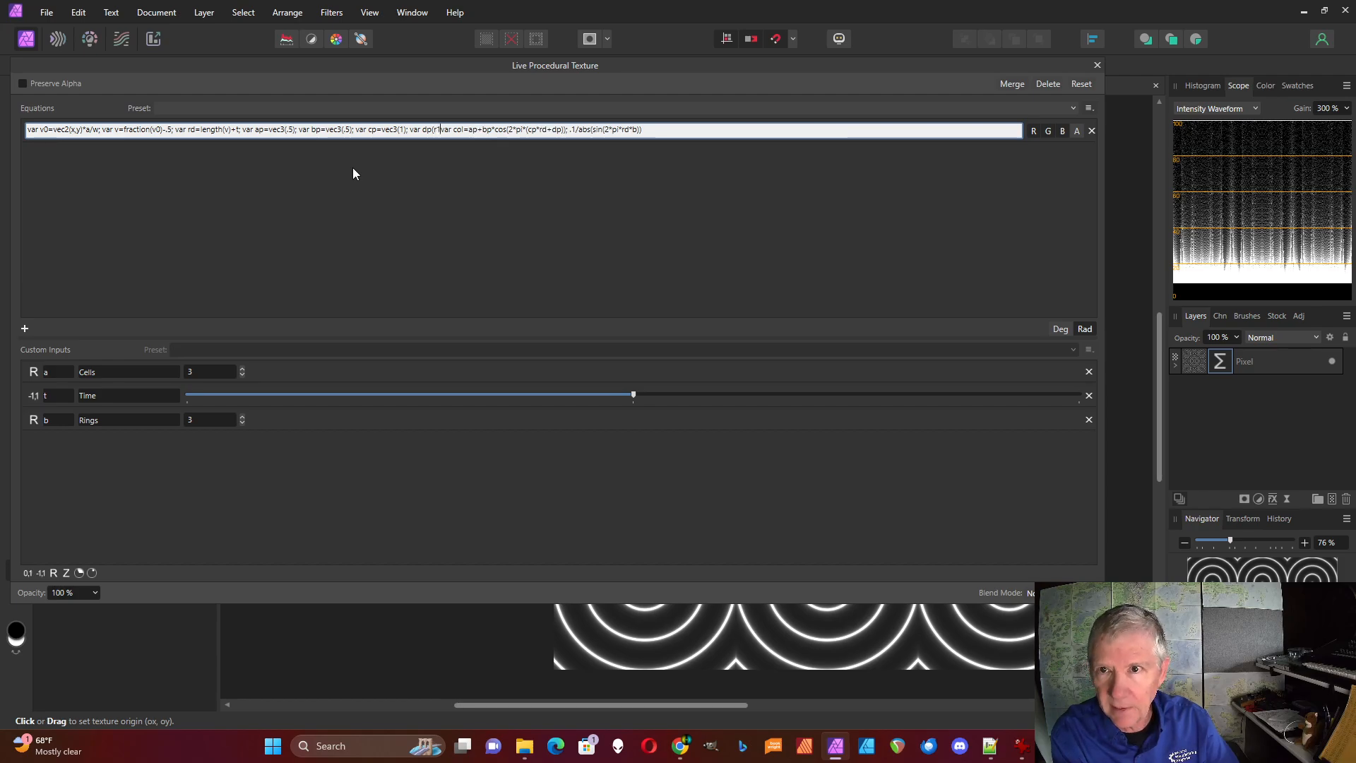
{"action": "type", "text": ",g1"}
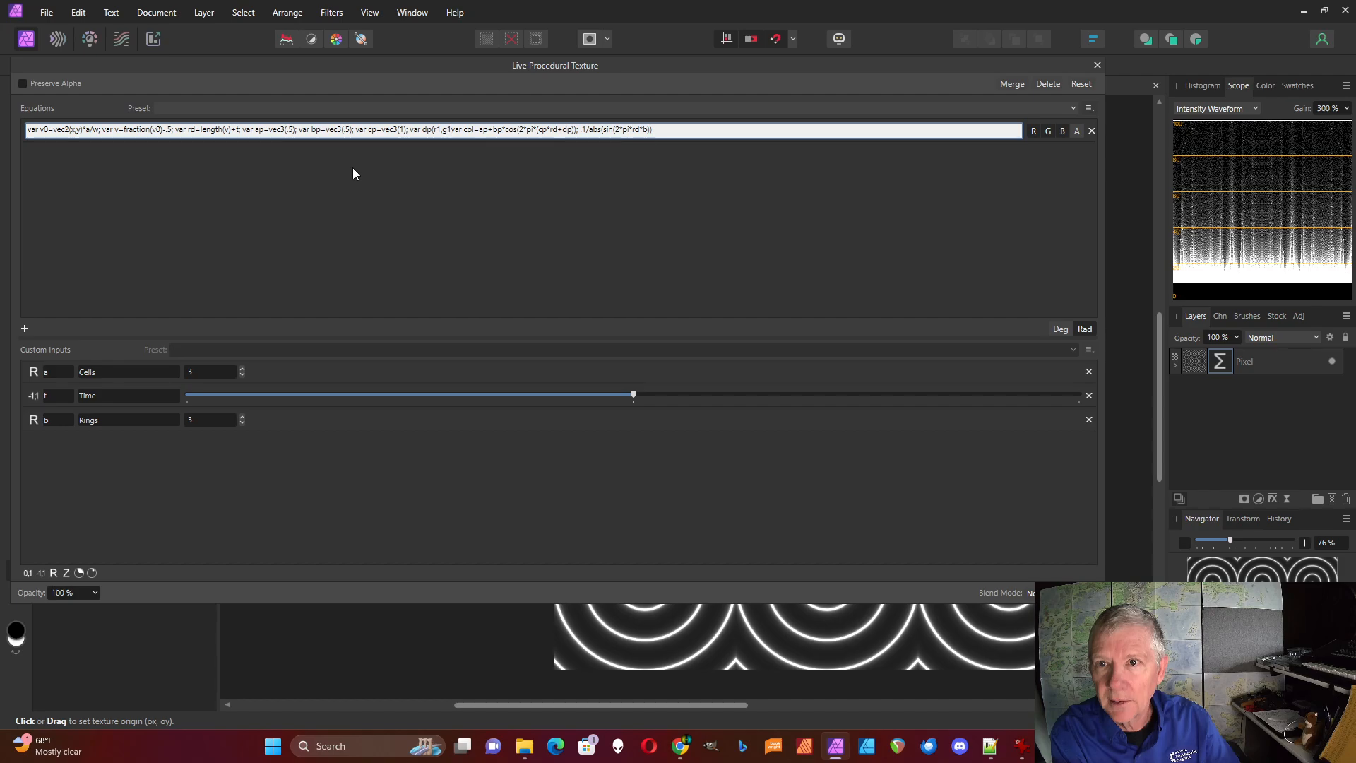
{"action": "type", "text": ",b1"}
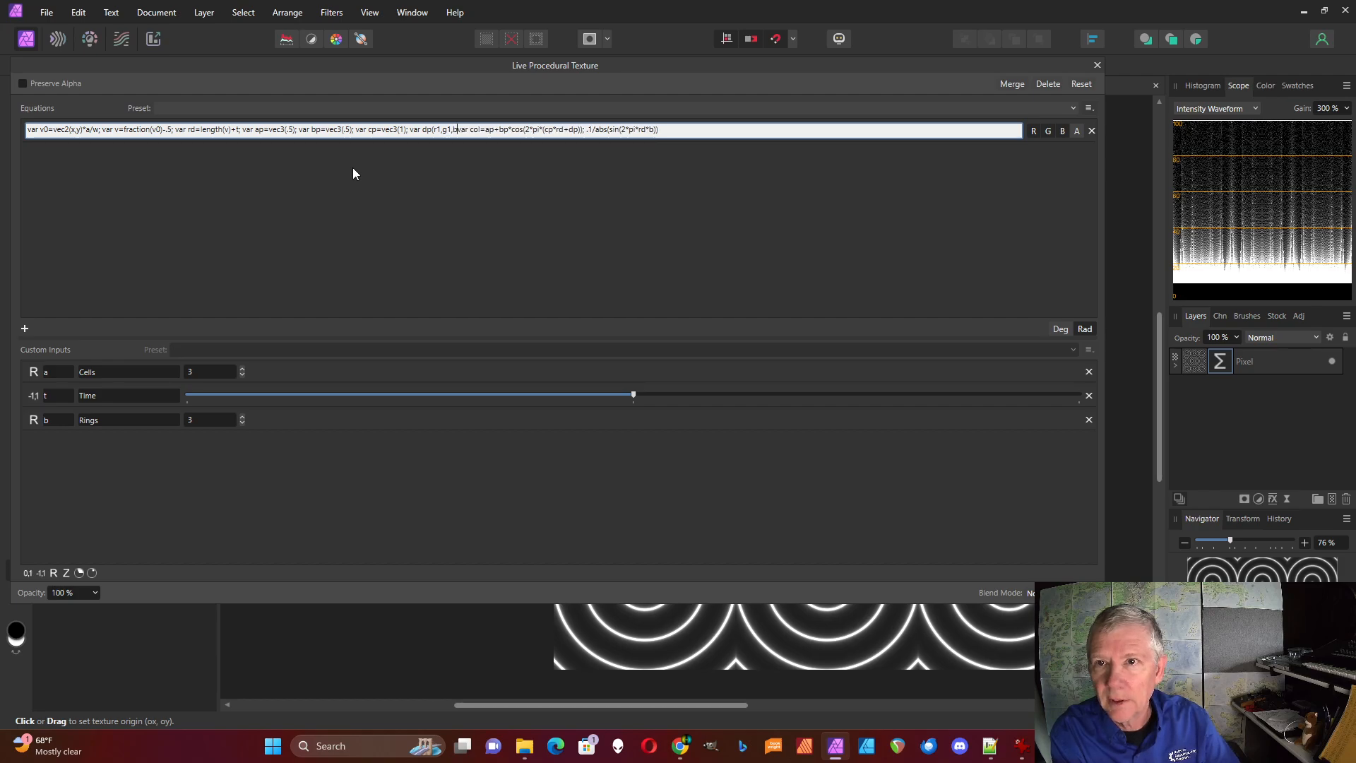
{"action": "type", "text": ");"}
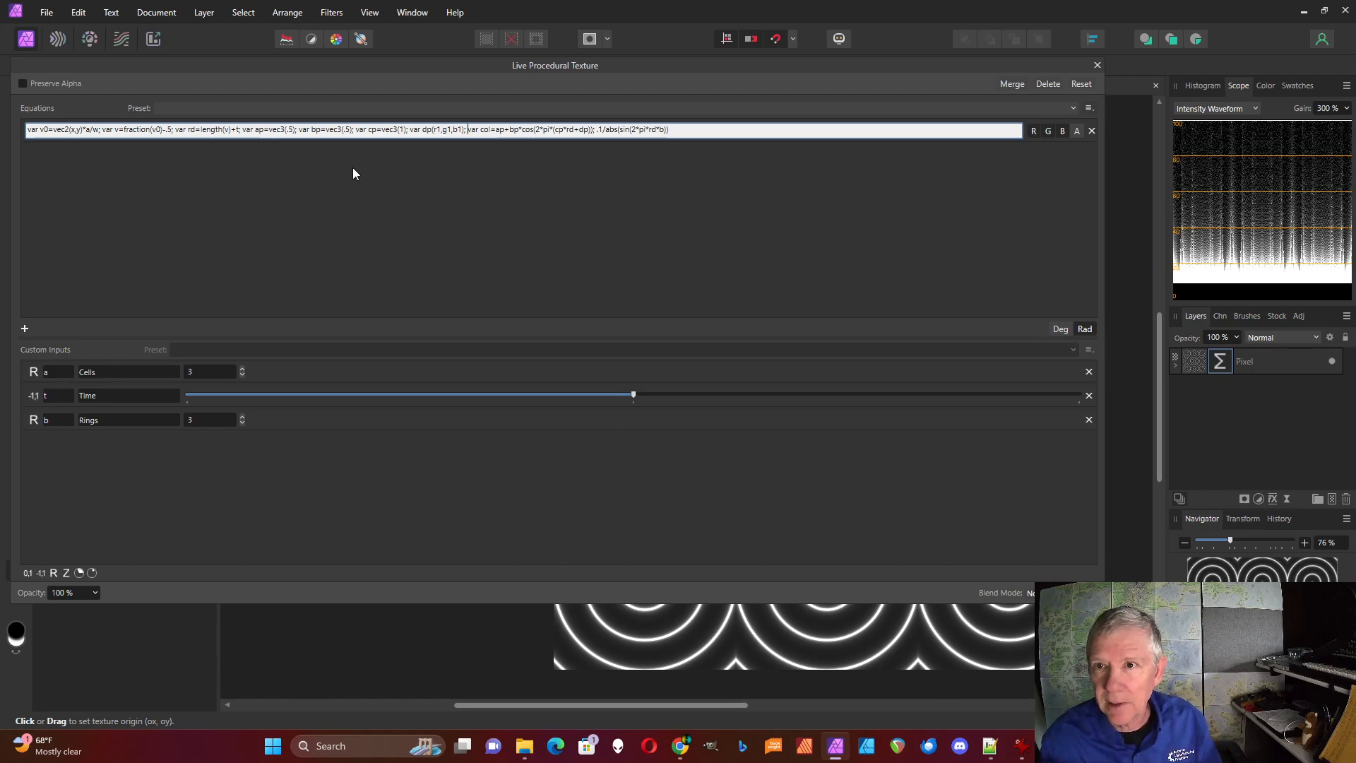
Define the last palette variable ahead of col as "var dp=vec3(r1,g1,b1);" and apply the equation
{"action": "left_click", "coordinate": [431, 129]}
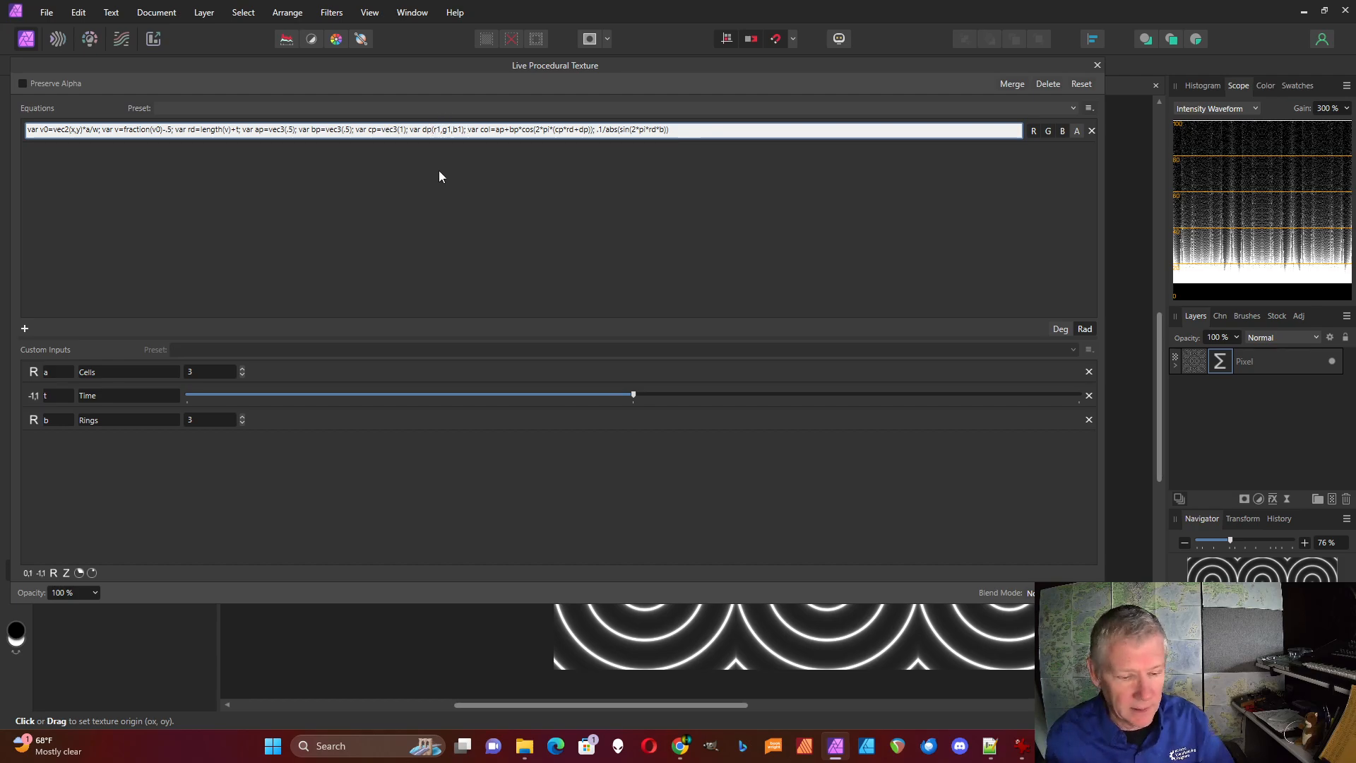
{"action": "type", "text": "=vec"}
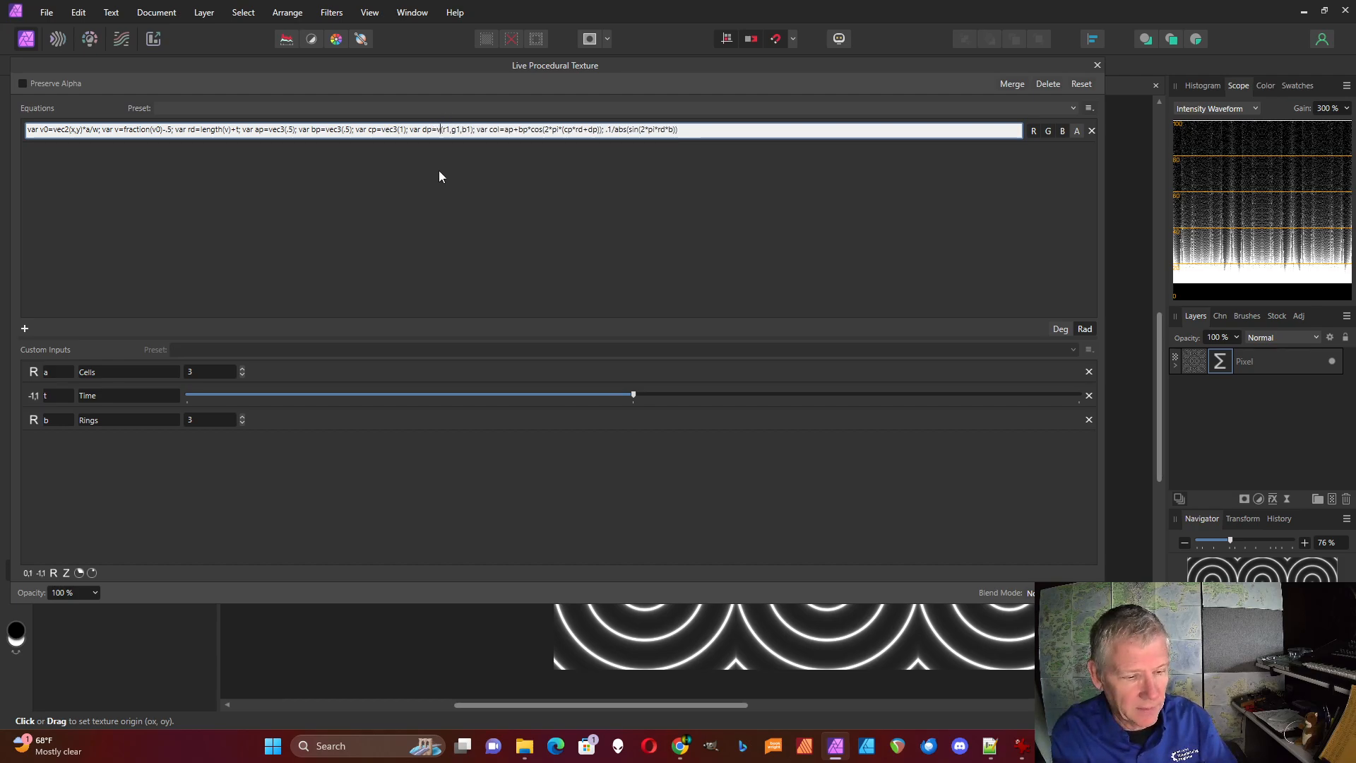
{"action": "type", "text": "3"}
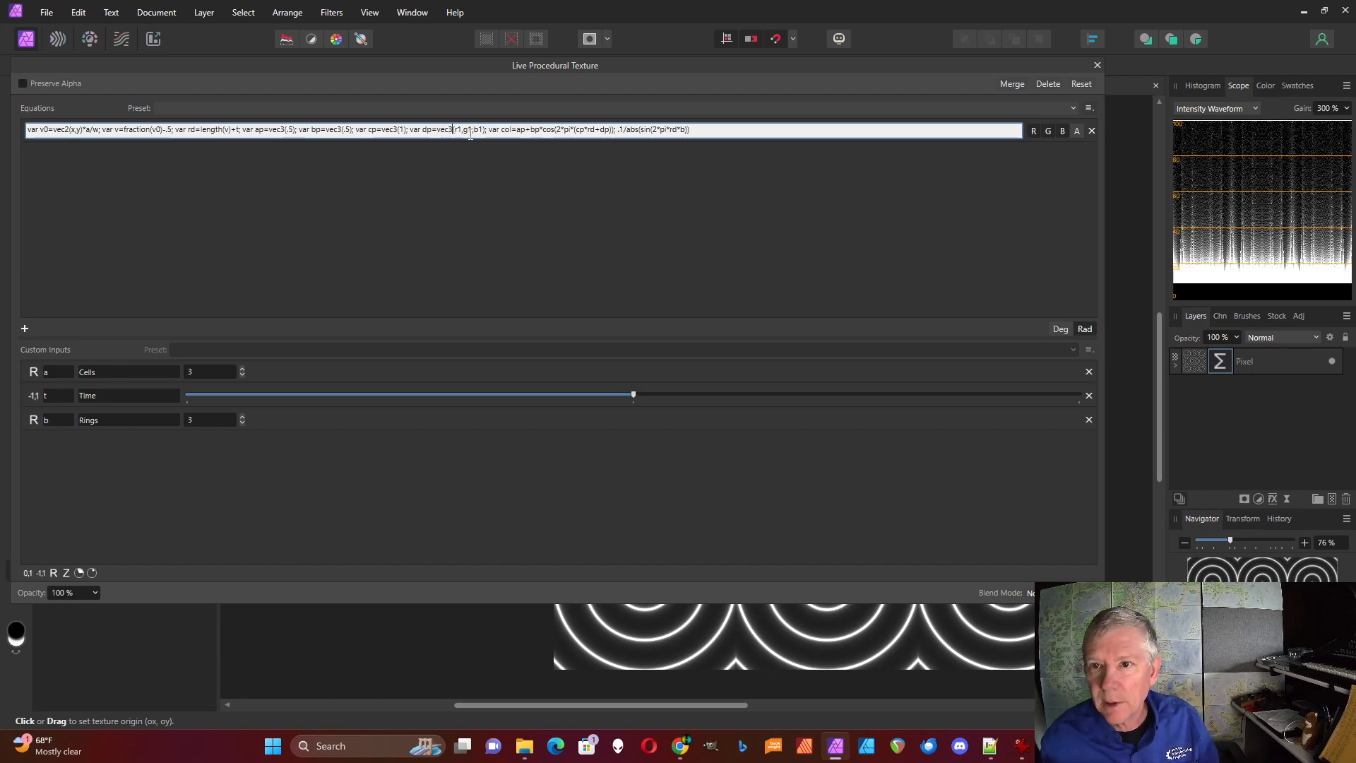
{"action": "left_click", "coordinate": [323, 203]}
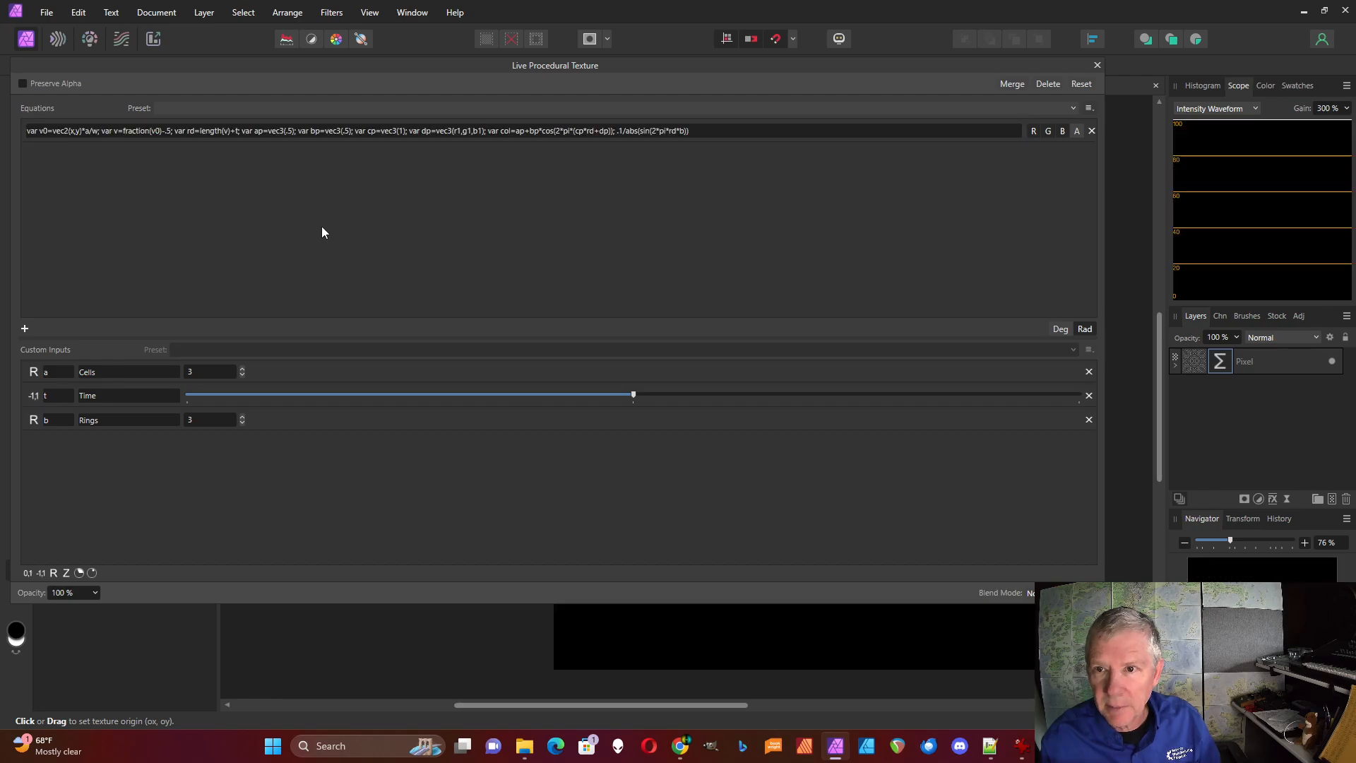
Add three custom inputs with a 0 to 1 range and name them r1, g1 and b1
{"action": "left_click", "coordinate": [27, 572]}
{"action": "left_click", "coordinate": [27, 572]}
{"action": "left_click", "coordinate": [26, 573]}
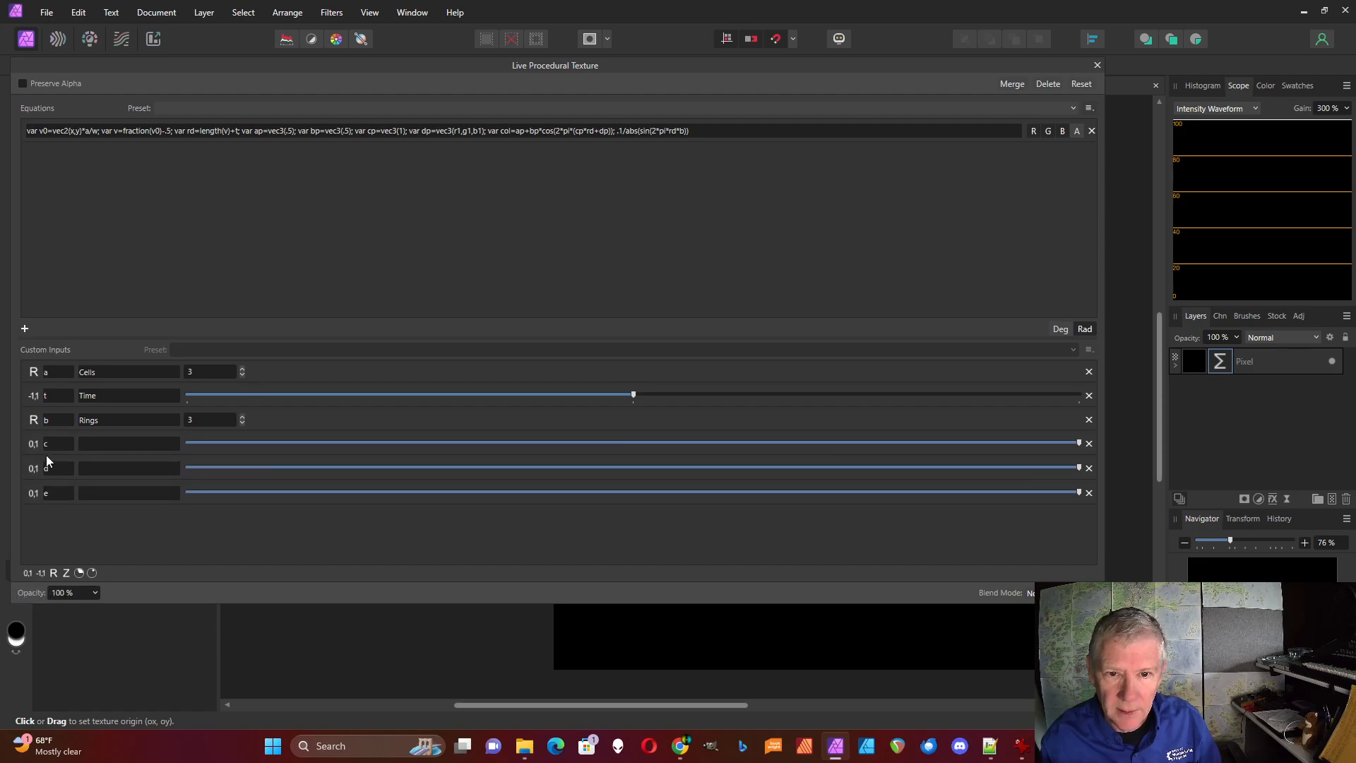
{"action": "type", "text": "r1"}
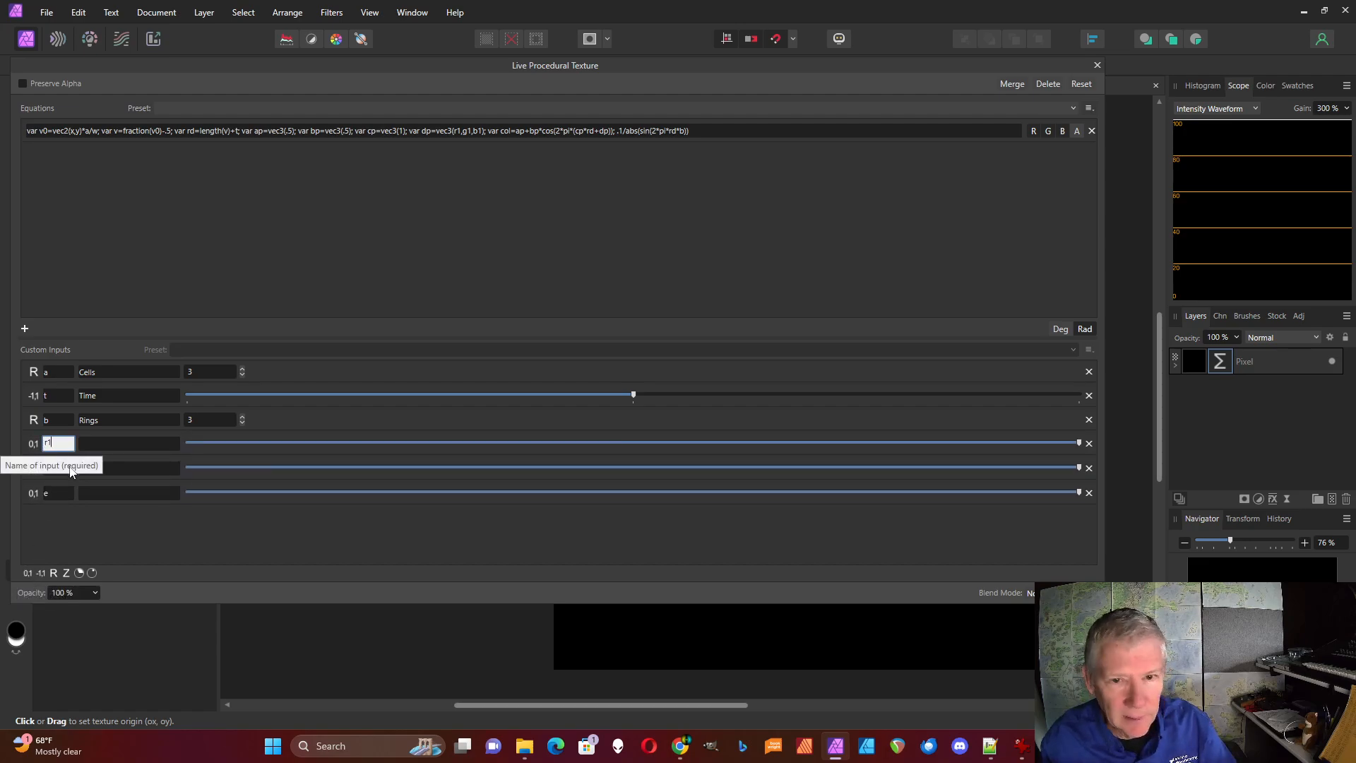
{"action": "left_click", "coordinate": [60, 471]}
{"action": "type", "text": "g1"}
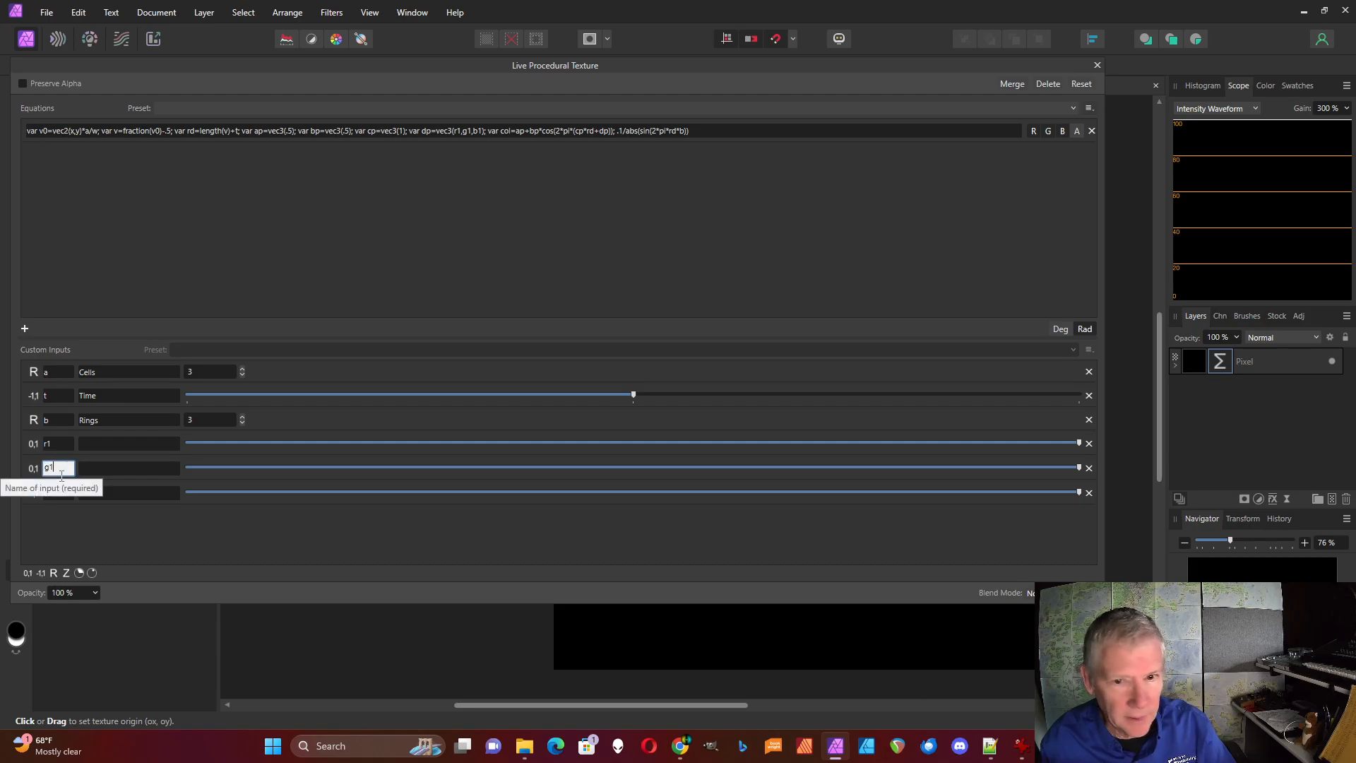
{"action": "left_click", "coordinate": [61, 495]}
{"action": "type", "text": "b1"}
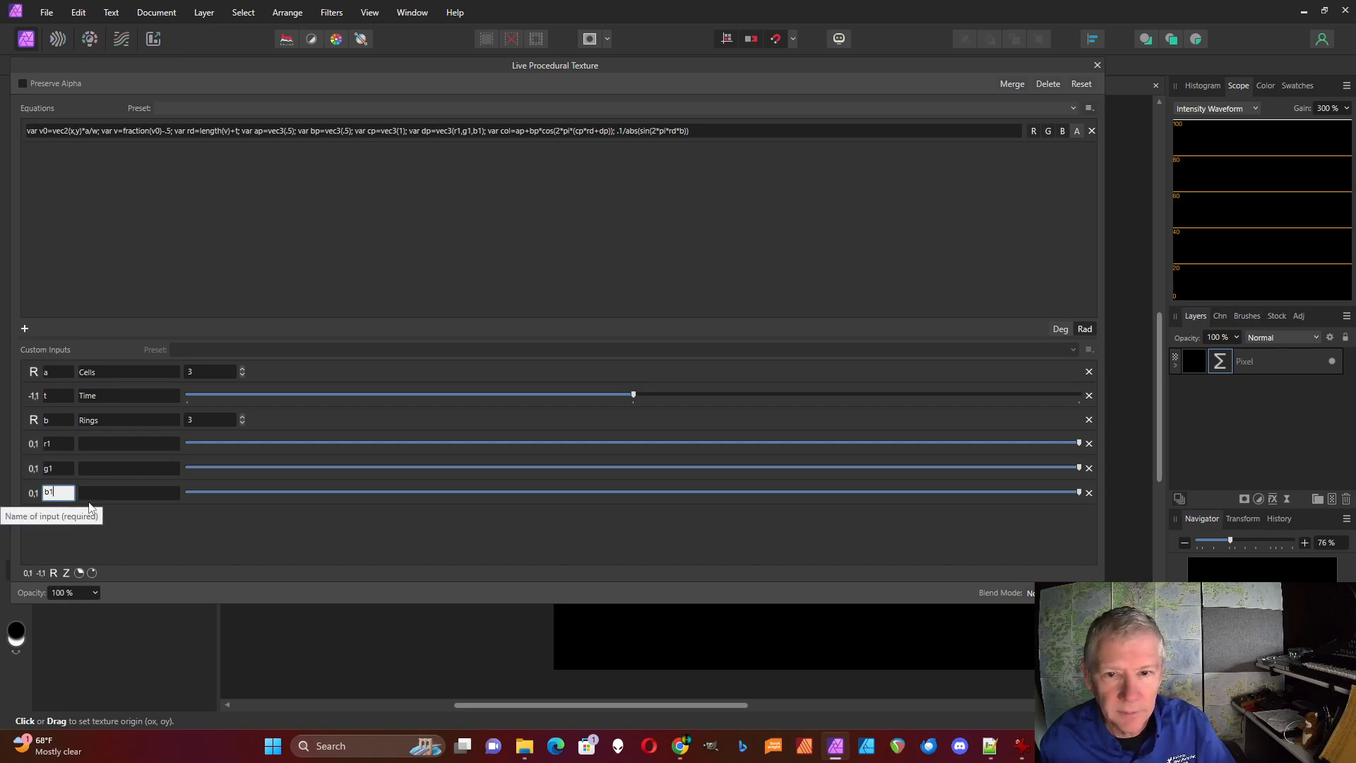
{"action": "key", "text": "Return"}
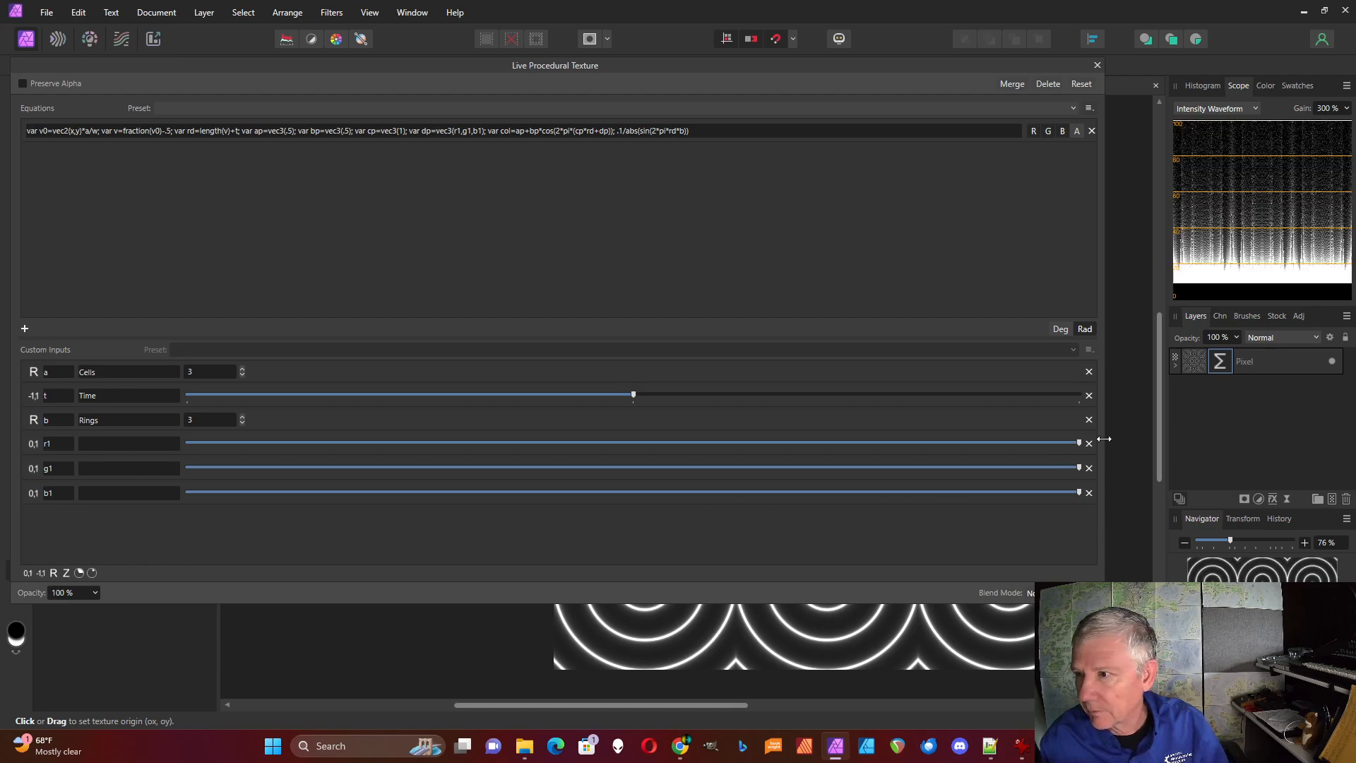
Lower r1 and b1 to just under two thirds and g1 to about three quarters of their range, and narrow the filter dialog to uncover the canvas
{"action": "left_click_drag", "start_coordinate": [1081, 443], "coordinate": [772, 474]}
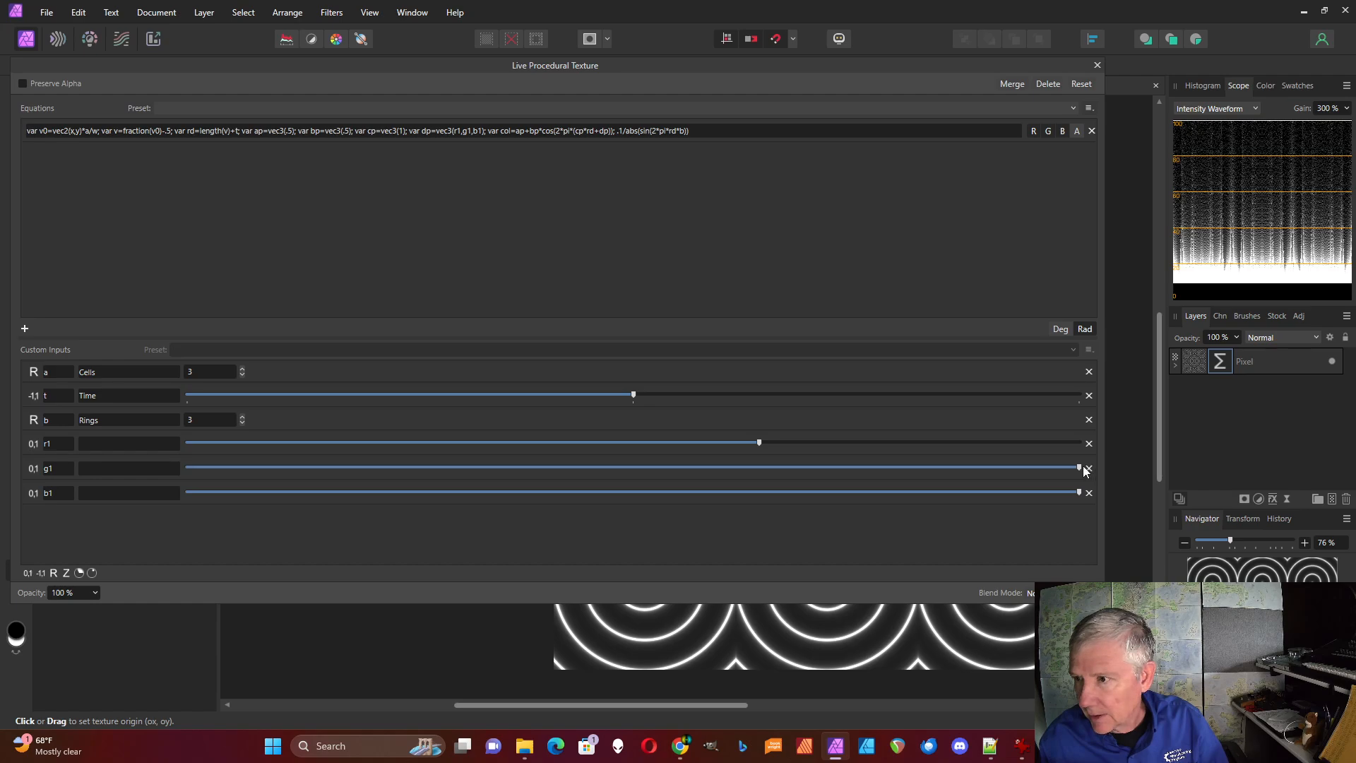
{"action": "left_click_drag", "start_coordinate": [1079, 468], "coordinate": [849, 486]}
{"action": "left_click_drag", "start_coordinate": [1078, 492], "coordinate": [747, 510]}
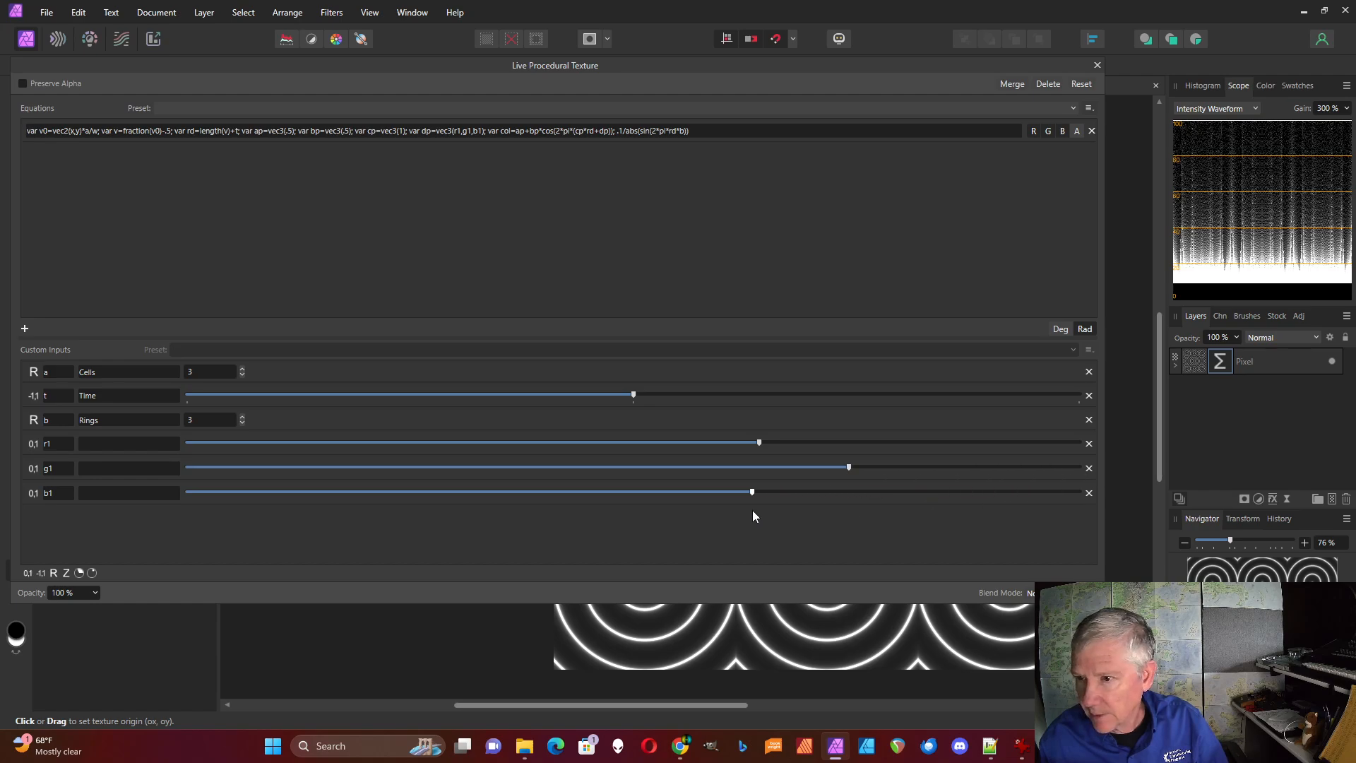
{"action": "left_click_drag", "start_coordinate": [1099, 516], "coordinate": [965, 515]}
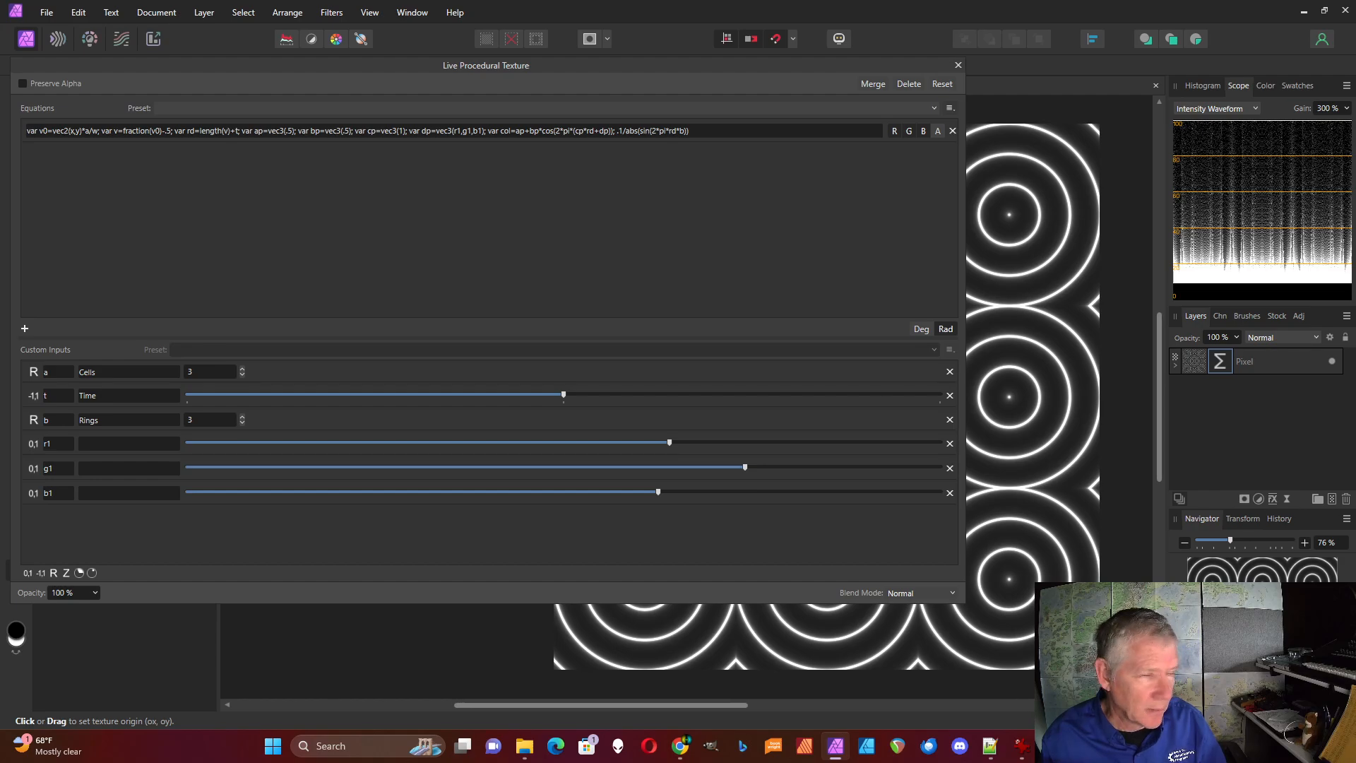
Multiply the output expression by the colour variable by inserting "col*" before ".1/abs(sin(2*pi*rd*b))", and apply the equation
{"action": "left_click", "coordinate": [613, 132]}
{"action": "left_click", "coordinate": [619, 132]}
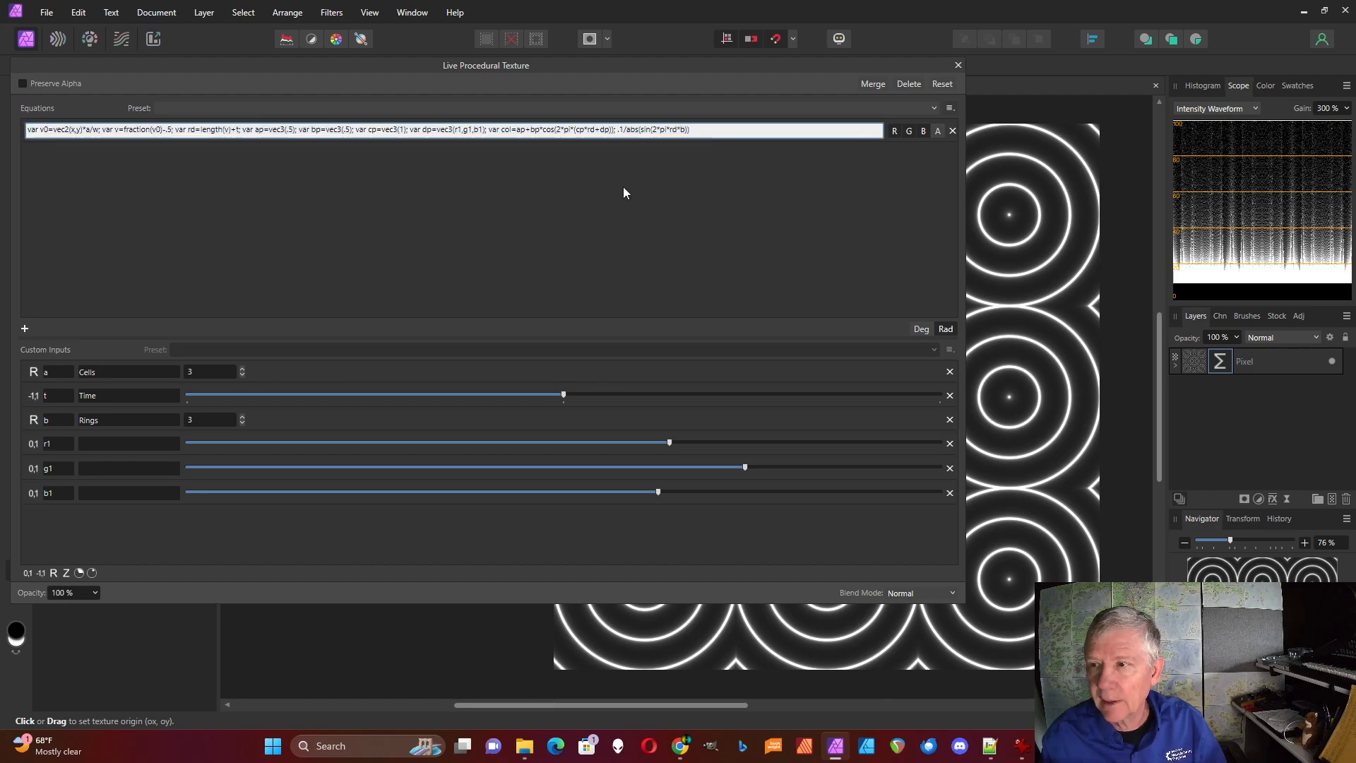
{"action": "type", "text": "col"}
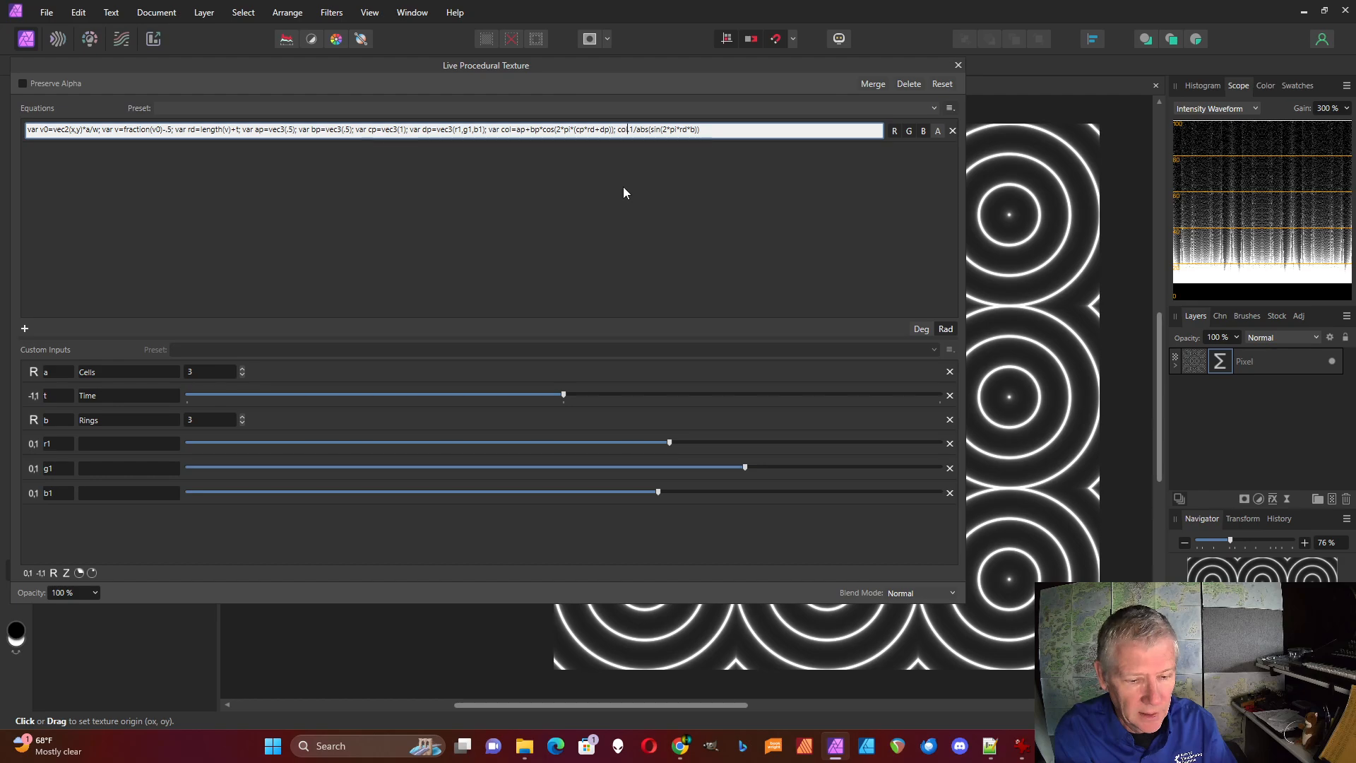
{"action": "type", "text": "*"}
{"action": "key", "text": "Return"}
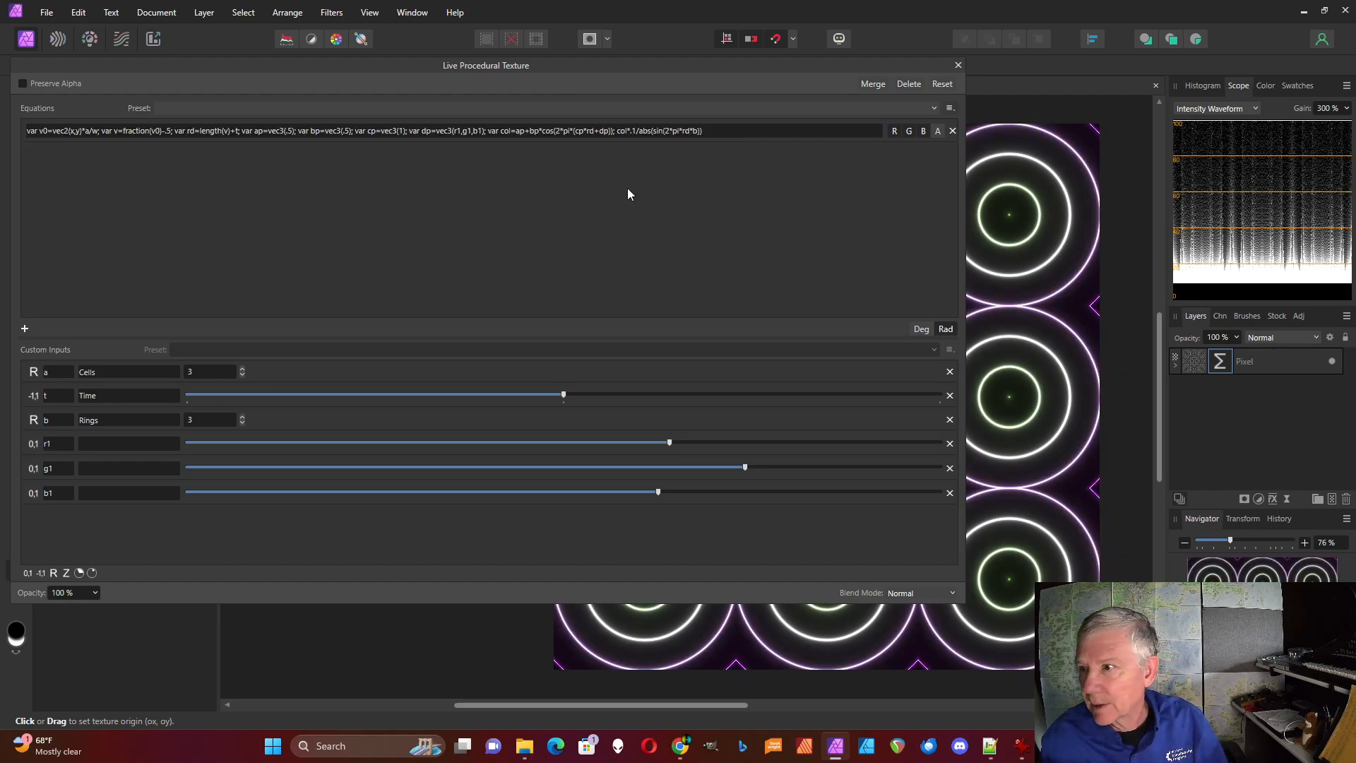
Recolour the rings with r1 at about a quarter, g1 at half and b1 near maximum, and raise Time to about a third above centre
{"action": "left_click_drag", "start_coordinate": [965, 251], "coordinate": [493, 236]}
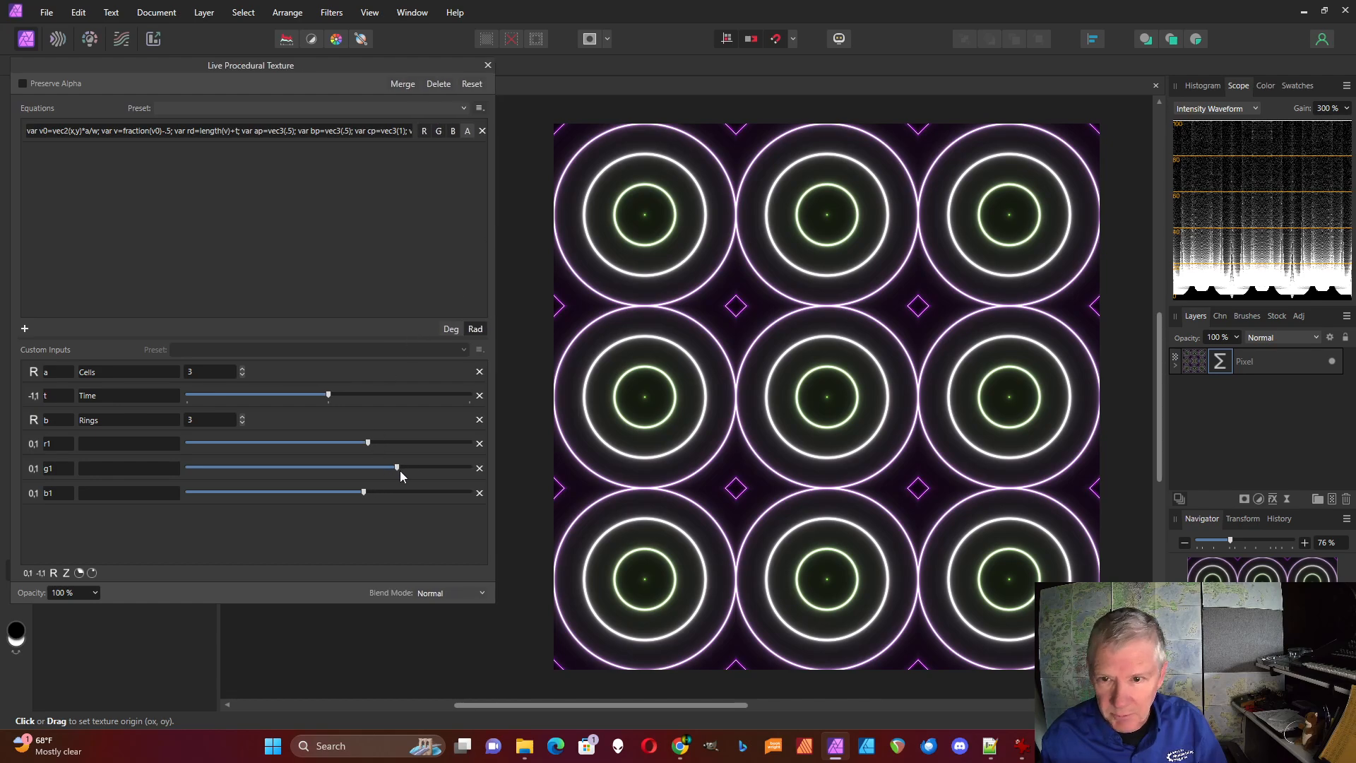
{"action": "left_click_drag", "start_coordinate": [397, 467], "coordinate": [261, 443]}
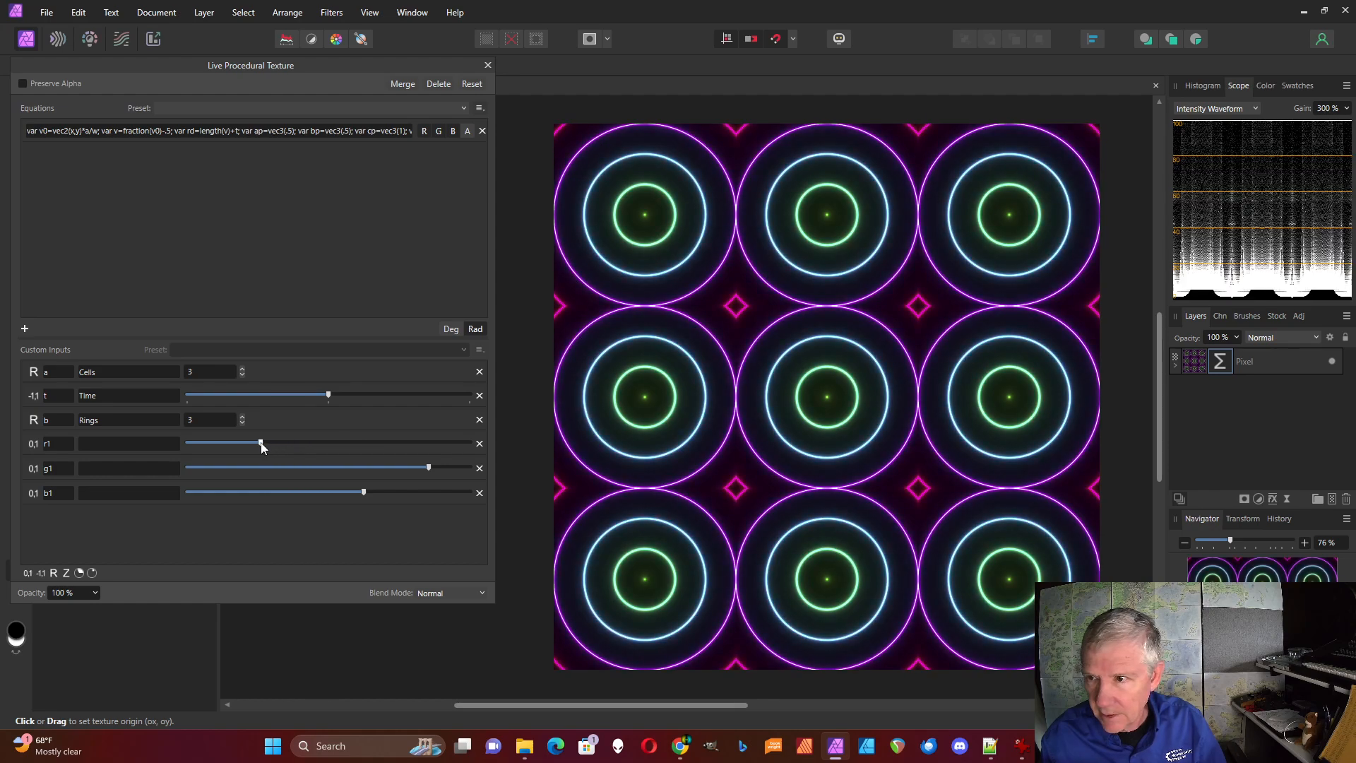
{"action": "left_click_drag", "start_coordinate": [369, 494], "coordinate": [332, 470]}
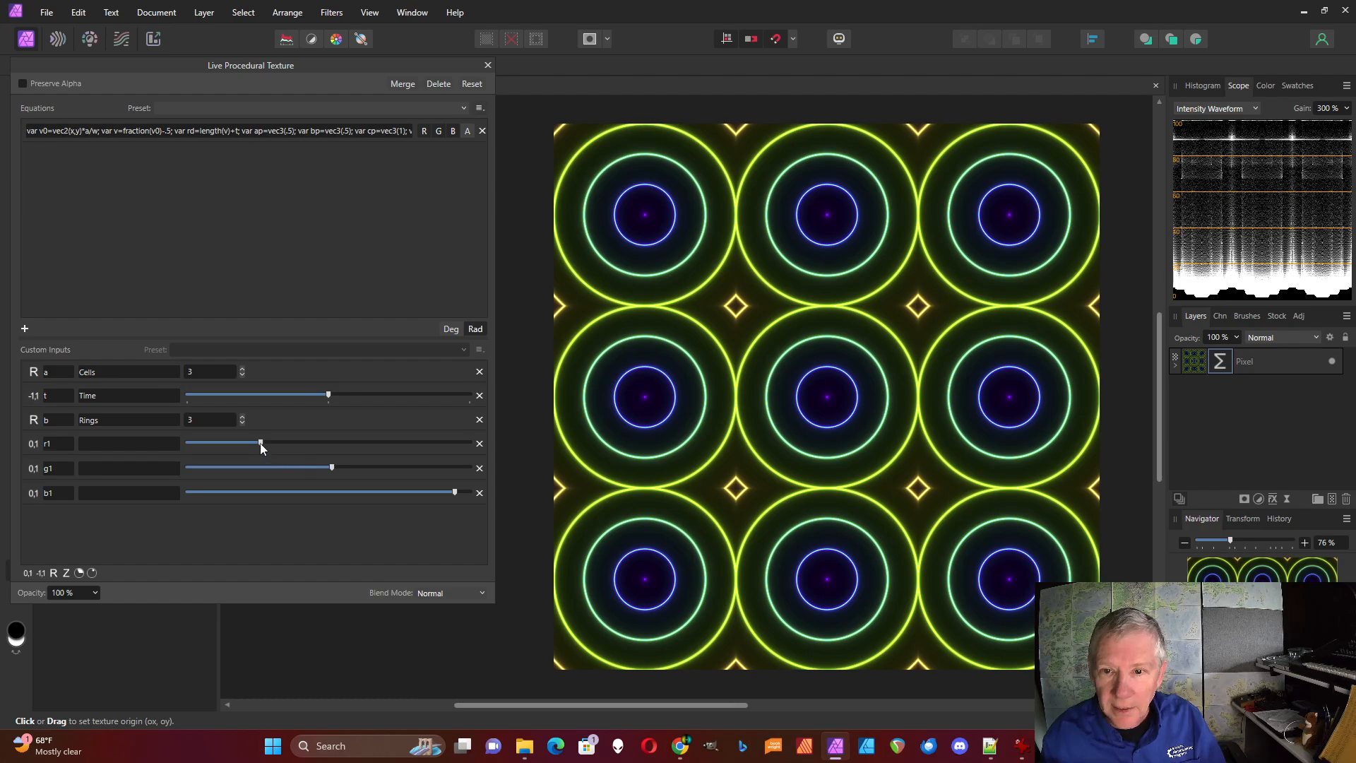
{"action": "left_click_drag", "start_coordinate": [328, 396], "coordinate": [376, 397]}
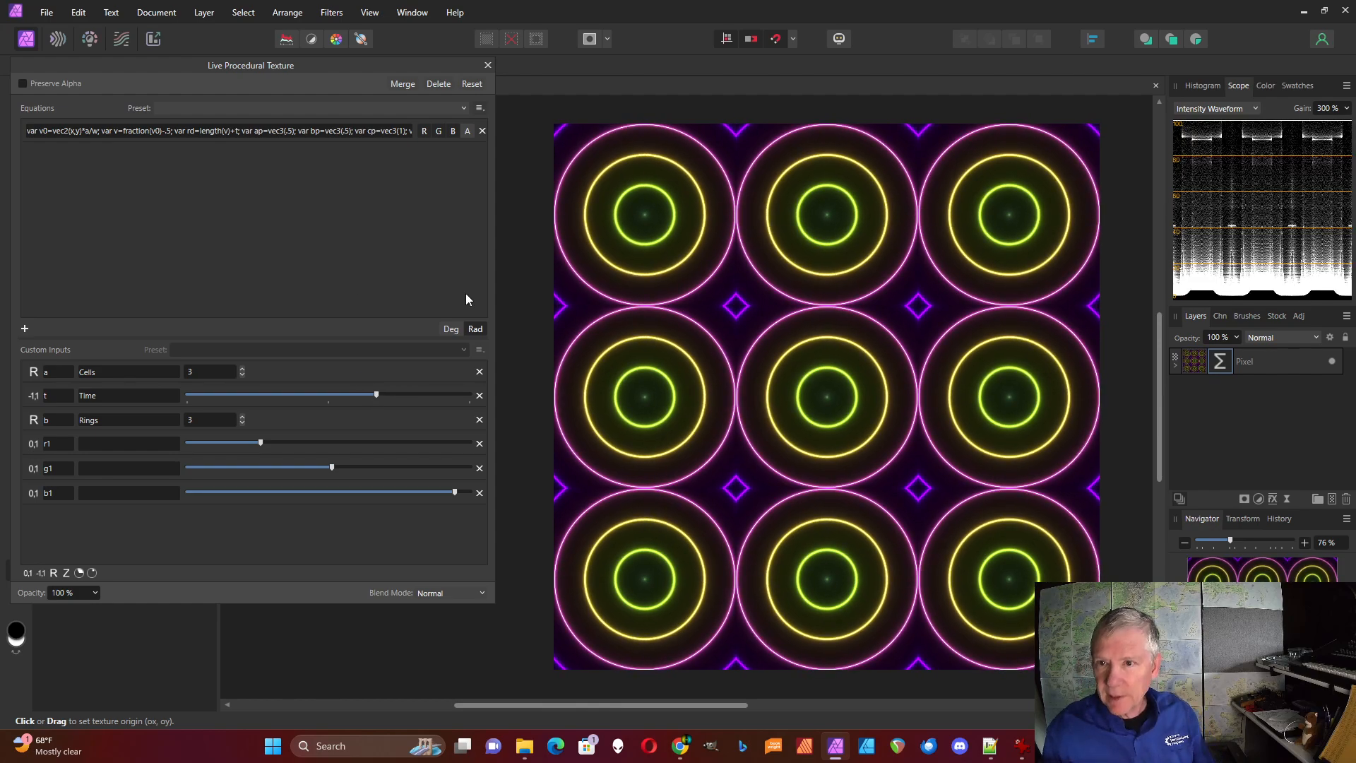
Insert "var v1=fraction(v0)-.5;" after the v definition and add a real-number custom input c set to 2
{"action": "left_click_drag", "start_coordinate": [495, 288], "coordinate": [918, 283]}
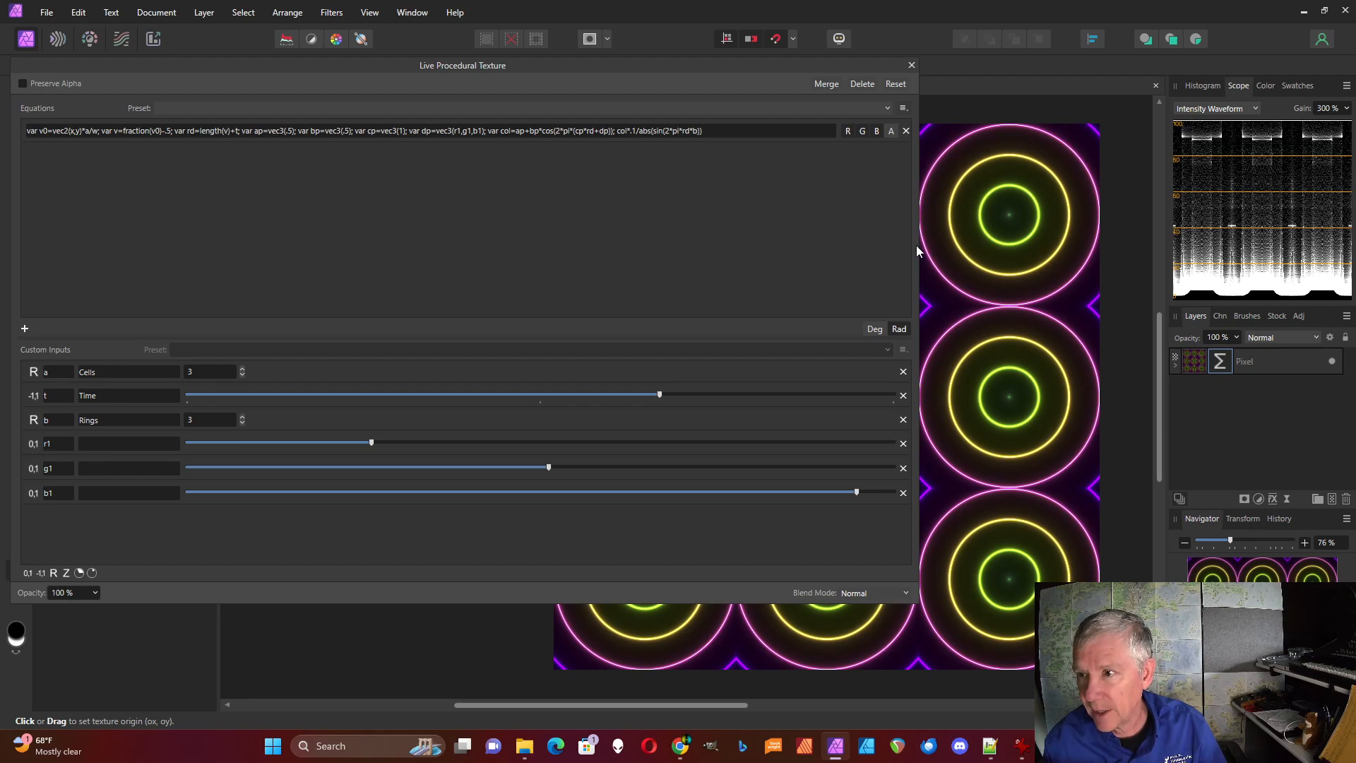
{"action": "left_click_drag", "start_coordinate": [919, 245], "coordinate": [1087, 217]}
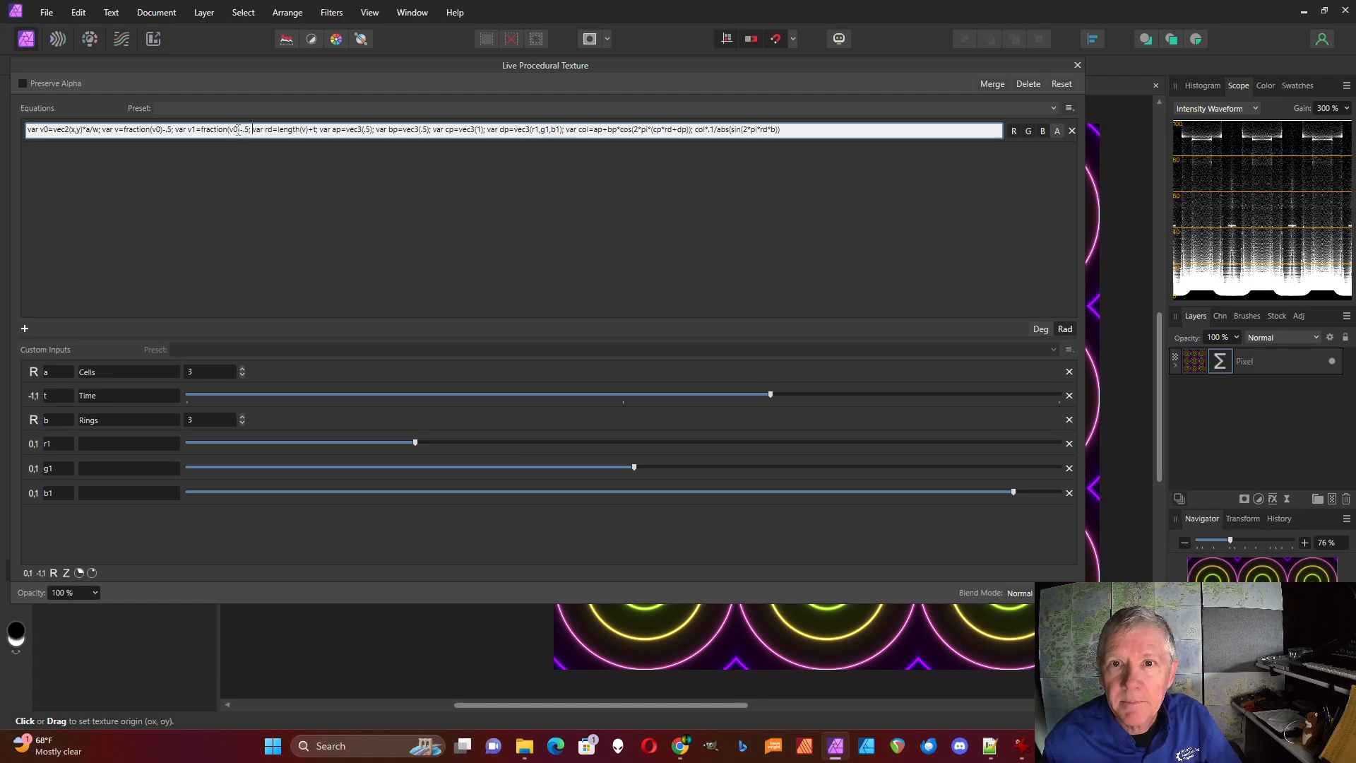
{"action": "left_click", "coordinate": [53, 573]}
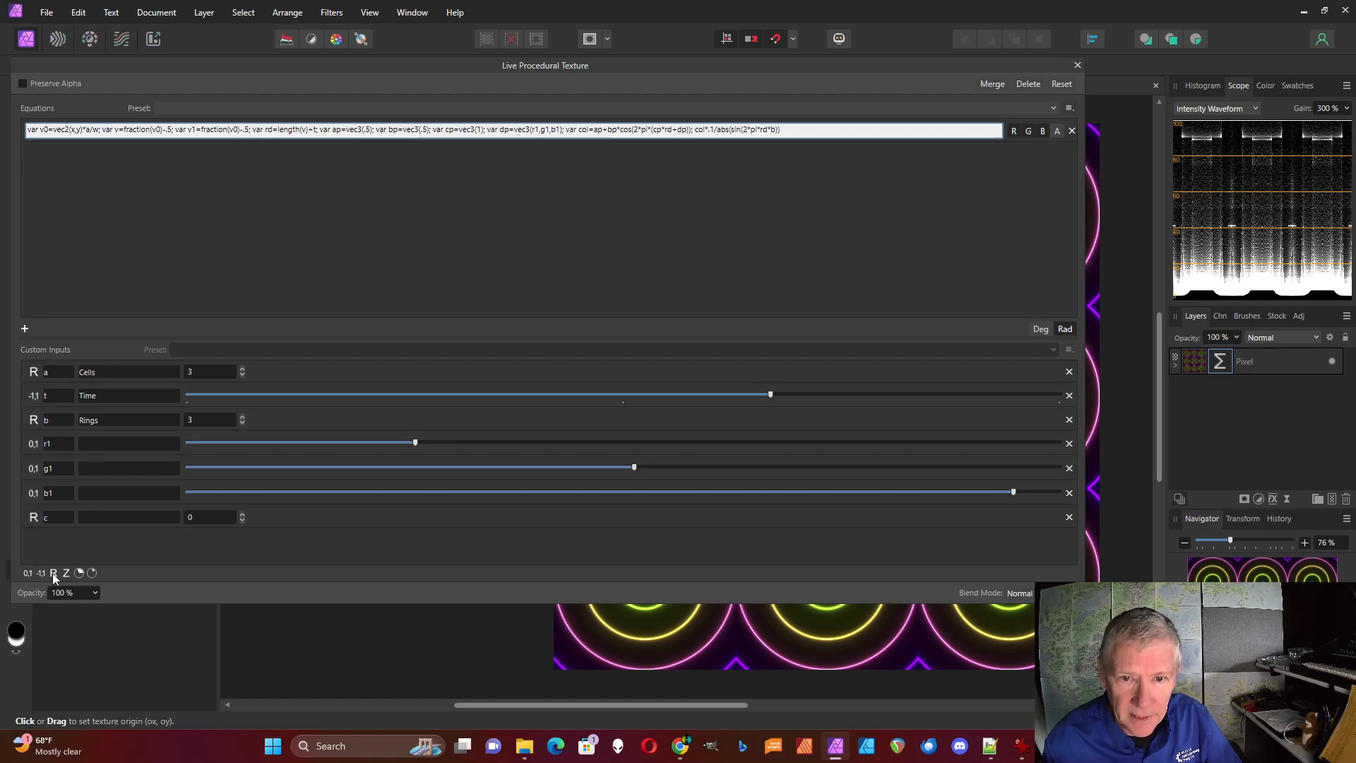
{"action": "left_click", "coordinate": [245, 514]}
{"action": "left_click", "coordinate": [244, 514]}
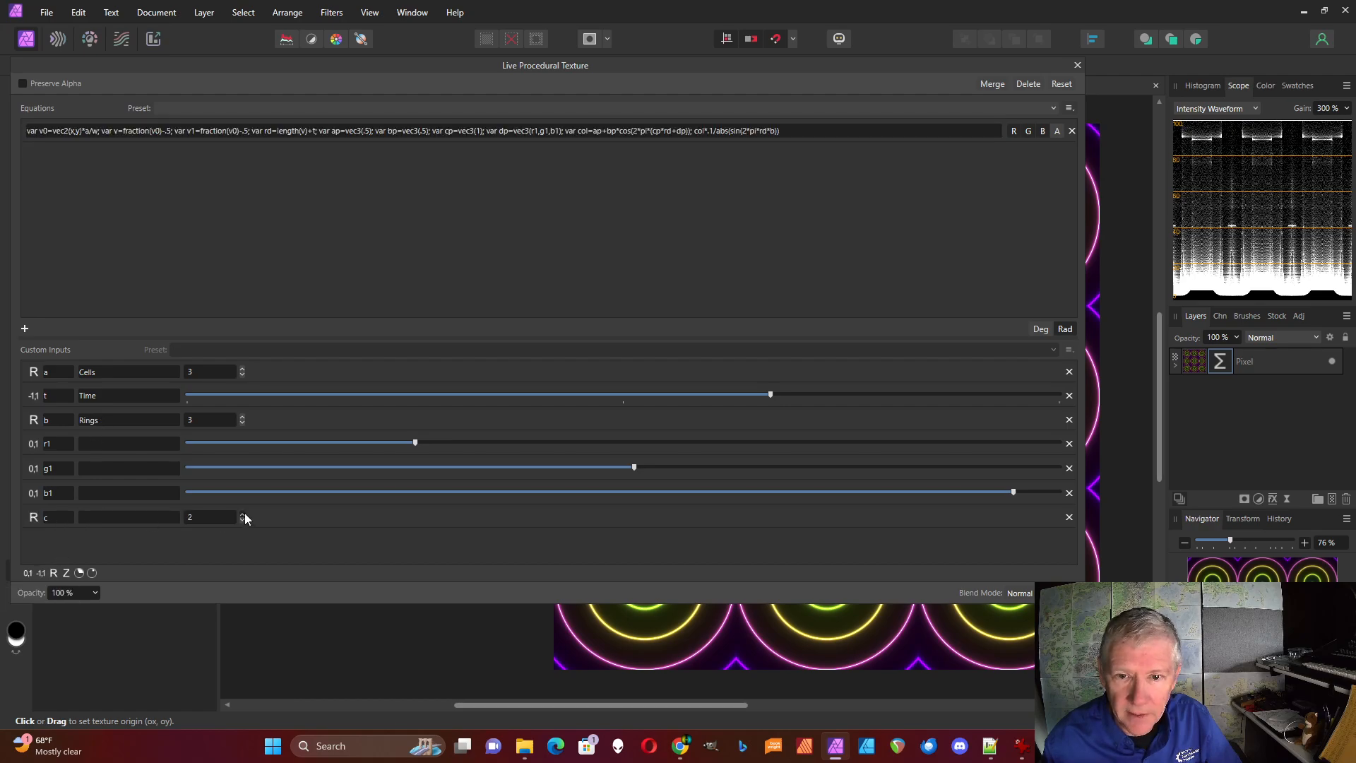
Multiply v0 by c inside the v1 definition so it reads "var v1=fraction(v0*c)-.5;"
{"action": "left_click", "coordinate": [236, 130]}
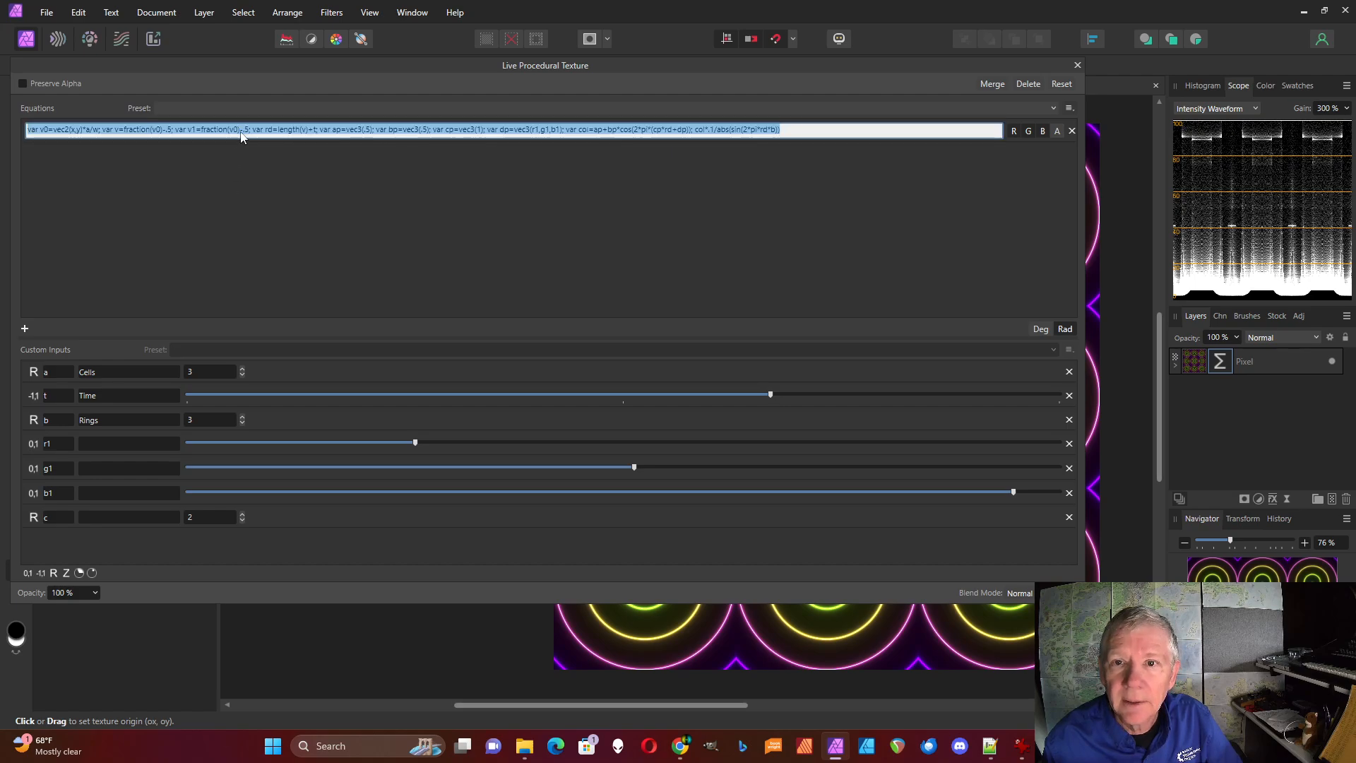
{"action": "left_click", "coordinate": [231, 130]}
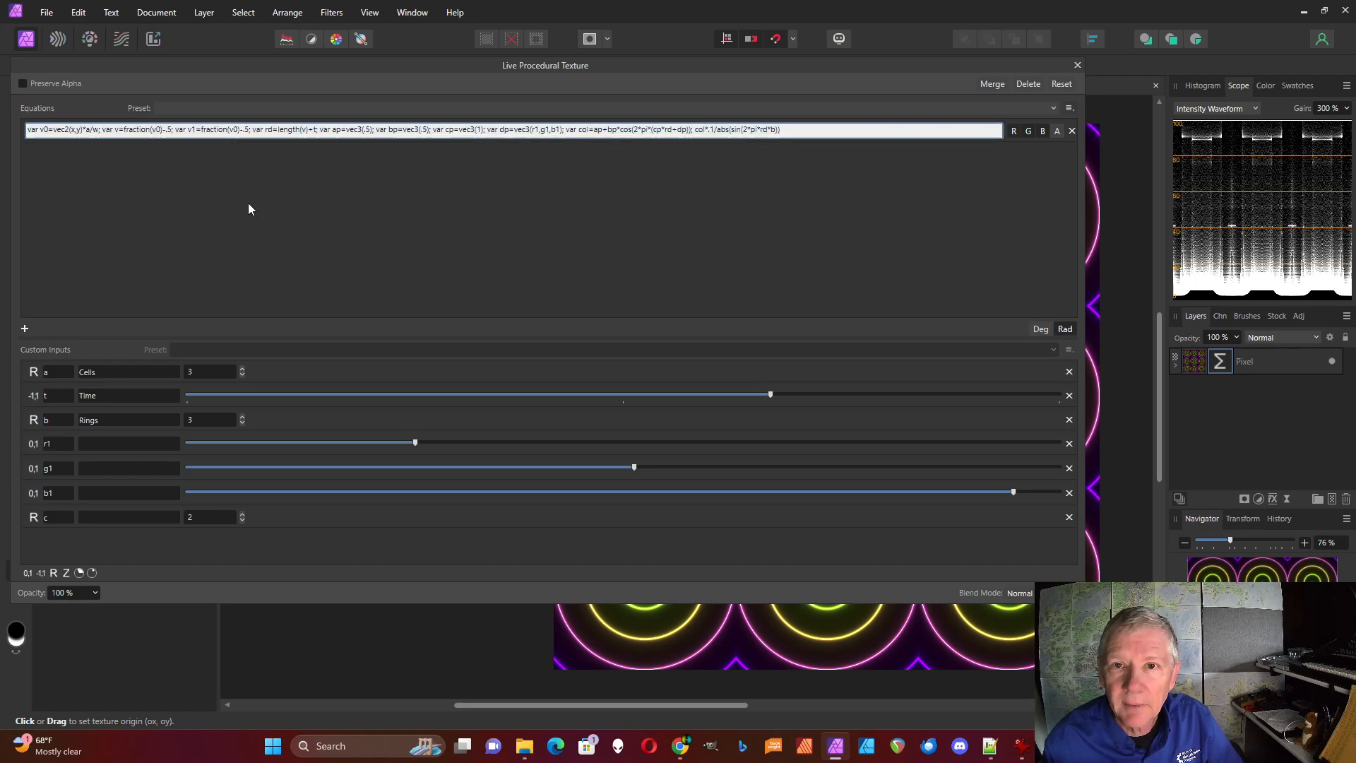
{"action": "type", "text": "*"}
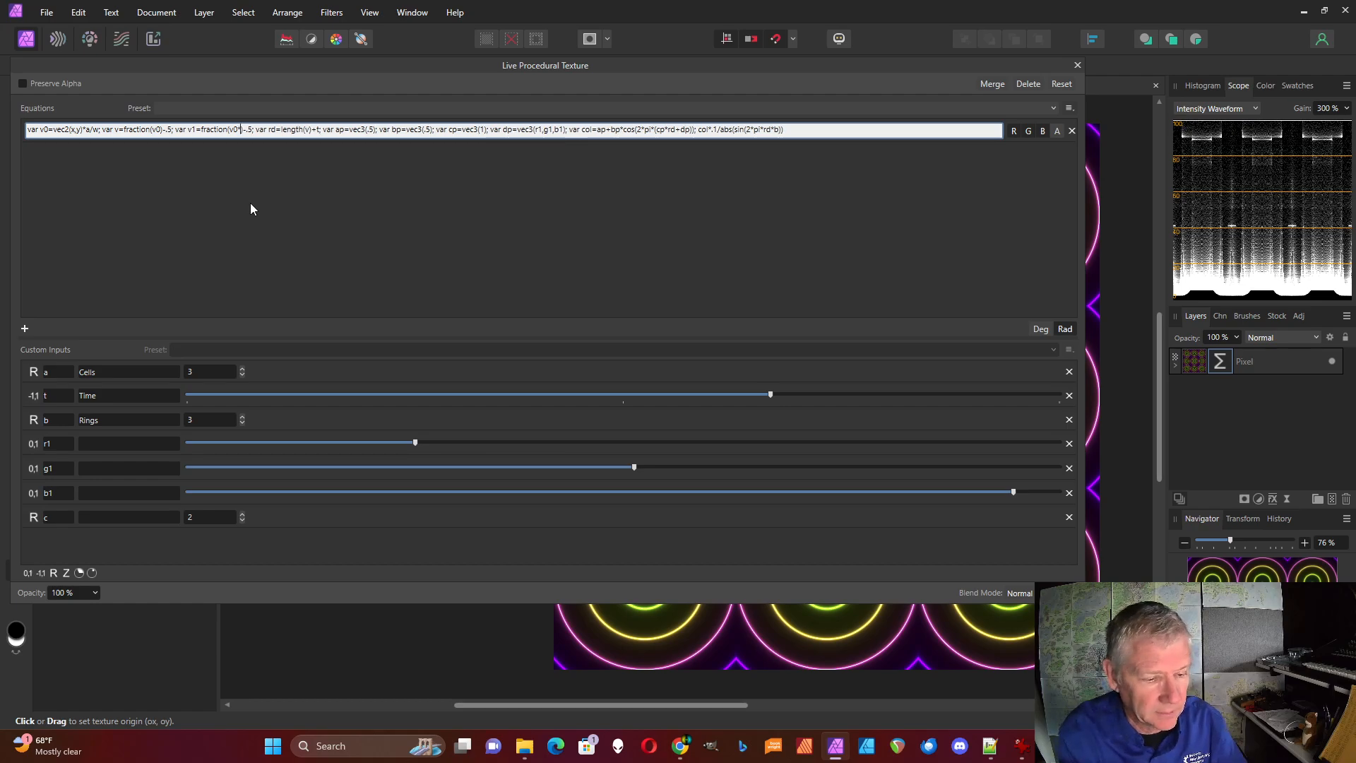
{"action": "type", "text": "c"}
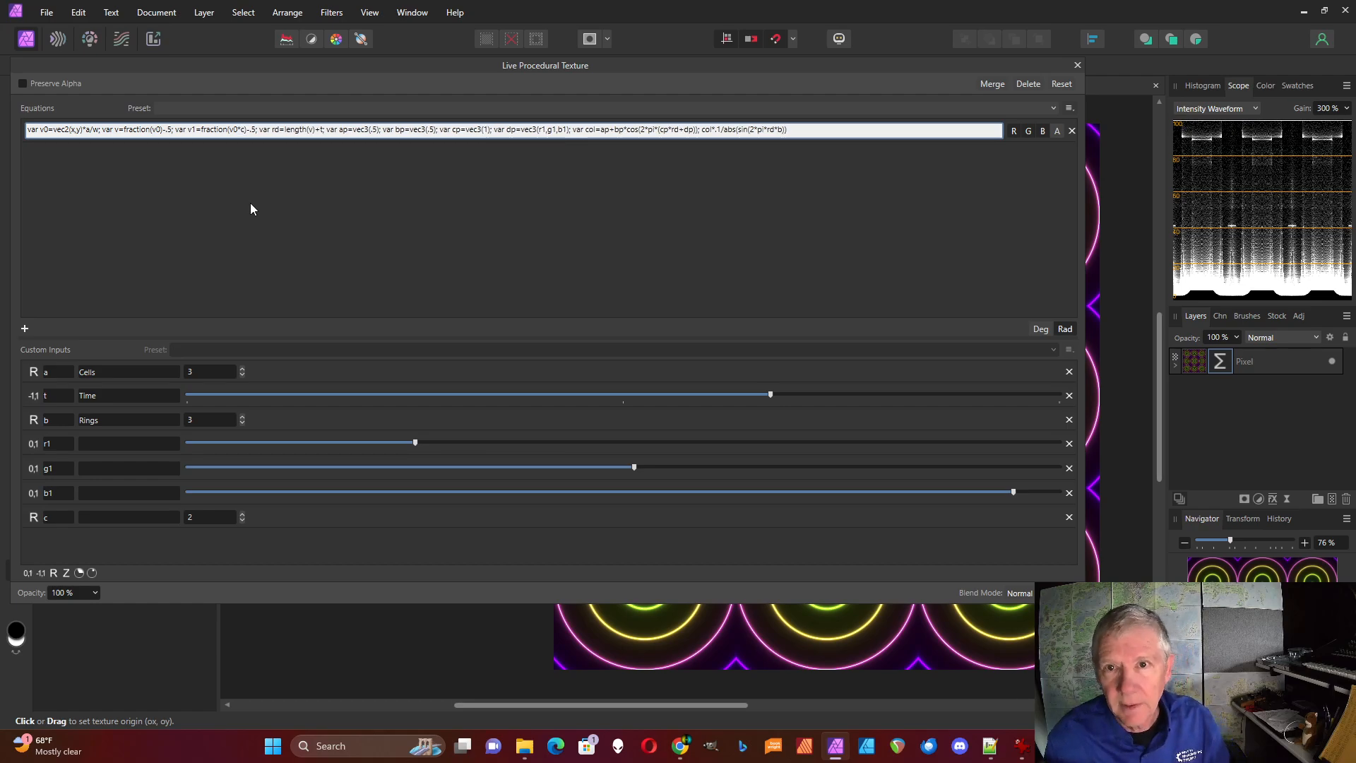
{"action": "type", "text": ")"}
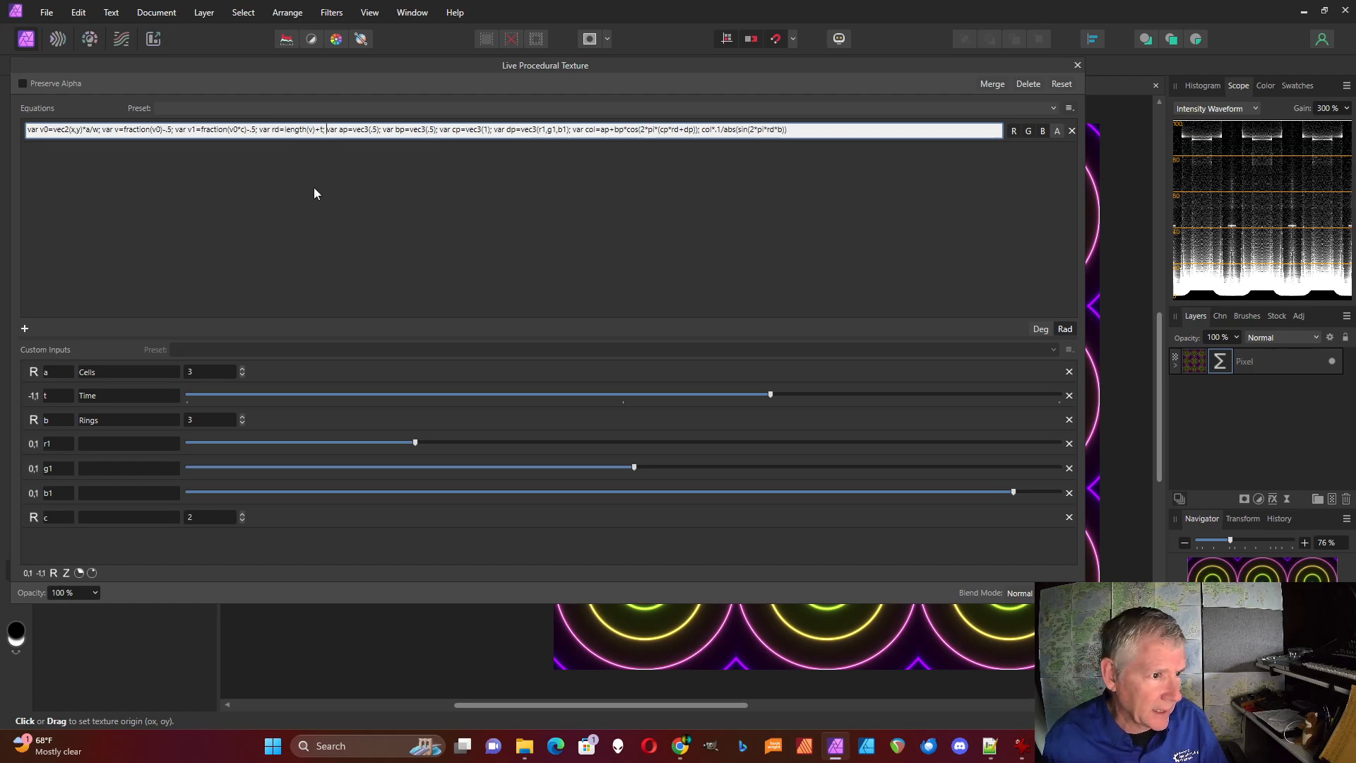
Define a second distance variable after rd as "var rd1=length(v1)+t;"
{"action": "type", "text": "var rd1=length(v1"}
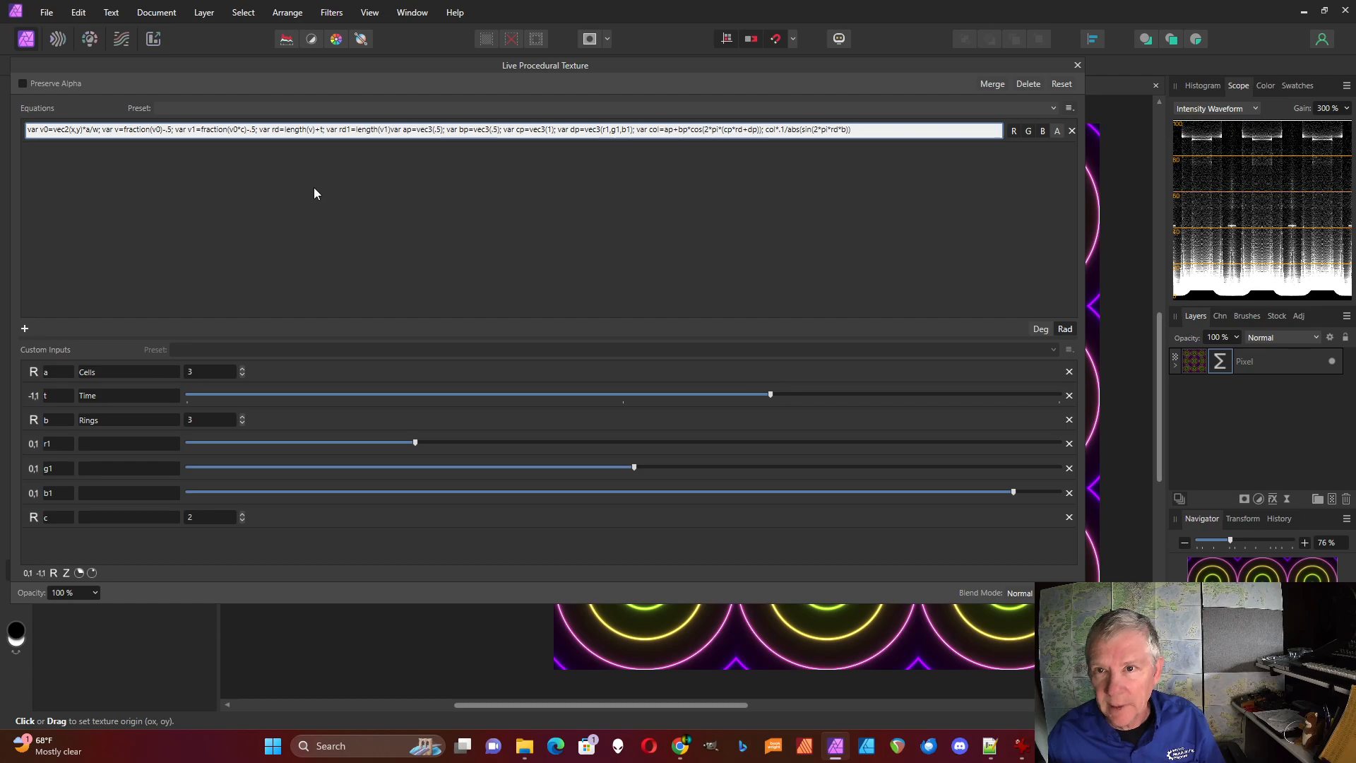
{"action": "type", "text": ")"}
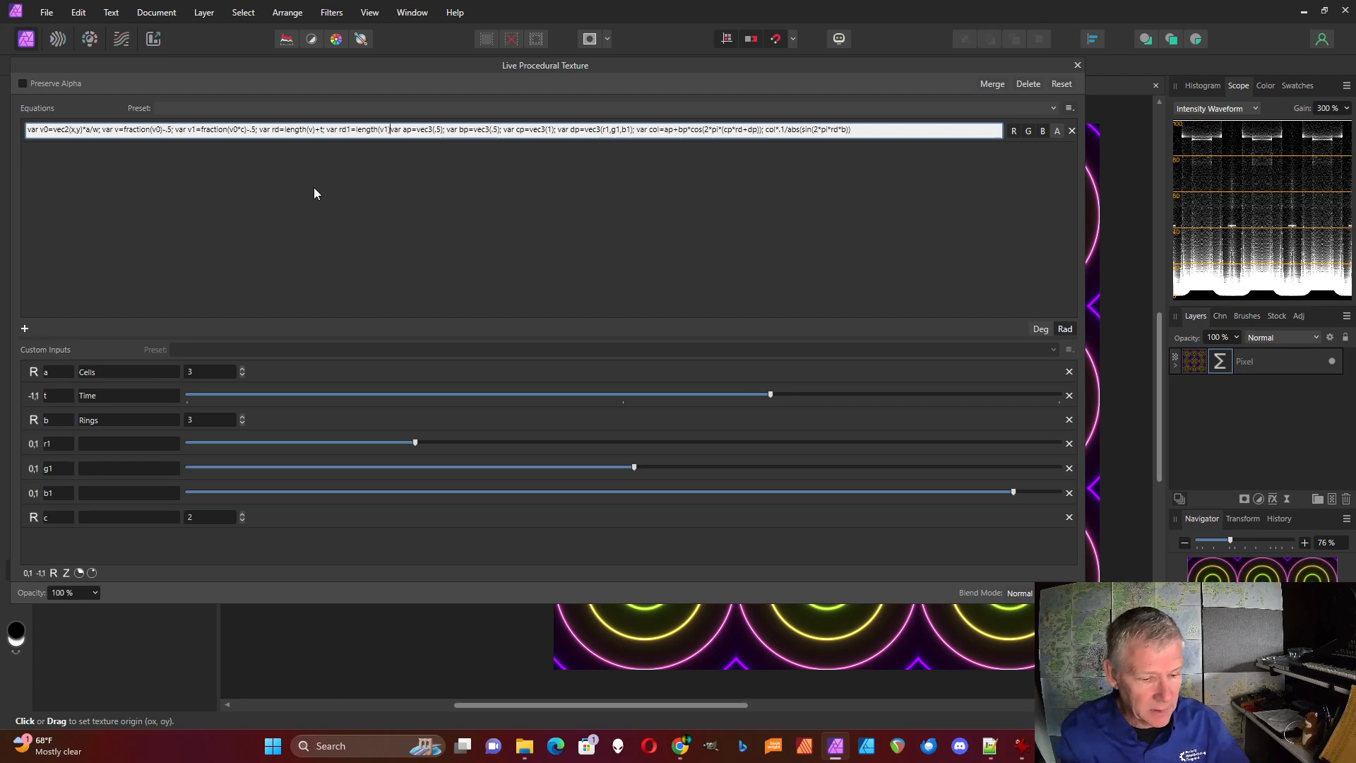
{"action": "type", "text": "+t;"}
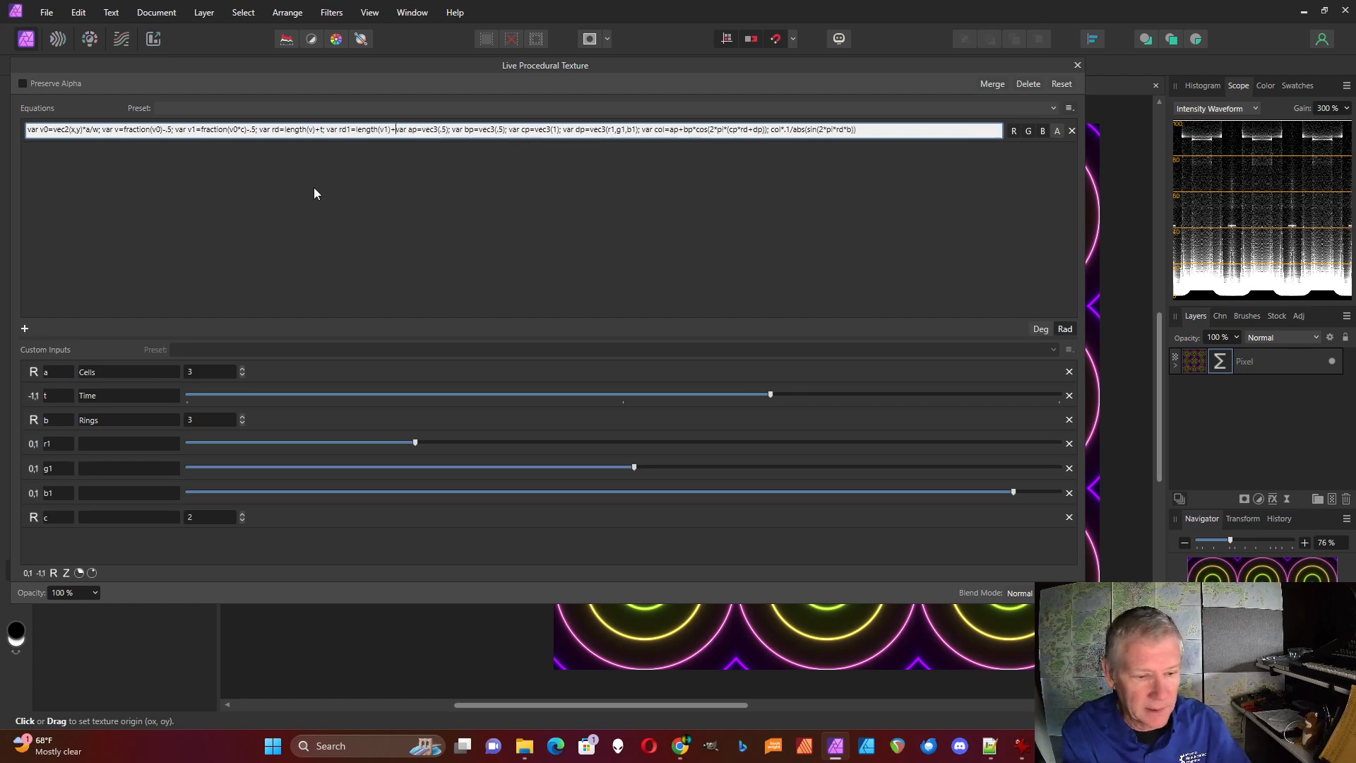
Bracket the ring term after "col*", add a second term "+.1/abs(sin(2*pi*rd1*b))" inside the brackets, and apply the equation
{"action": "left_click", "coordinate": [791, 133]}
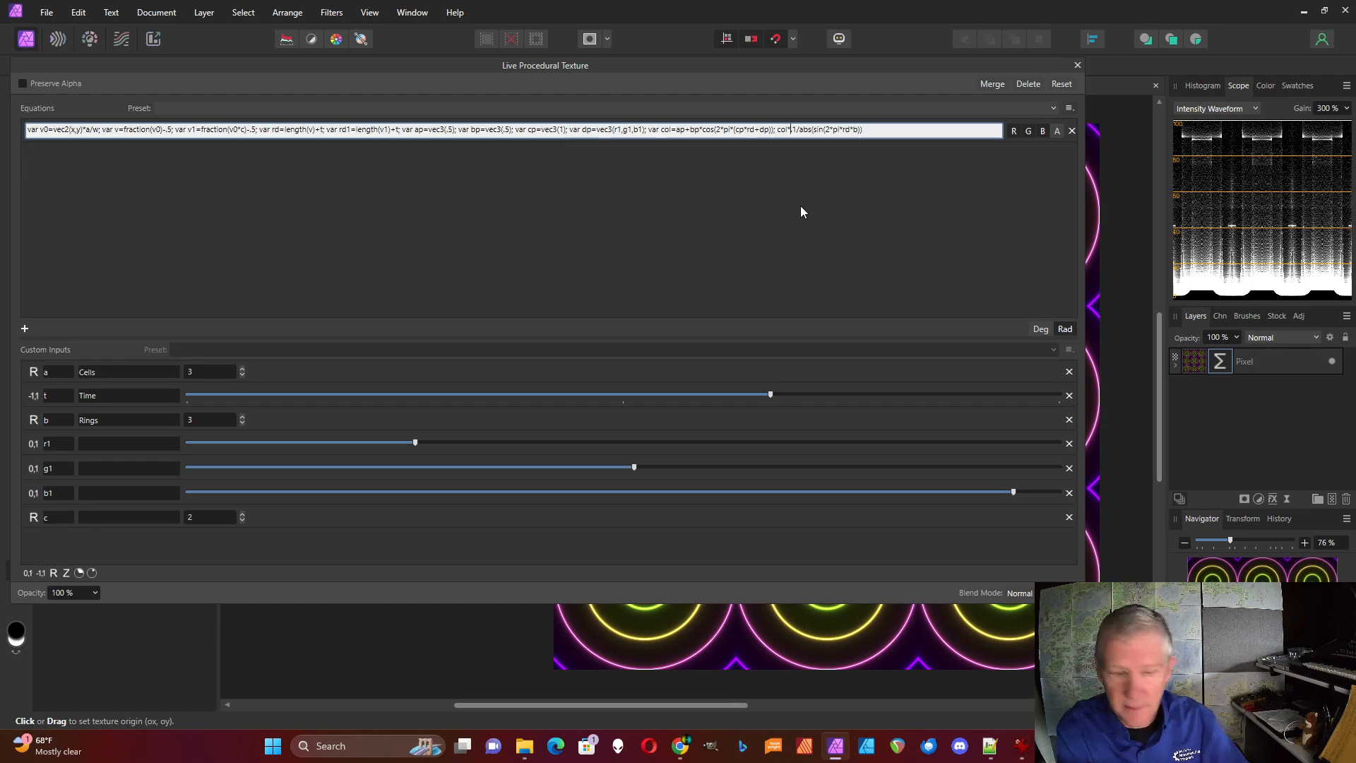
{"action": "key", "text": "shift+End"}
{"action": "key", "text": "ctrl+c"}
{"action": "type", "text": "("}
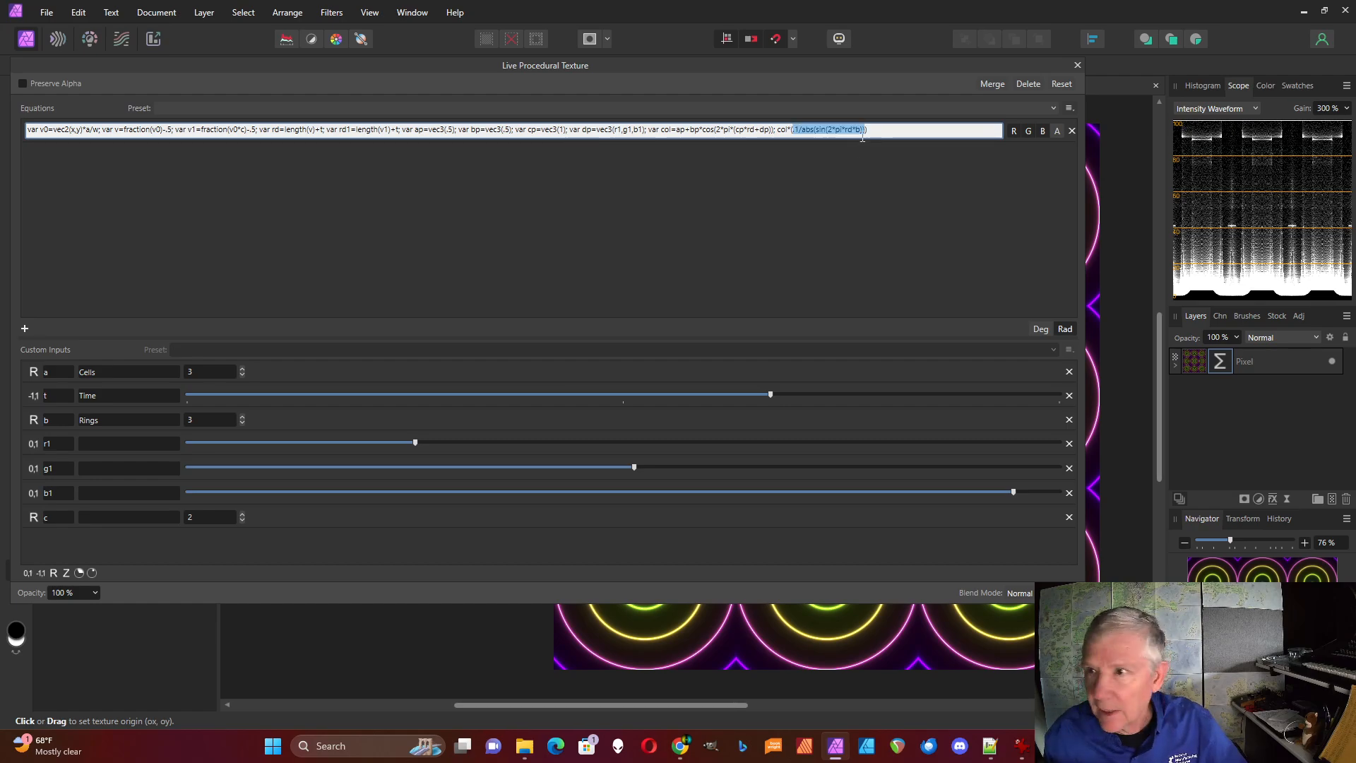
{"action": "left_click", "coordinate": [868, 130]}
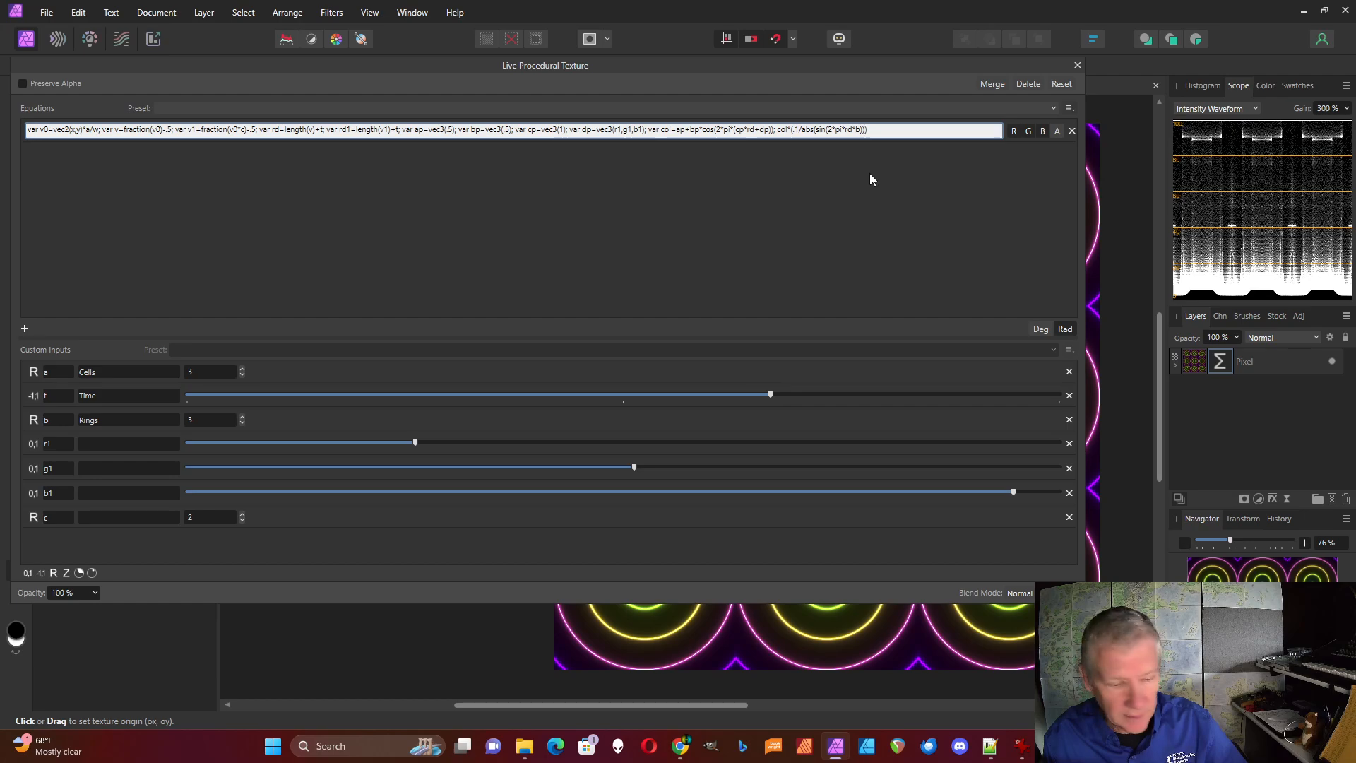
{"action": "key", "text": "ctrl+v"}
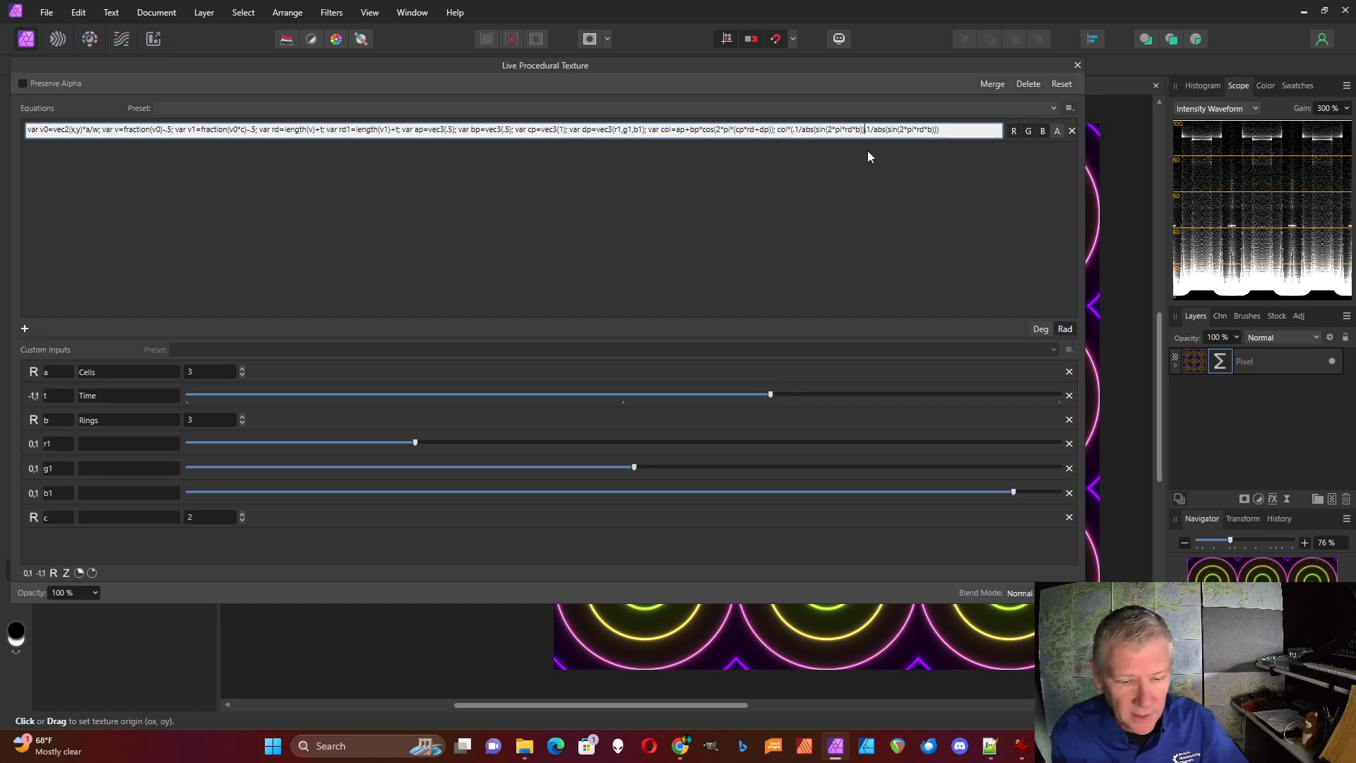
{"action": "type", "text": "+"}
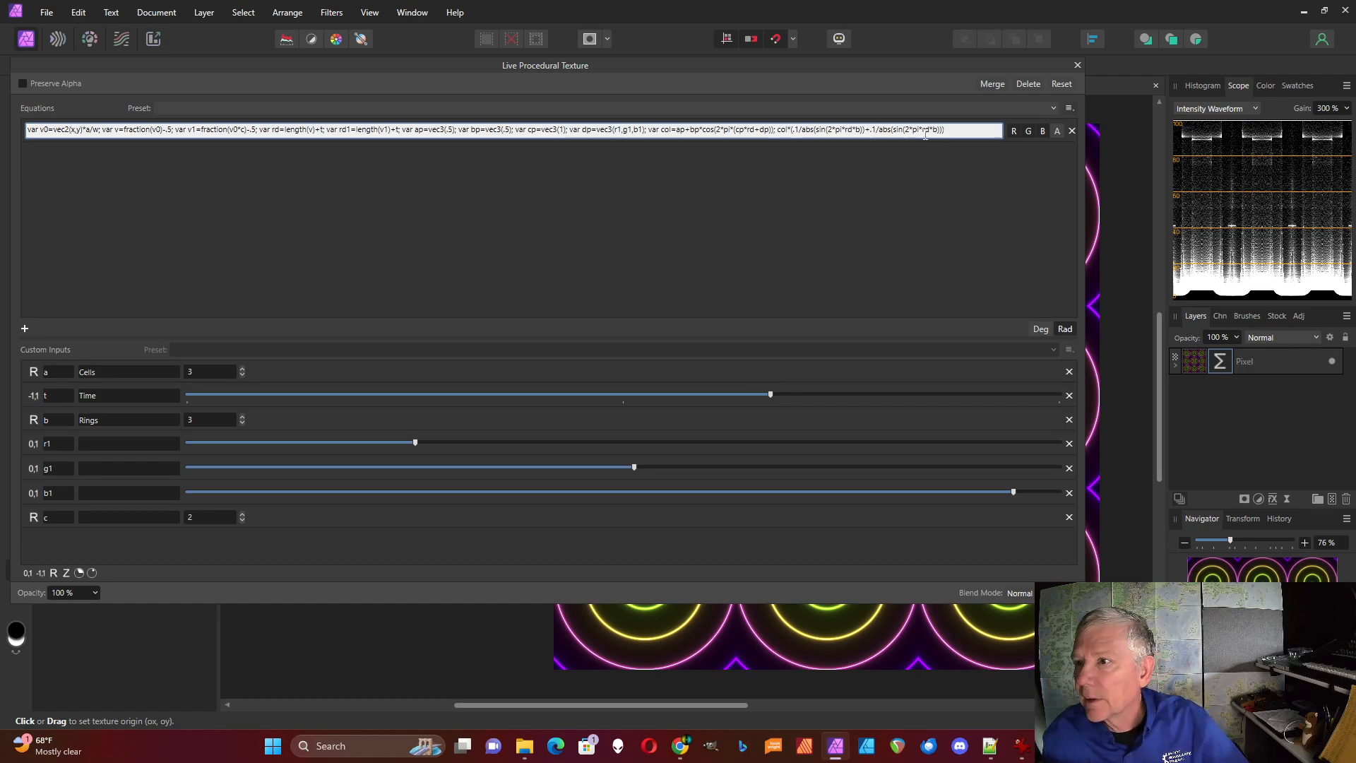
{"action": "type", "text": "1"}
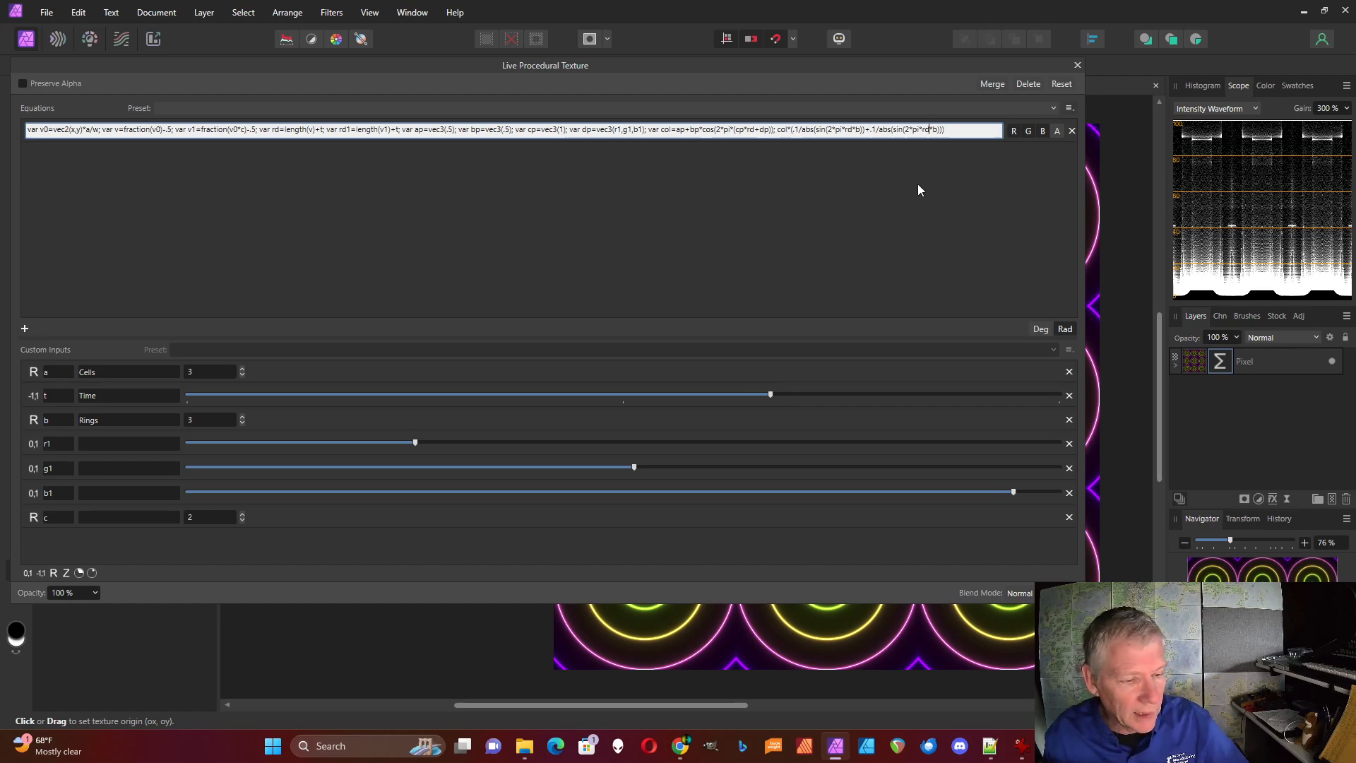
{"action": "key", "text": "Return"}
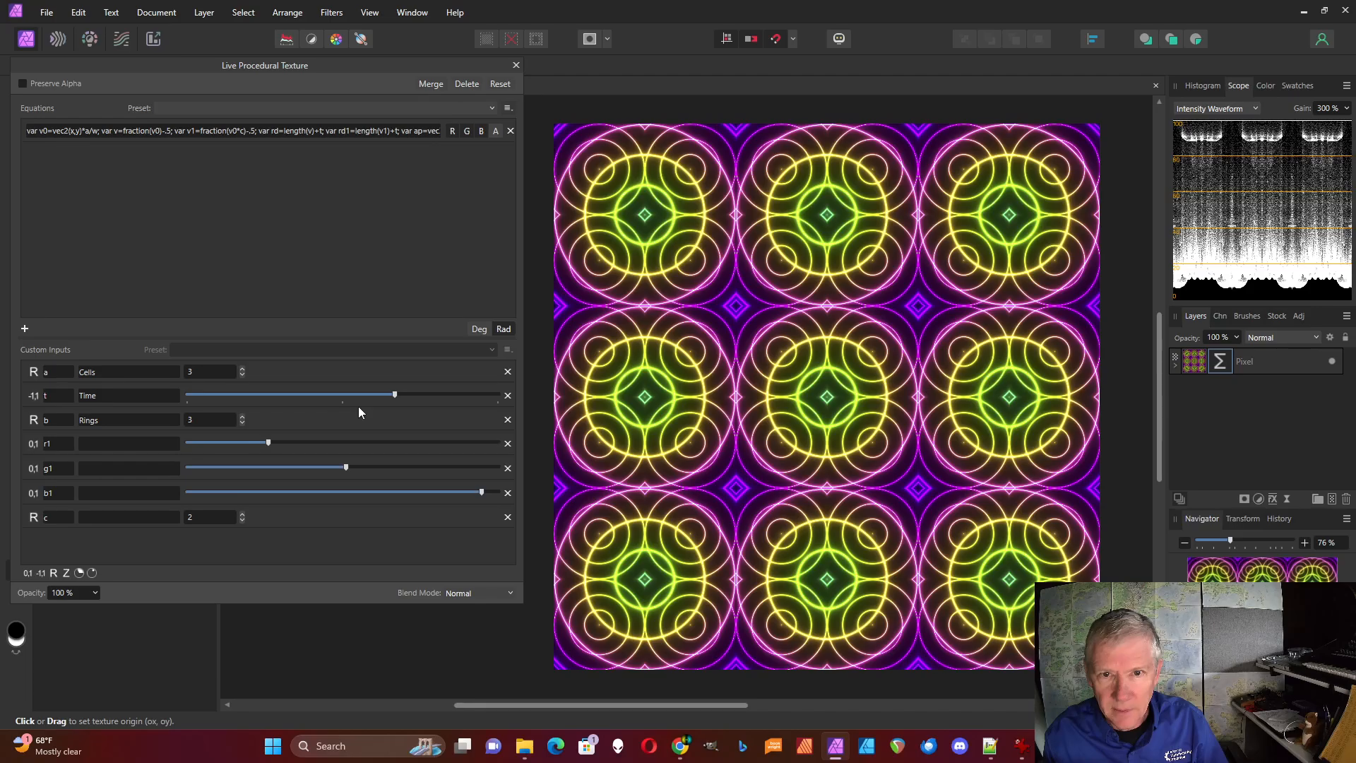
Raise Time to about halfway between its centre and maximum, and widen the filter dialog to uncover the whole equation
{"action": "mouse_move", "coordinate": [393, 394]}
{"action": "left_mouse_down"}
{"action": "mouse_move", "coordinate": [245, 392]}
{"action": "mouse_move", "coordinate": [418, 389]}
{"action": "left_mouse_up"}
{"action": "left_click_drag", "start_coordinate": [523, 374], "coordinate": [1141, 365]}
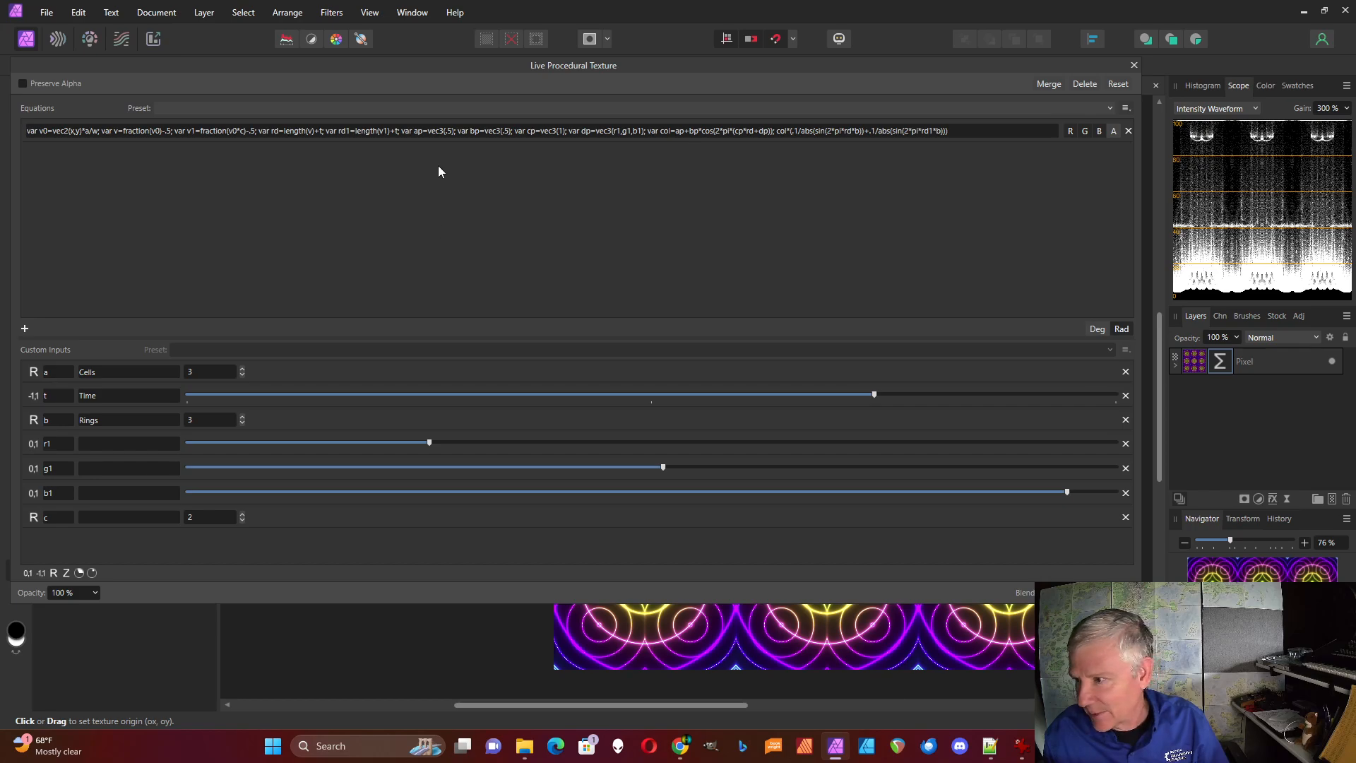
Duplicate the v1 definition directly after itself and change the copy to "var v2=fraction(v0*c*2)-.5;"
{"action": "left_click", "coordinate": [420, 135]}
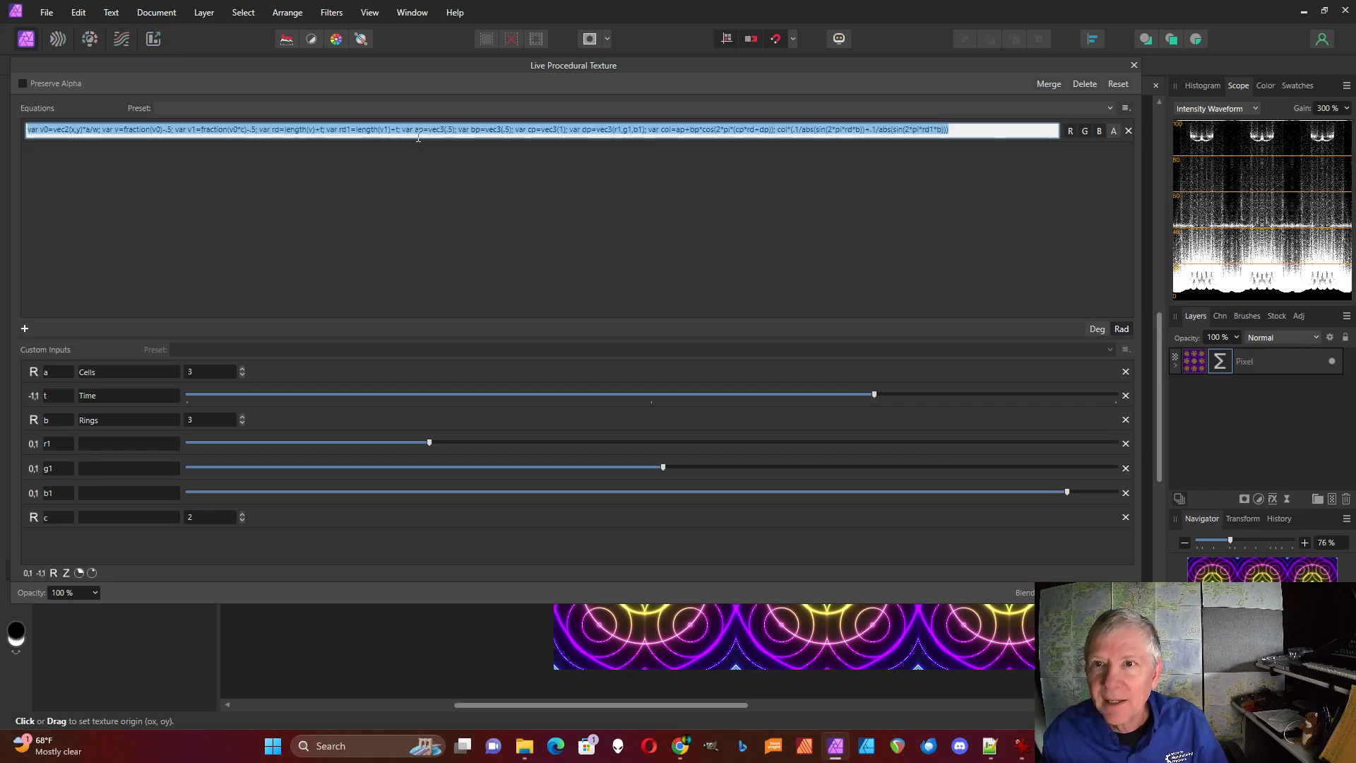
{"action": "left_click", "coordinate": [418, 135]}
{"action": "left_click_drag", "start_coordinate": [403, 134], "coordinate": [463, 137]}
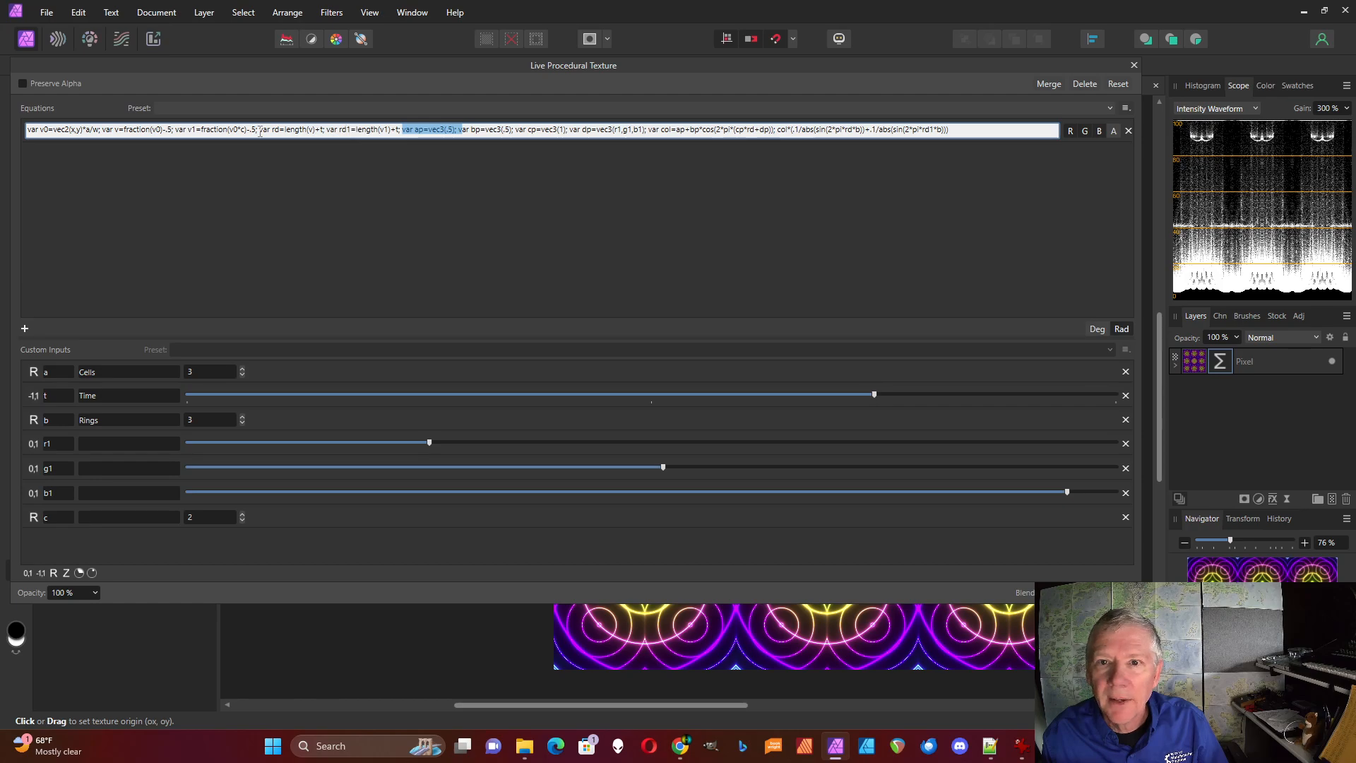
{"action": "left_click_drag", "start_coordinate": [175, 131], "coordinate": [262, 134]}
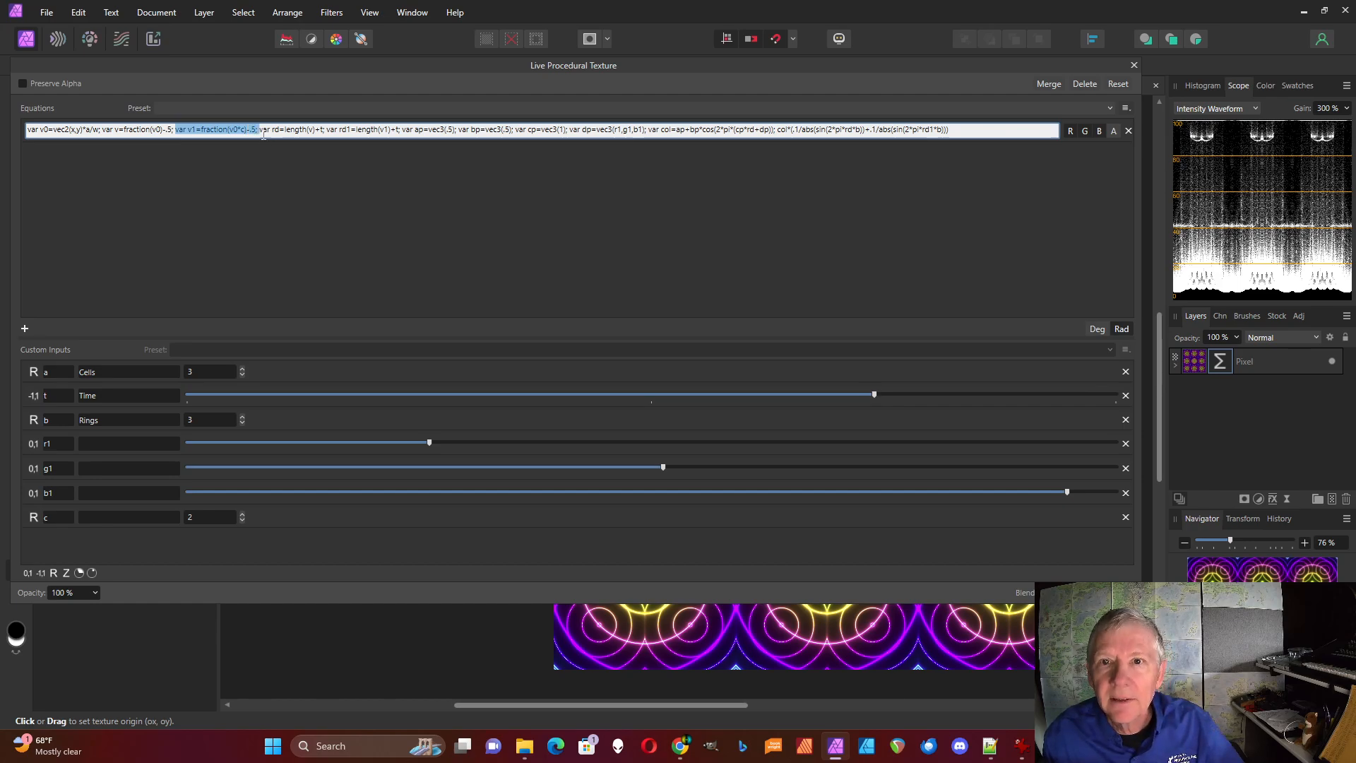
{"action": "key", "text": "ctrl+c"}
{"action": "left_click", "coordinate": [260, 132]}
{"action": "key", "text": "ctrl+v"}
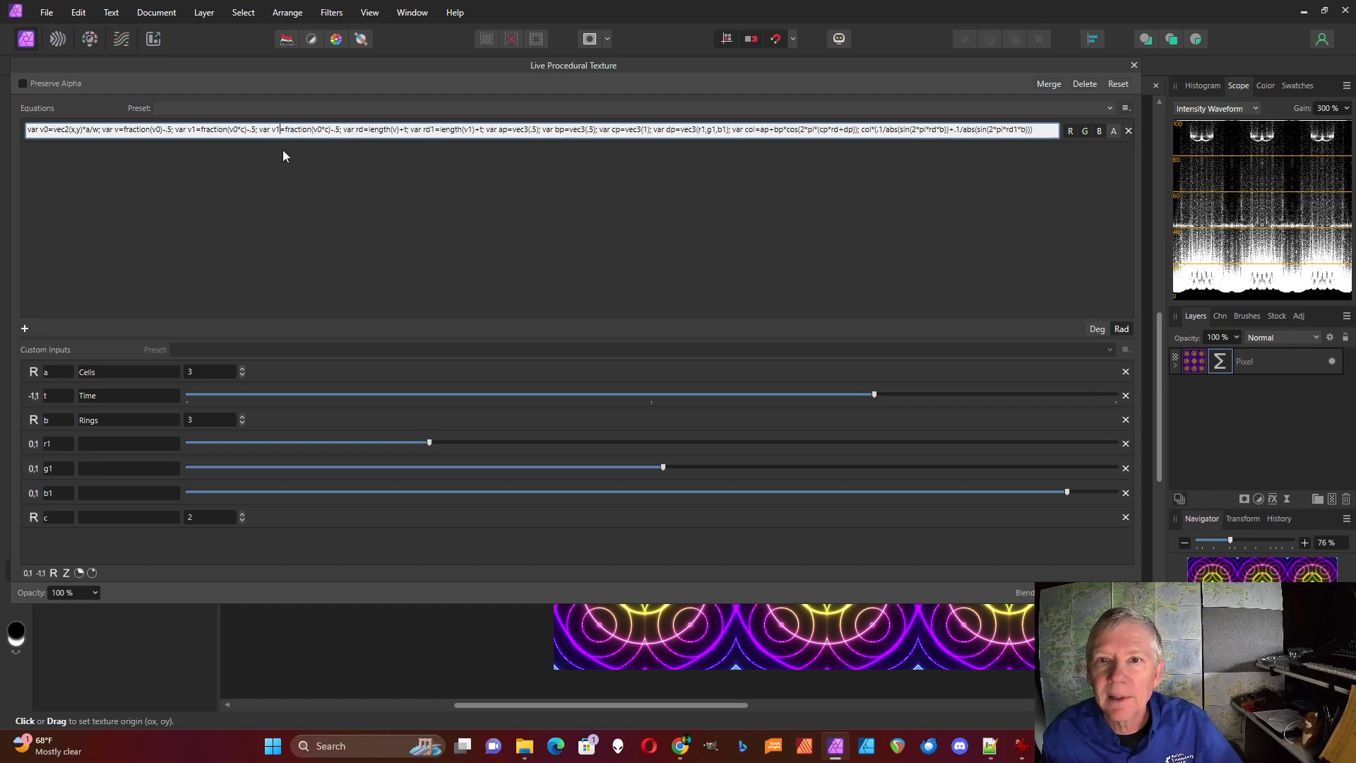
{"action": "key", "text": "BackSpace"}
{"action": "type", "text": "2"}
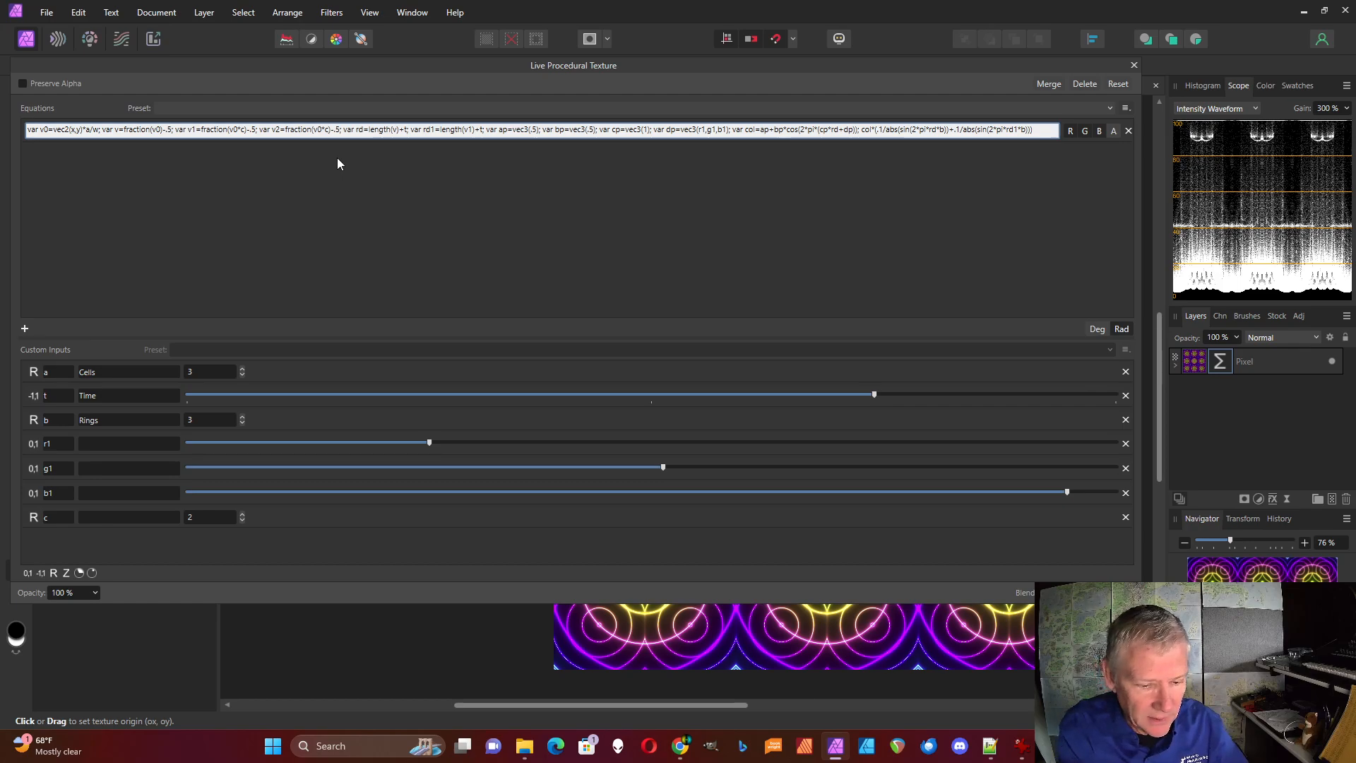
{"action": "type", "text": "*2"}
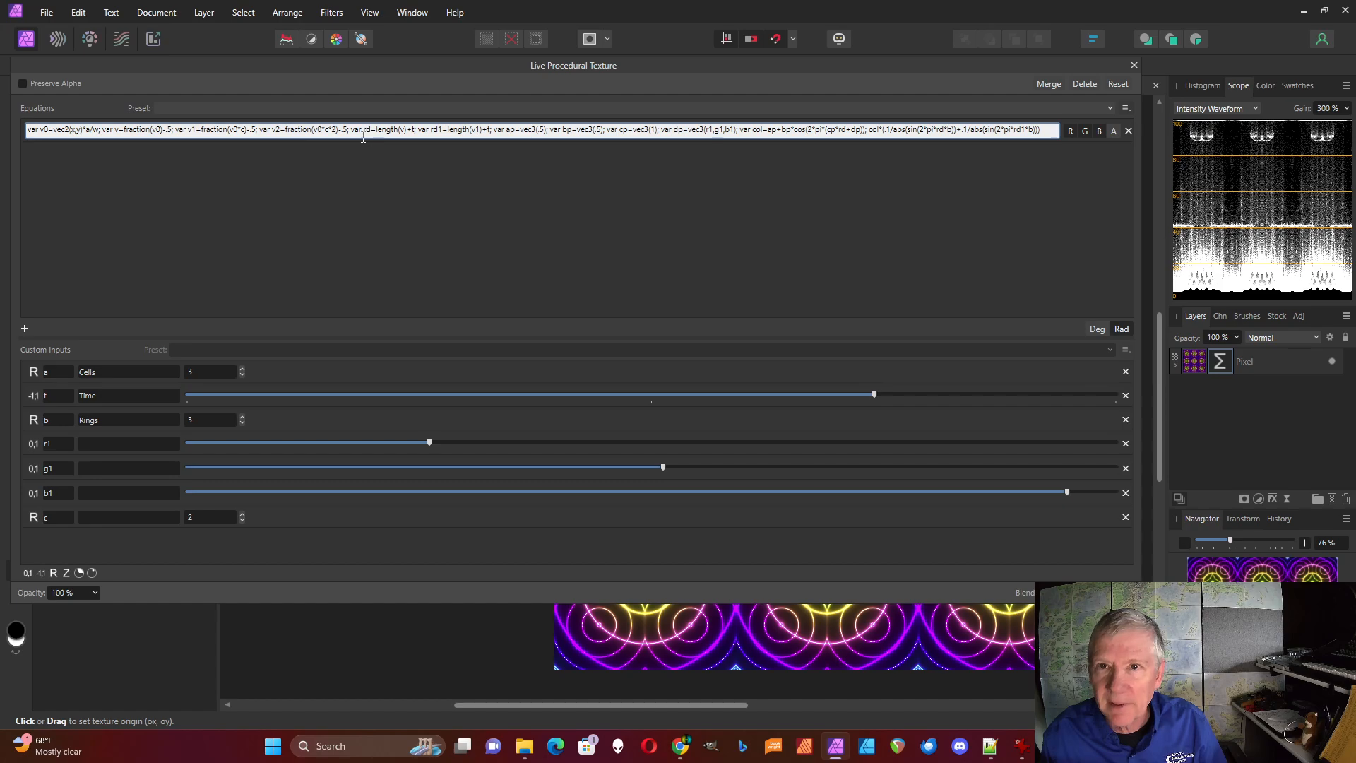
Duplicate the rd1 definition directly after itself and change the copy to "var rd2=length(v2)+t;"
{"action": "left_click_drag", "start_coordinate": [416, 129], "coordinate": [494, 129]}
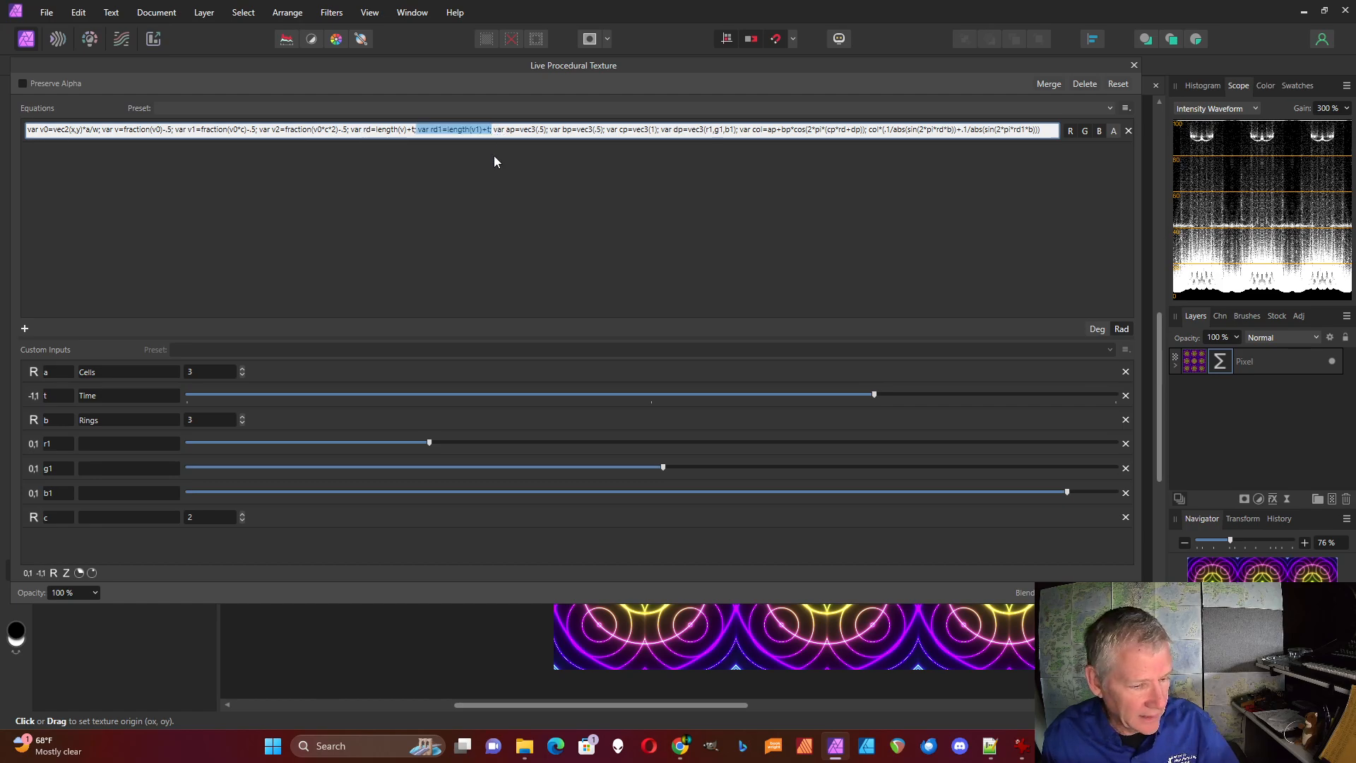
{"action": "left_click", "coordinate": [493, 130]}
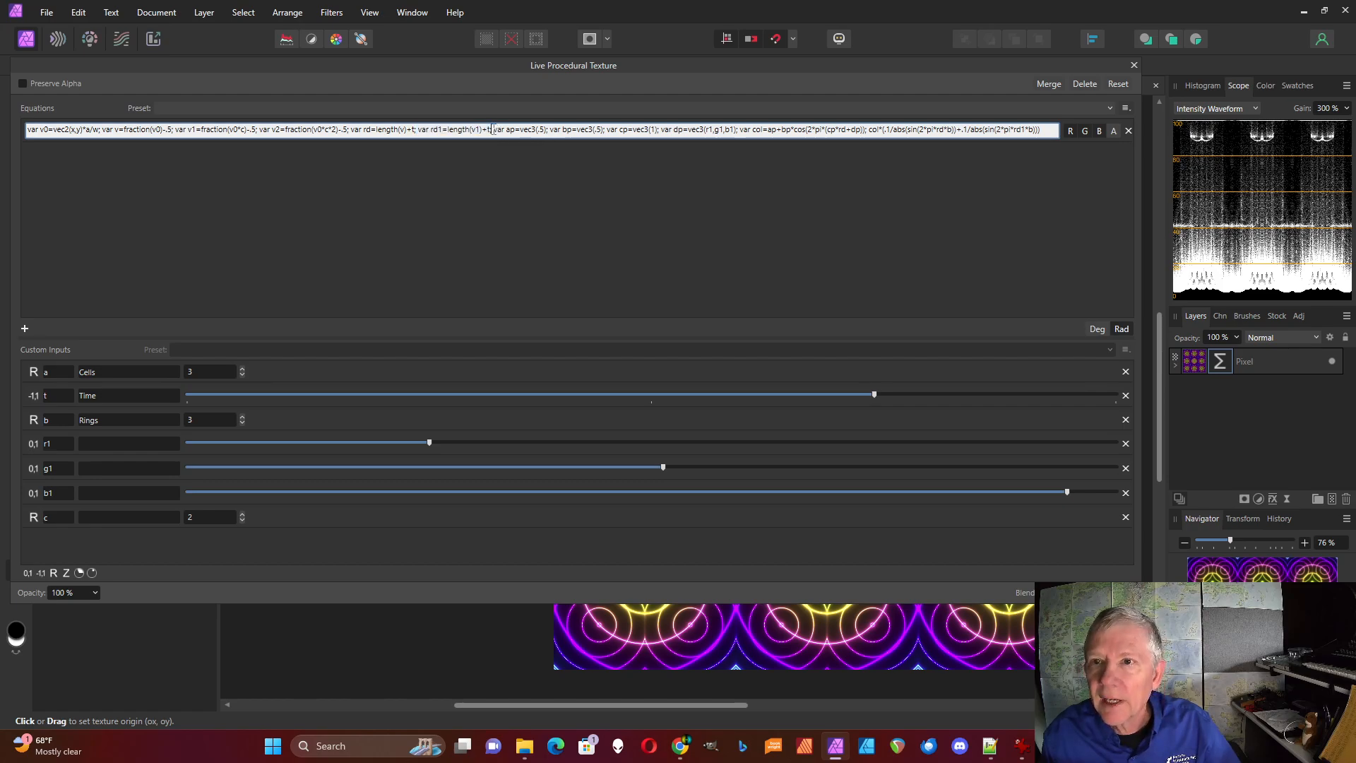
{"action": "key", "text": "ctrl+v"}
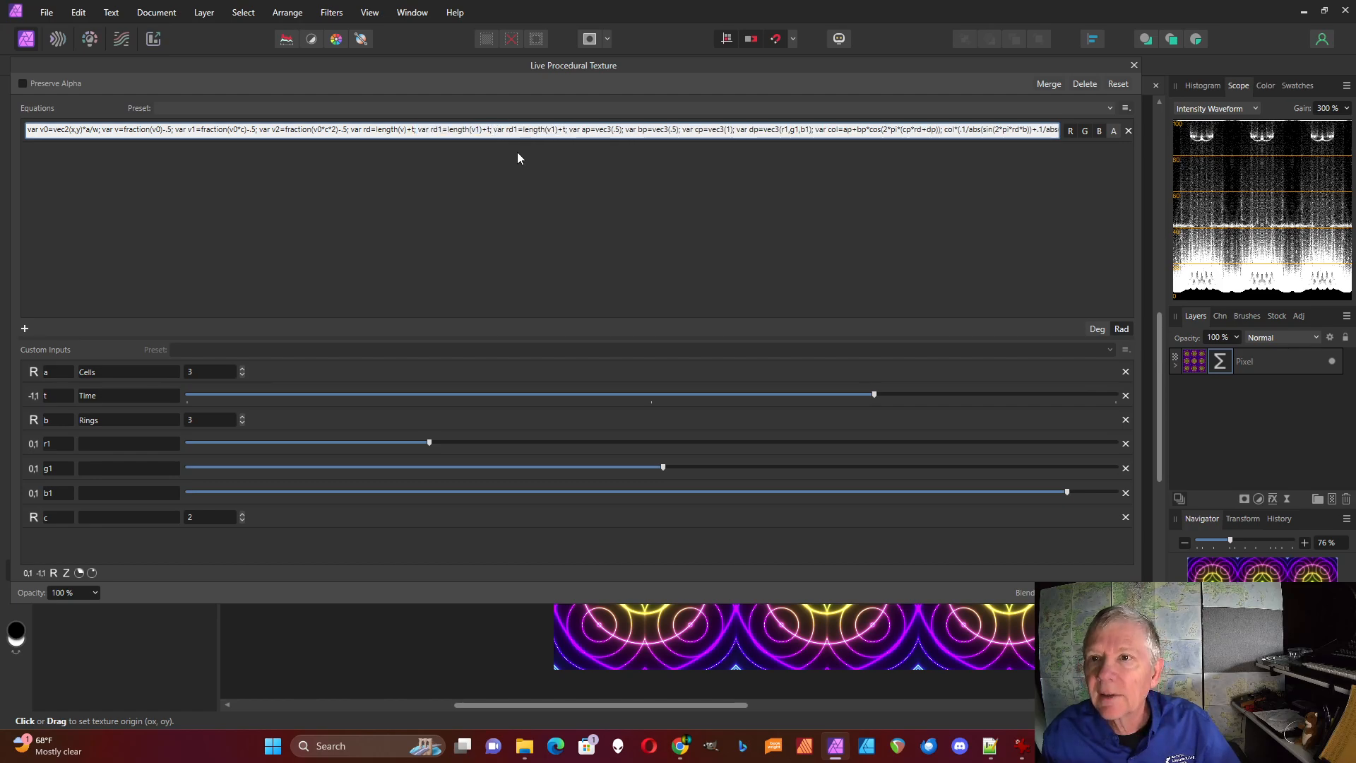
{"action": "key", "text": "Left"}
{"action": "key", "text": "Left"}
{"action": "key", "text": "Left"}
{"action": "key", "text": "Left"}
{"action": "key", "text": "Left"}
{"action": "key", "text": "Left"}
{"action": "key", "text": "Left"}
{"action": "key", "text": "Left"}
{"action": "key", "text": "Left"}
{"action": "key", "text": "Left"}
{"action": "key", "text": "Left"}
{"action": "key", "text": "Left"}
{"action": "key", "text": "Left"}
{"action": "key", "text": "Left"}
{"action": "key", "text": "BackSpace"}
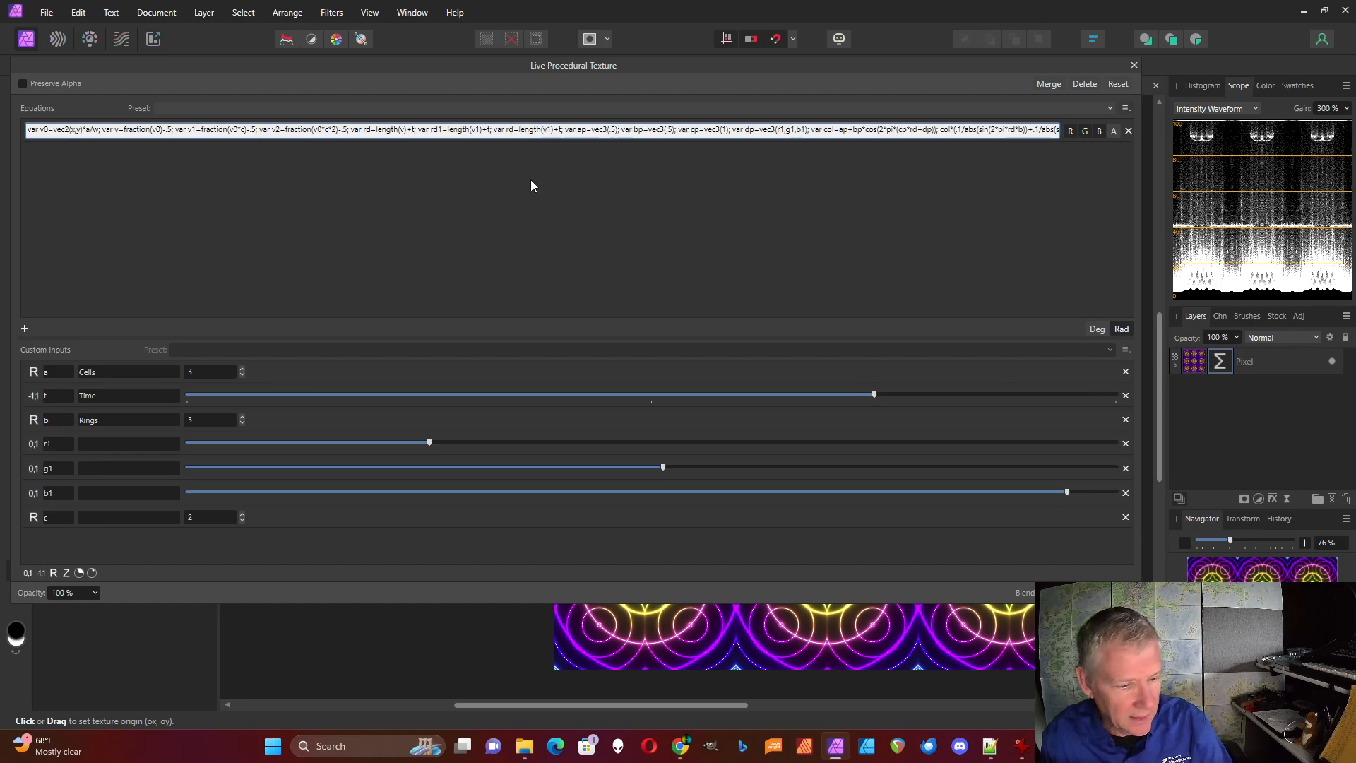
{"action": "type", "text": "2"}
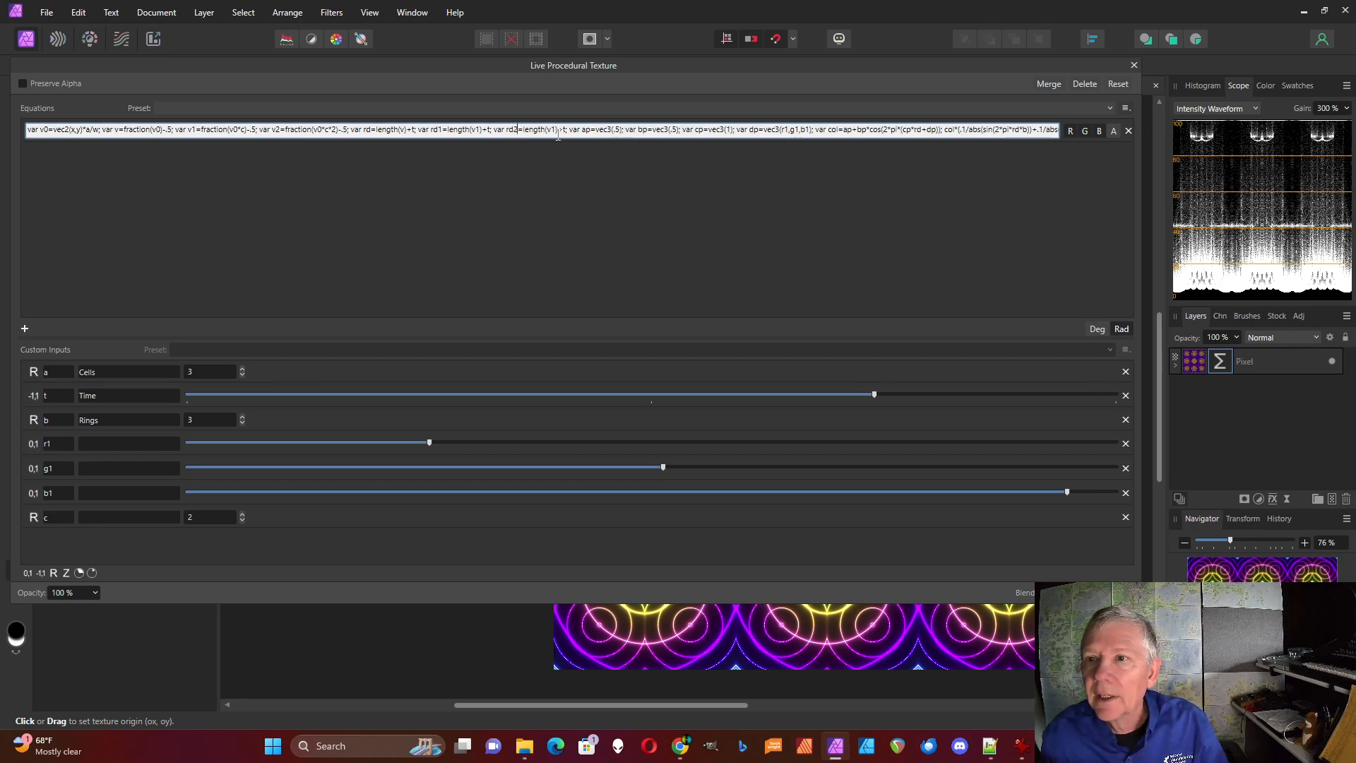
{"action": "left_click", "coordinate": [556, 130]}
{"action": "key", "text": "BackSpace"}
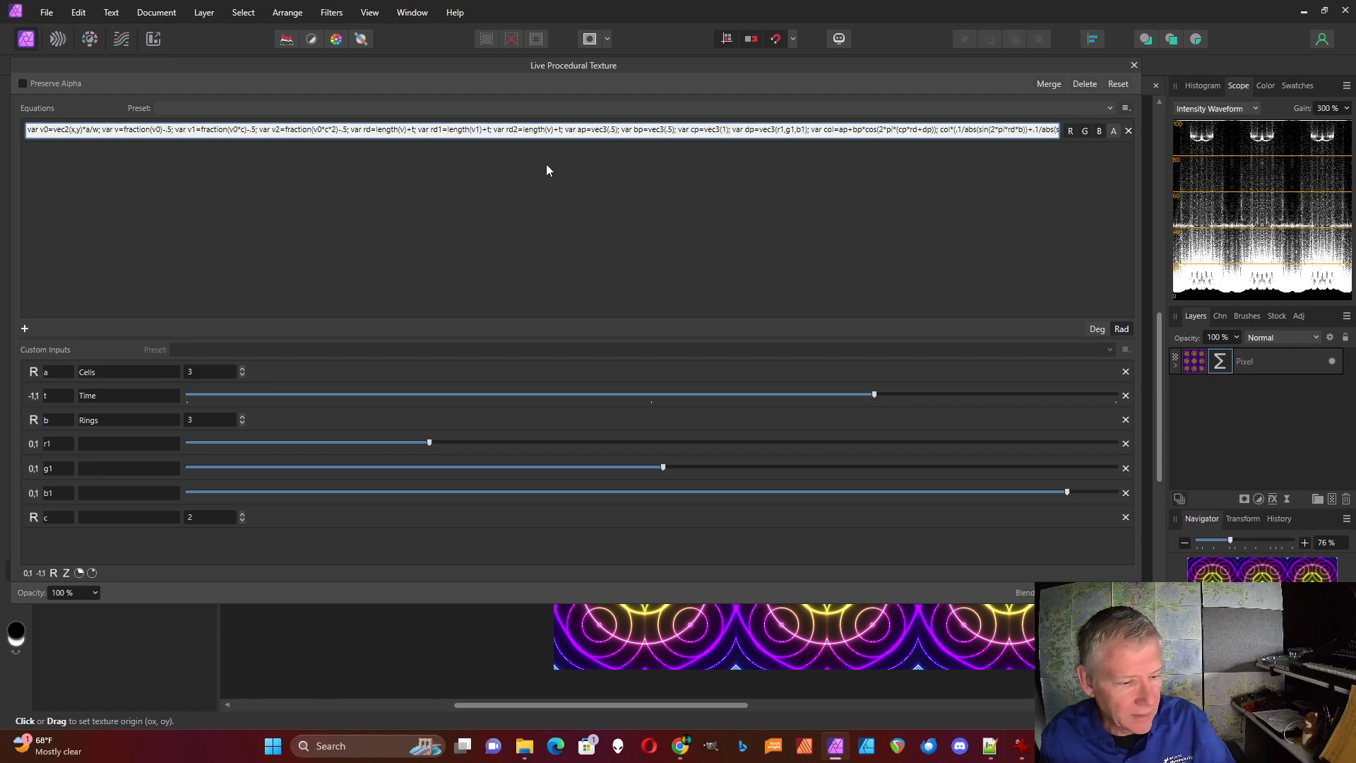
{"action": "type", "text": "2"}
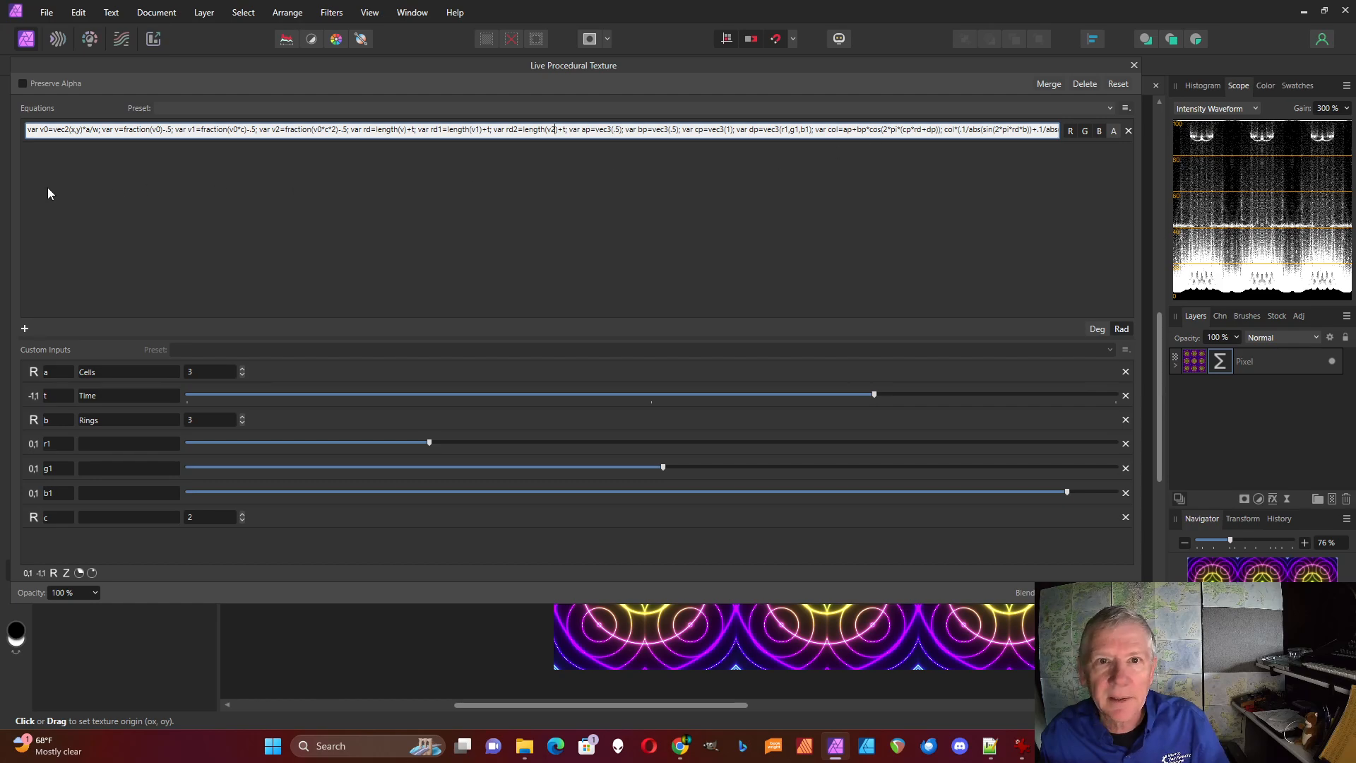
Add a third ring term "+.1/abs(sin(2*pi*rd2*b))" inside the final brackets after the rd1 term, and apply the equation
{"action": "left_click_drag", "start_coordinate": [11, 189], "coordinate": [0, 189]}
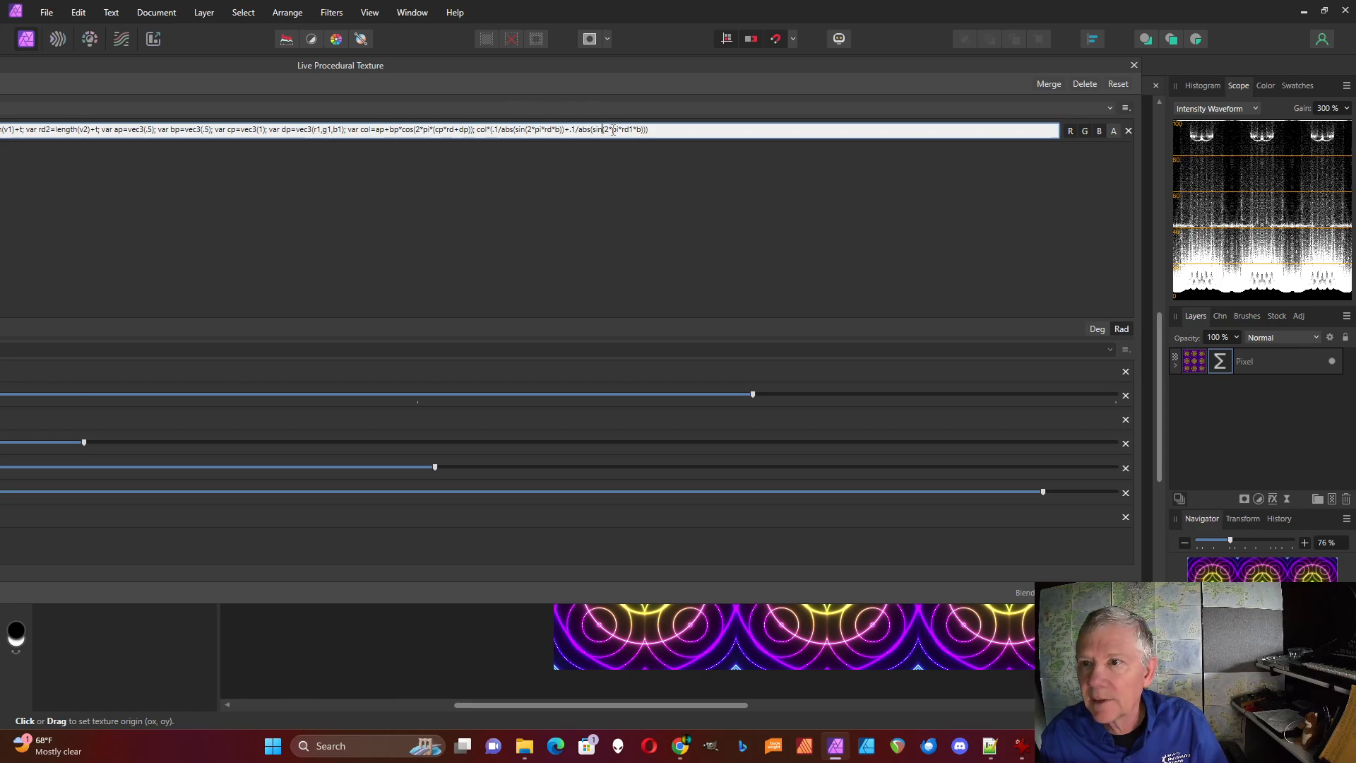
{"action": "left_click", "coordinate": [646, 131]}
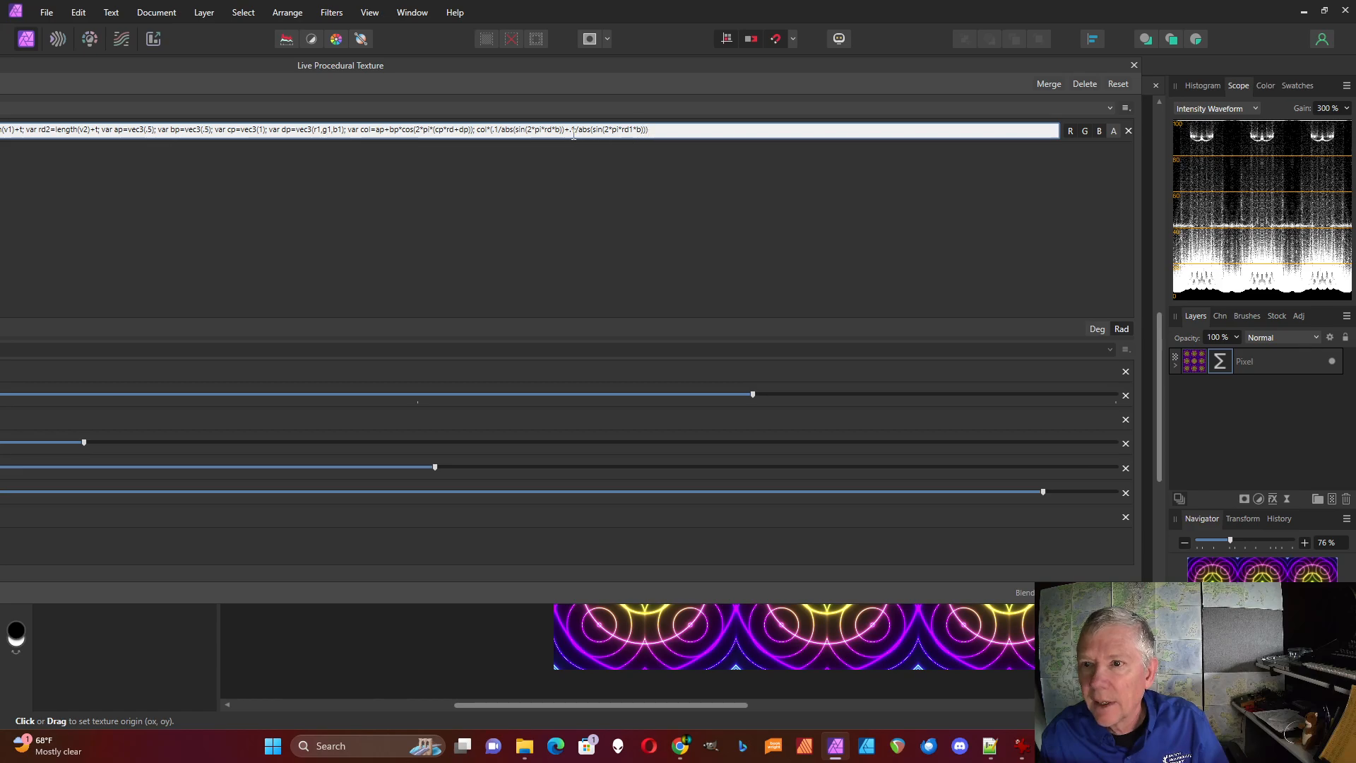
{"action": "left_click_drag", "start_coordinate": [565, 130], "coordinate": [647, 130]}
{"action": "key", "text": "ctrl+c"}
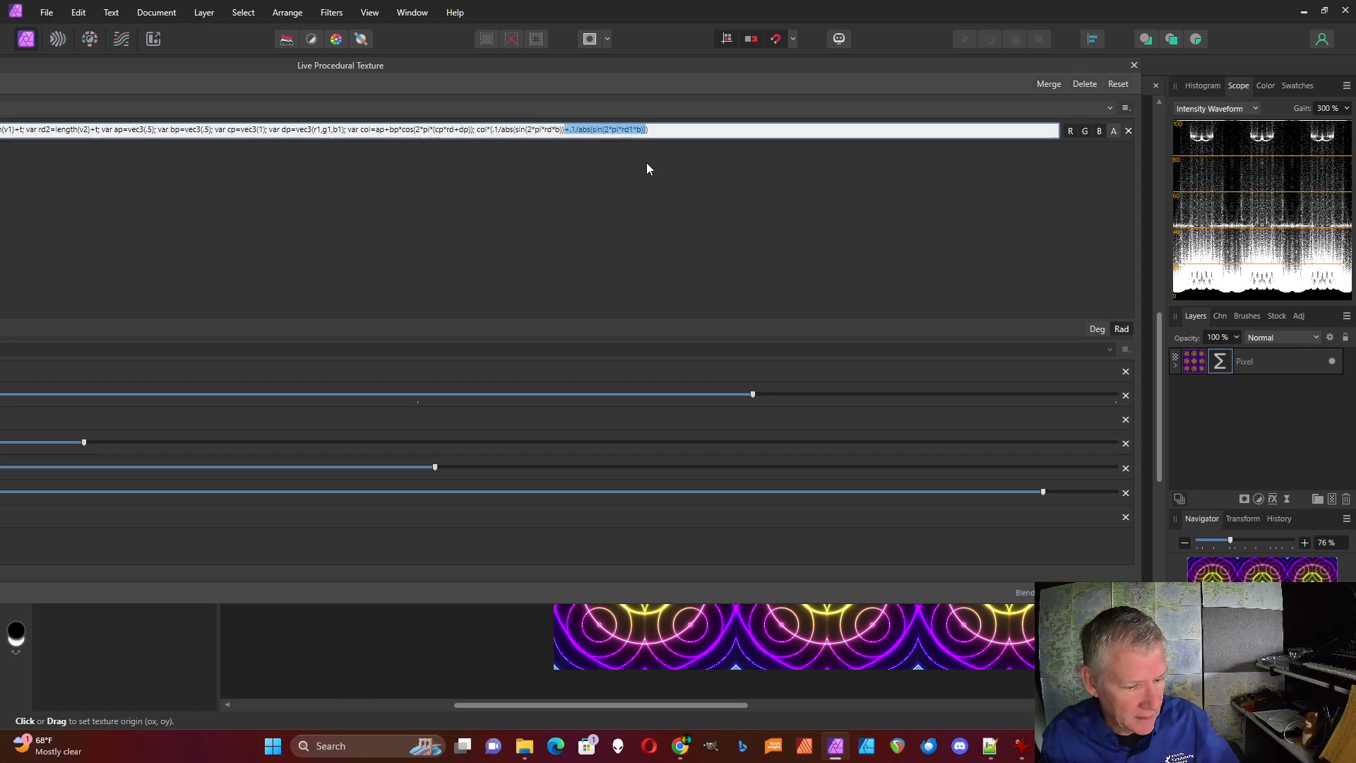
{"action": "left_click", "coordinate": [646, 134]}
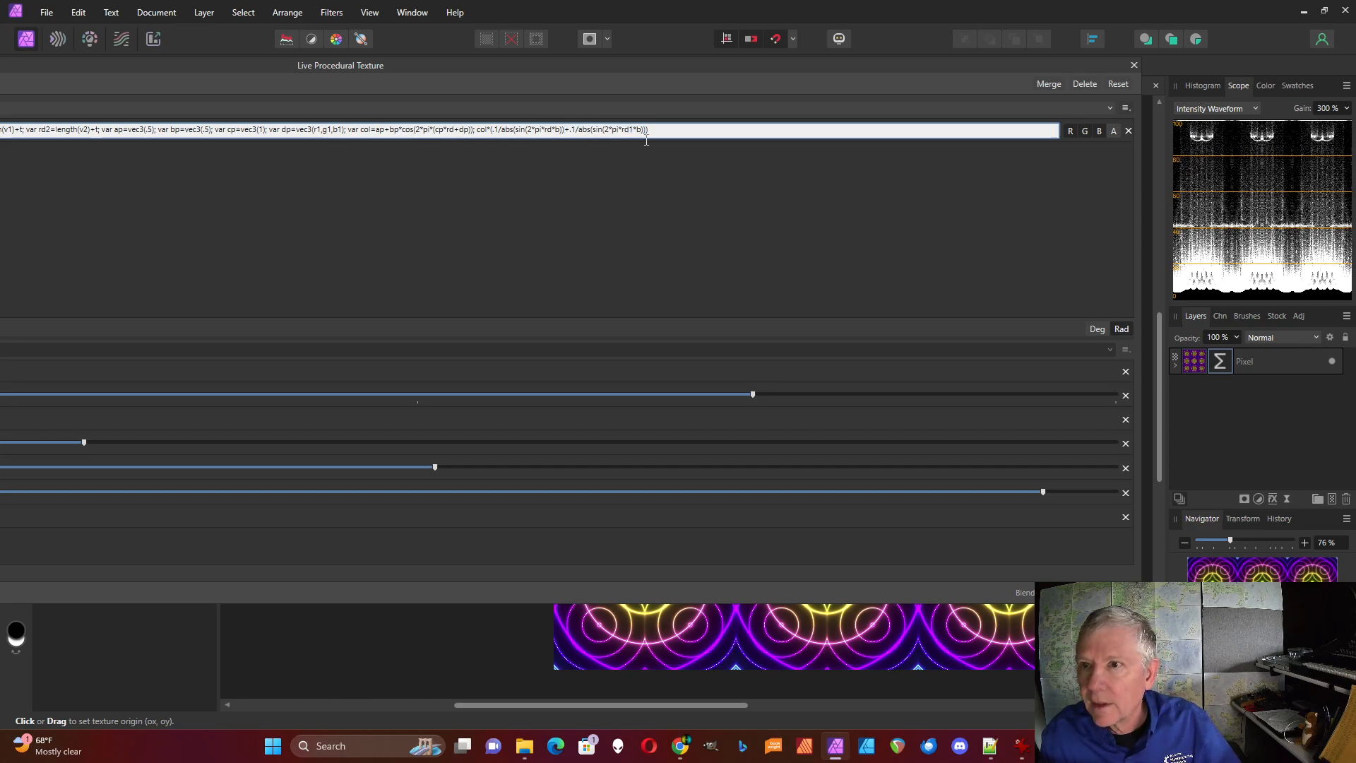
{"action": "key", "text": "ctrl+v"}
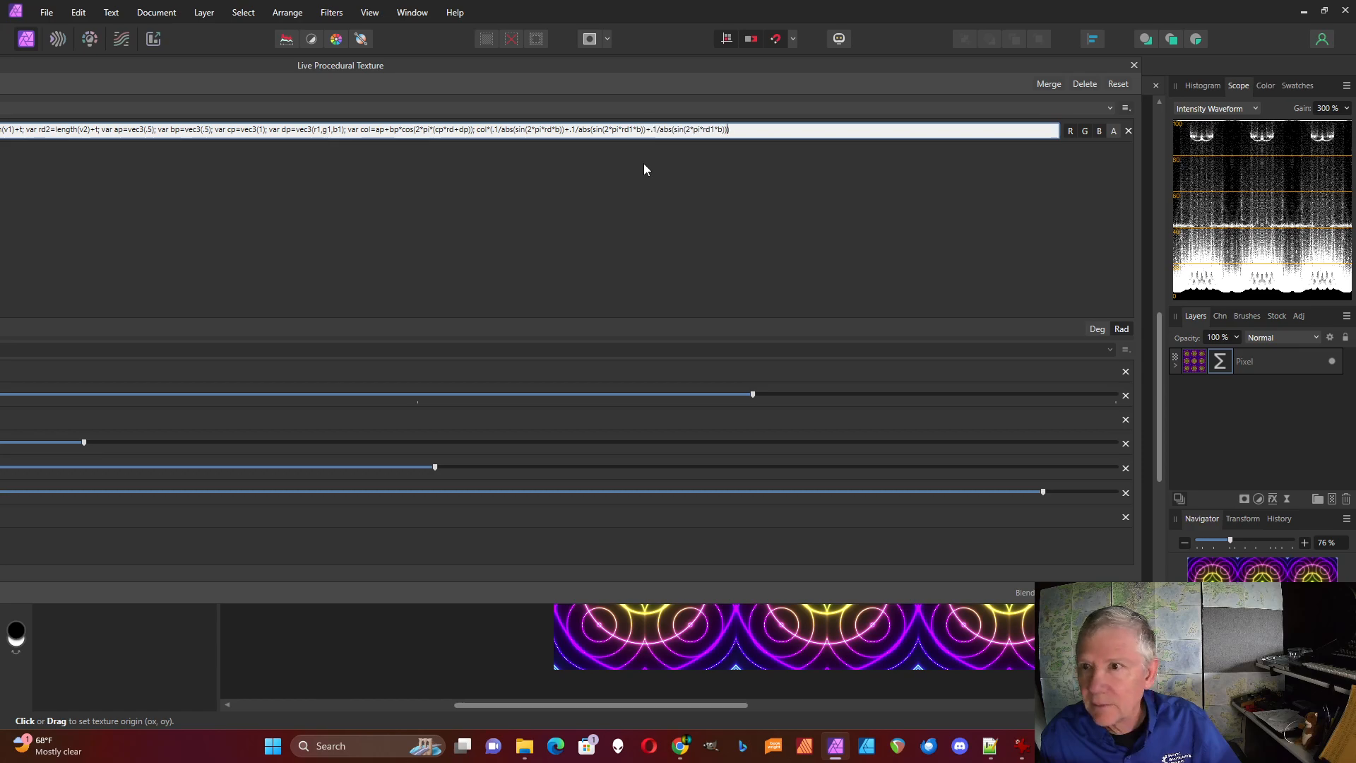
{"action": "left_click", "coordinate": [717, 132]}
{"action": "key", "text": "BackSpace"}
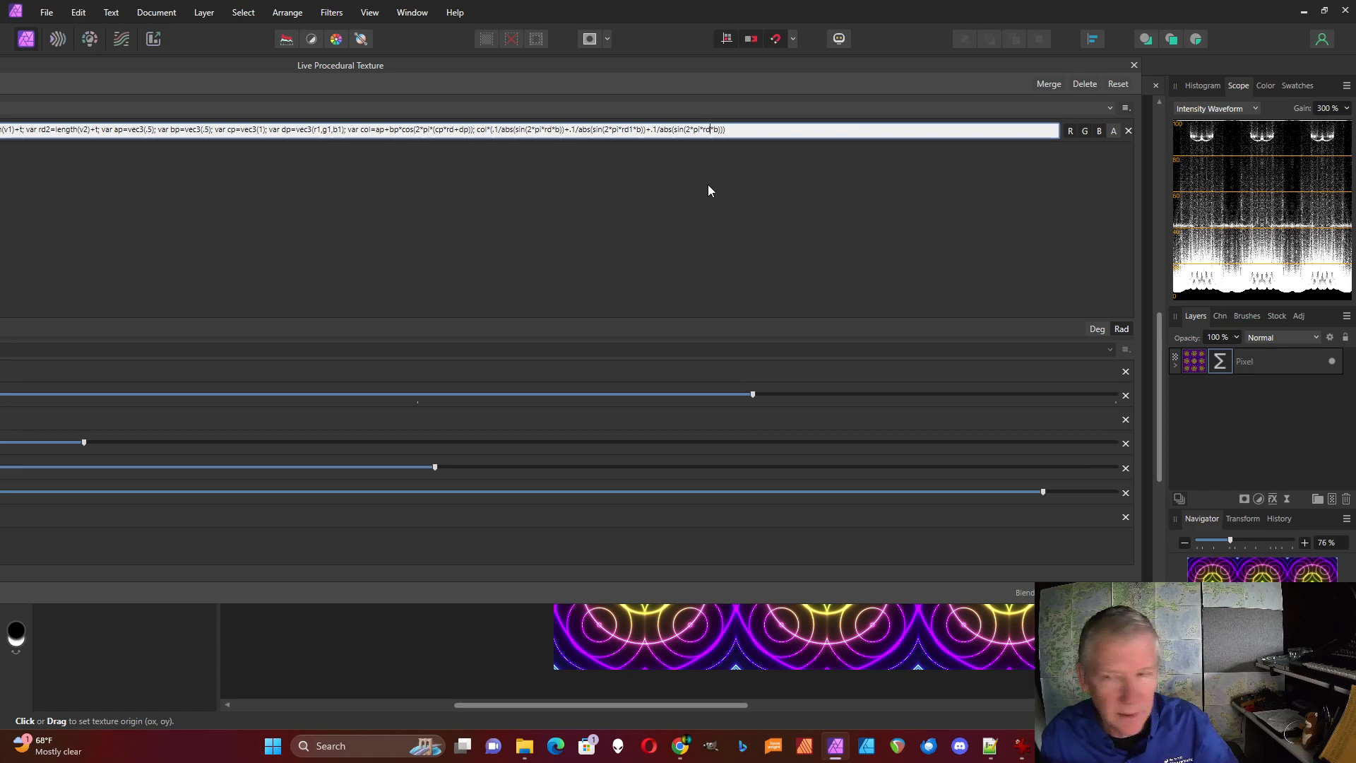
{"action": "type", "text": "2"}
{"action": "key", "text": "Return"}
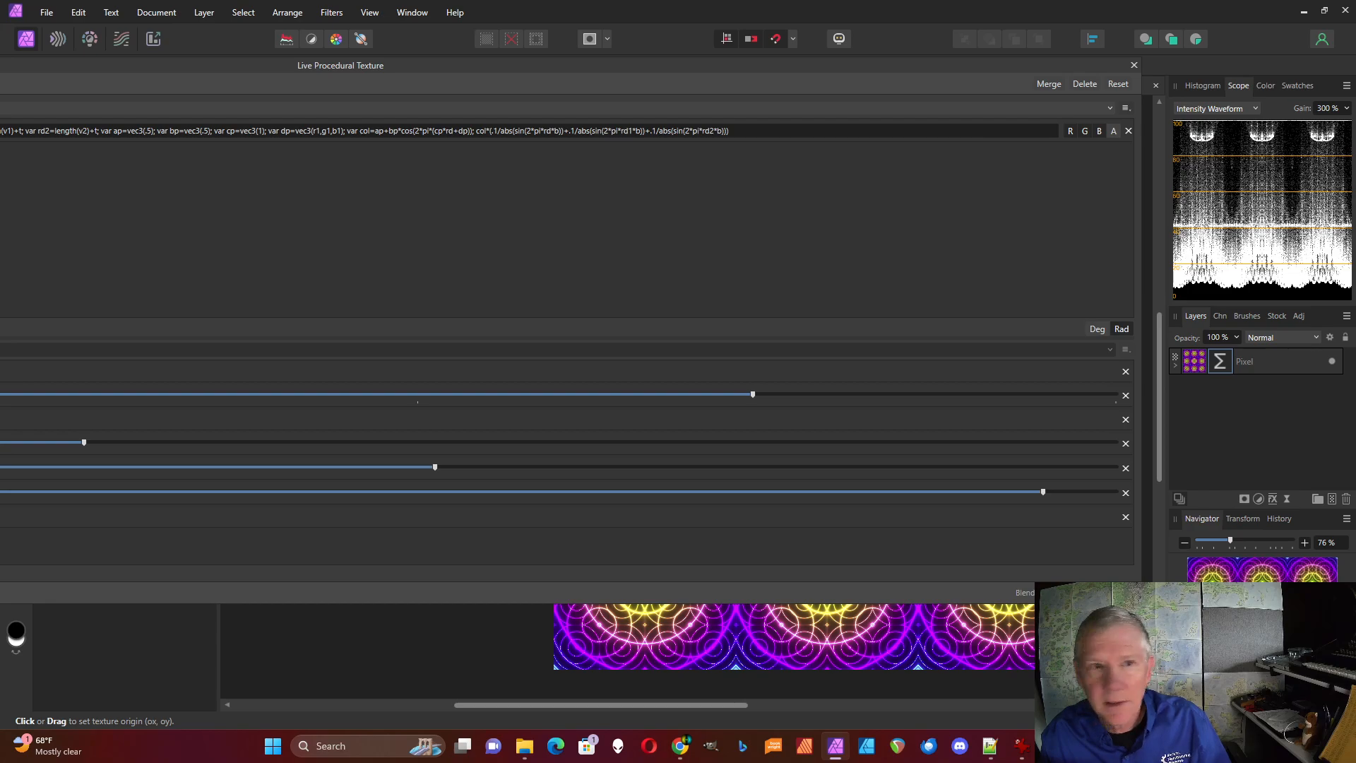
Shrink the filter dialog and move it clear of the canvas, and set both Cells and Rings to 2
{"action": "left_click_drag", "start_coordinate": [2, 254], "coordinate": [702, 235]}
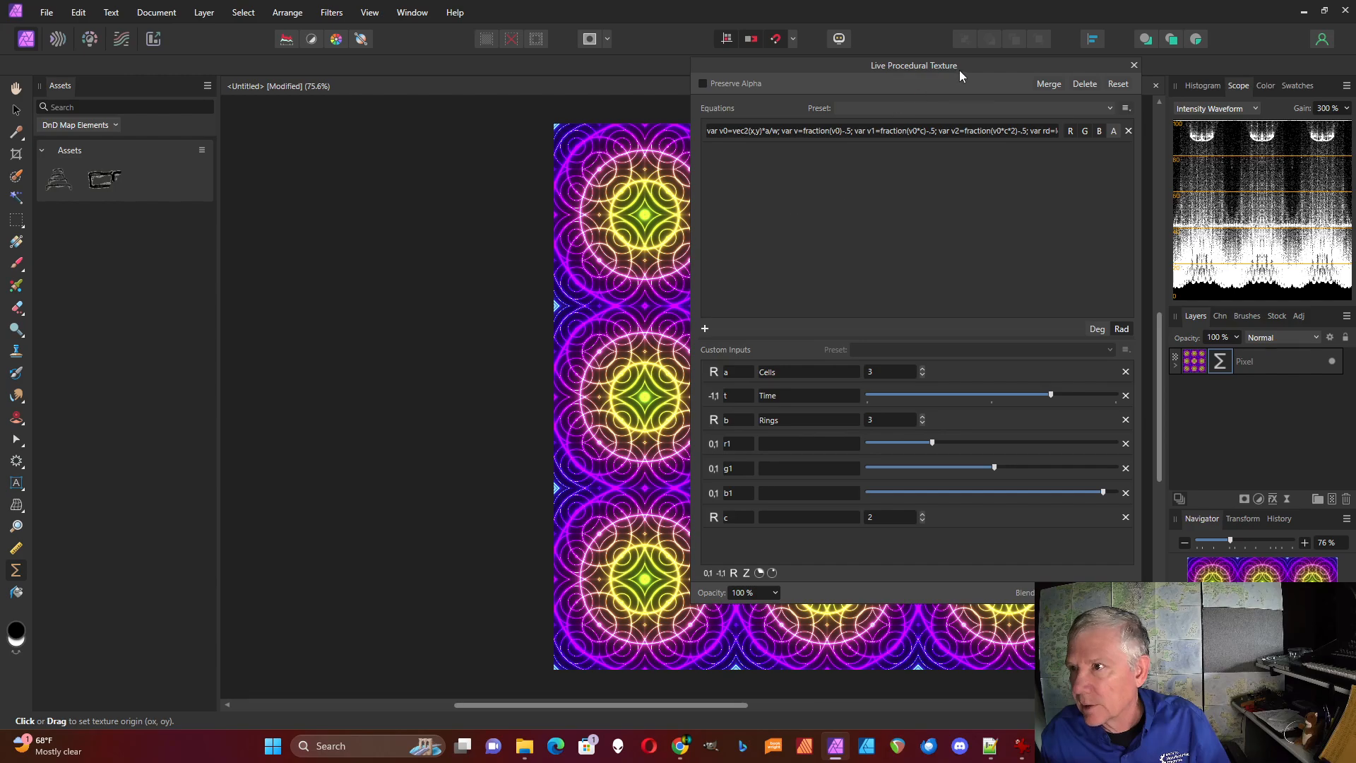
{"action": "left_click_drag", "start_coordinate": [964, 65], "coordinate": [353, 102]}
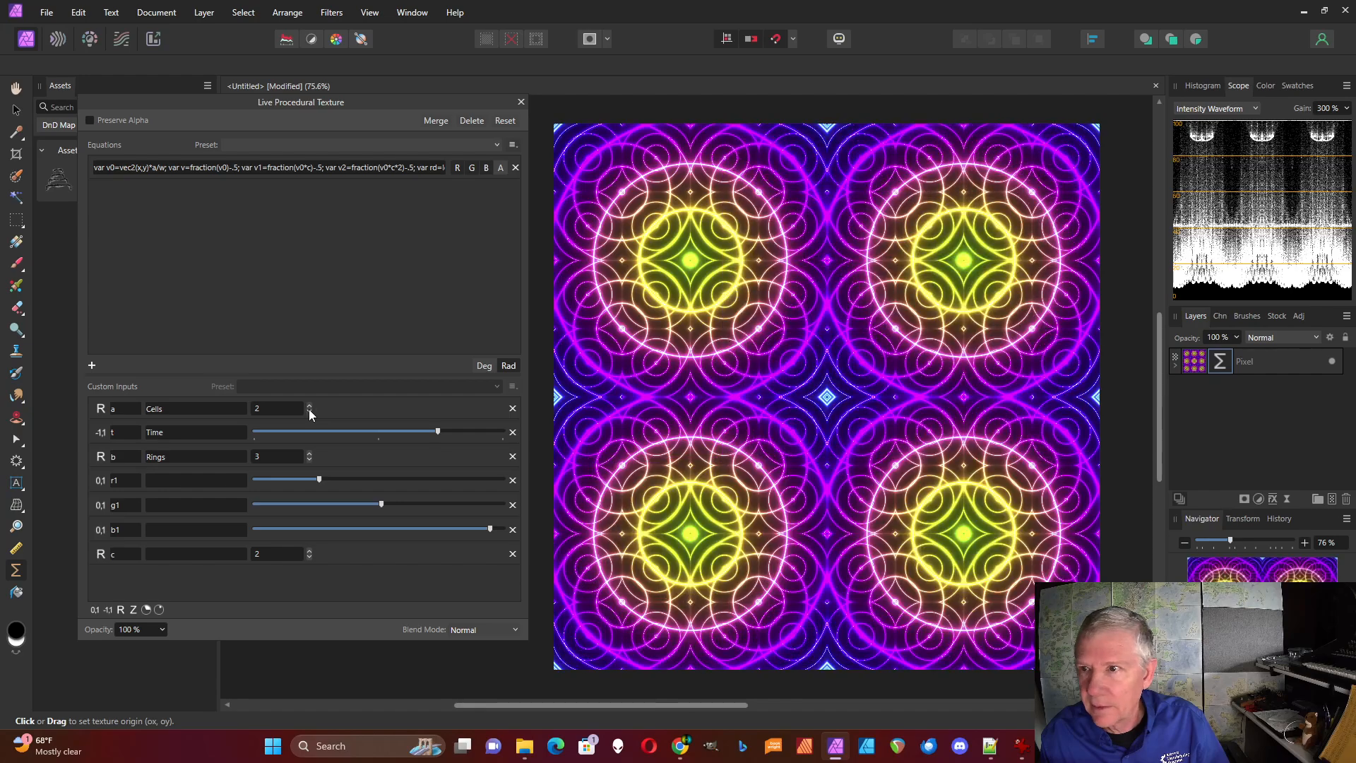
{"action": "left_click", "coordinate": [309, 460]}
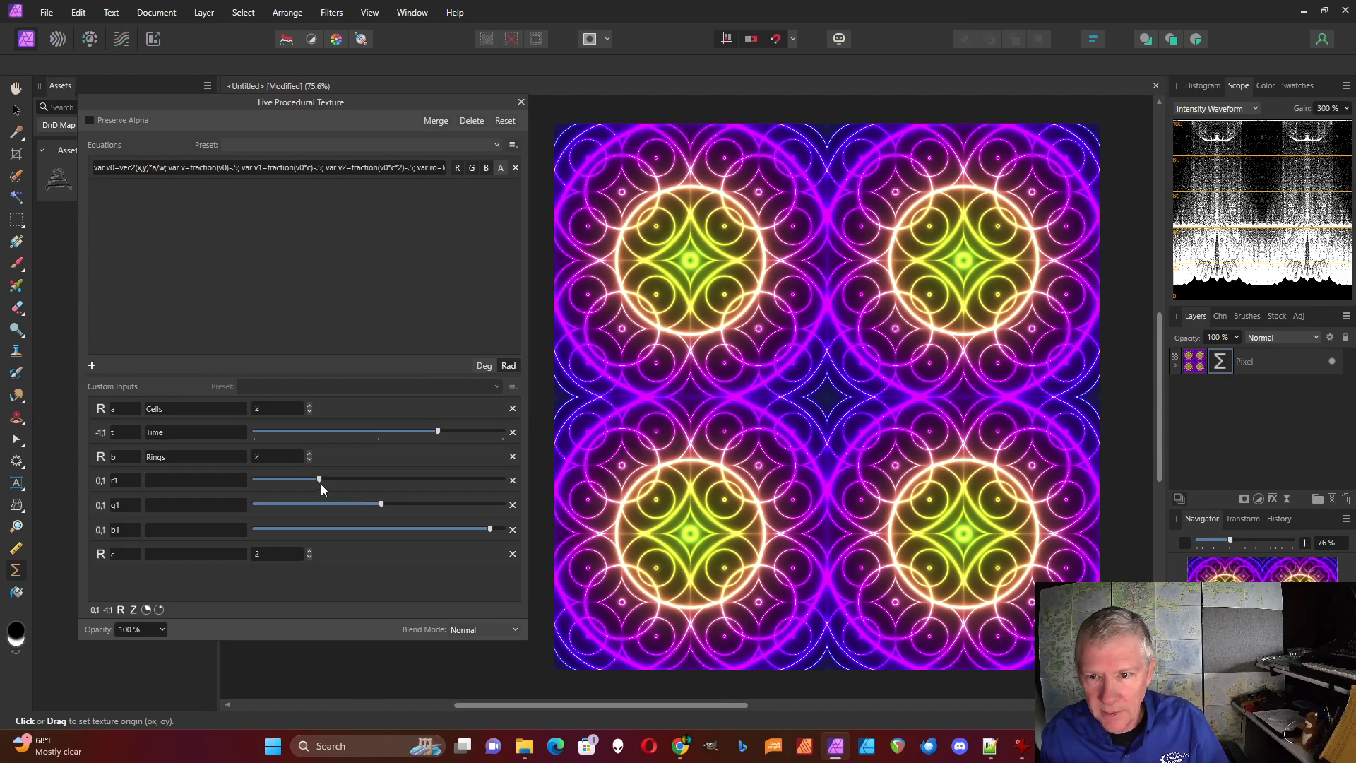
Recolour the pattern with r1 at about 60%, g1 about 83% and b1 about 70%, and set Time about a quarter above centre
{"action": "mouse_move", "coordinate": [436, 432]}
{"action": "left_mouse_down"}
{"action": "mouse_move", "coordinate": [275, 428]}
{"action": "mouse_move", "coordinate": [440, 434]}
{"action": "left_mouse_up"}
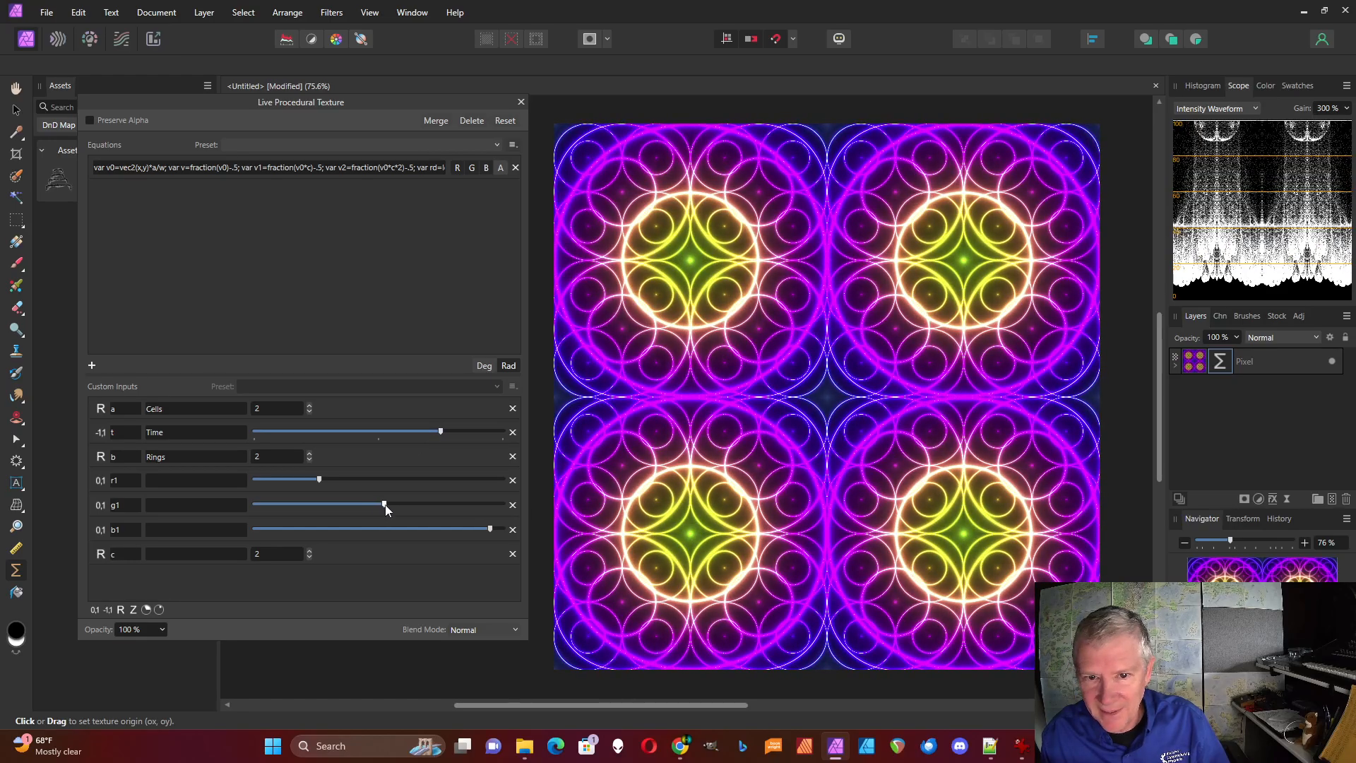
{"action": "left_click_drag", "start_coordinate": [385, 504], "coordinate": [427, 529]}
{"action": "left_click_drag", "start_coordinate": [441, 432], "coordinate": [315, 431]}
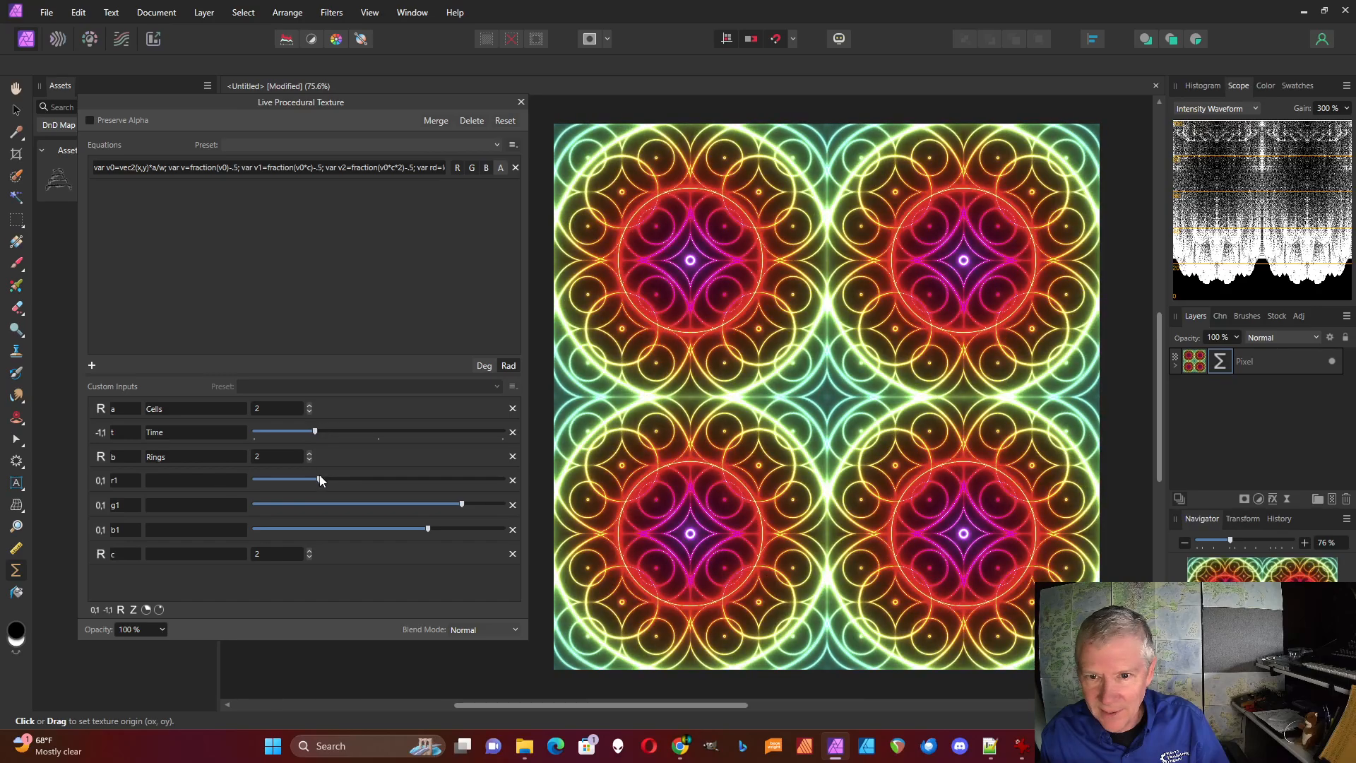
{"action": "left_click_drag", "start_coordinate": [320, 481], "coordinate": [382, 485]}
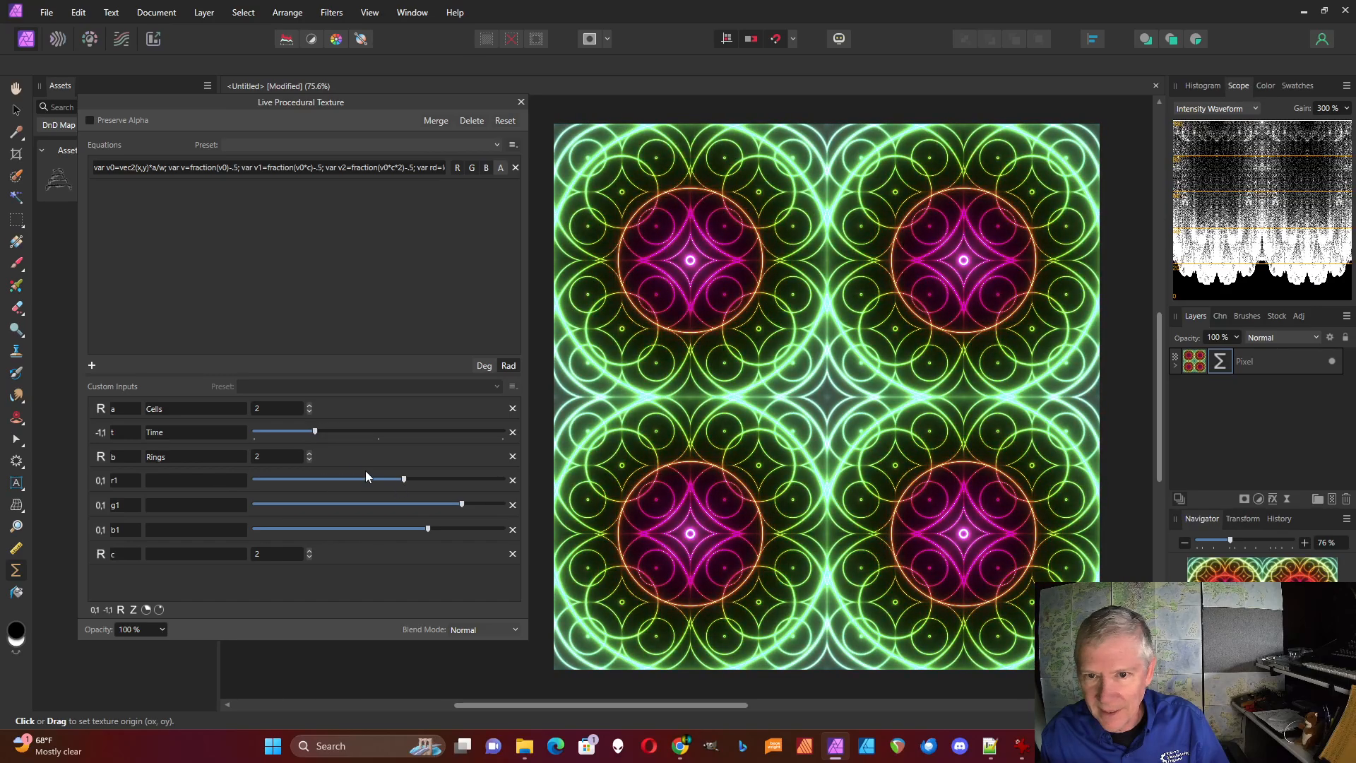
{"action": "left_click_drag", "start_coordinate": [315, 431], "coordinate": [455, 450]}
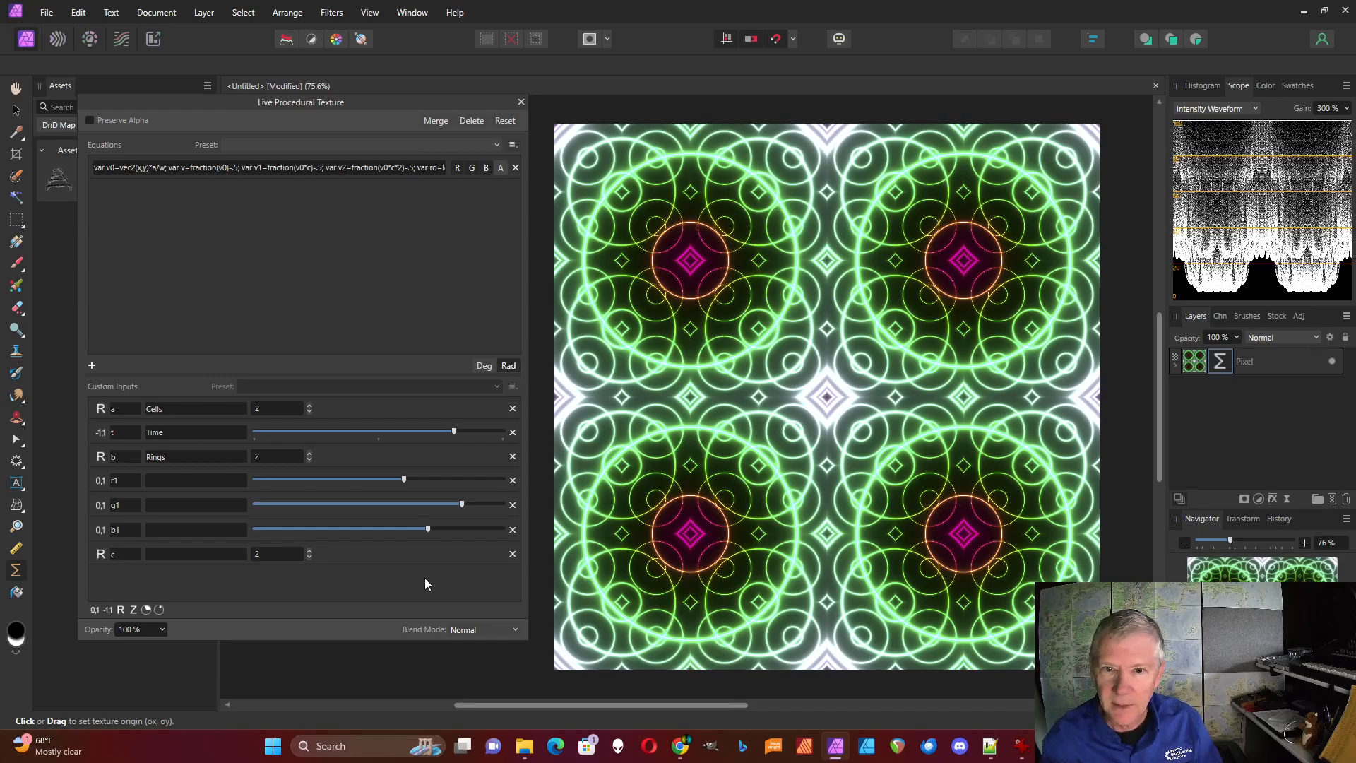
{"action": "left_click_drag", "start_coordinate": [451, 433], "coordinate": [410, 432]}
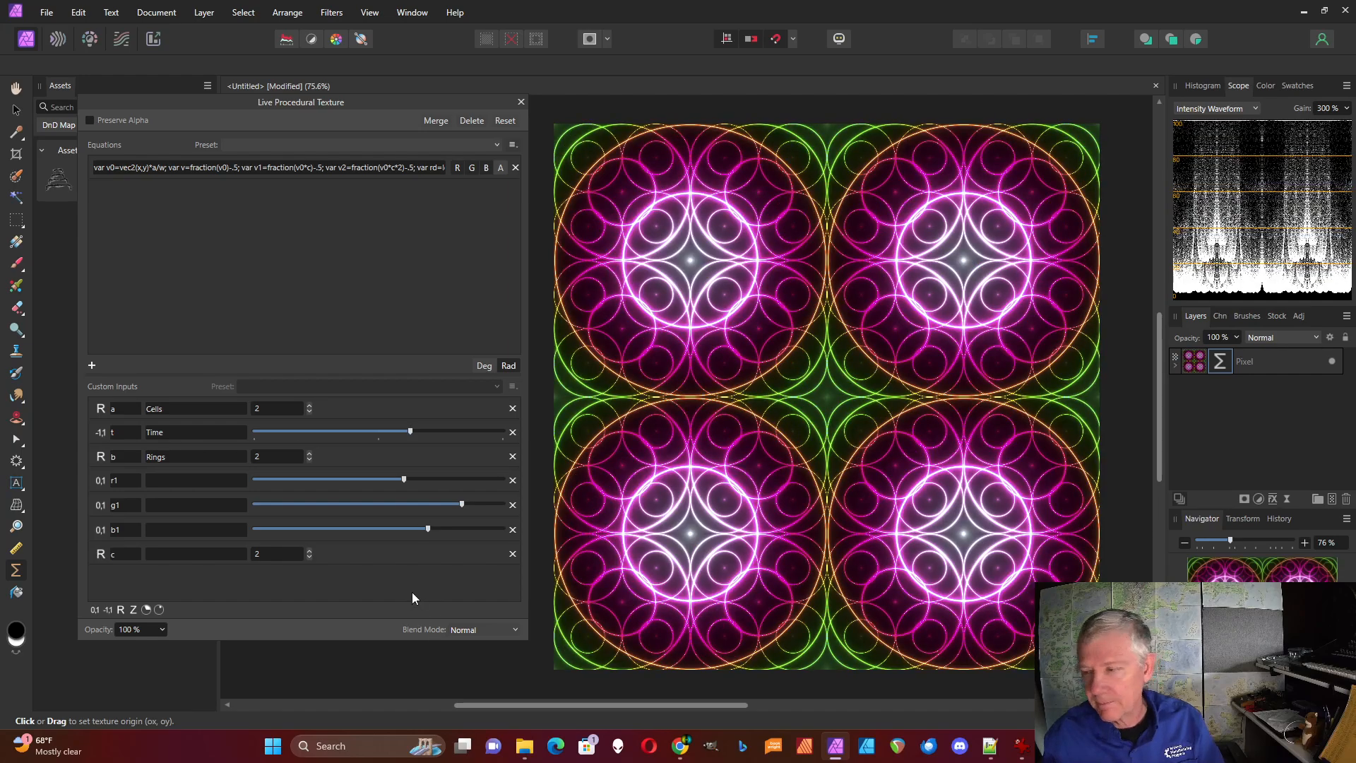